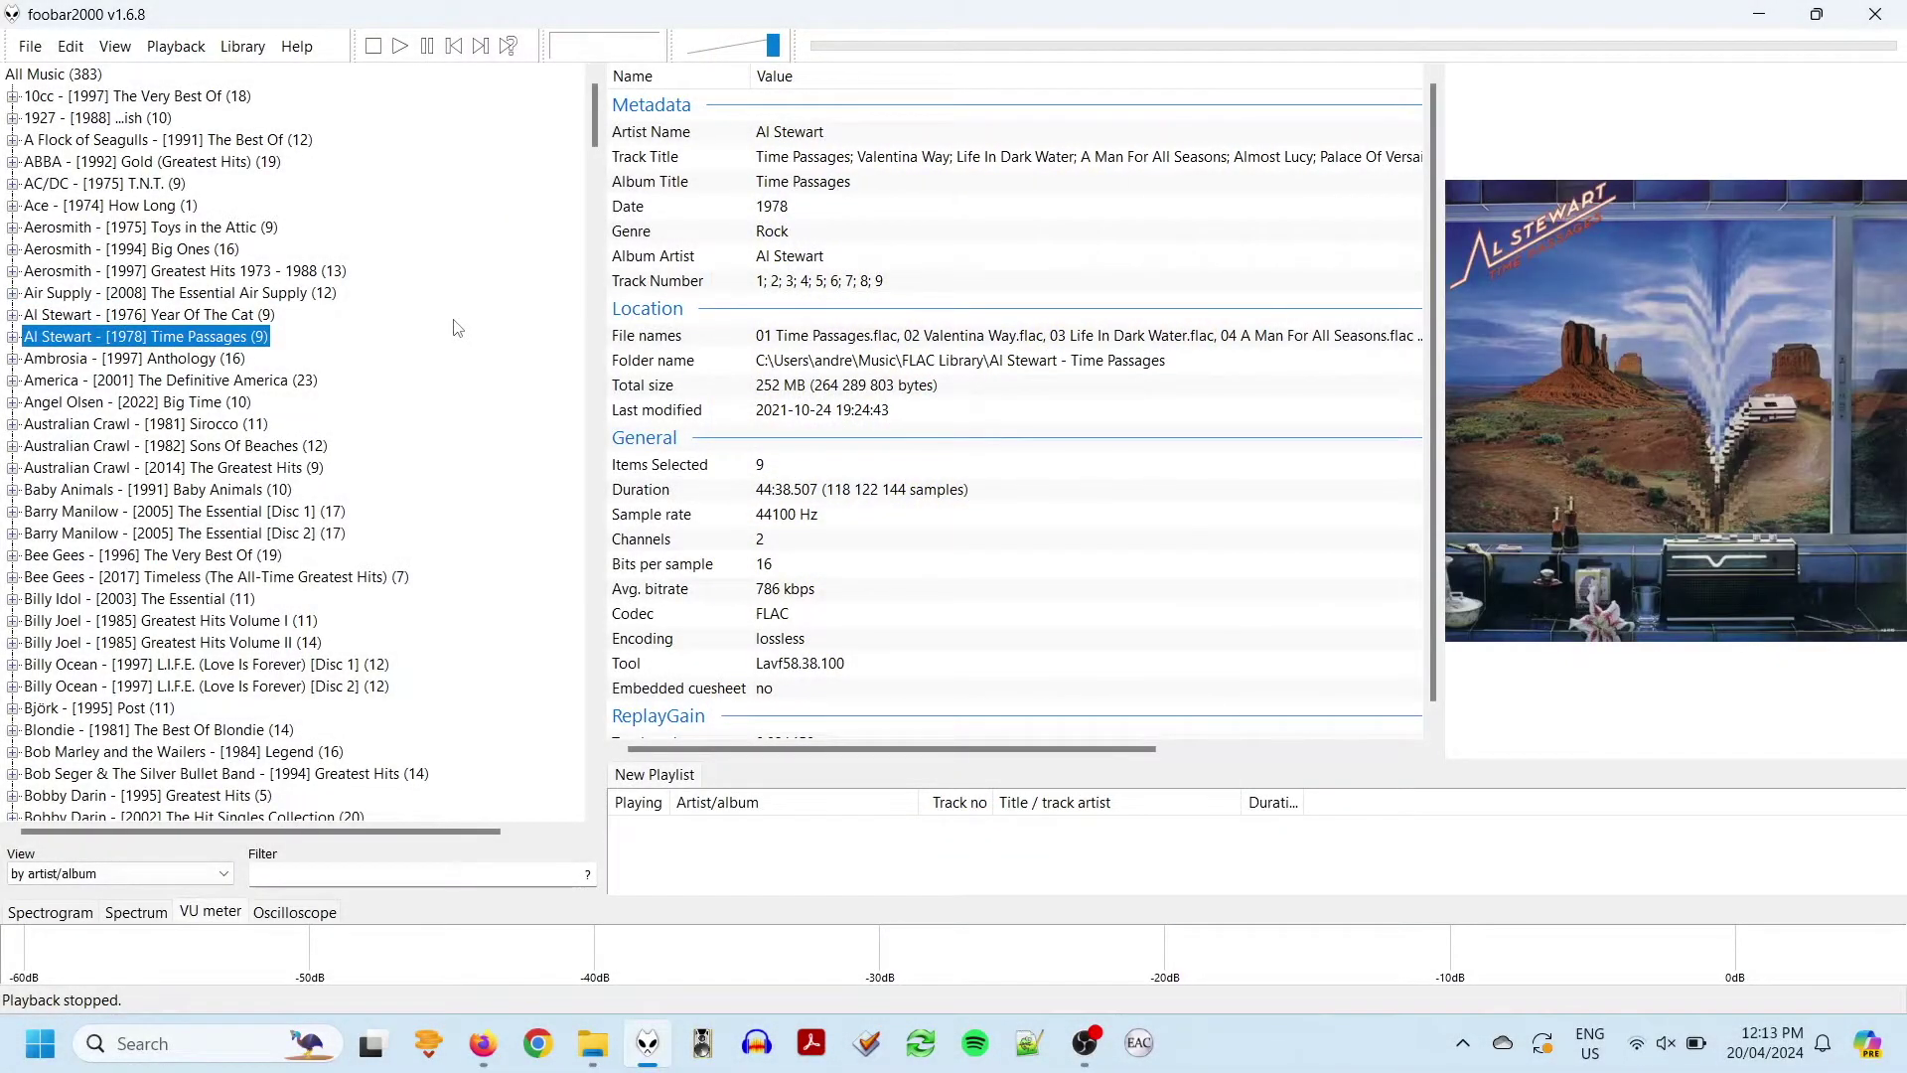
Browse the album list downward from Time Passages to view each album's metadata and cover art
{"action": "key", "text": "Down"}
{"action": "key", "text": "Down"}
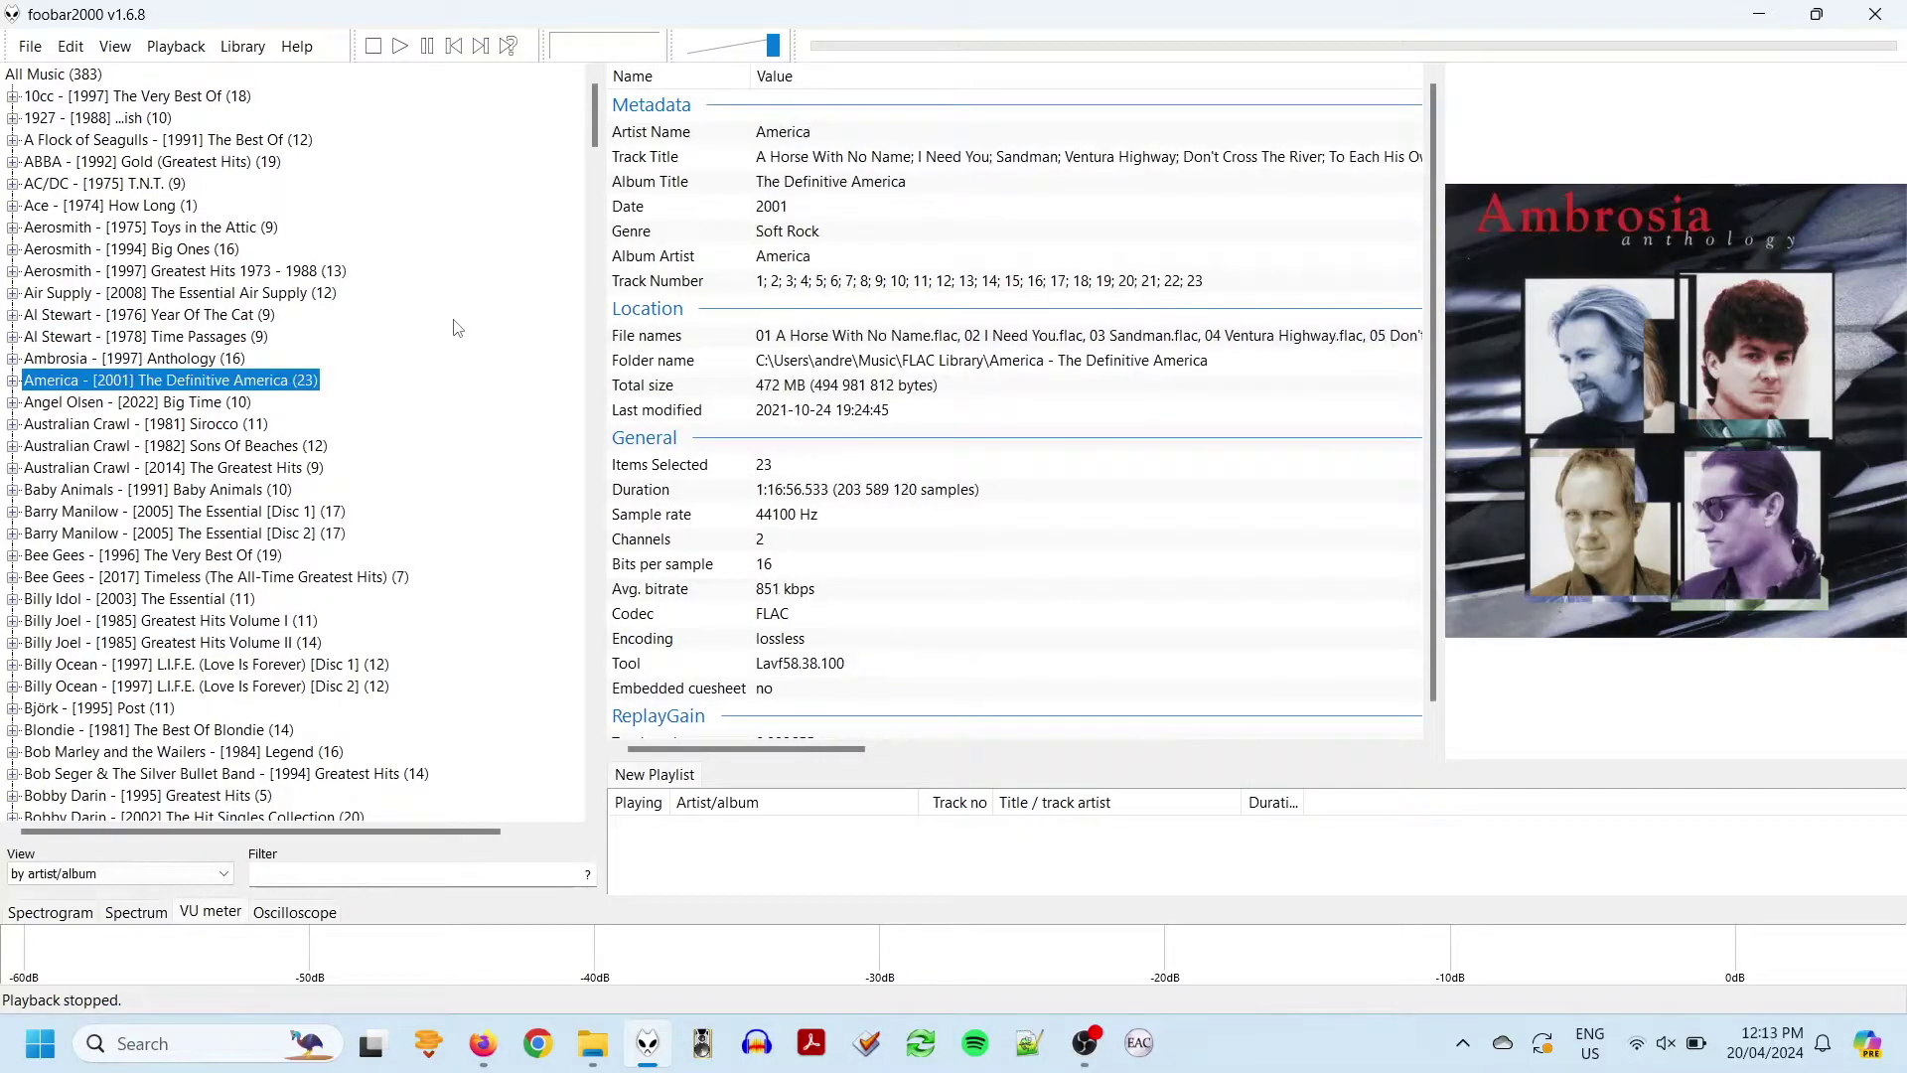
{"action": "key", "text": "Down"}
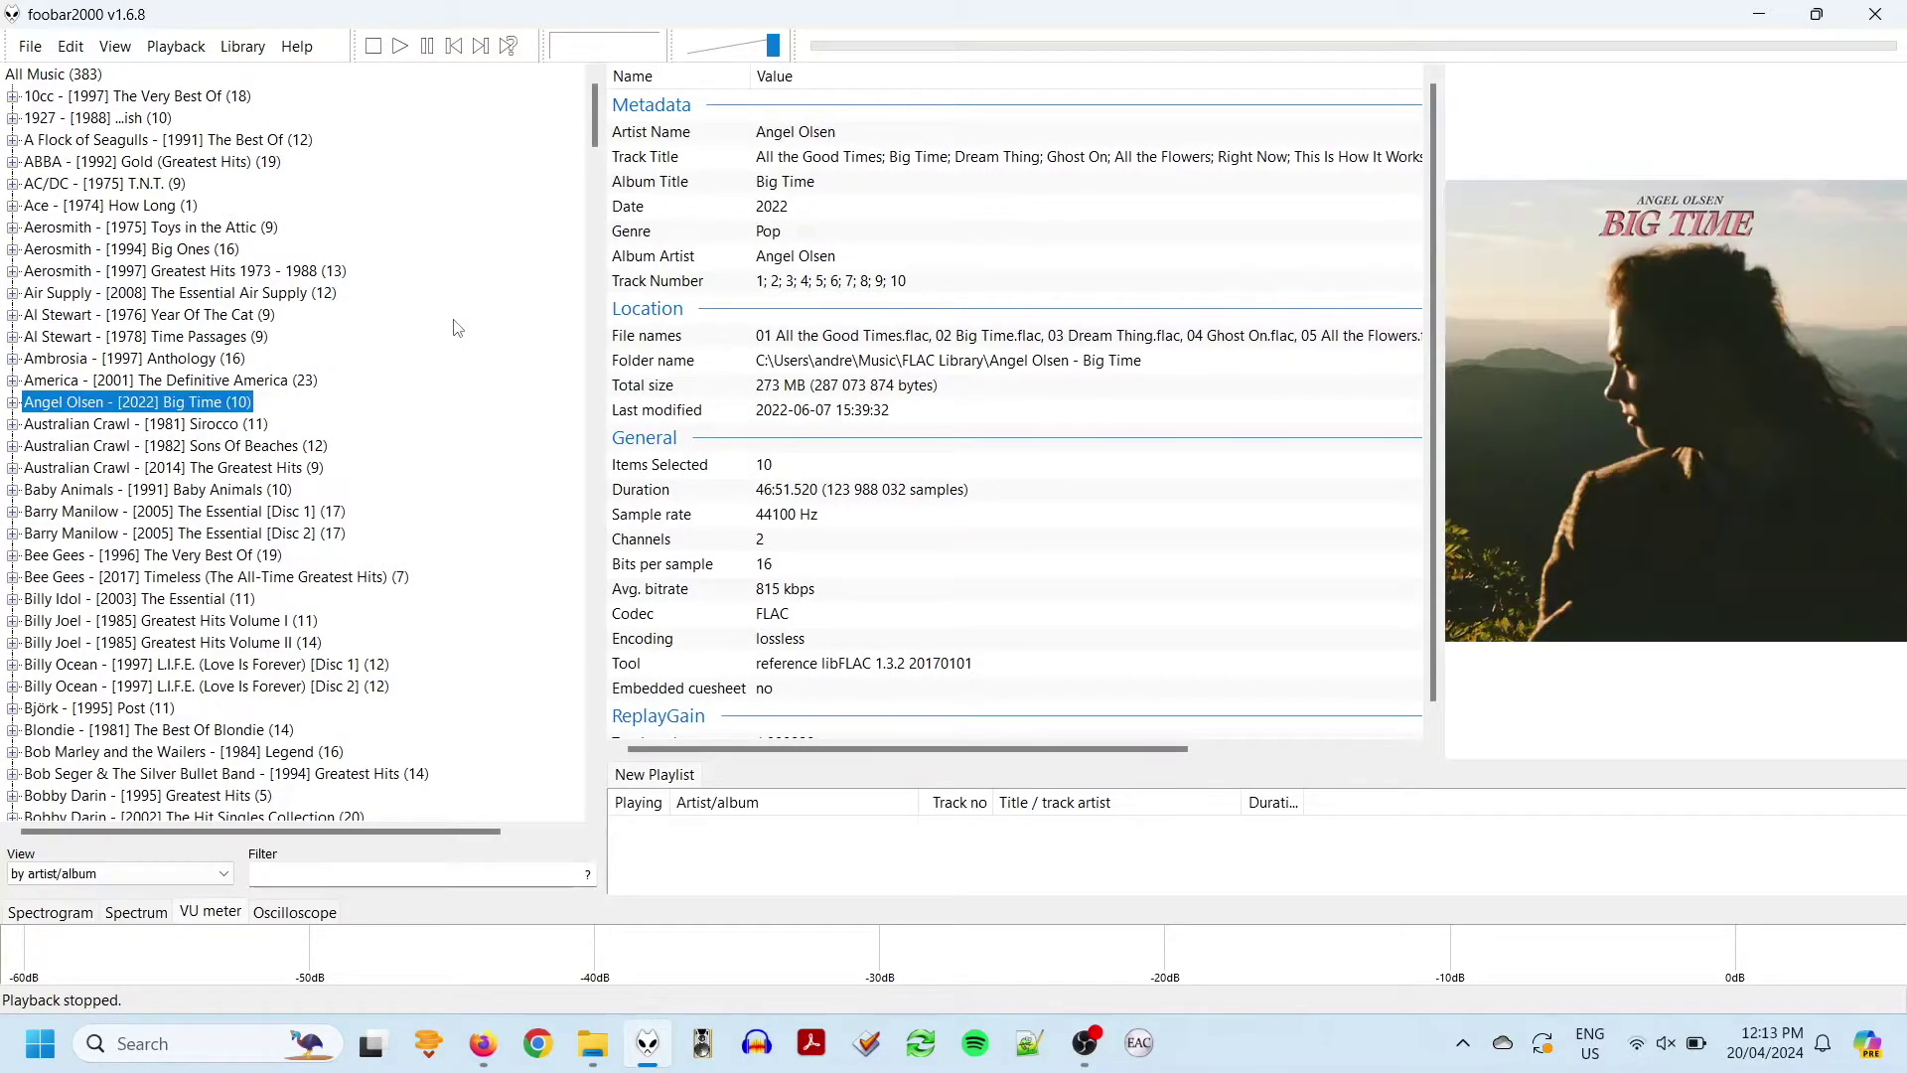
{"action": "key", "text": "Down"}
{"action": "key", "text": "Down"}
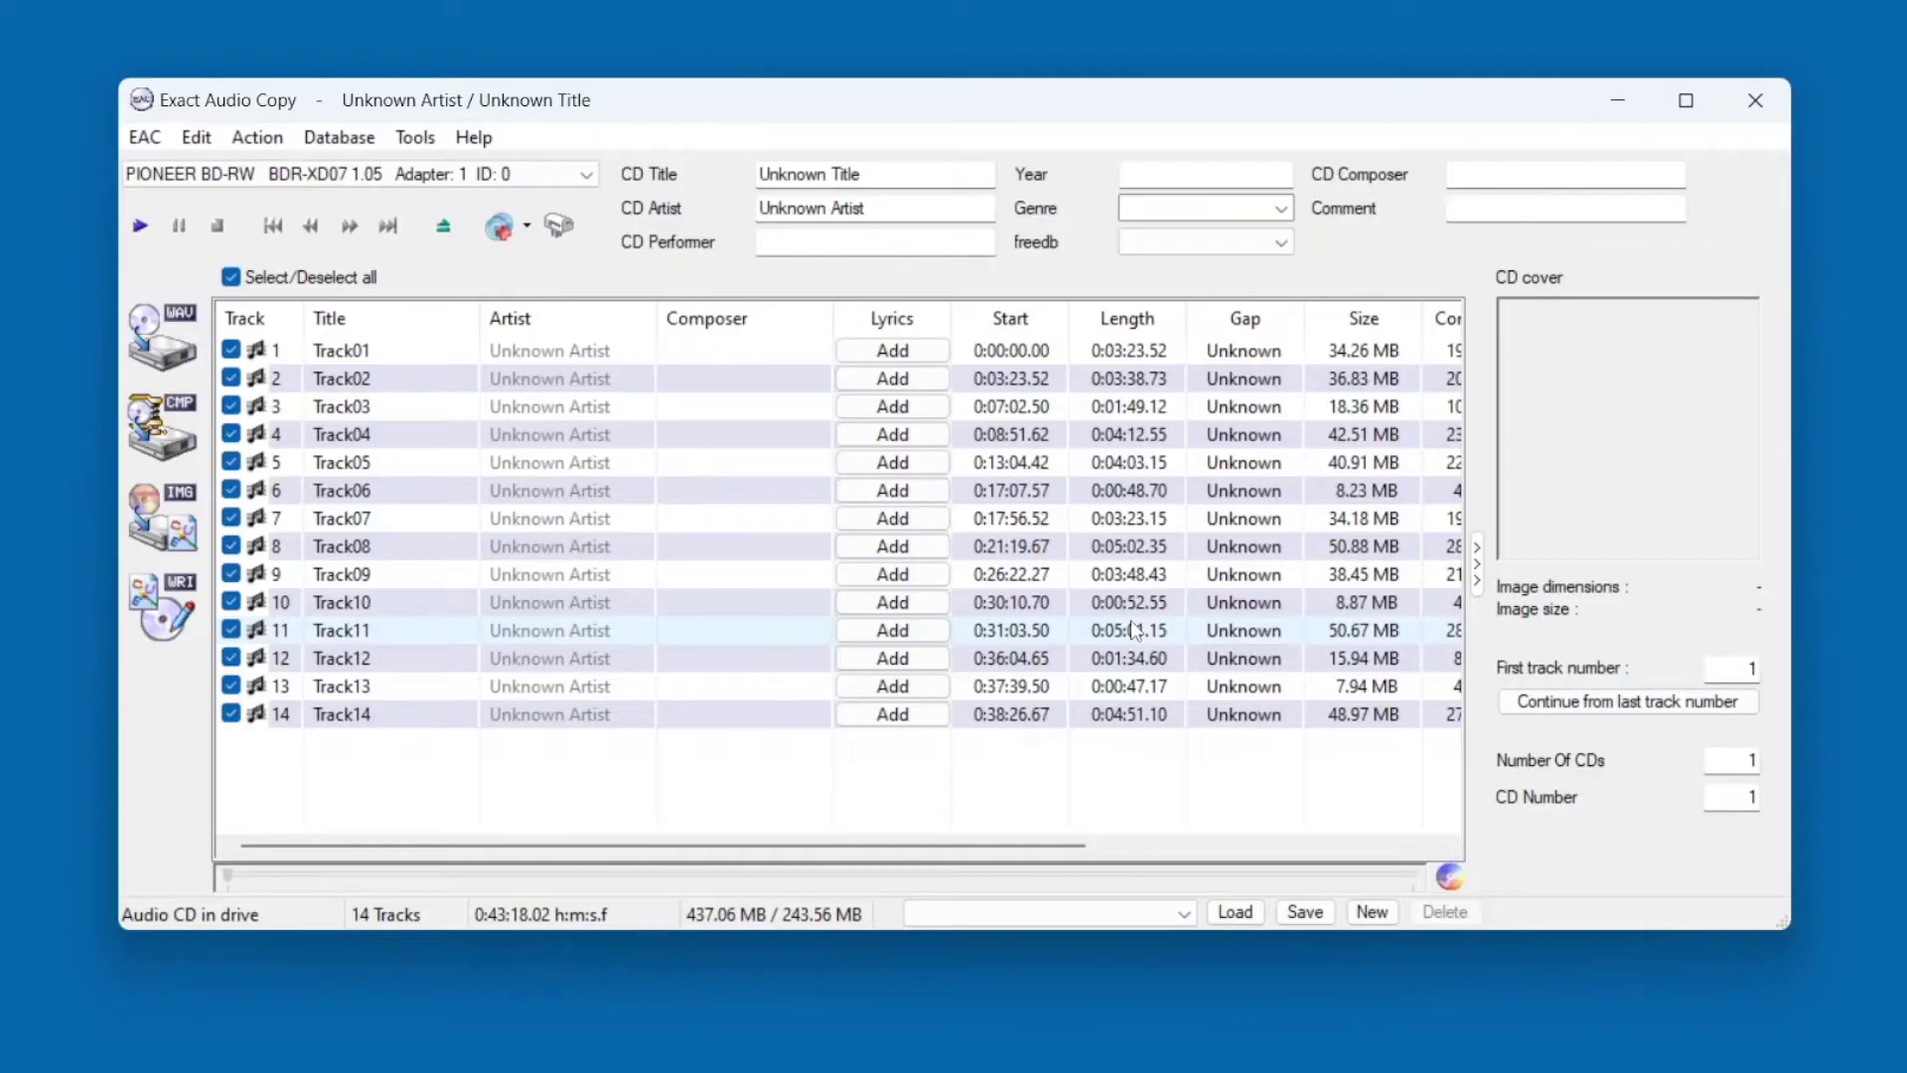
Switch to Exact Audio Copy and review the extraction settings and filename naming scheme in the EAC options
{"action": "left_click", "coordinate": [144, 139]}
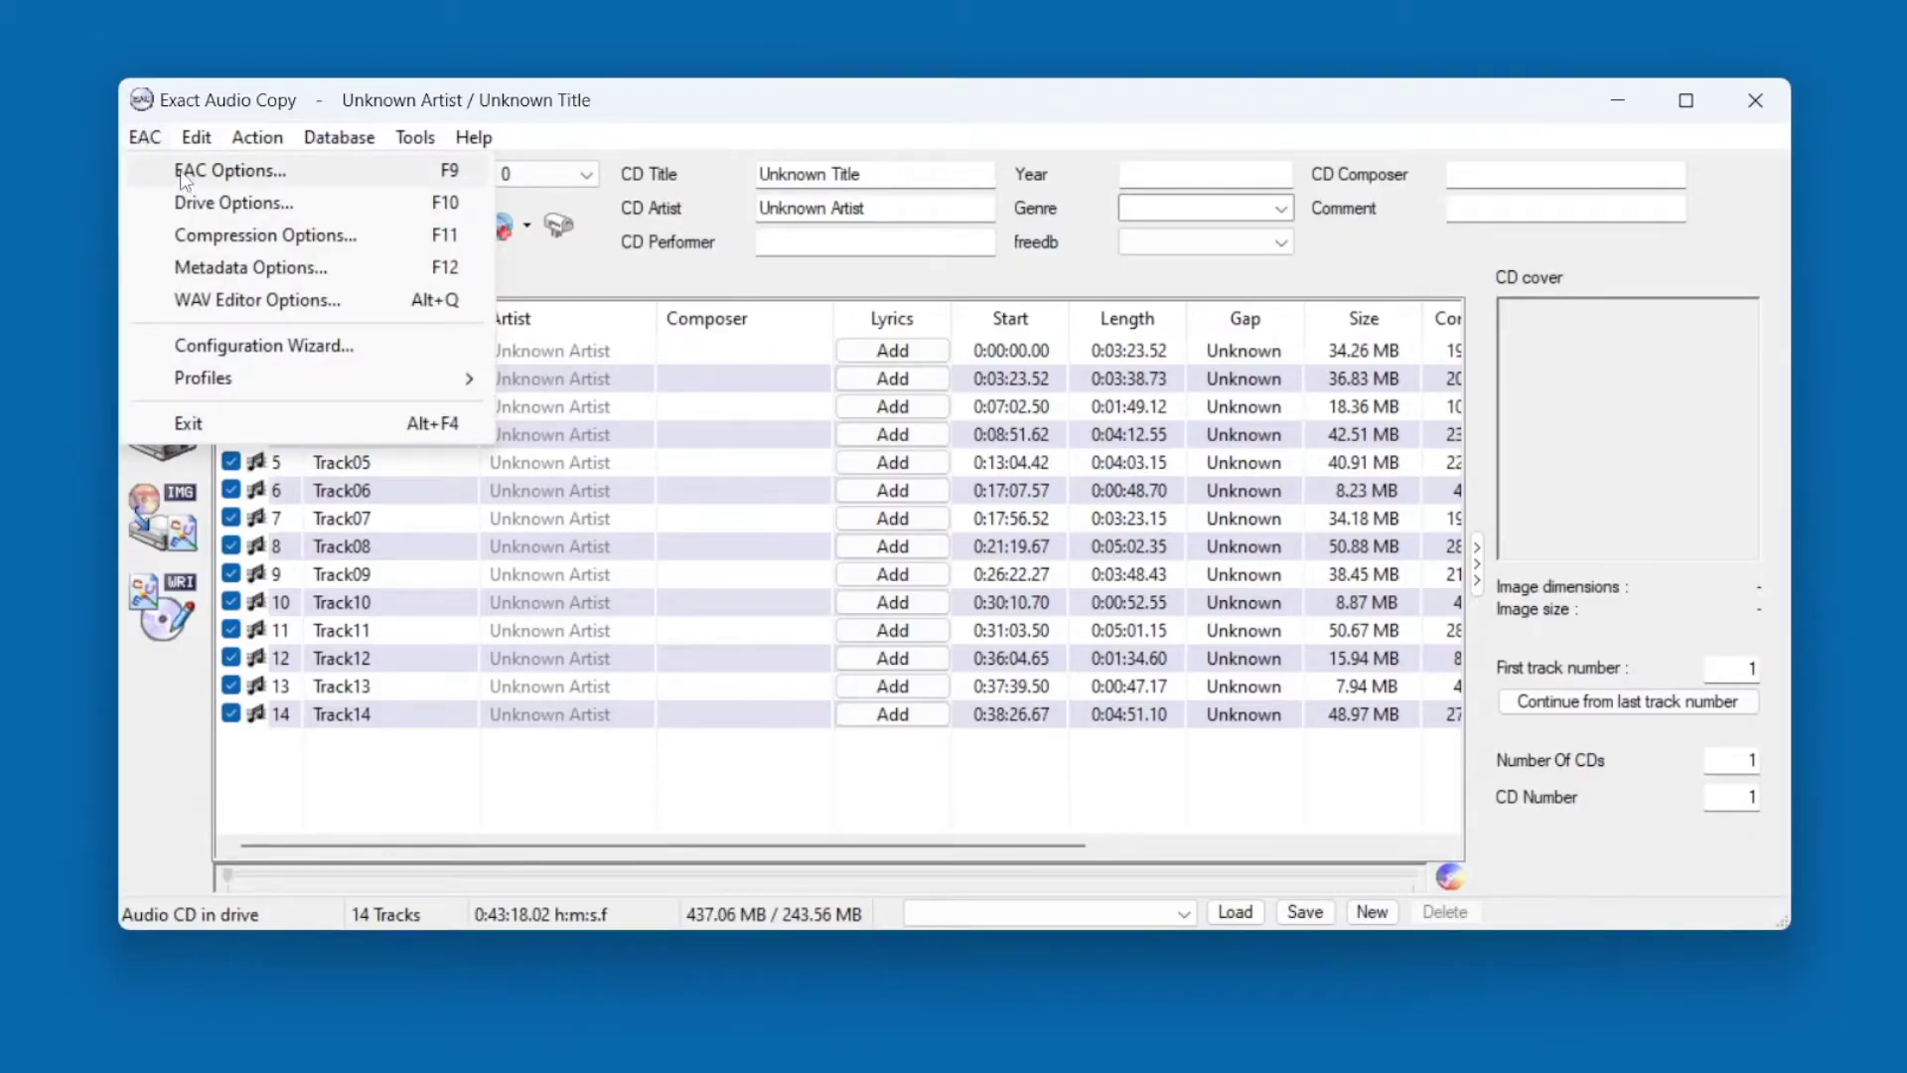
{"action": "left_click", "coordinate": [181, 169]}
{"action": "left_click_drag", "start_coordinate": [427, 111], "coordinate": [686, 86]}
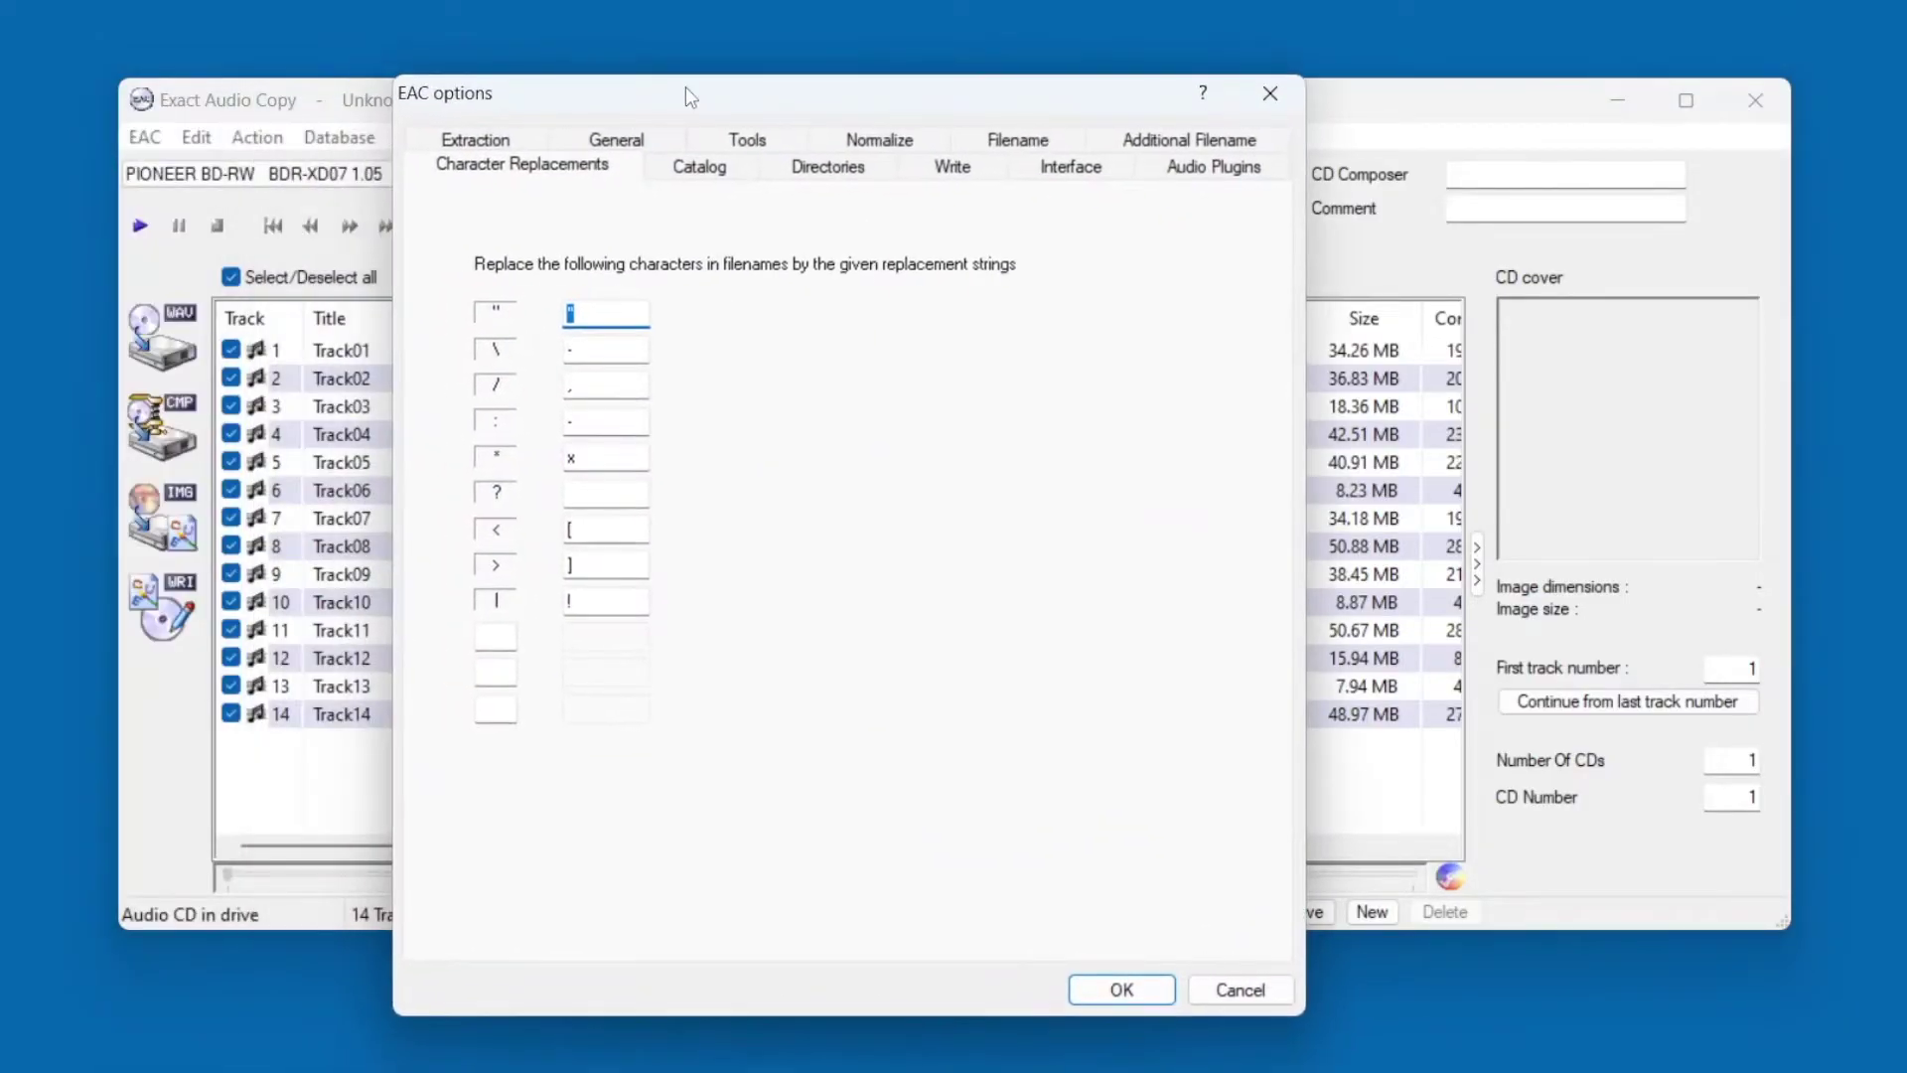
{"action": "left_click", "coordinate": [487, 170]}
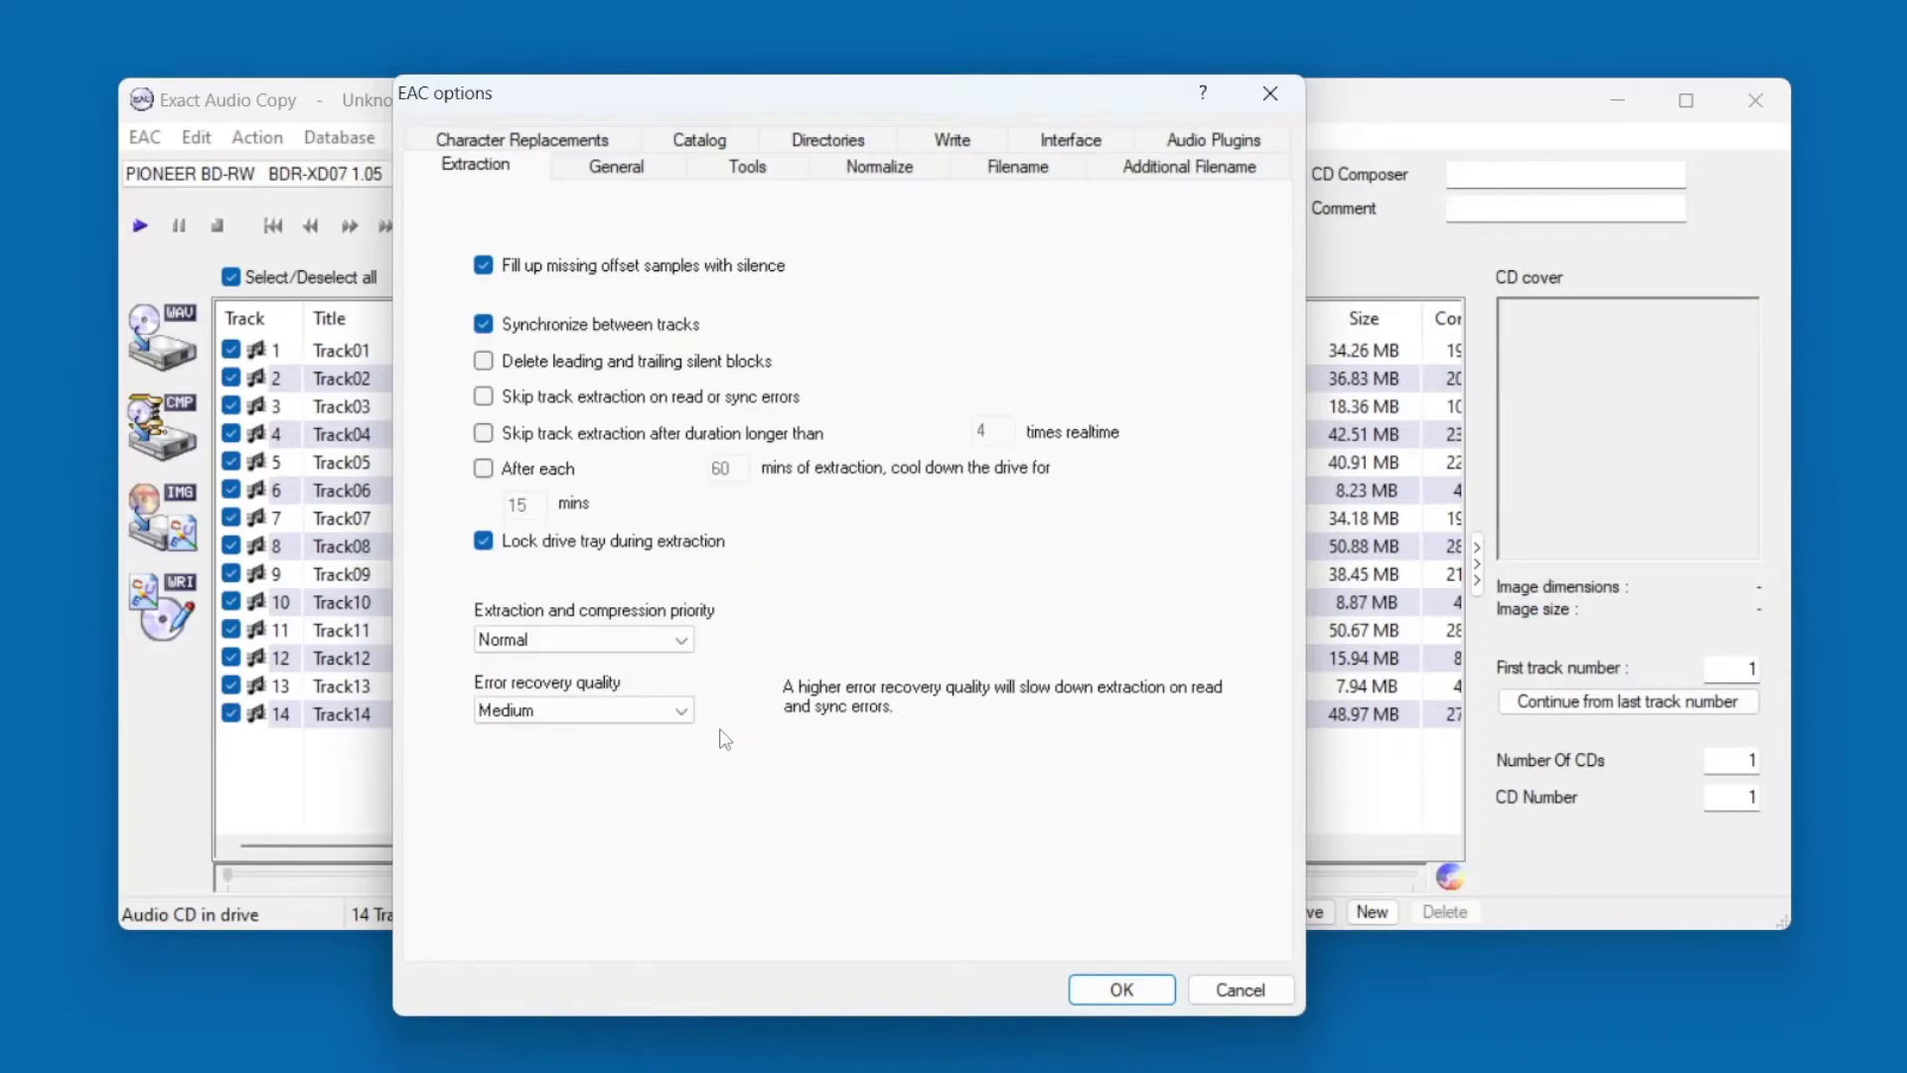
{"action": "left_click", "coordinate": [1017, 166]}
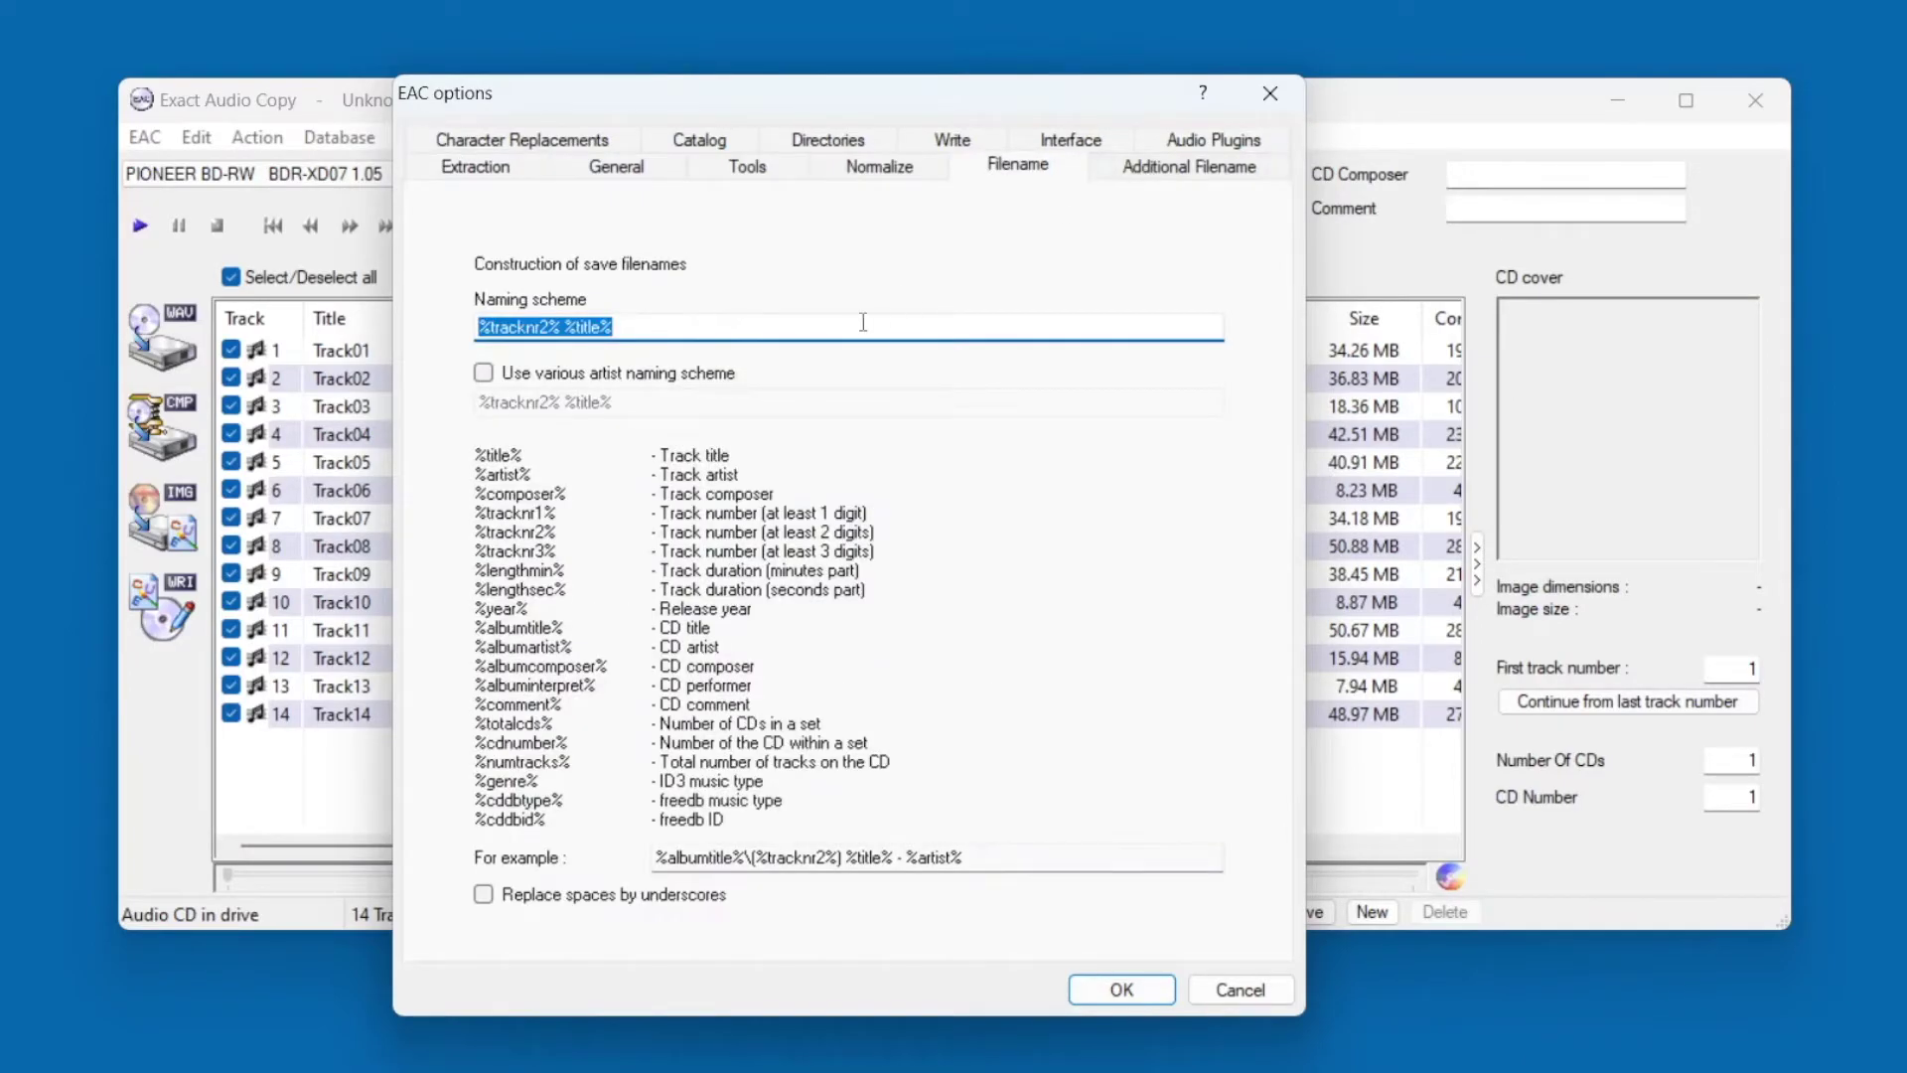
{"action": "left_click", "coordinate": [894, 317]}
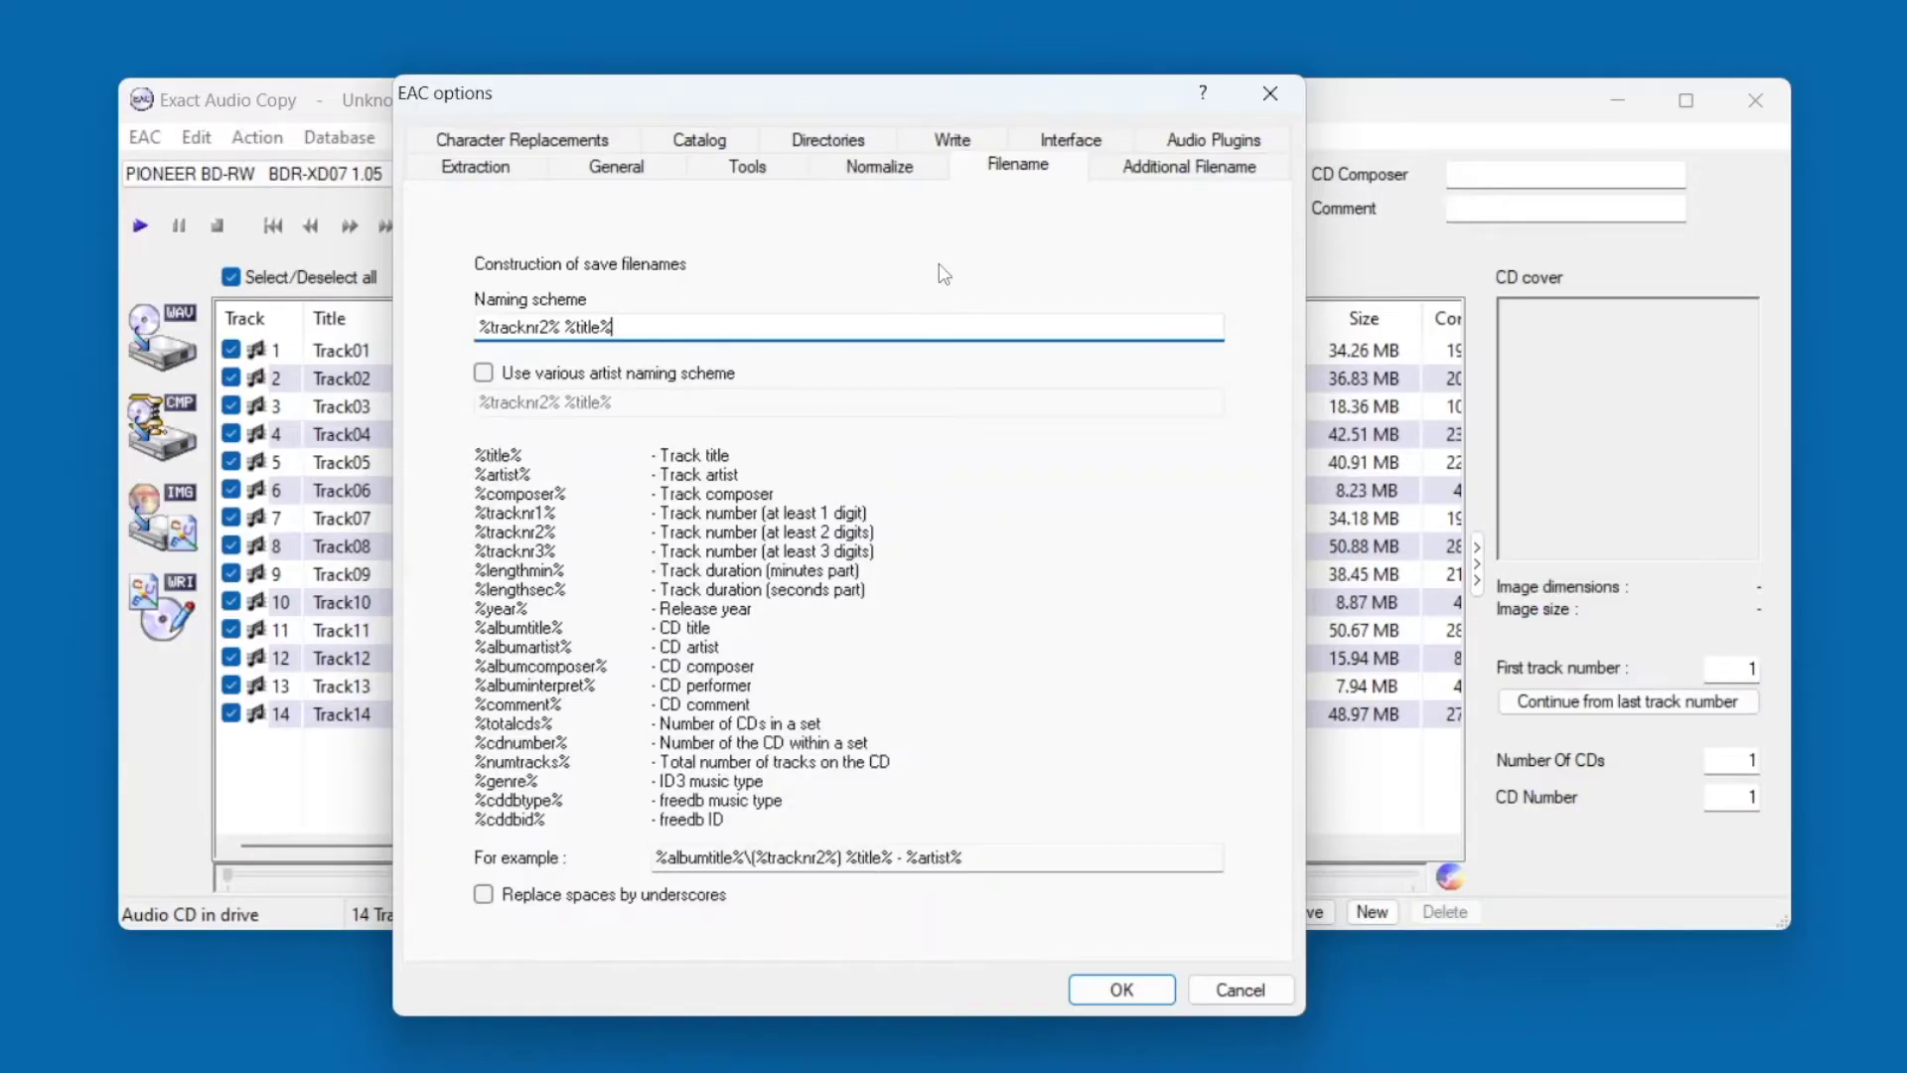
Review the extraction method settings in the CD drive's options, including secure mode and read feature detection
{"action": "left_click", "coordinate": [153, 137]}
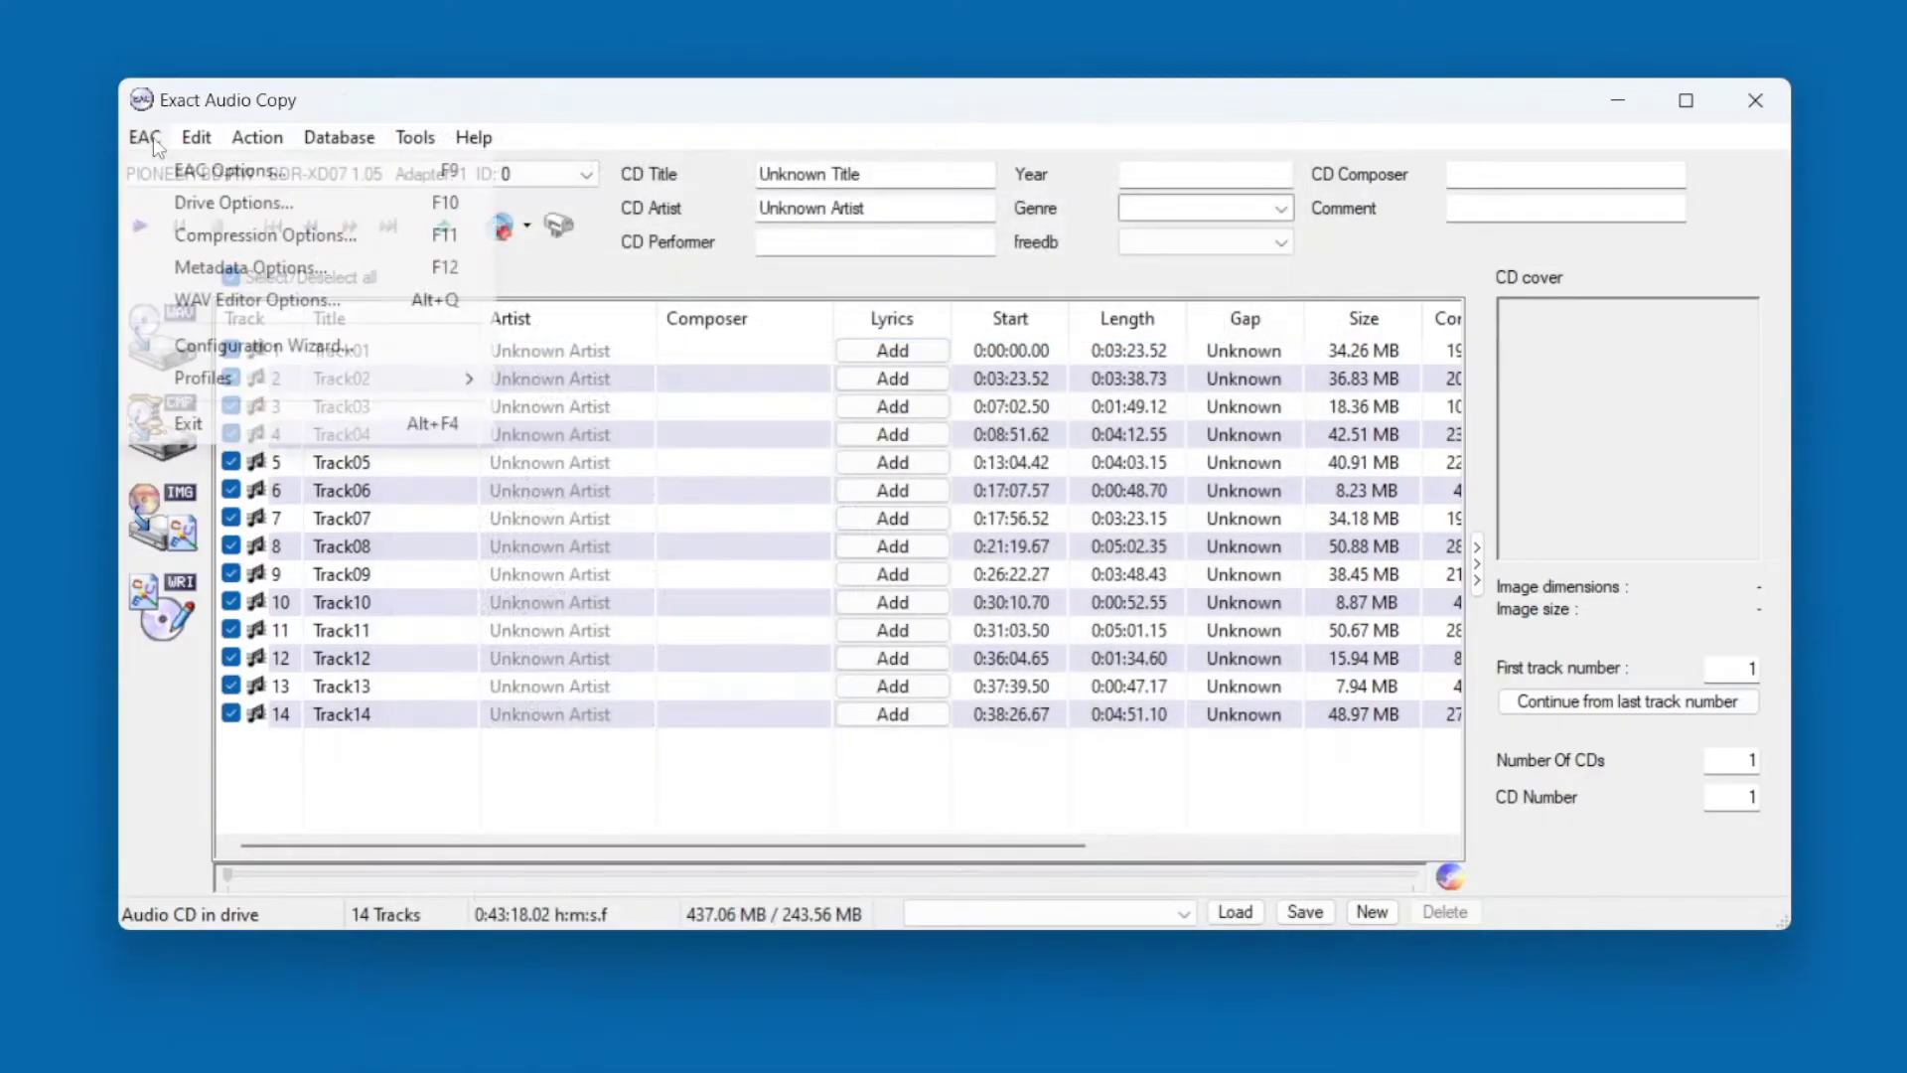
{"action": "left_click", "coordinate": [213, 203]}
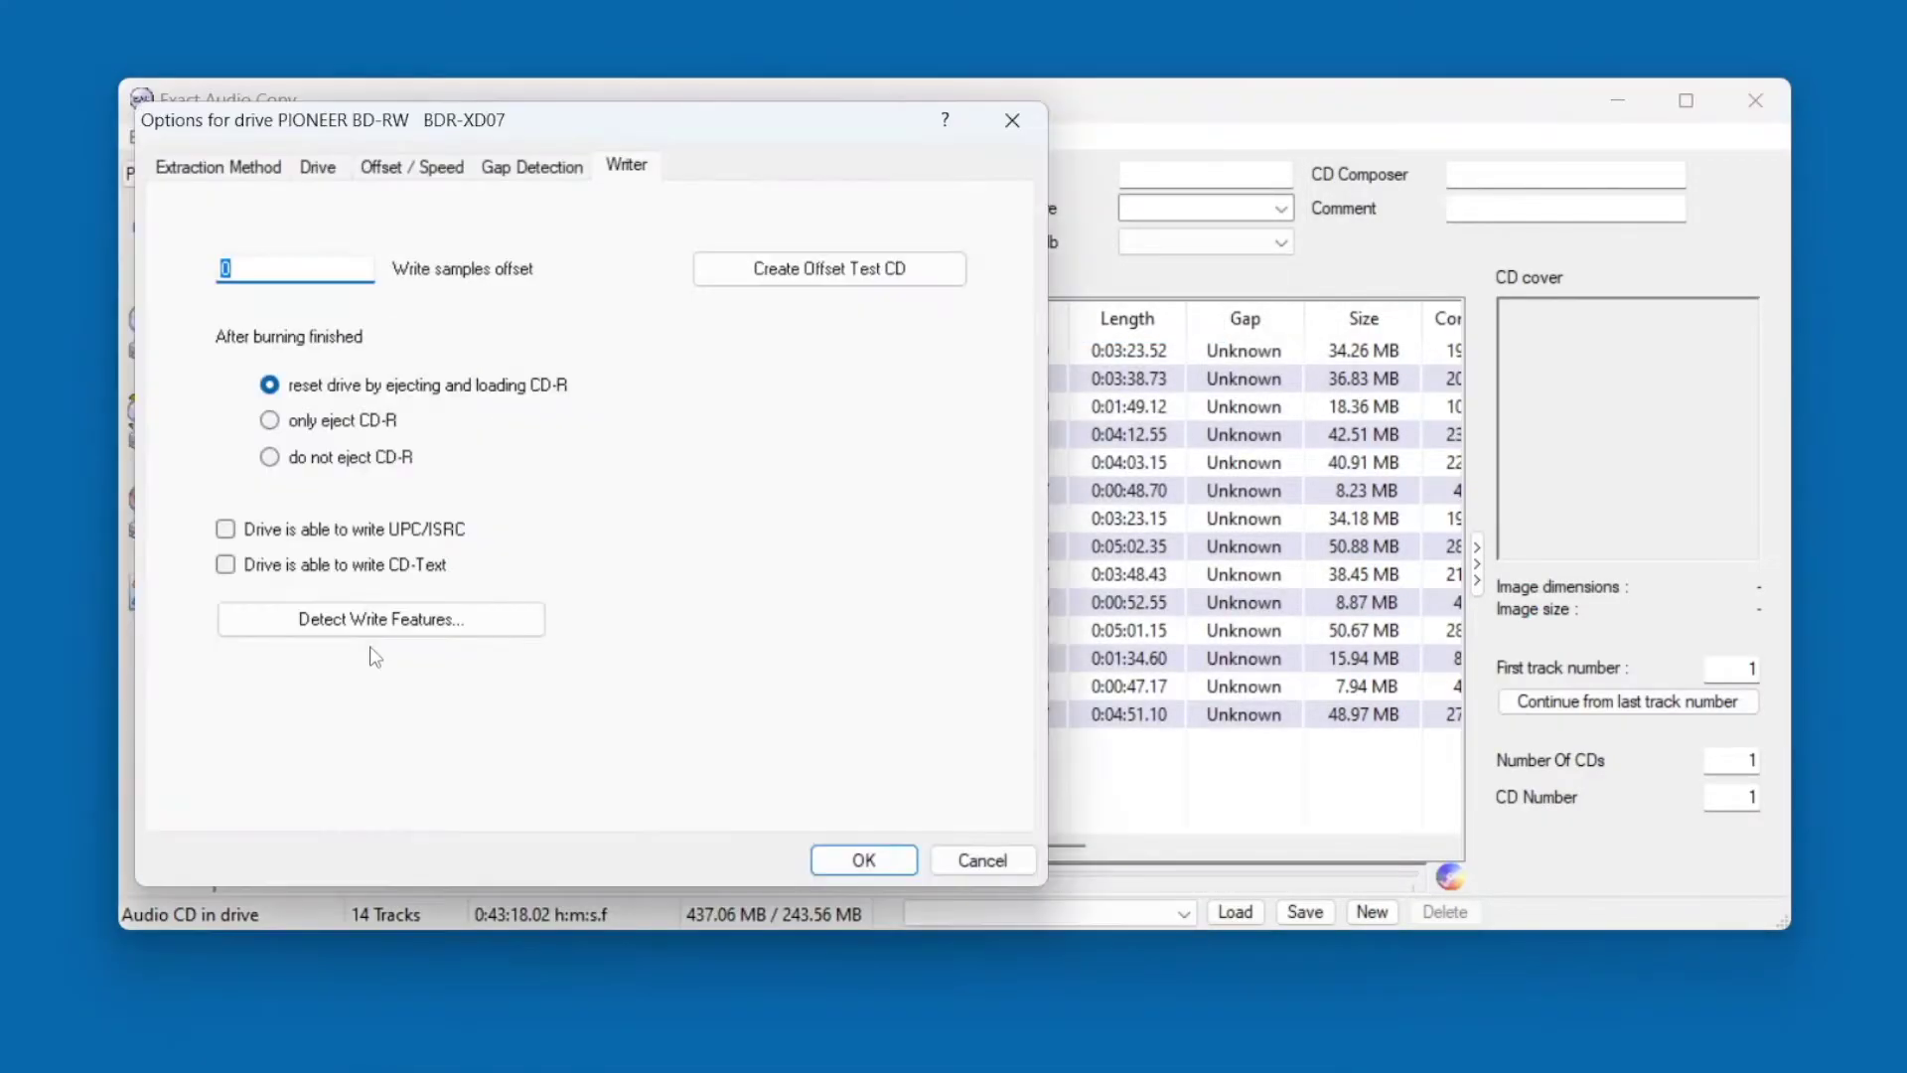
{"action": "left_click", "coordinate": [234, 170]}
{"action": "left_click_drag", "start_coordinate": [593, 121], "coordinate": [823, 189]}
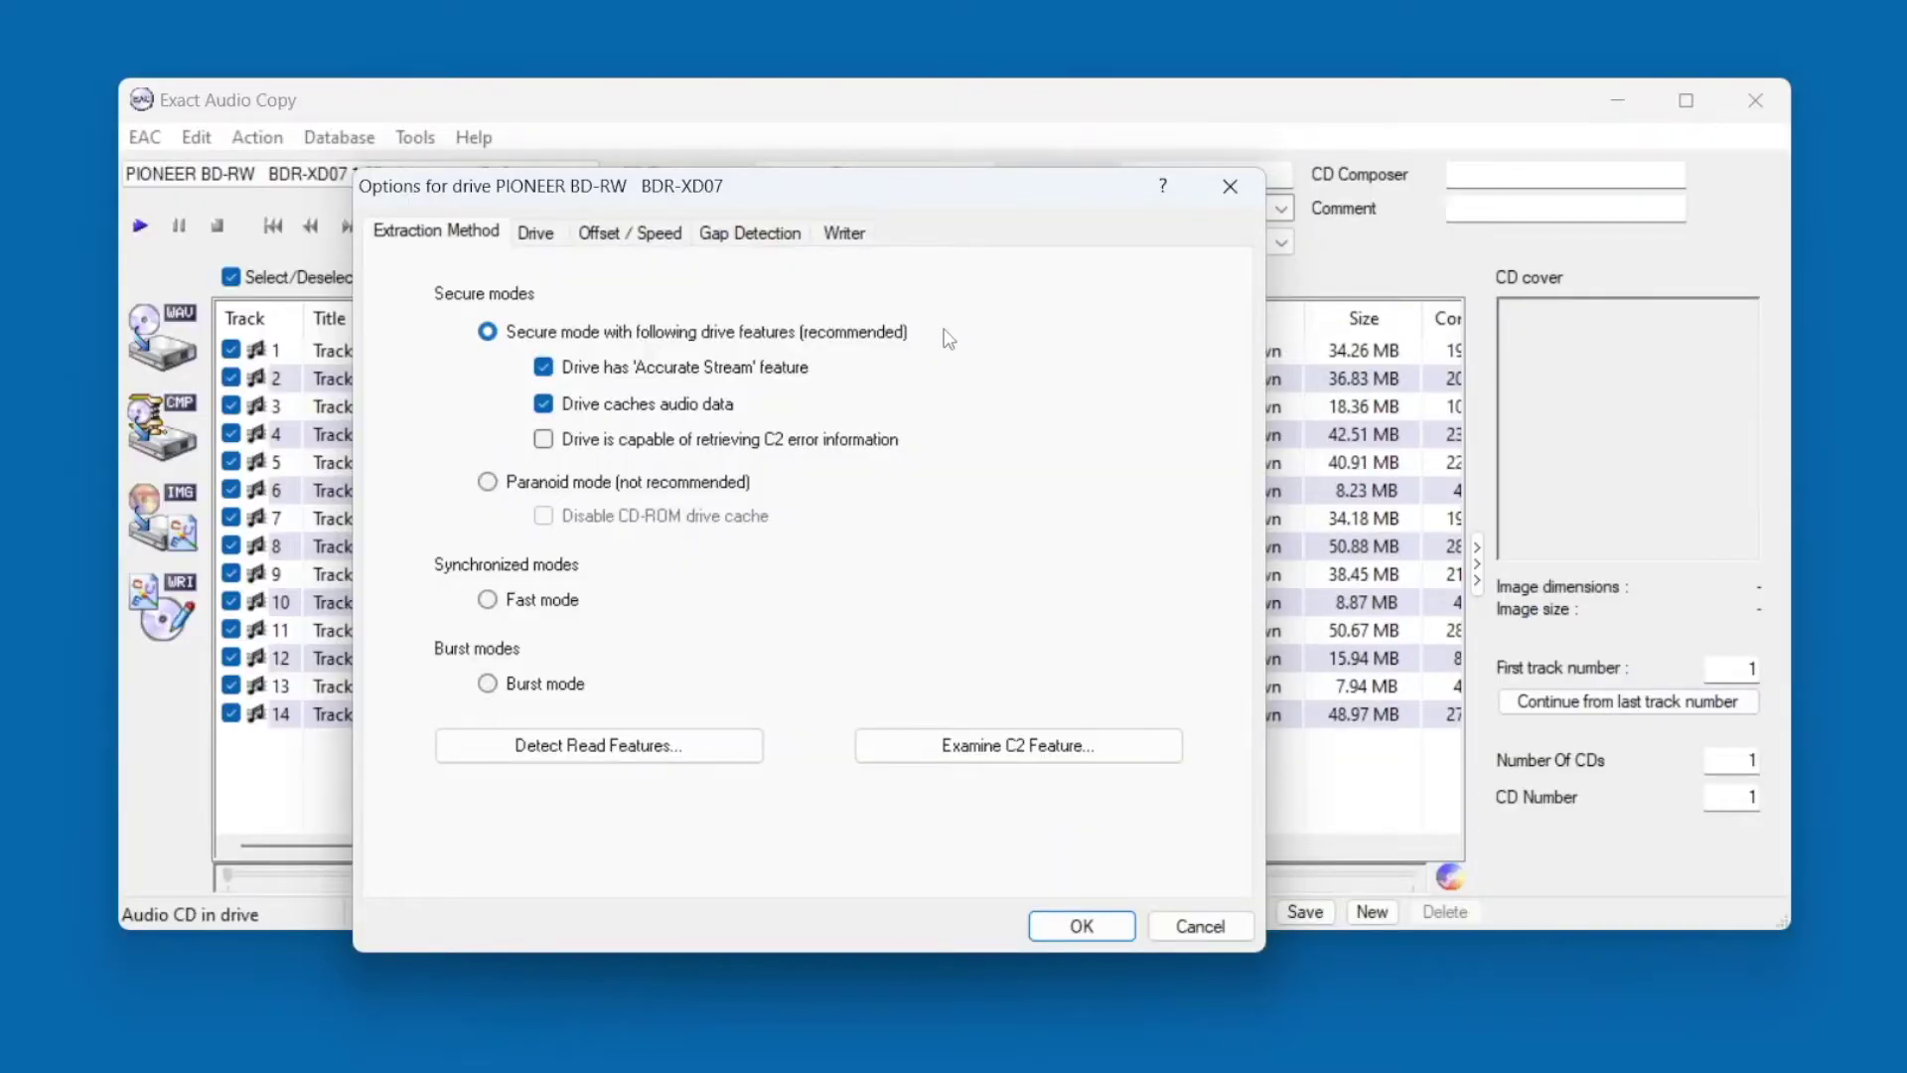
{"action": "mouse_move", "coordinate": [949, 339]}
{"action": "mouse_move", "coordinate": [644, 766]}
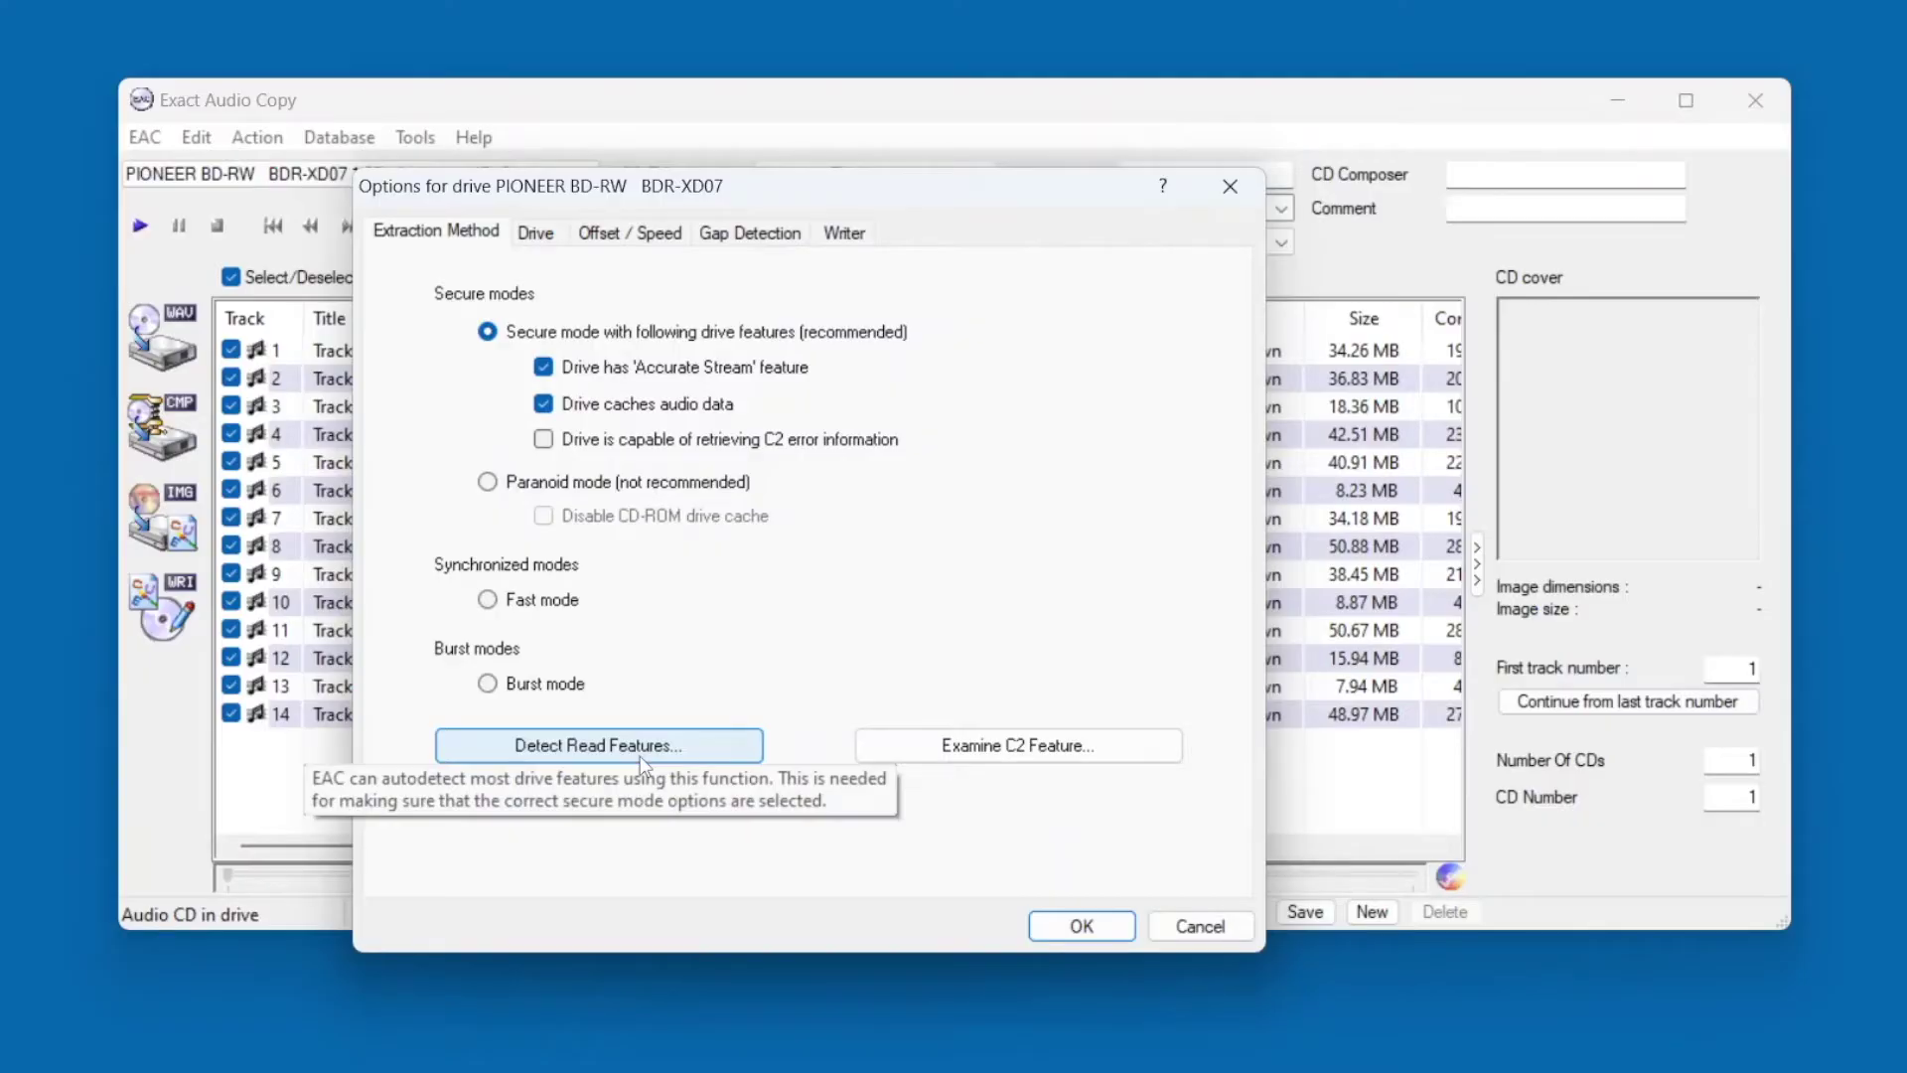
Review the external FLAC compression settings in the compression options, including the WAV deletion setting
{"action": "left_click", "coordinate": [145, 137]}
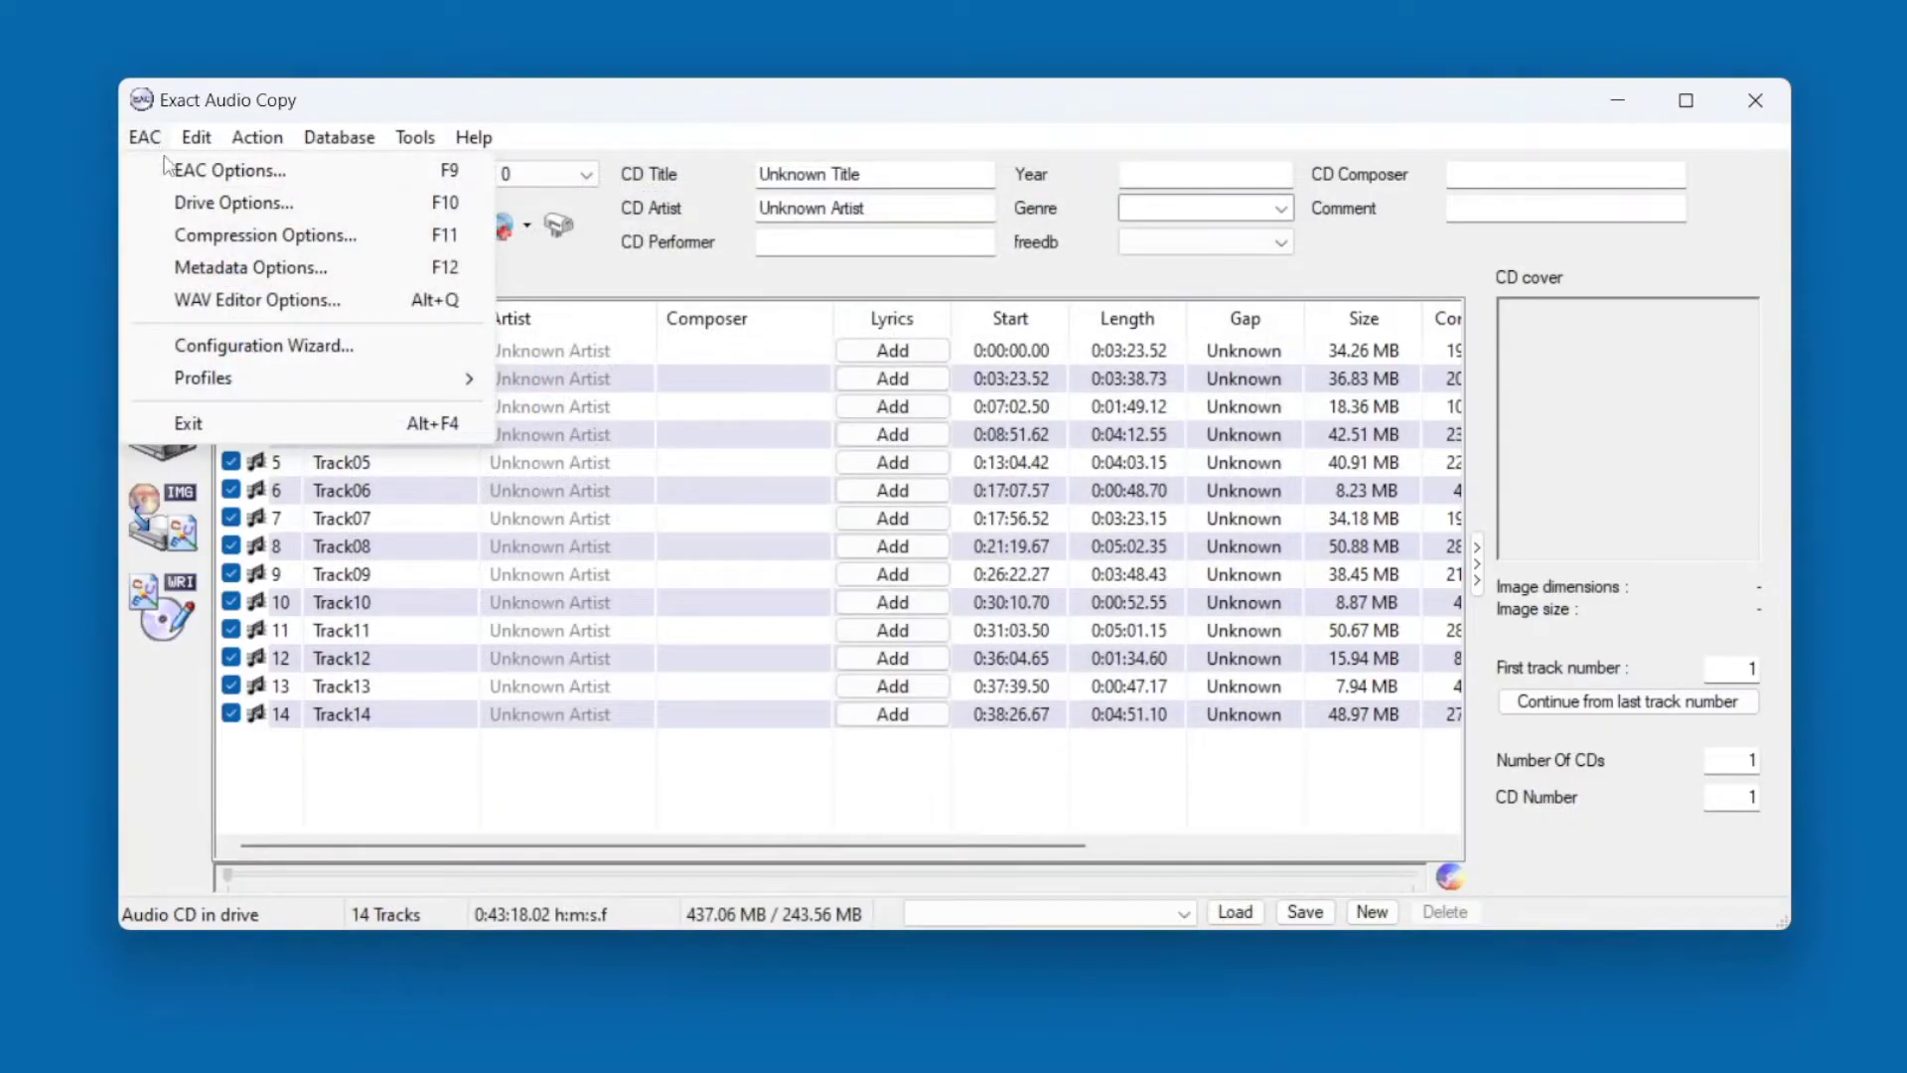
{"action": "left_click", "coordinate": [266, 236]}
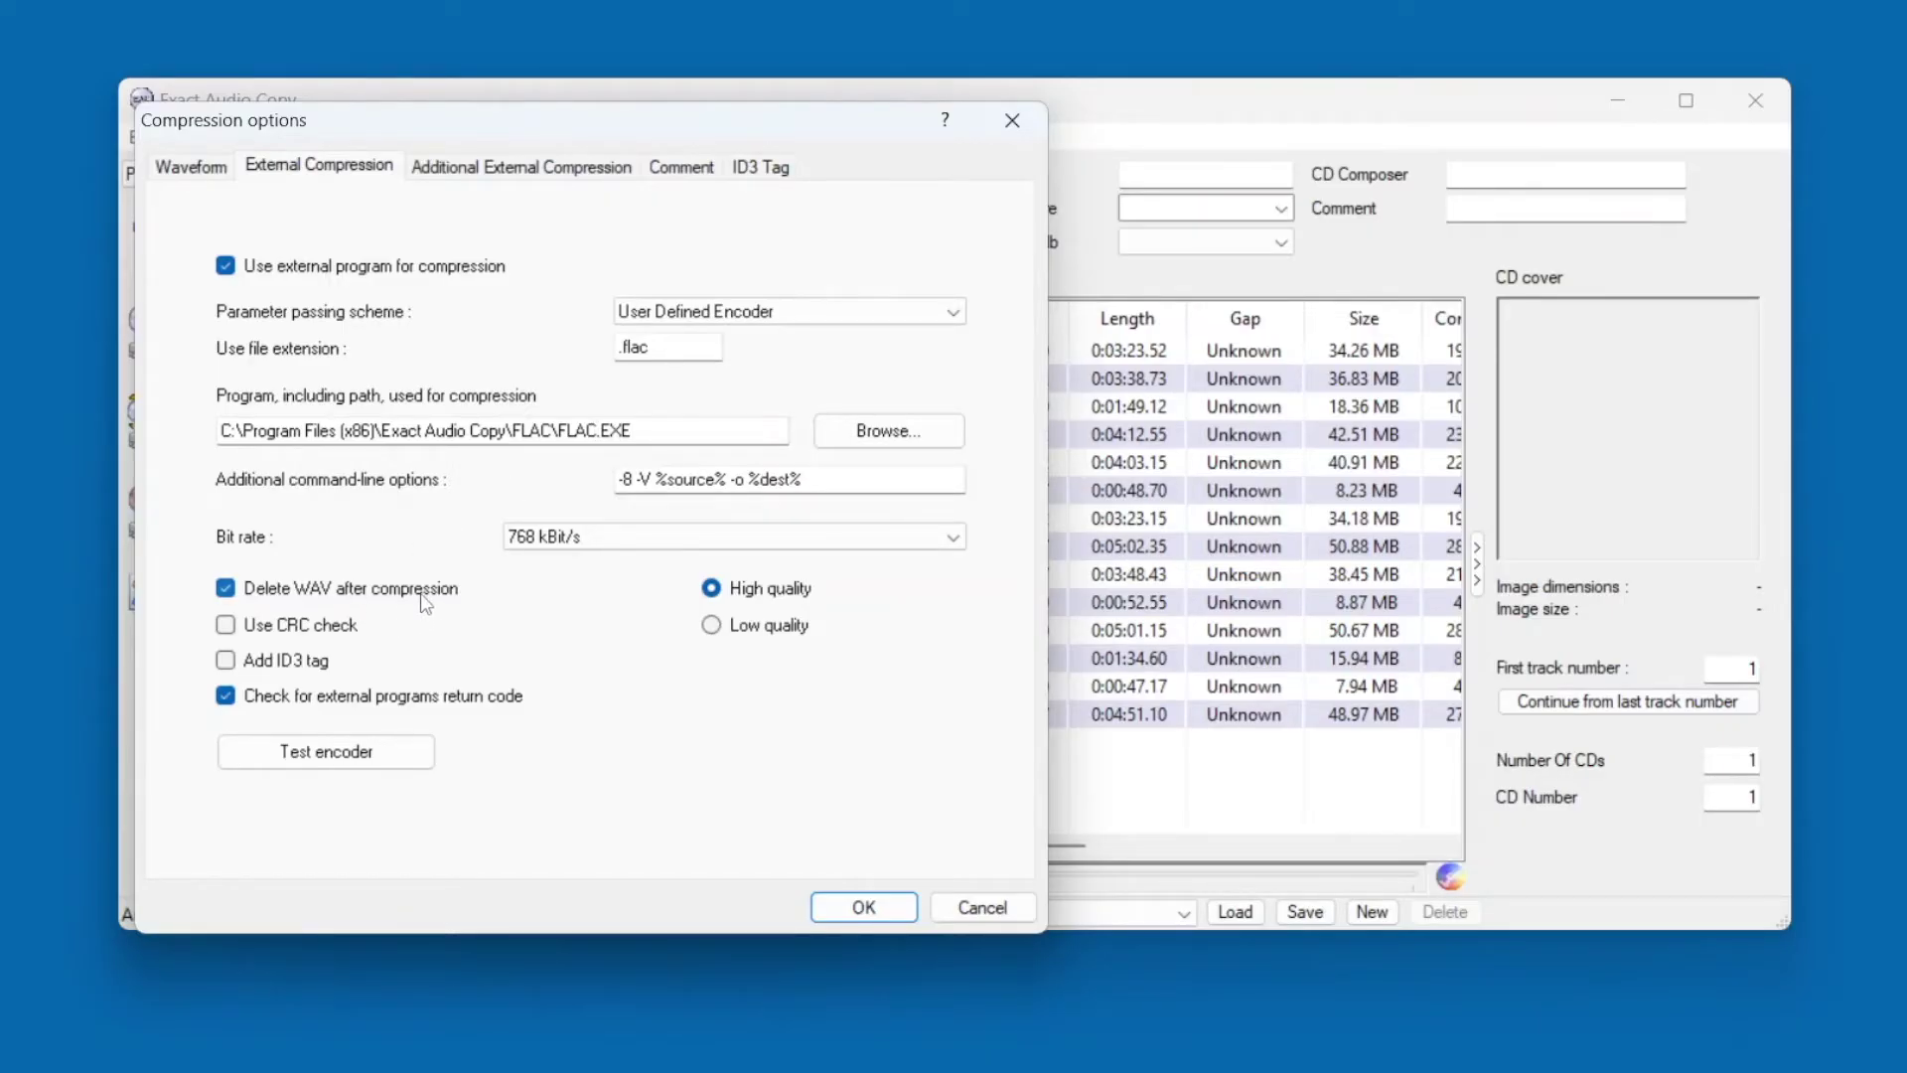
{"action": "mouse_move", "coordinate": [415, 603]}
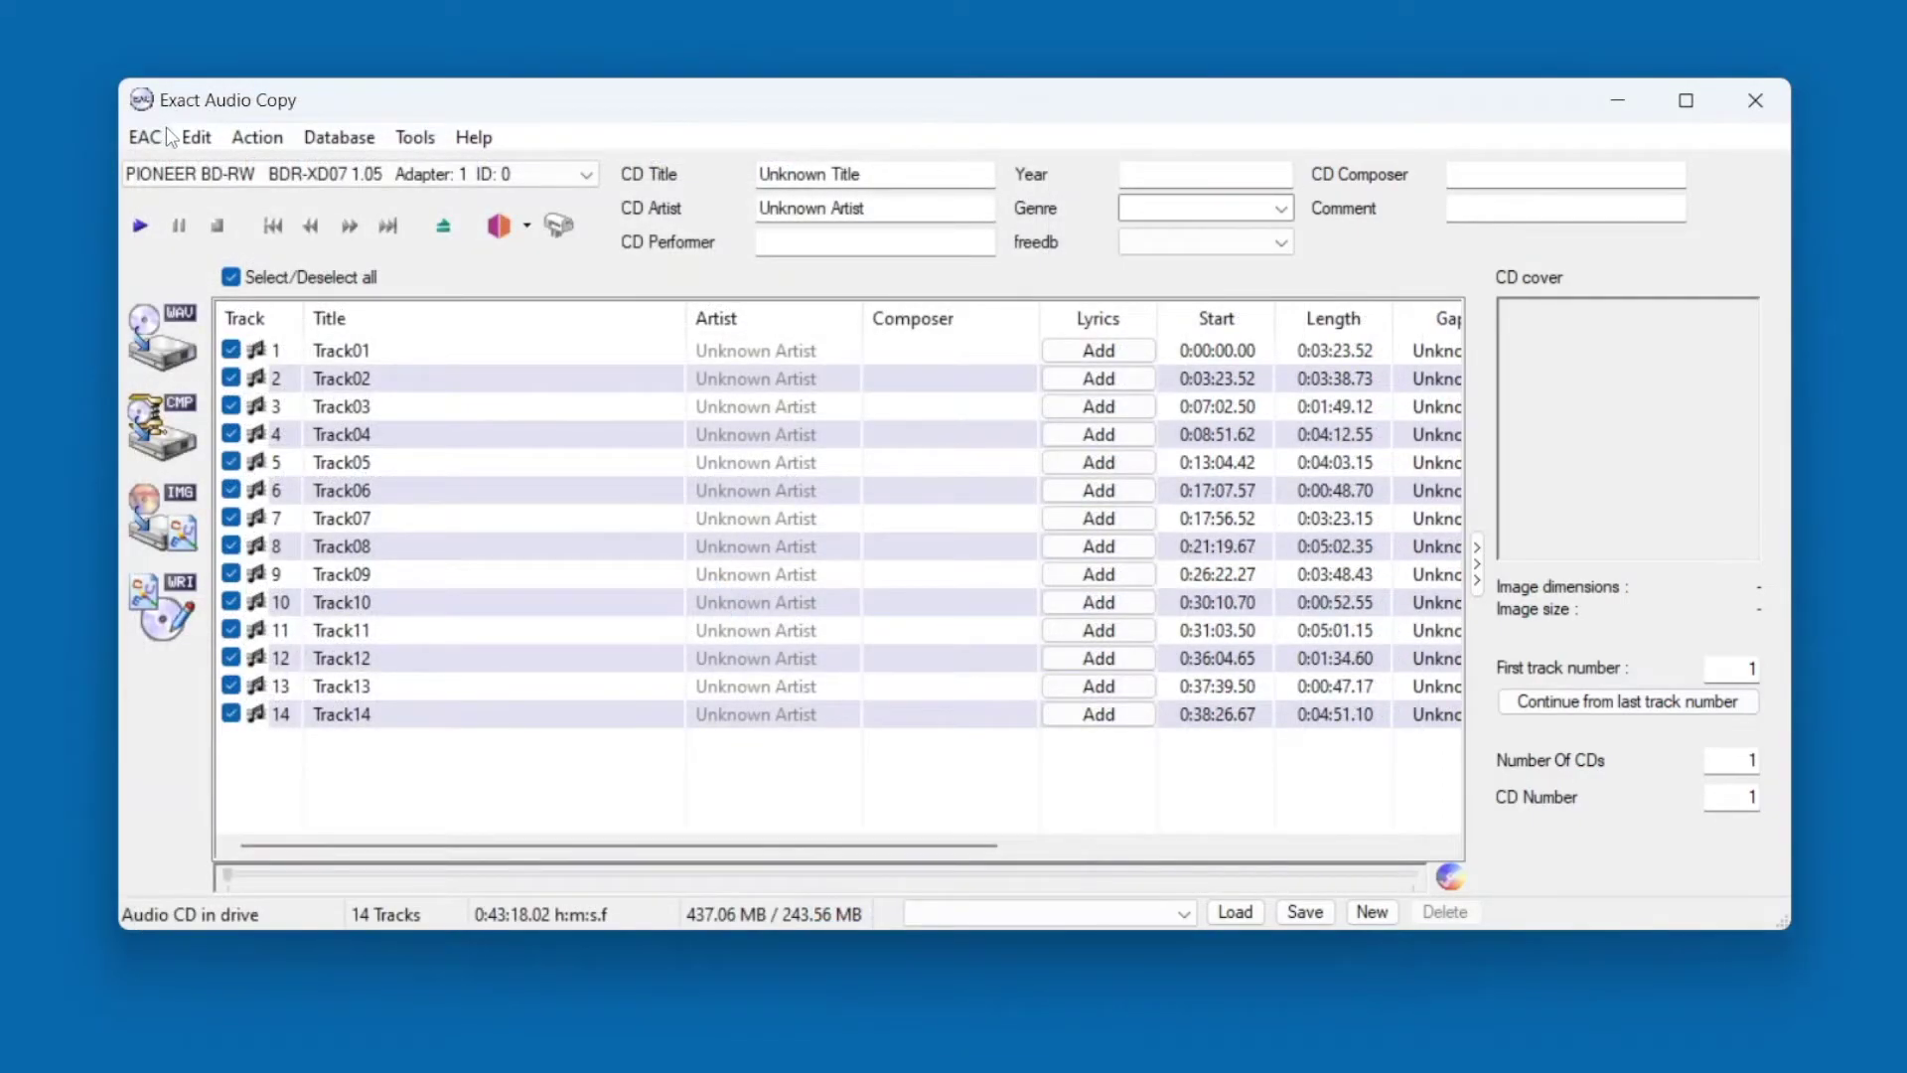
Check the selected metadata provider in the metadata options and close the dialog
{"action": "left_click", "coordinate": [162, 137]}
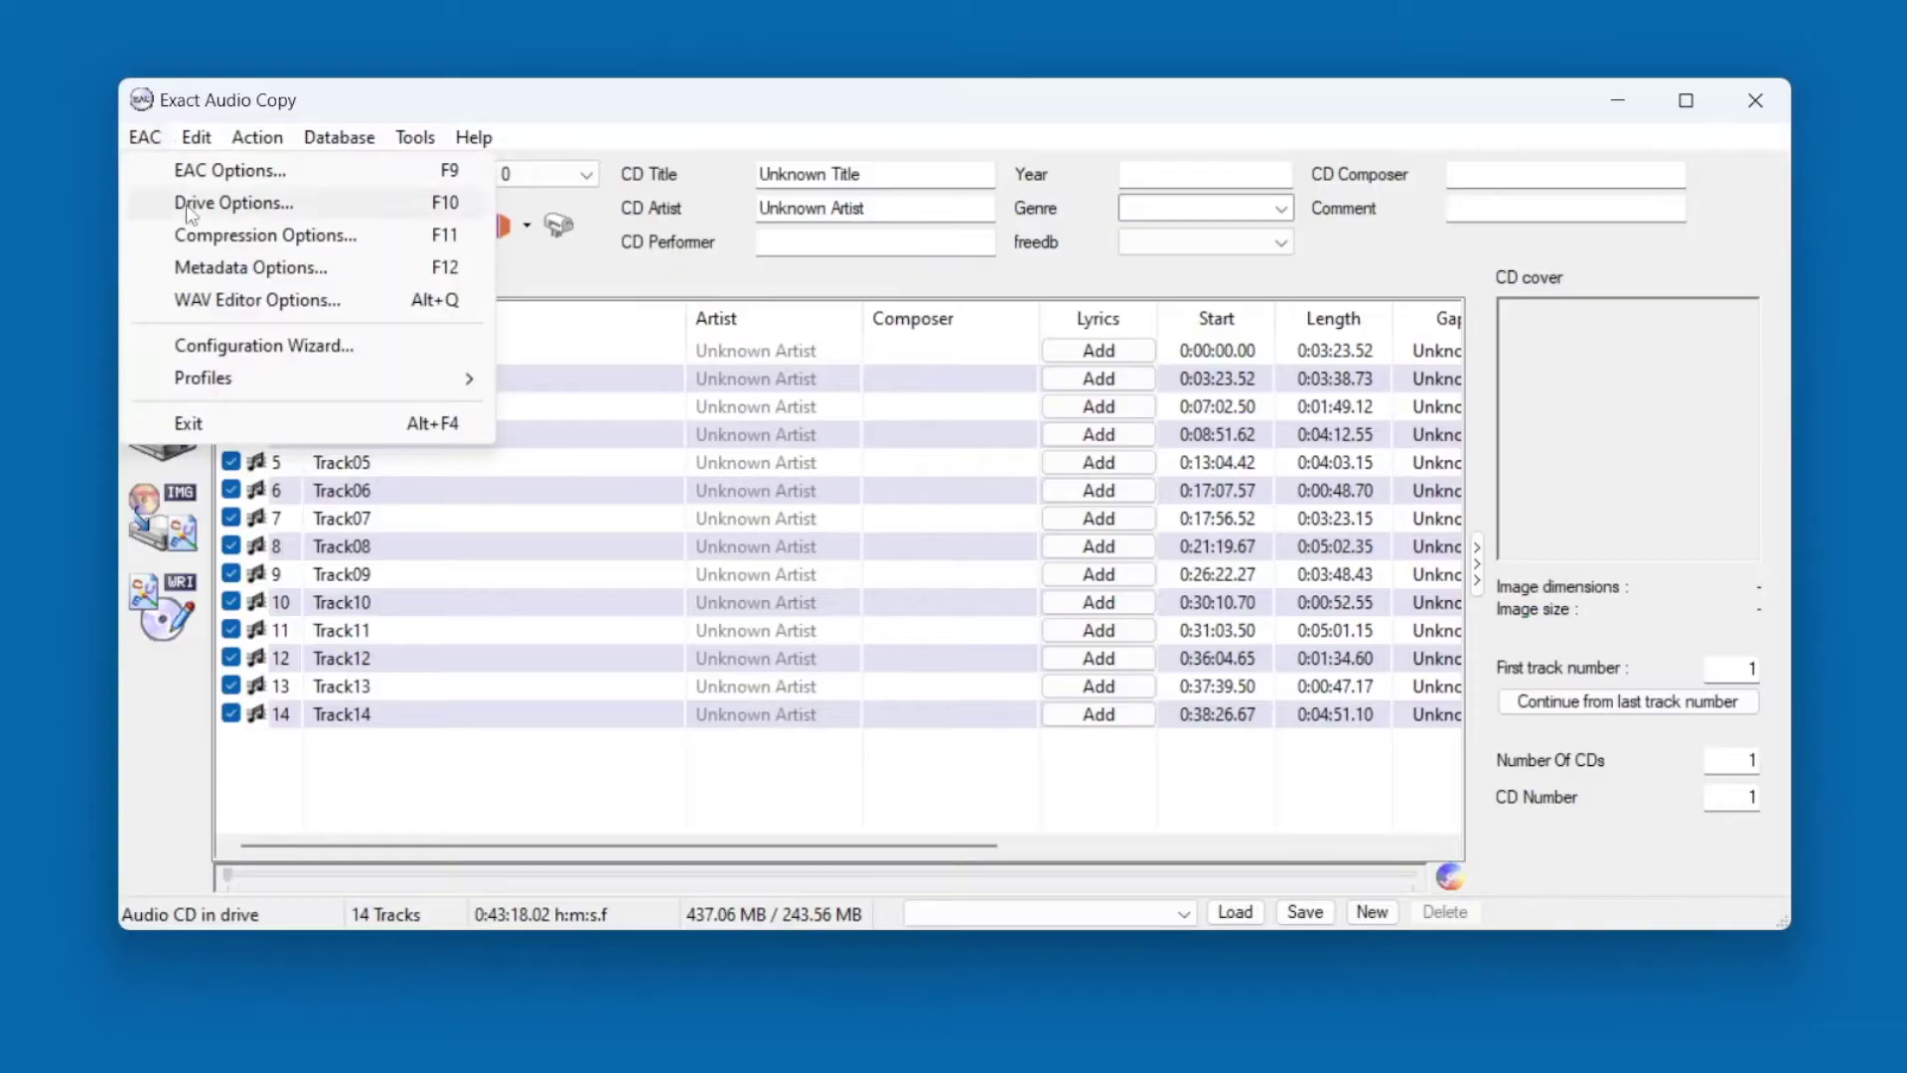
{"action": "left_click", "coordinate": [212, 270]}
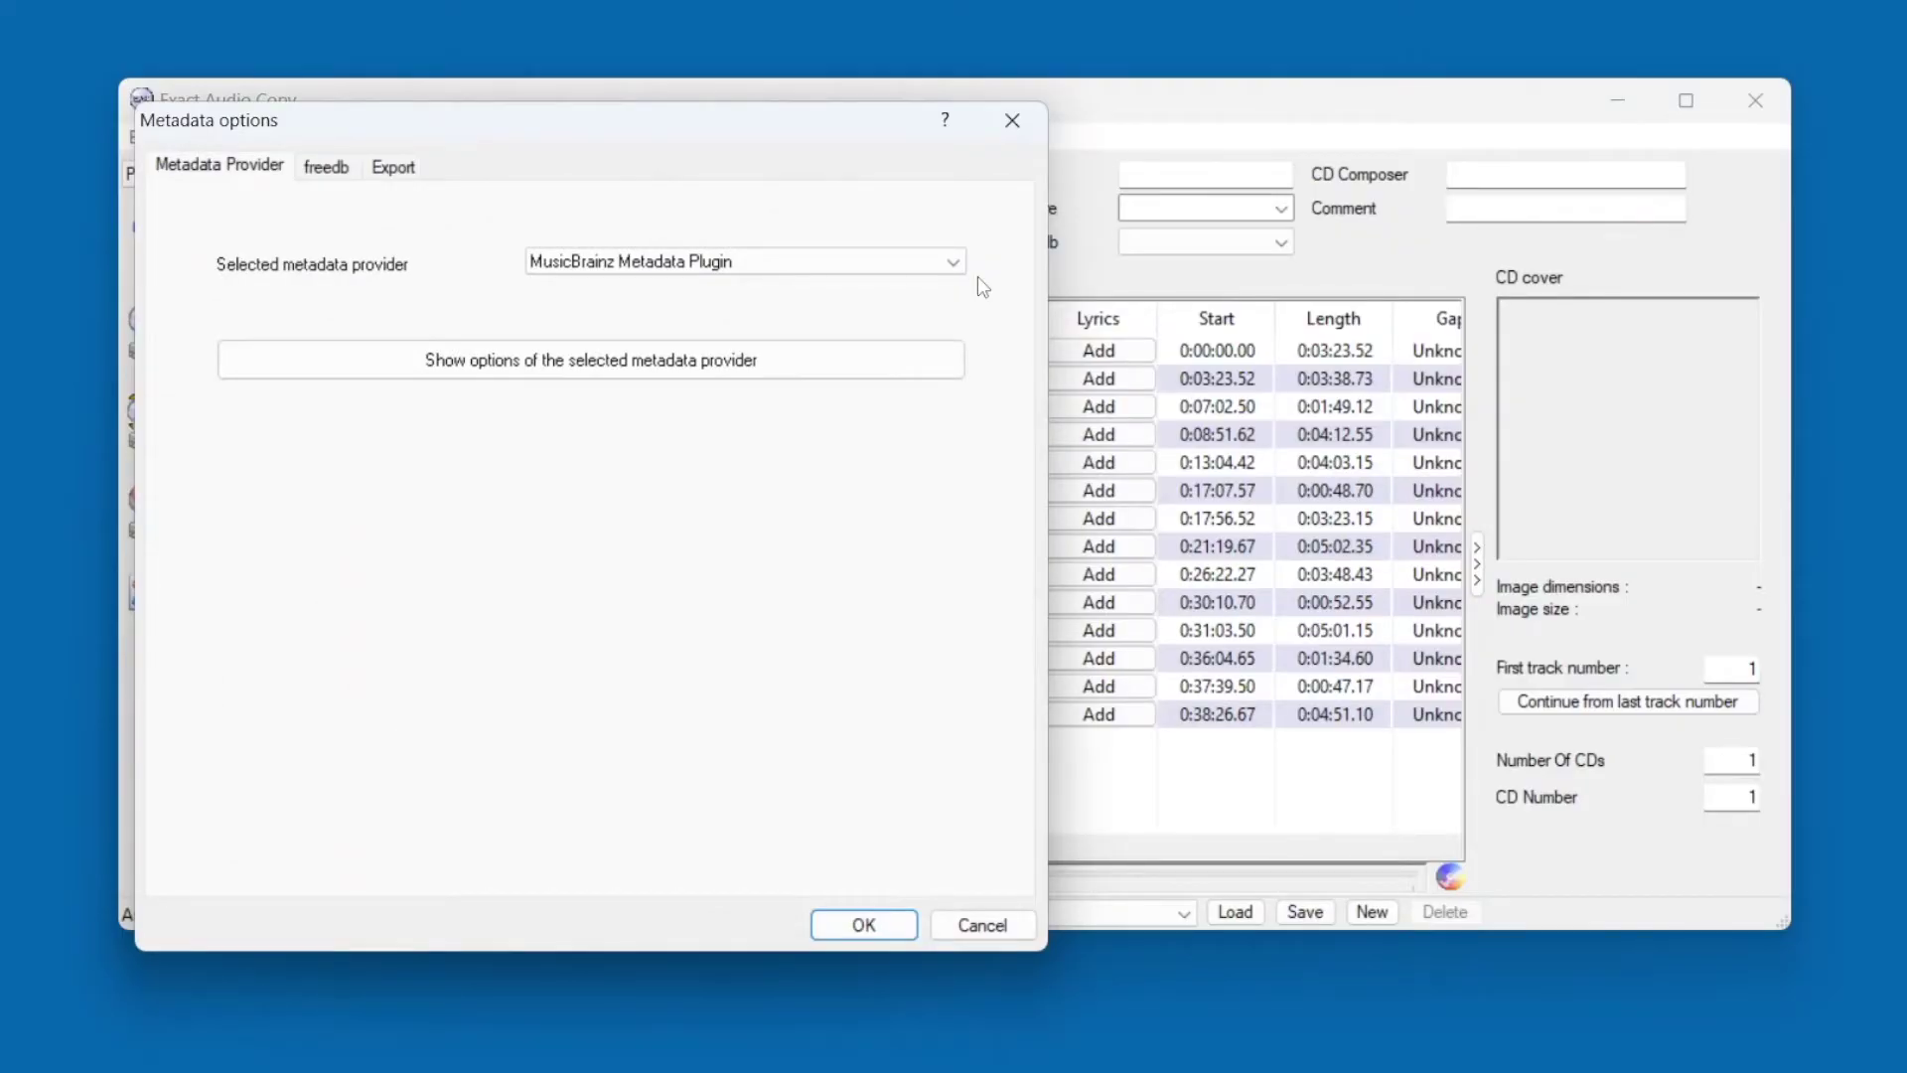
{"action": "key", "text": "Return"}
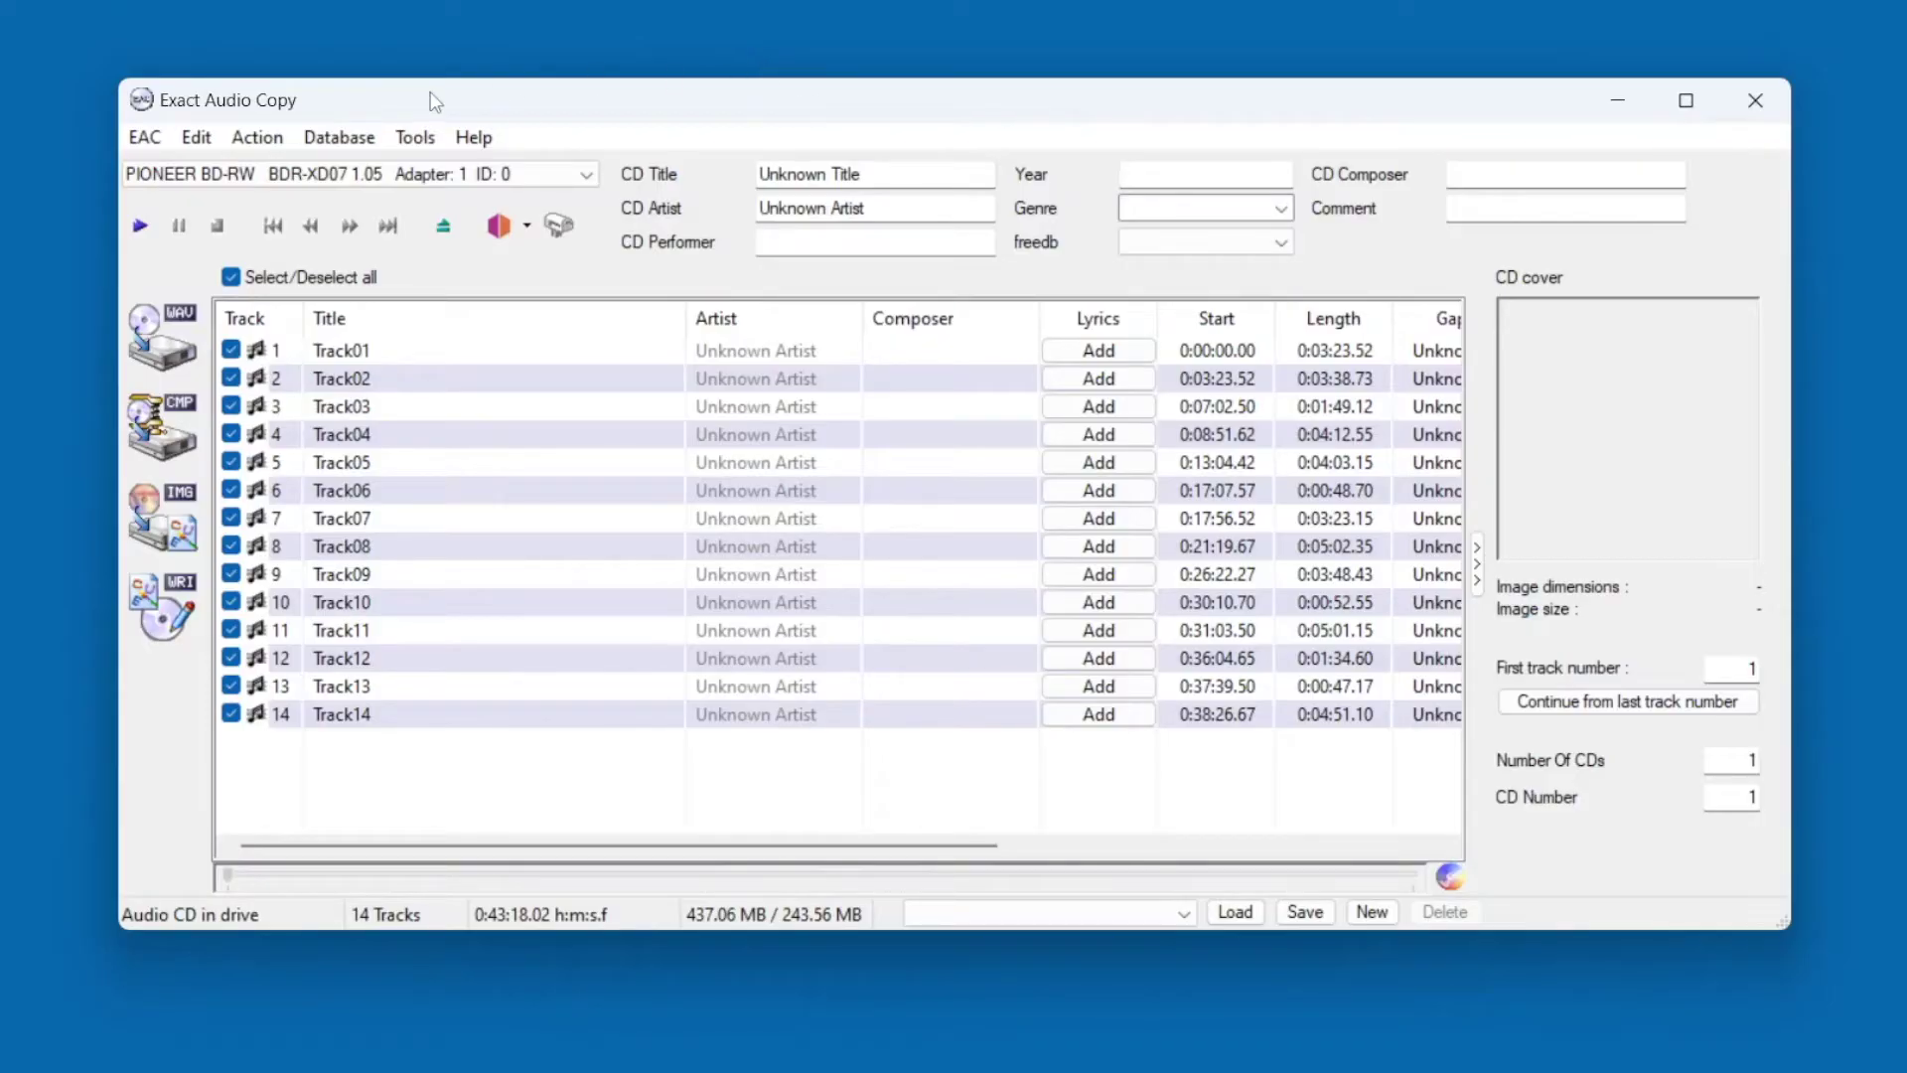
Retrieve the CD information from the remote metadata provider, accepting replacement of the current CD data and declining the cover image search
{"action": "left_click", "coordinate": [353, 140]}
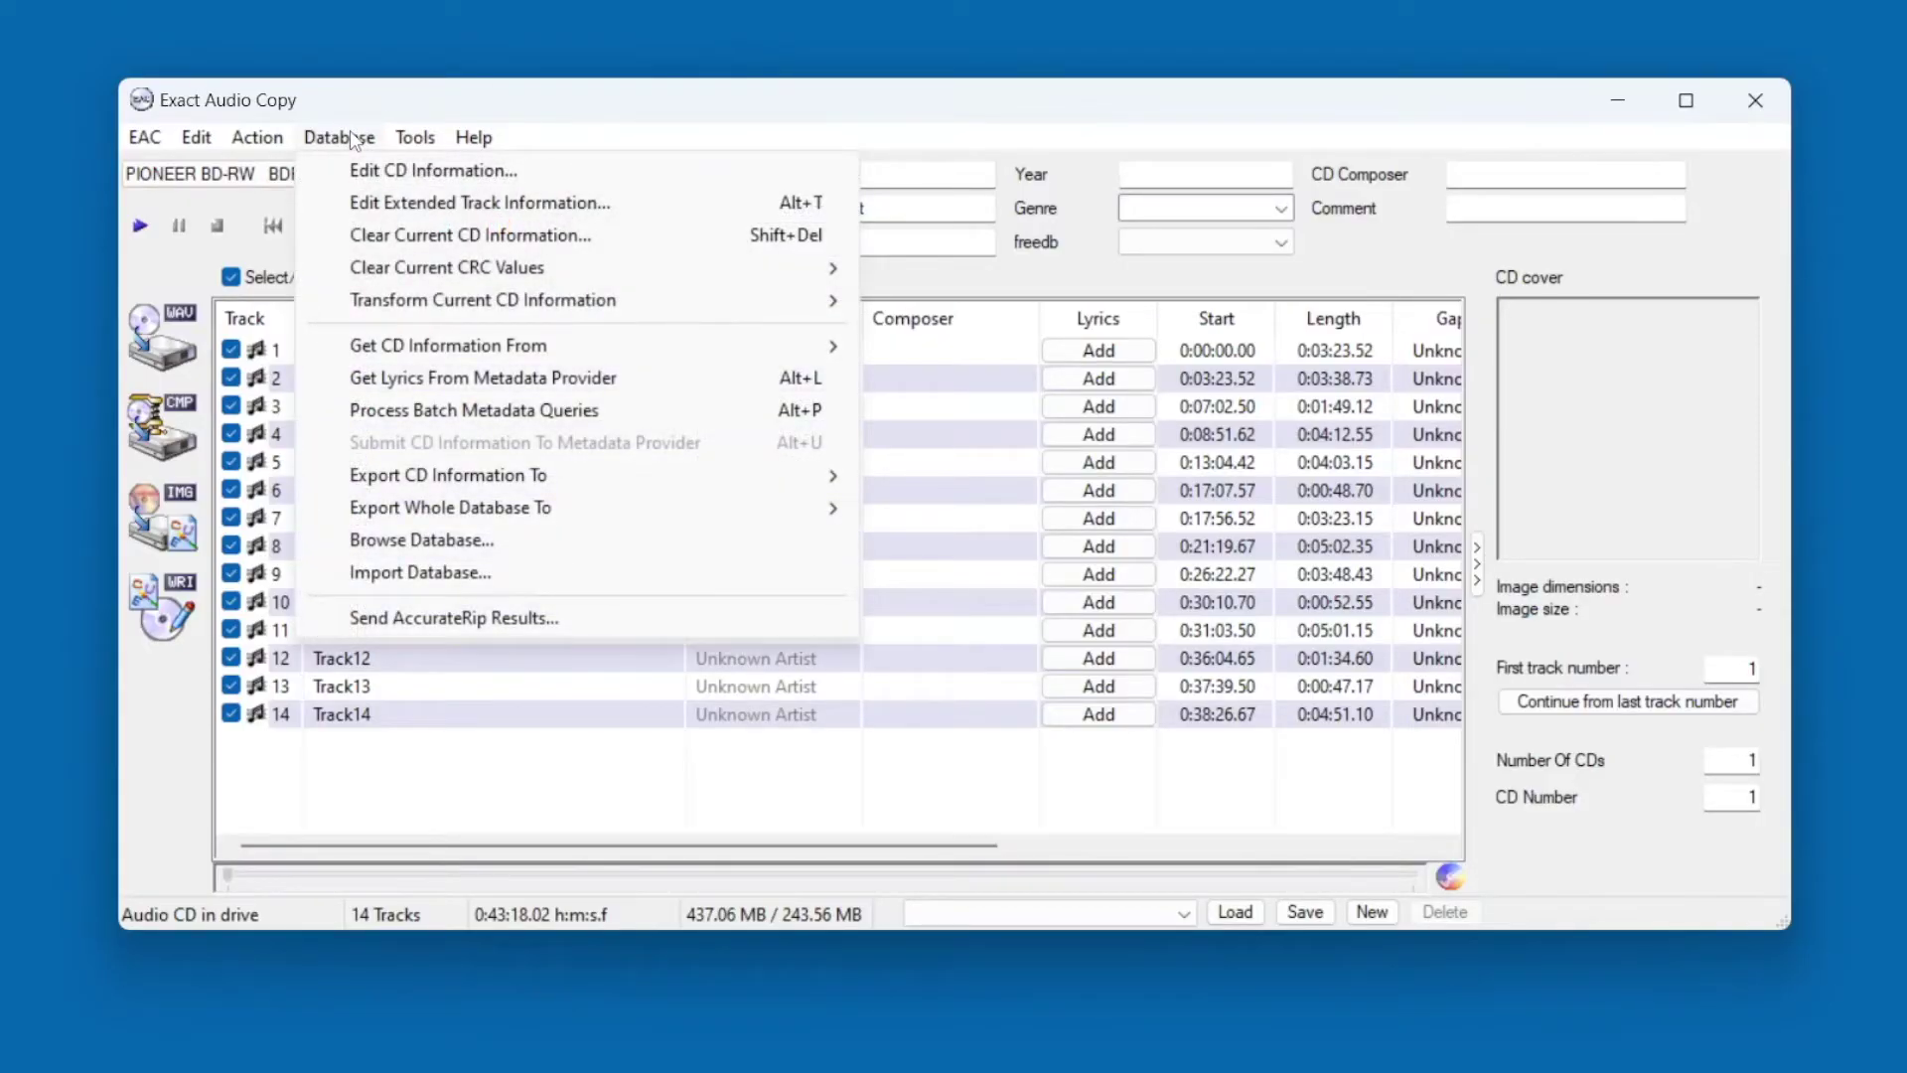
{"action": "mouse_move", "coordinate": [712, 348]}
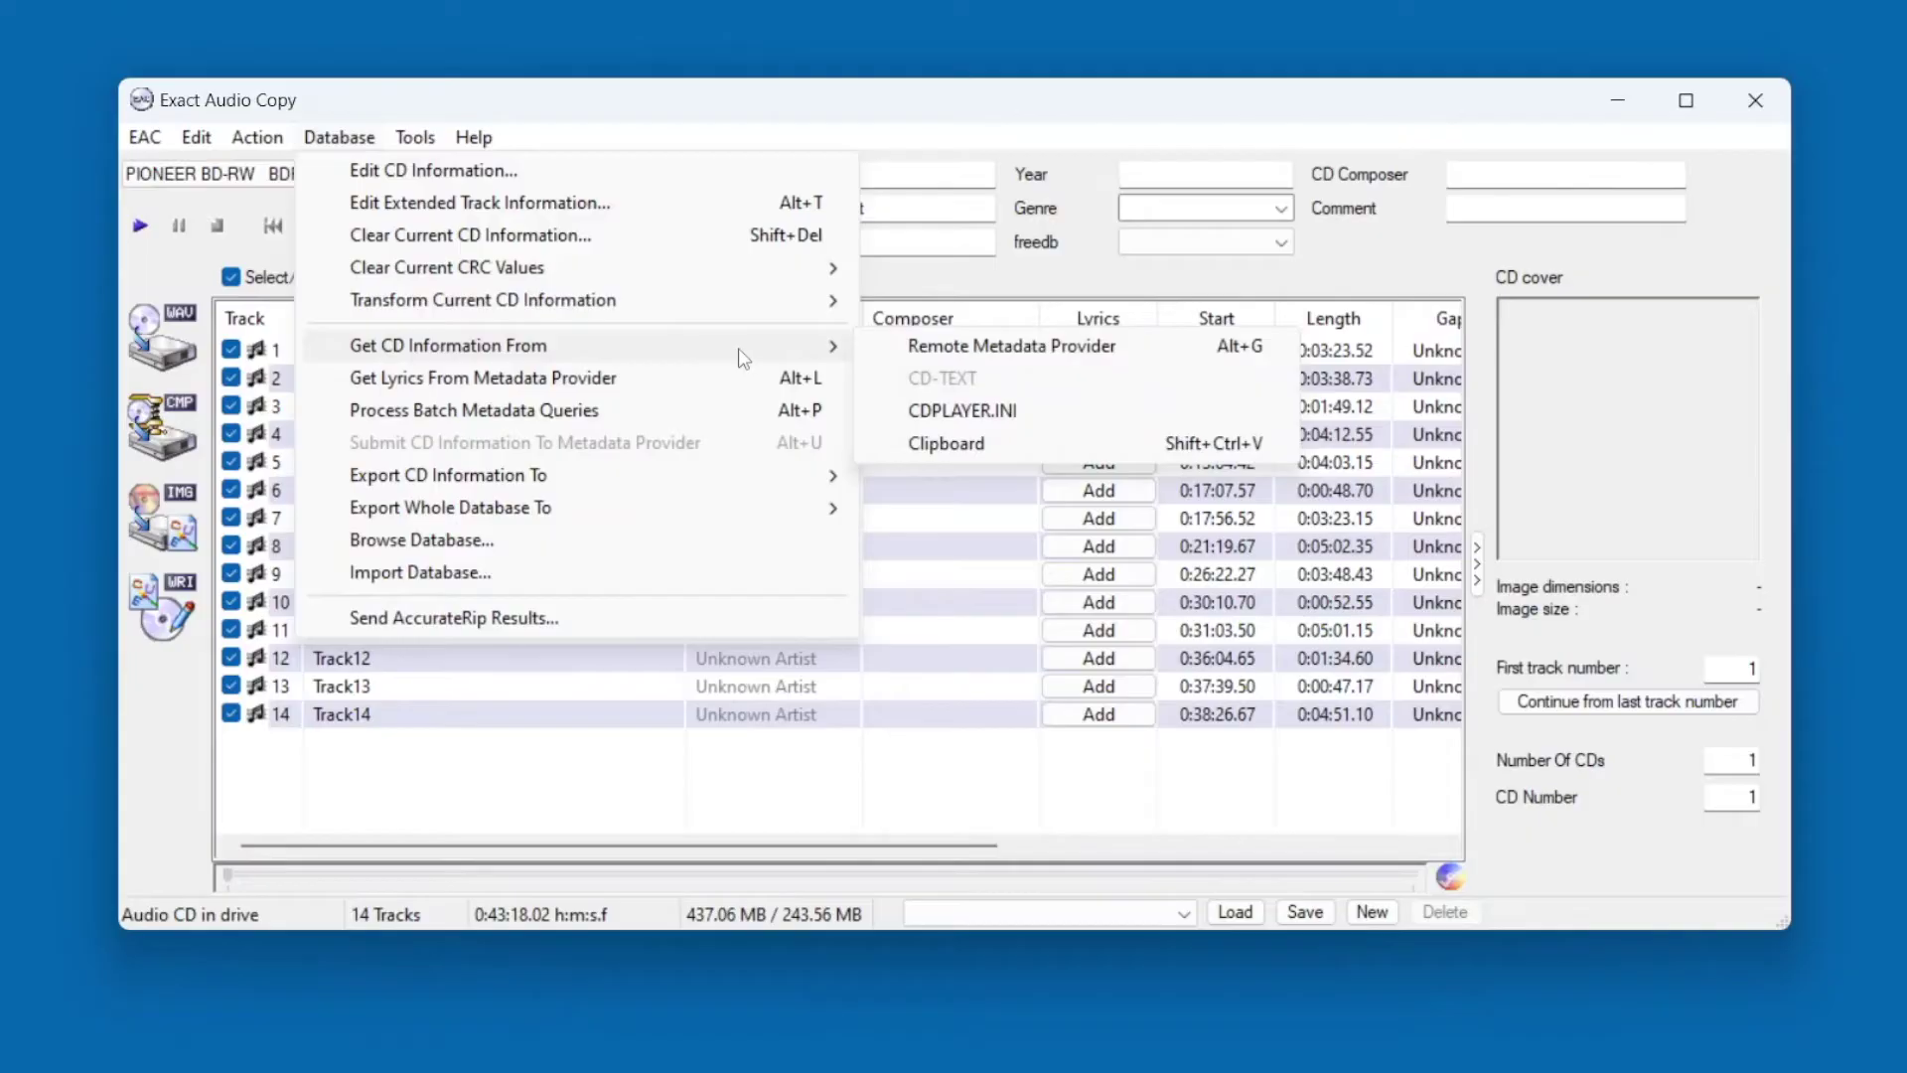
{"action": "left_click", "coordinate": [1042, 354]}
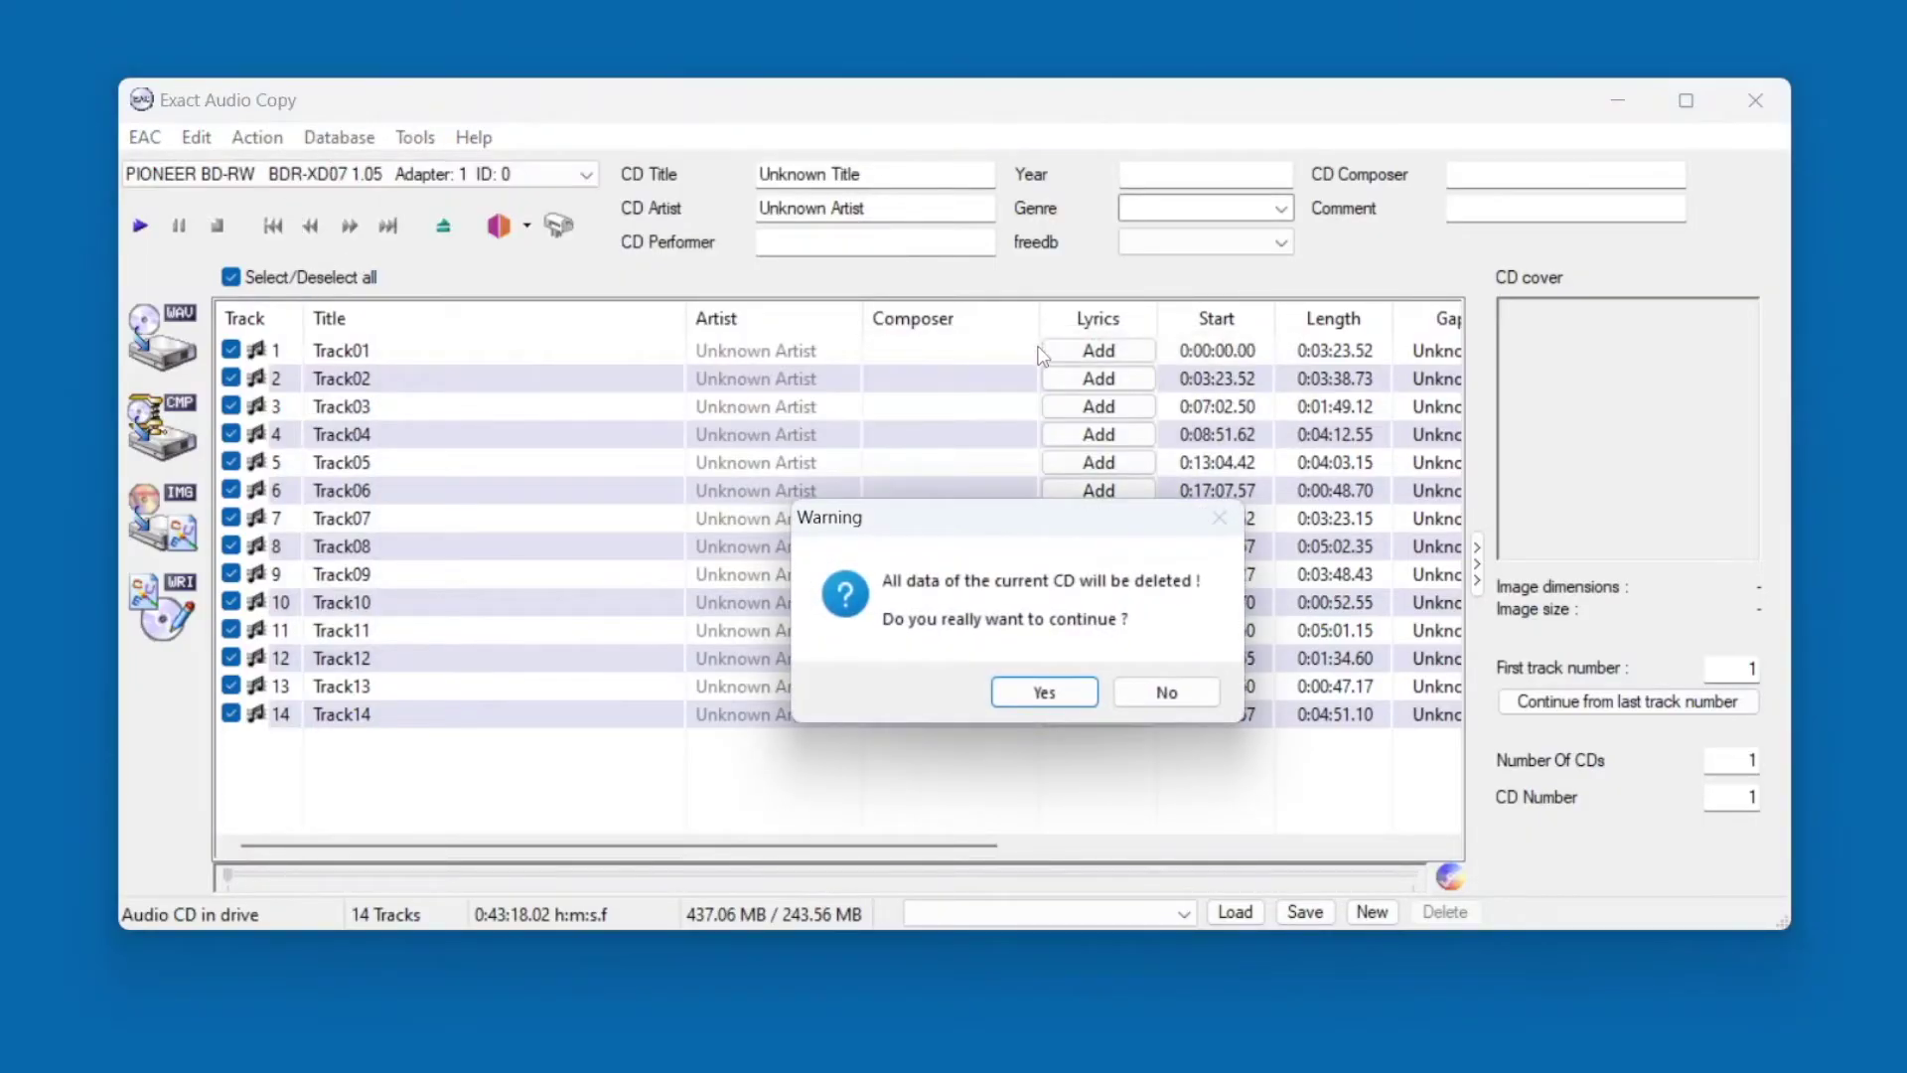
{"action": "left_click", "coordinate": [1045, 692]}
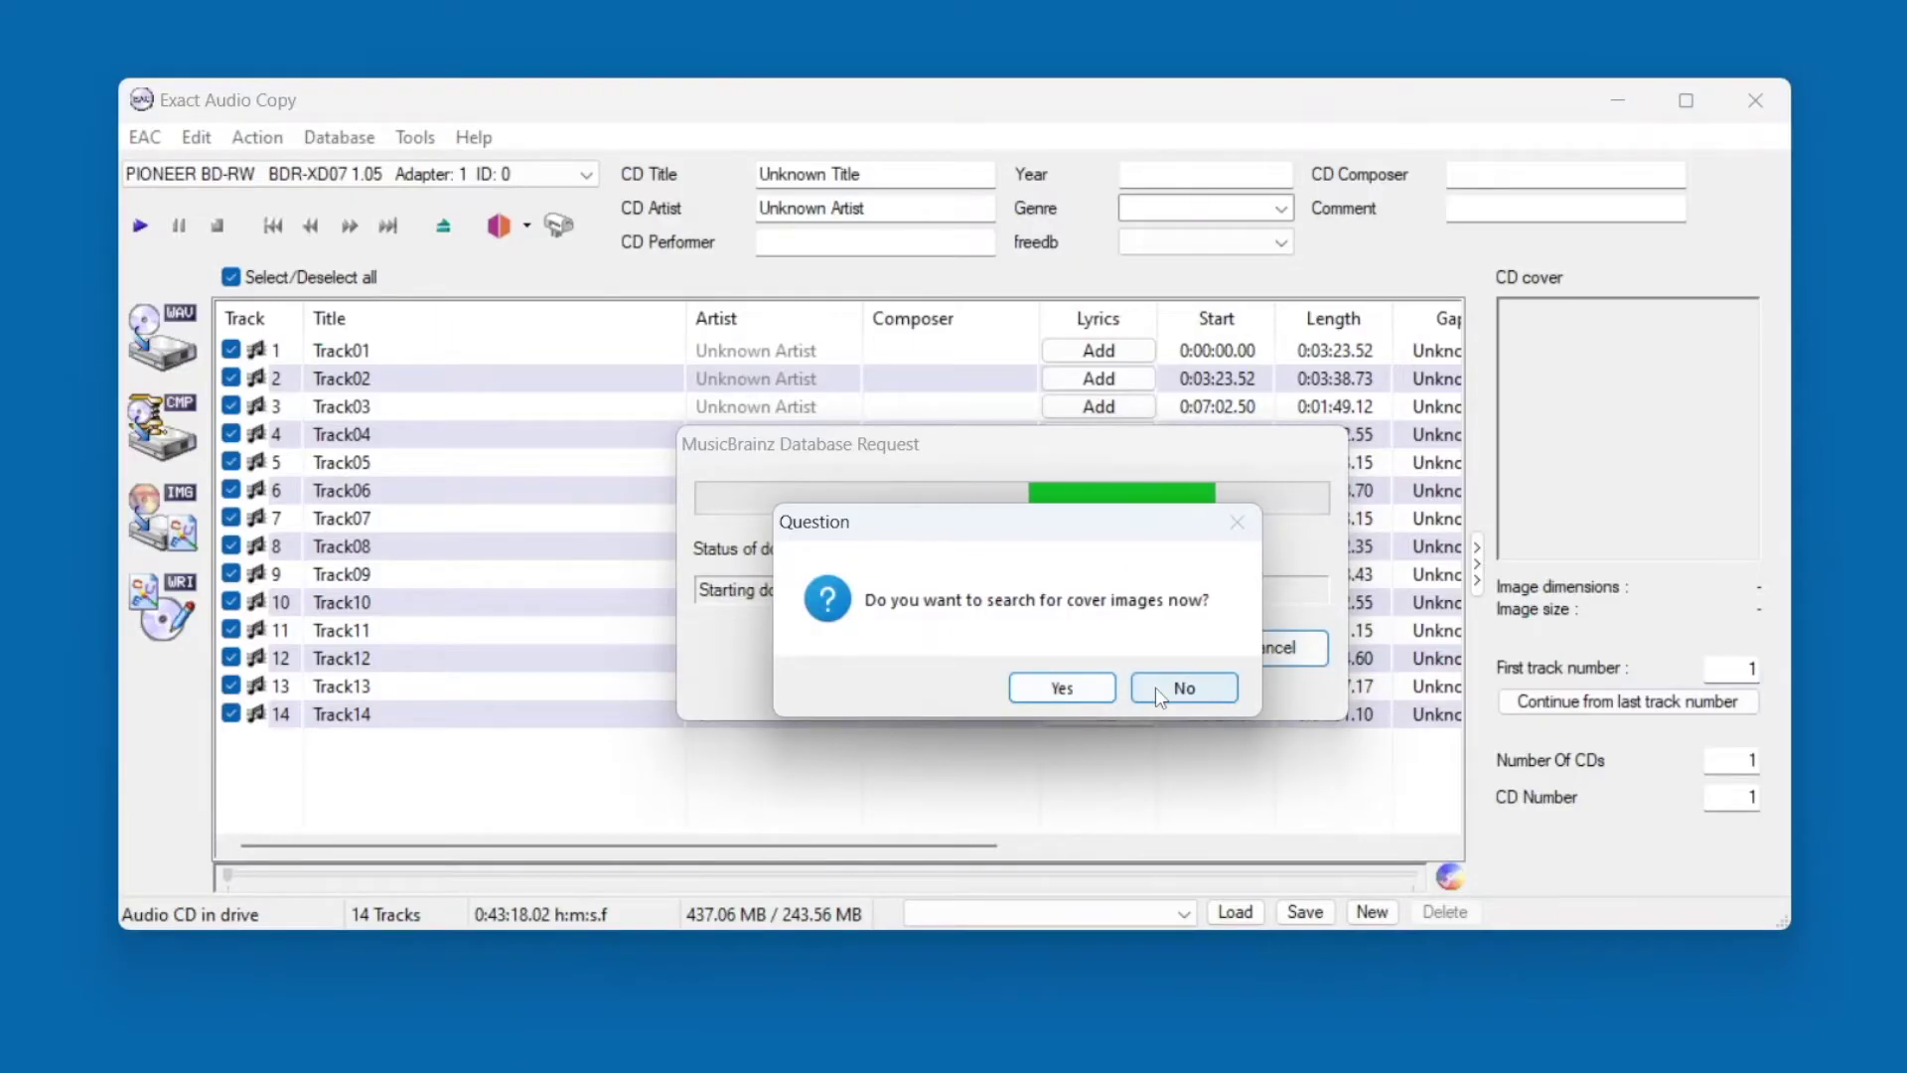
{"action": "left_click", "coordinate": [1158, 689]}
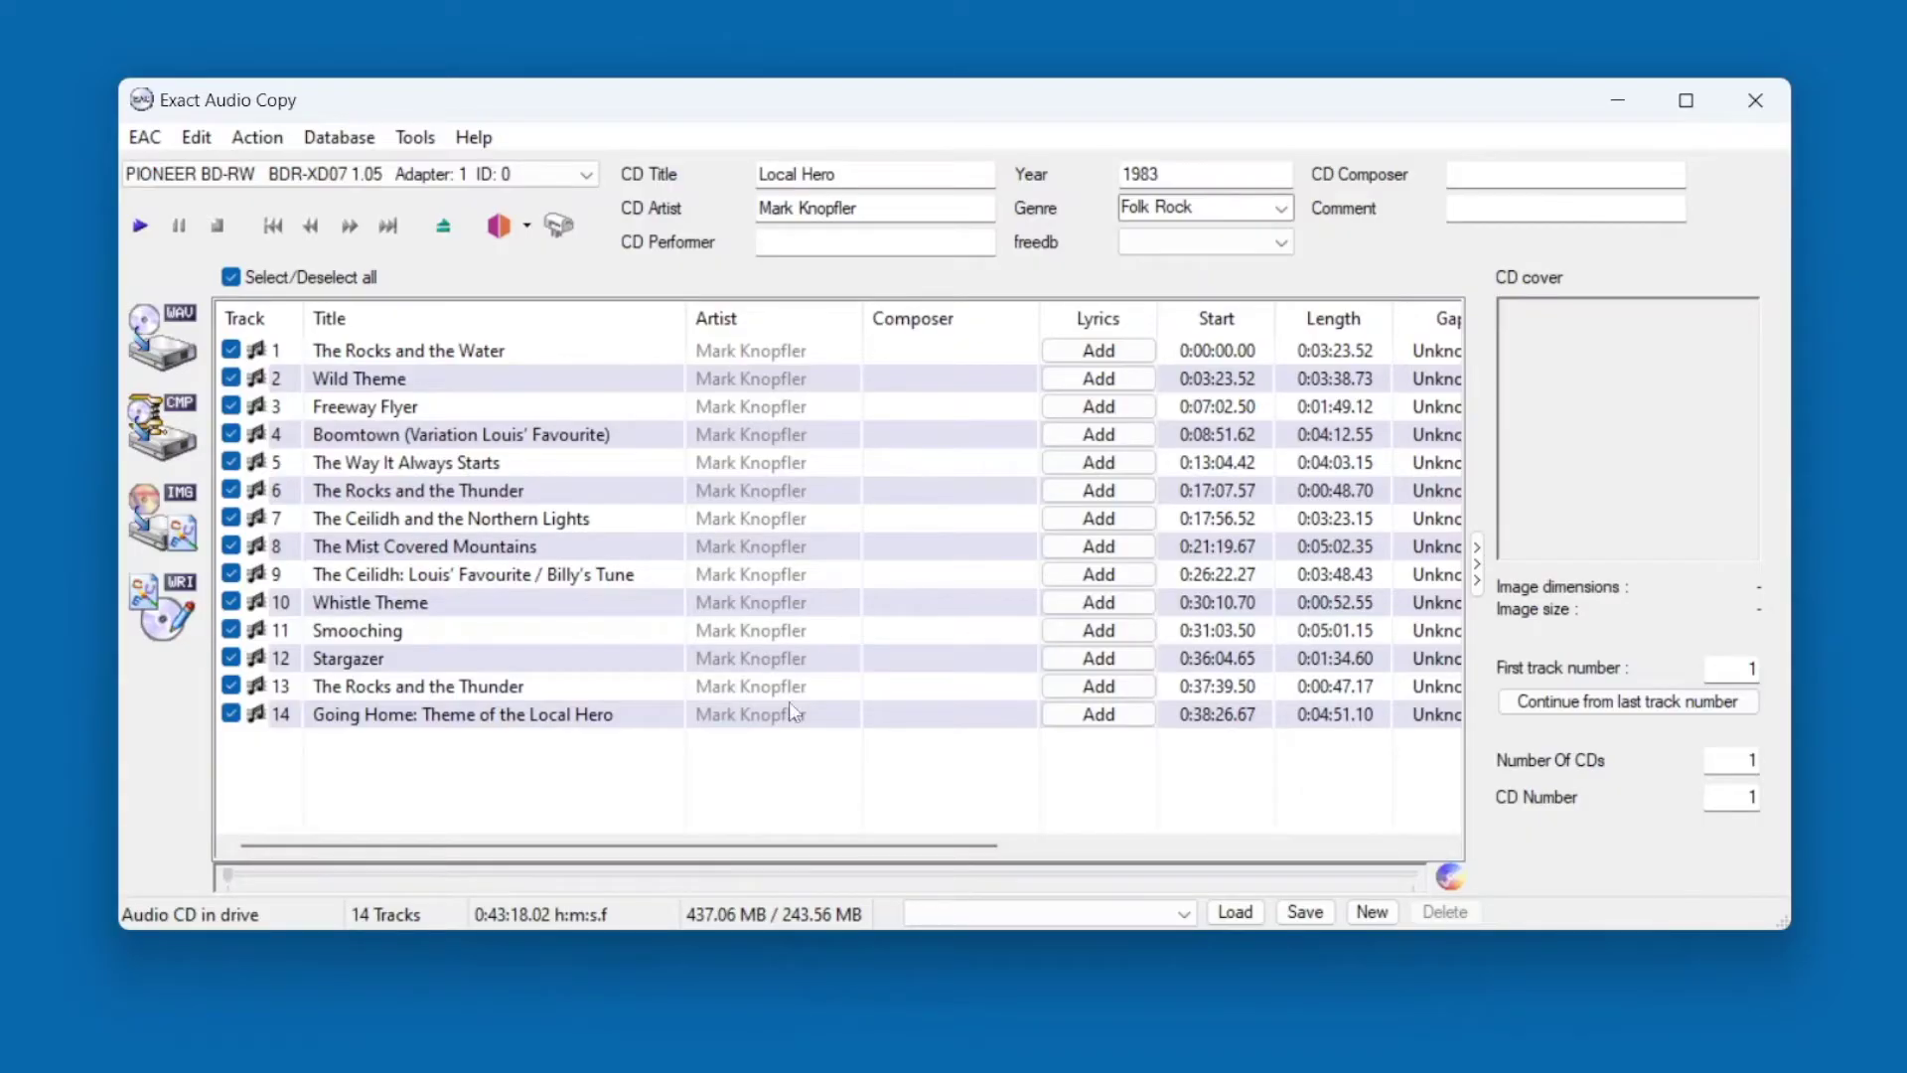
Rip the selected tracks as compressed files into a new folder named "Mark Knopfler - Local Hero" inside CD rips
{"action": "left_click", "coordinate": [197, 427]}
{"action": "left_click", "coordinate": [928, 774]}
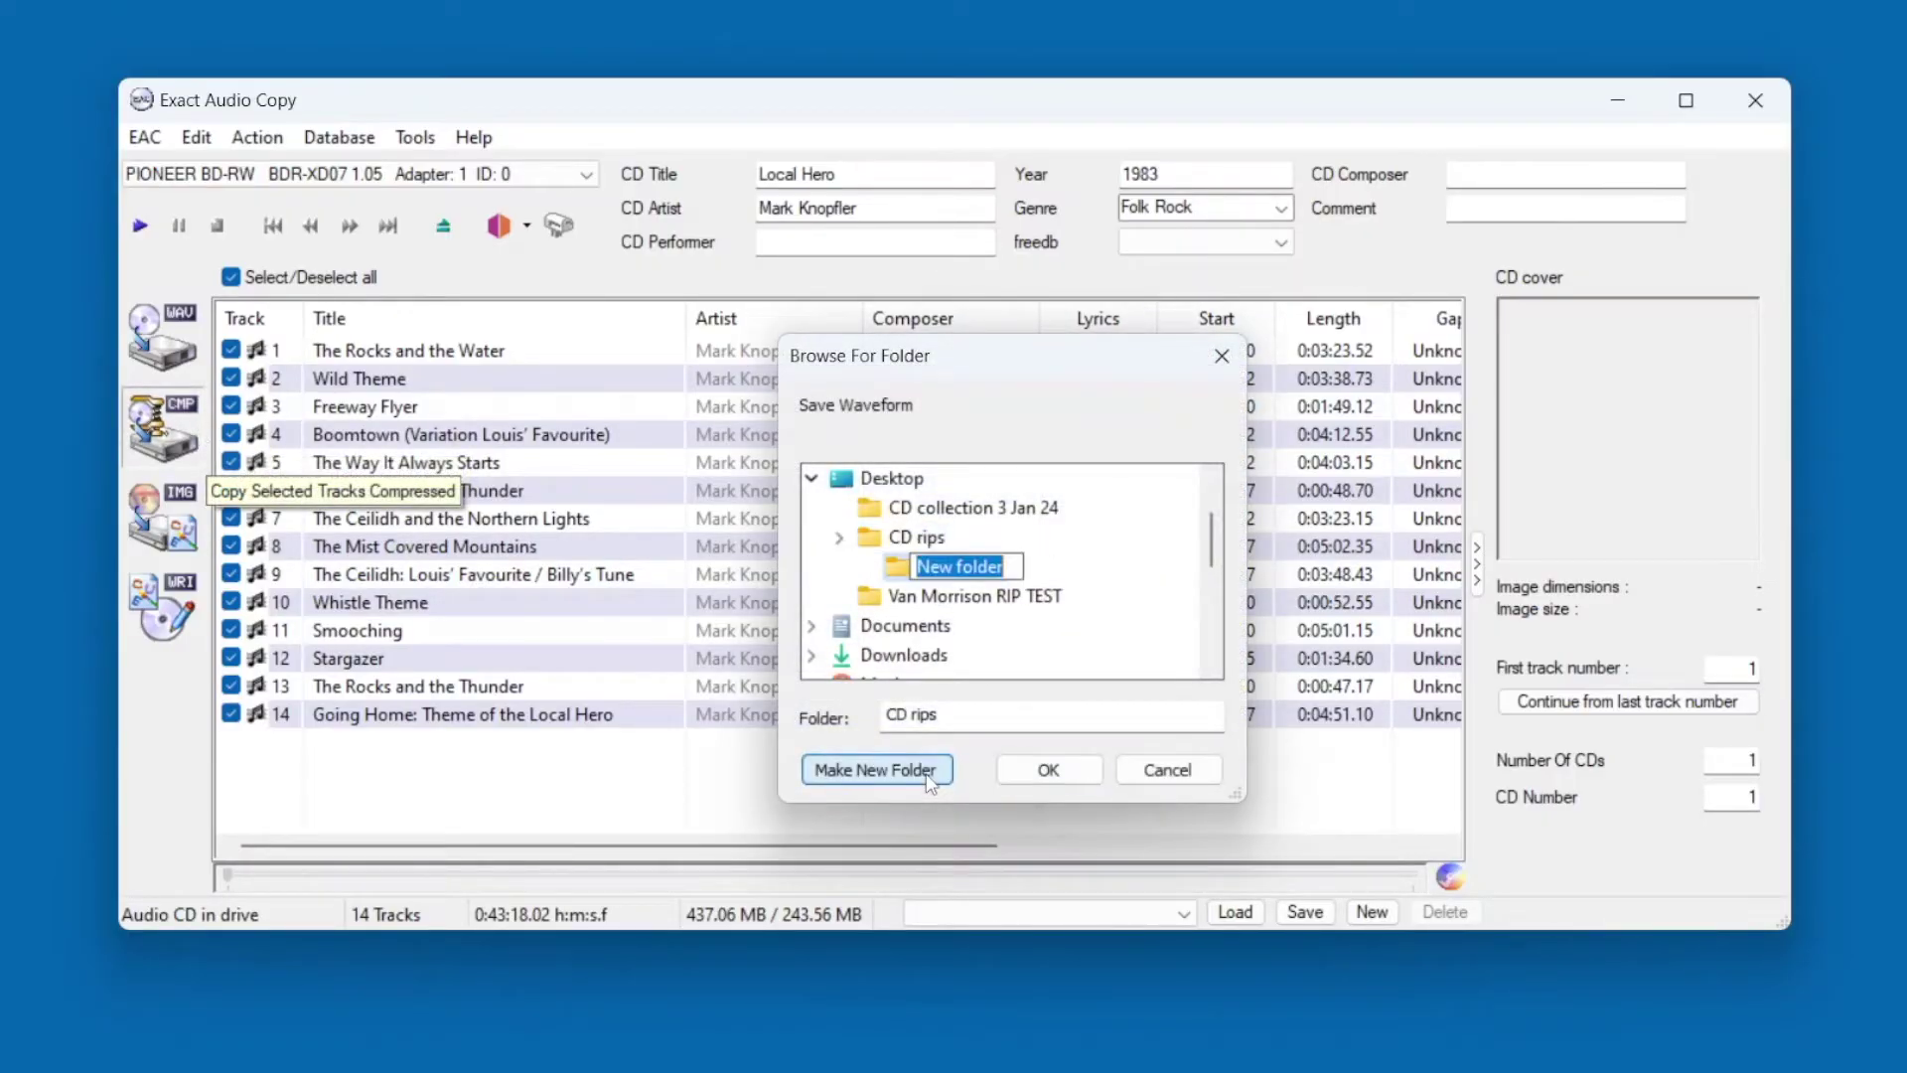
{"action": "type", "text": "Mark Kn"}
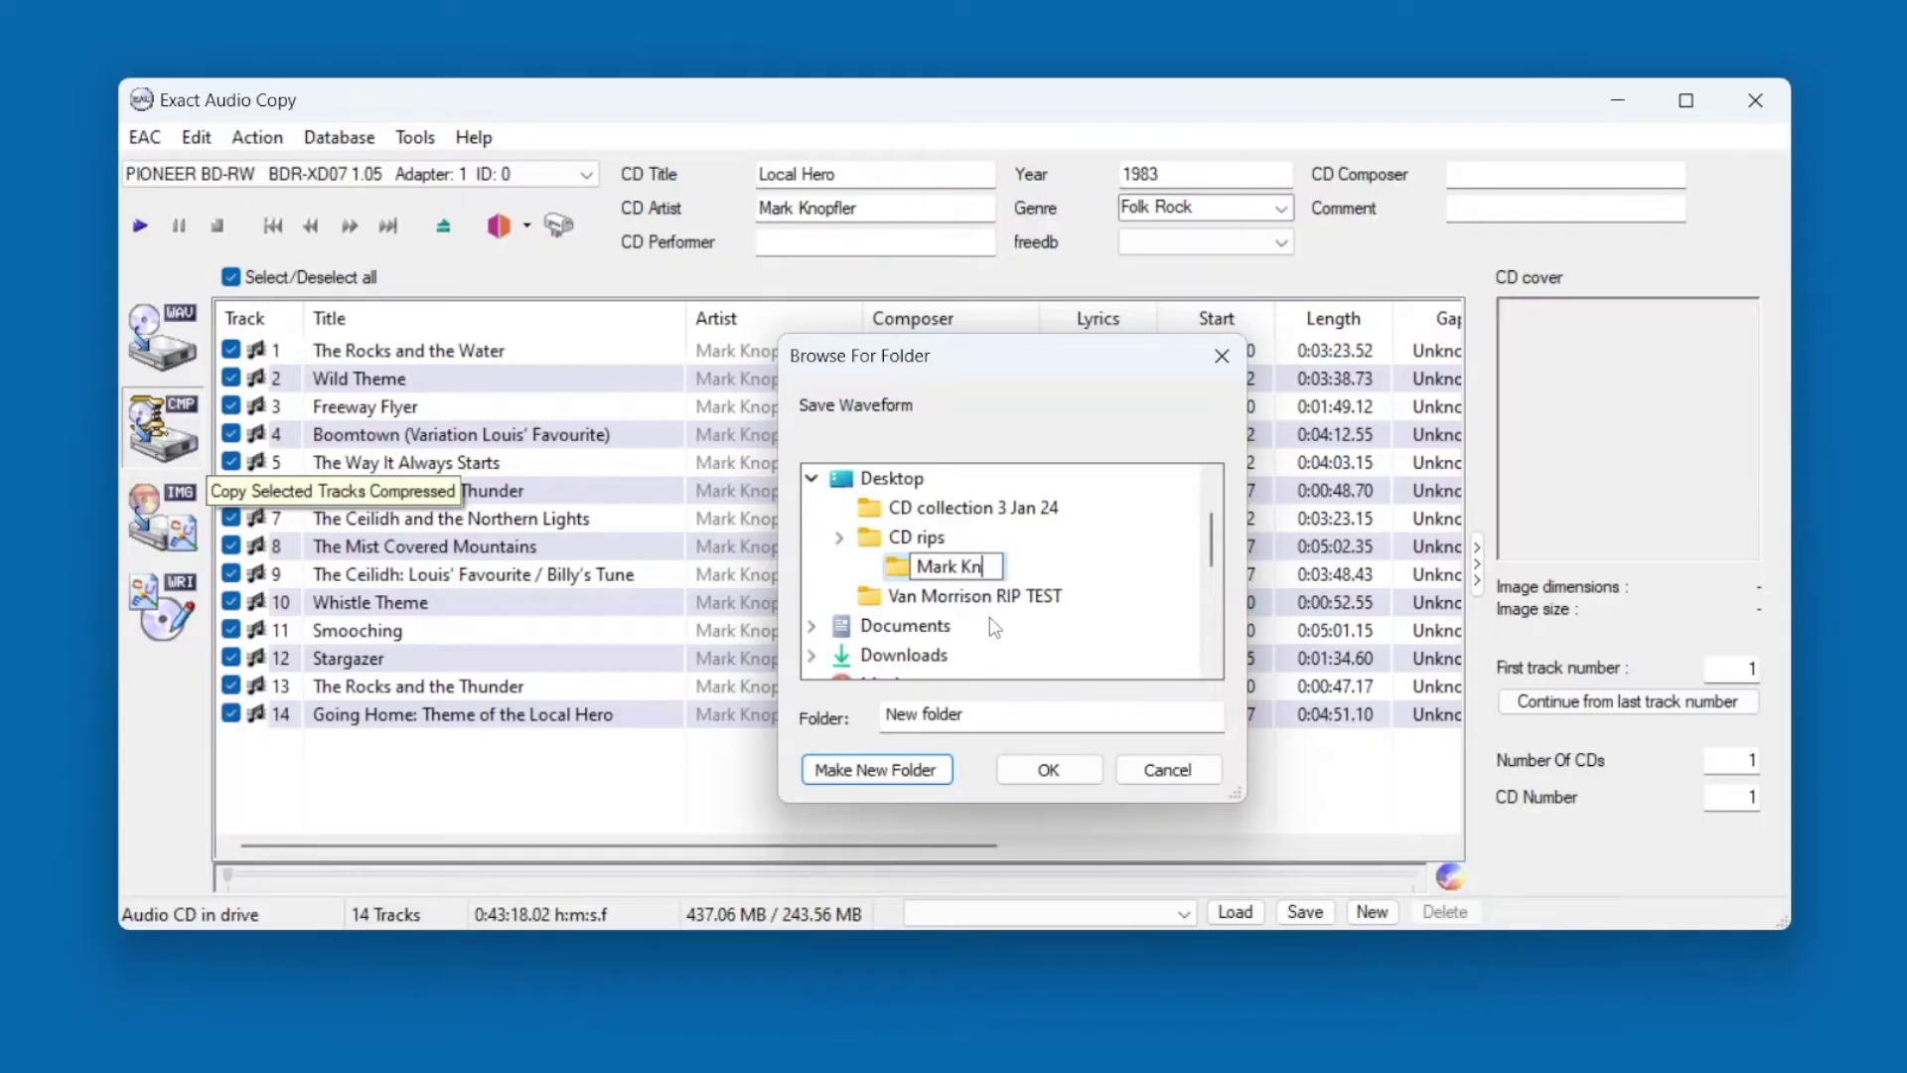
{"action": "type", "text": "opfler - Local Hero"}
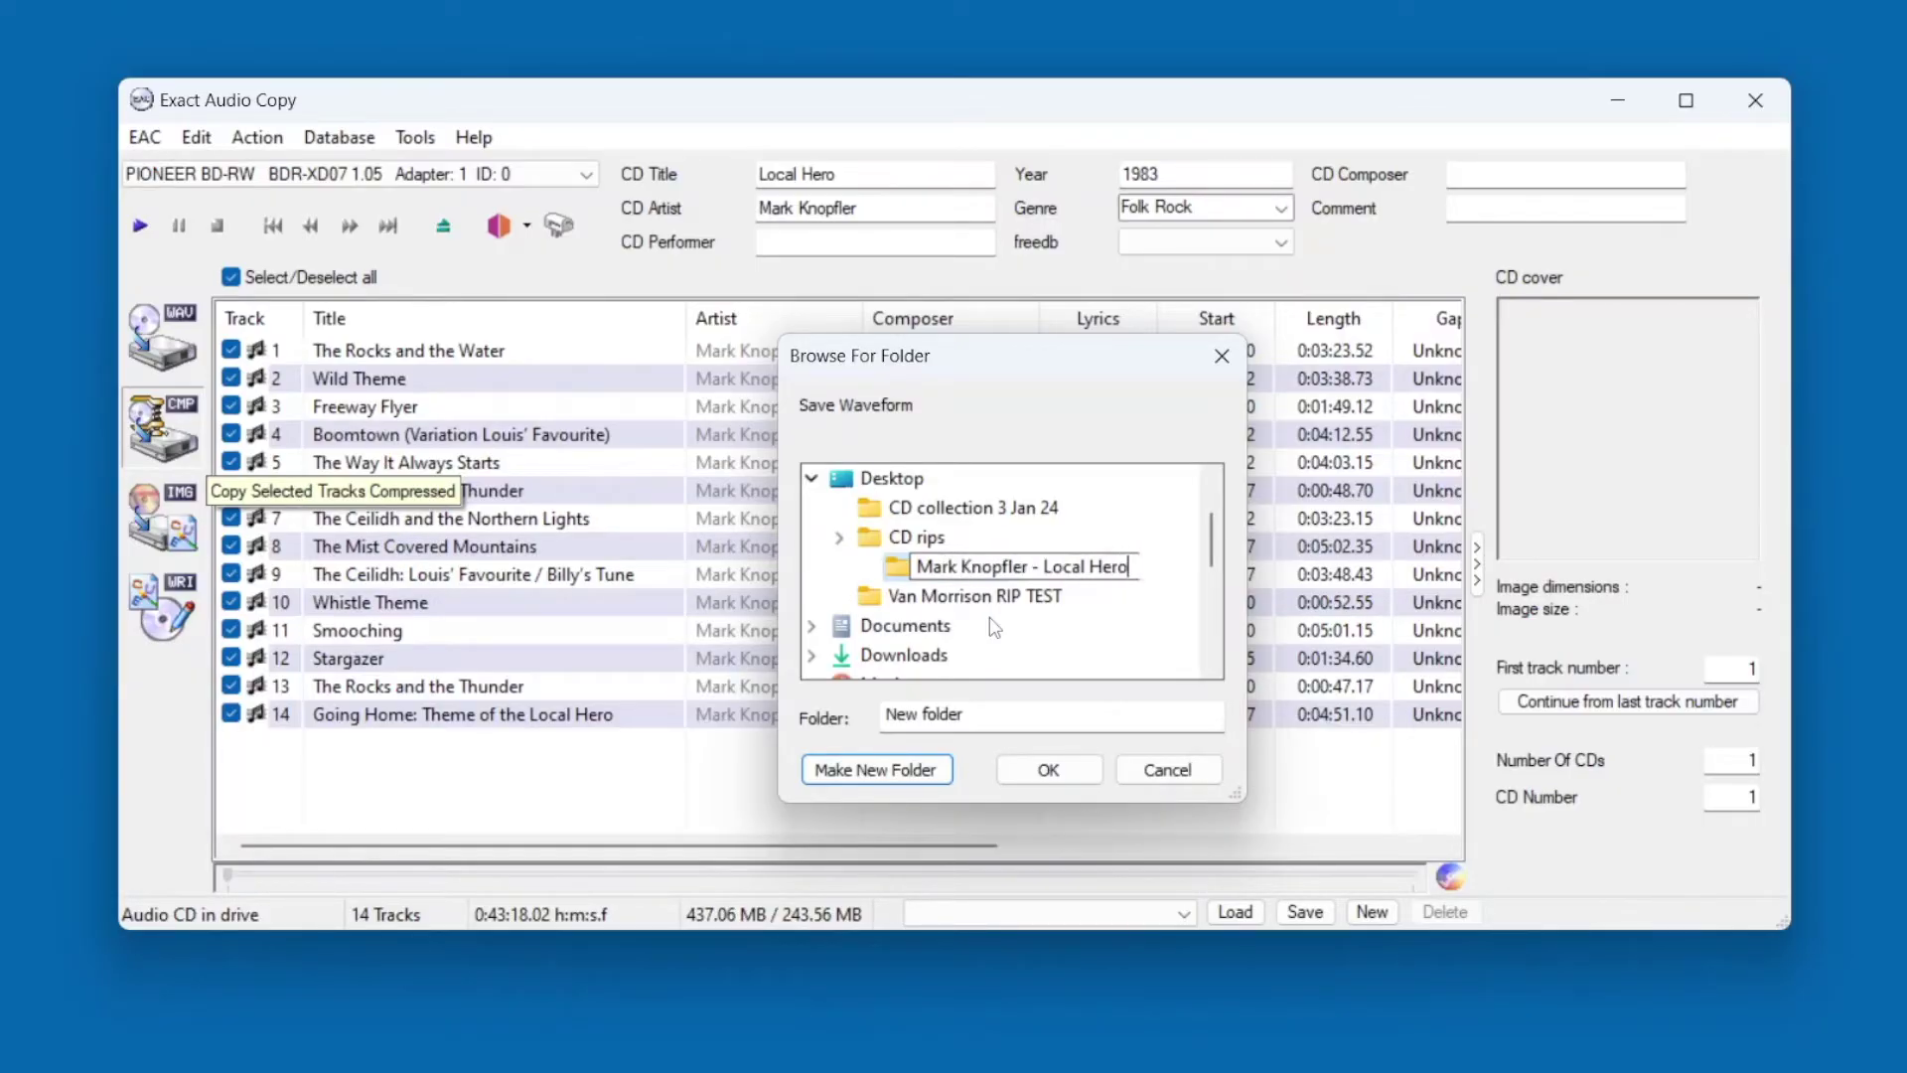
{"action": "key", "text": "Return"}
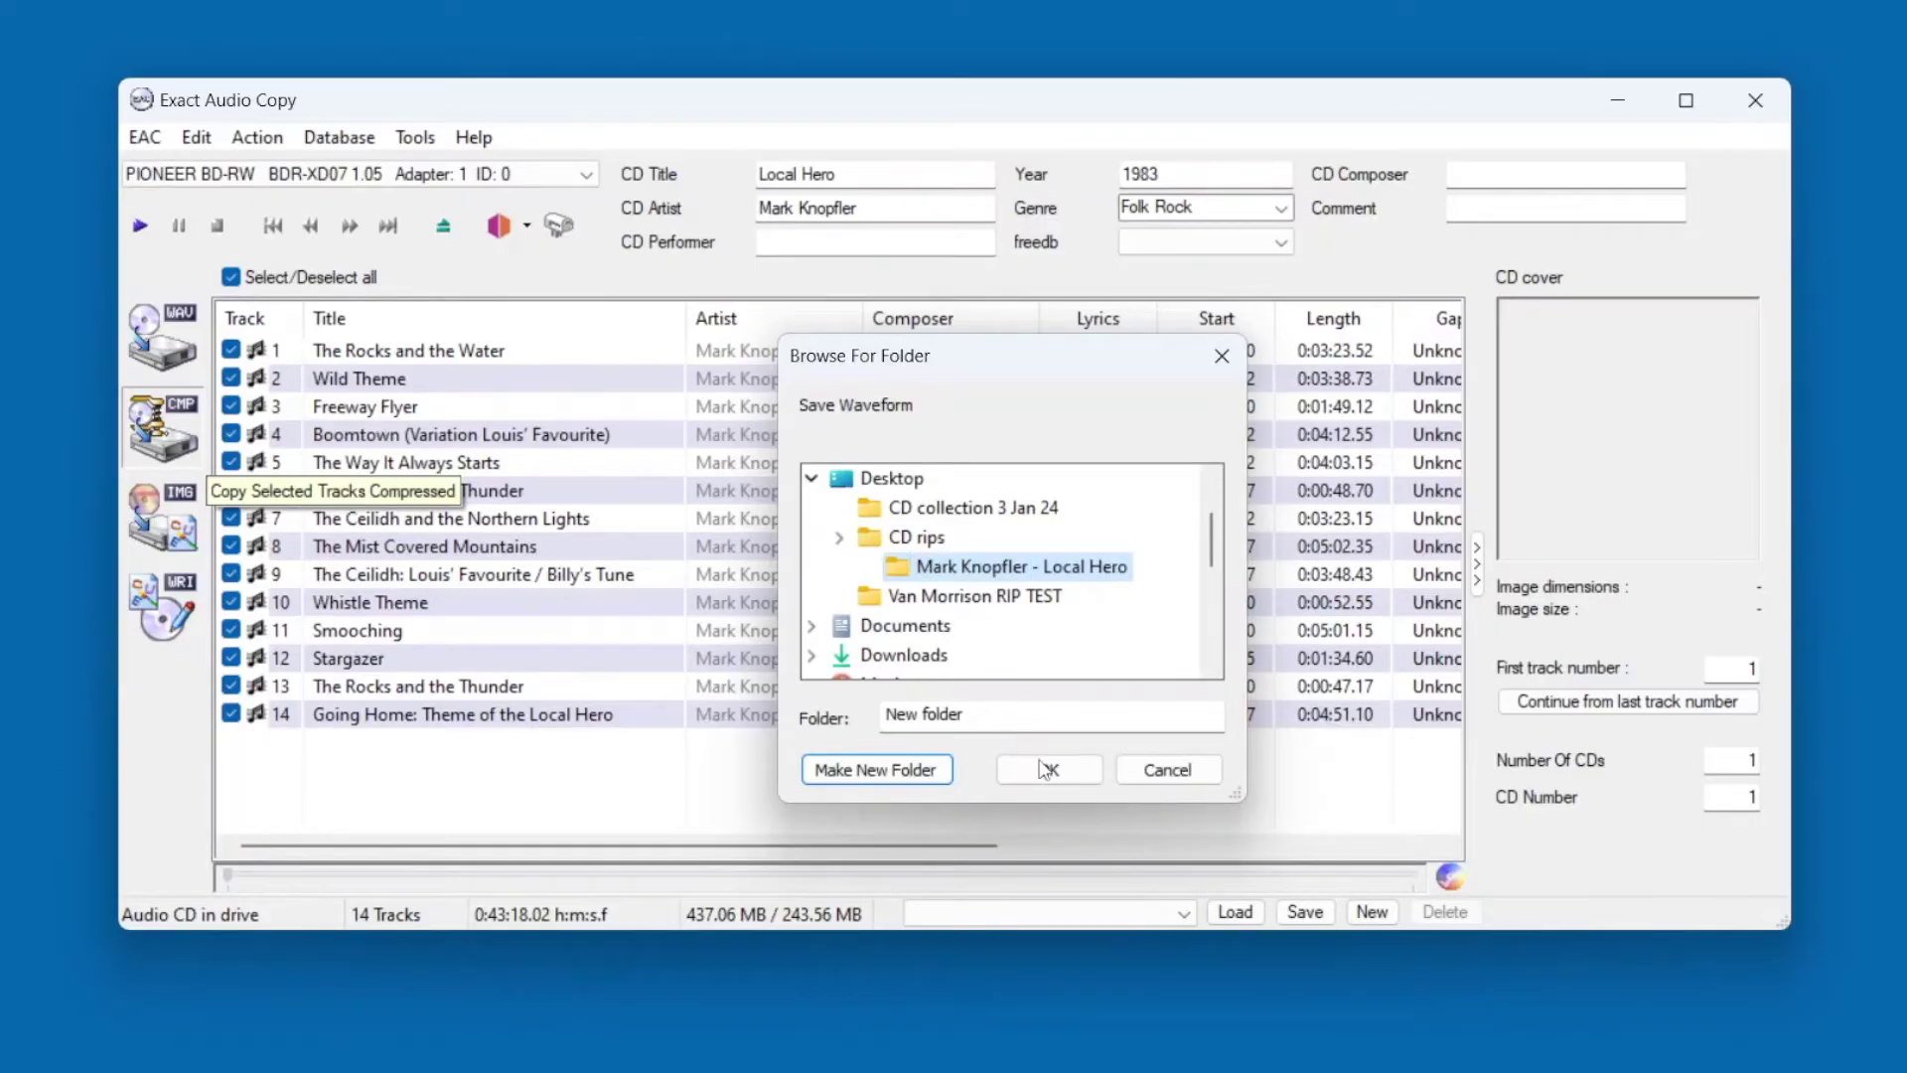
{"action": "left_click", "coordinate": [1049, 771]}
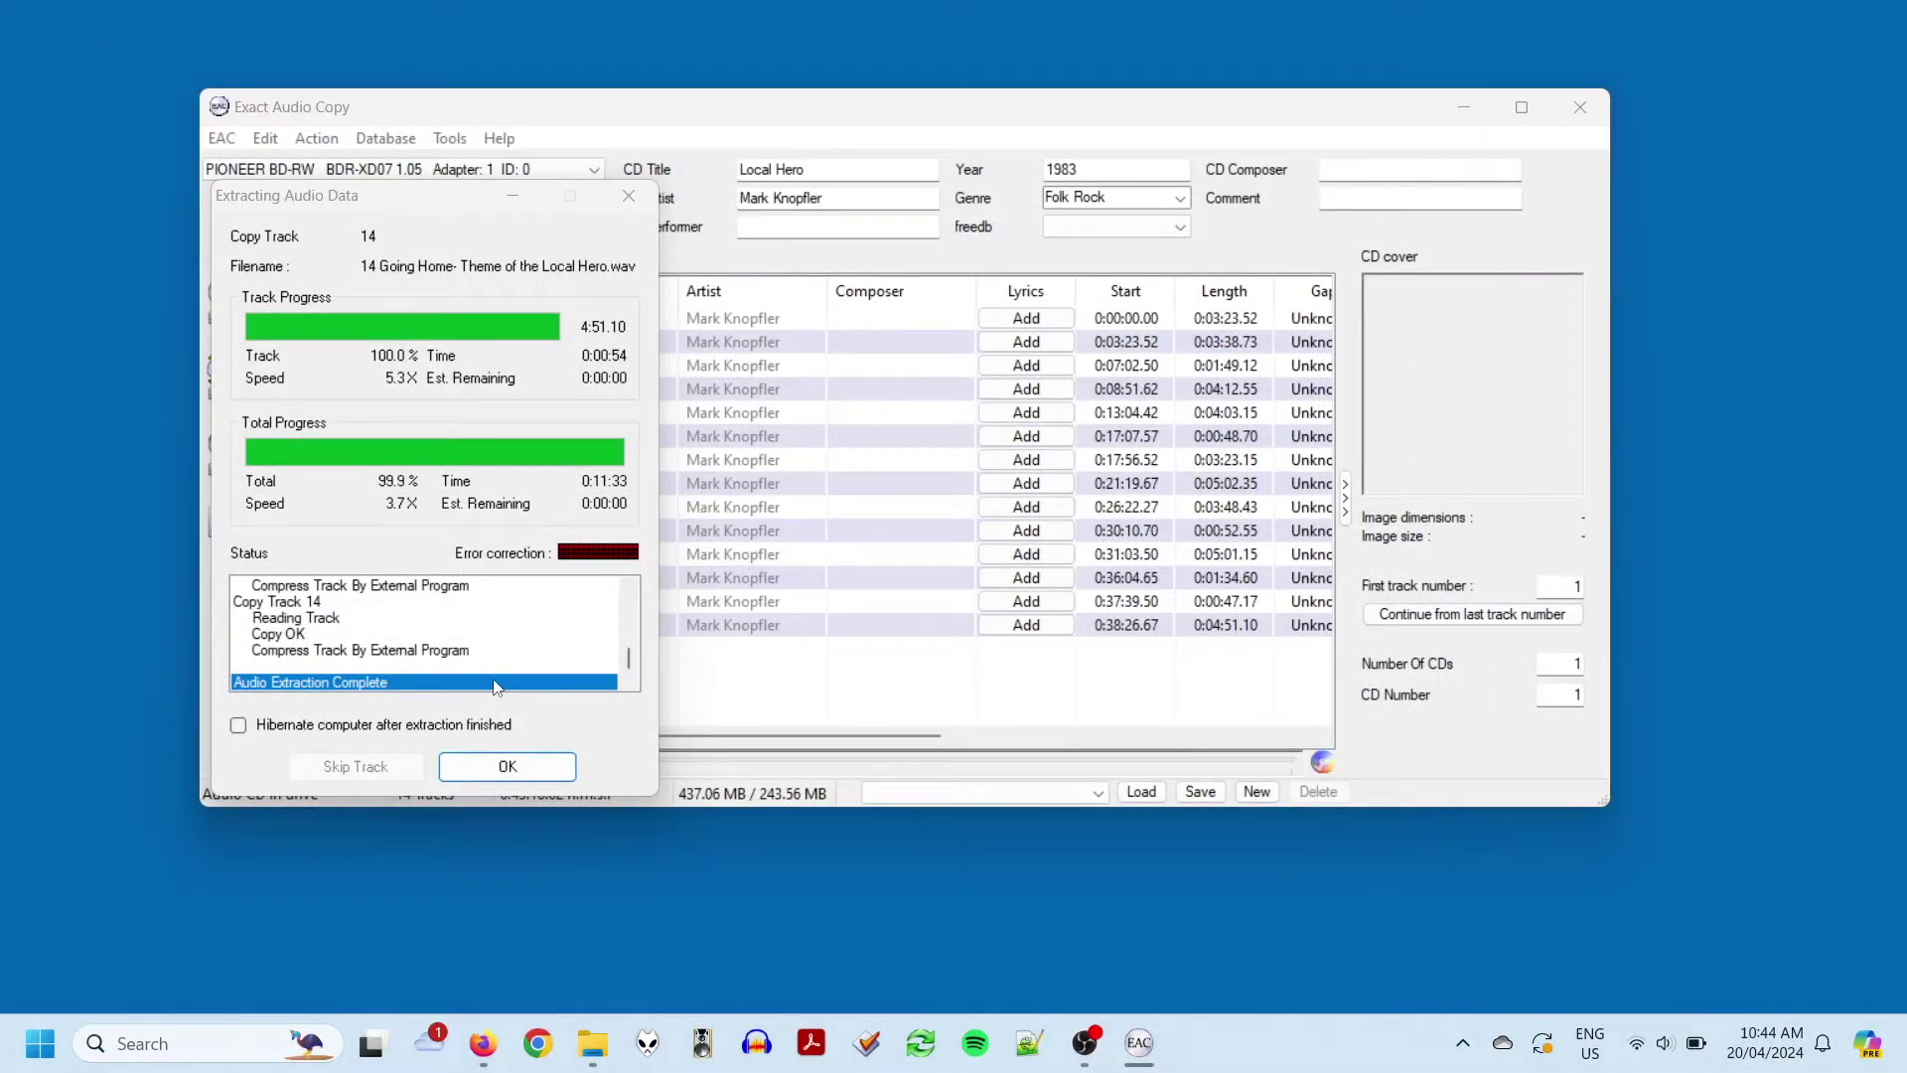
Close the extraction progress window and examine the status report for ripping accuracy and errors on each track
{"action": "left_click", "coordinate": [530, 768]}
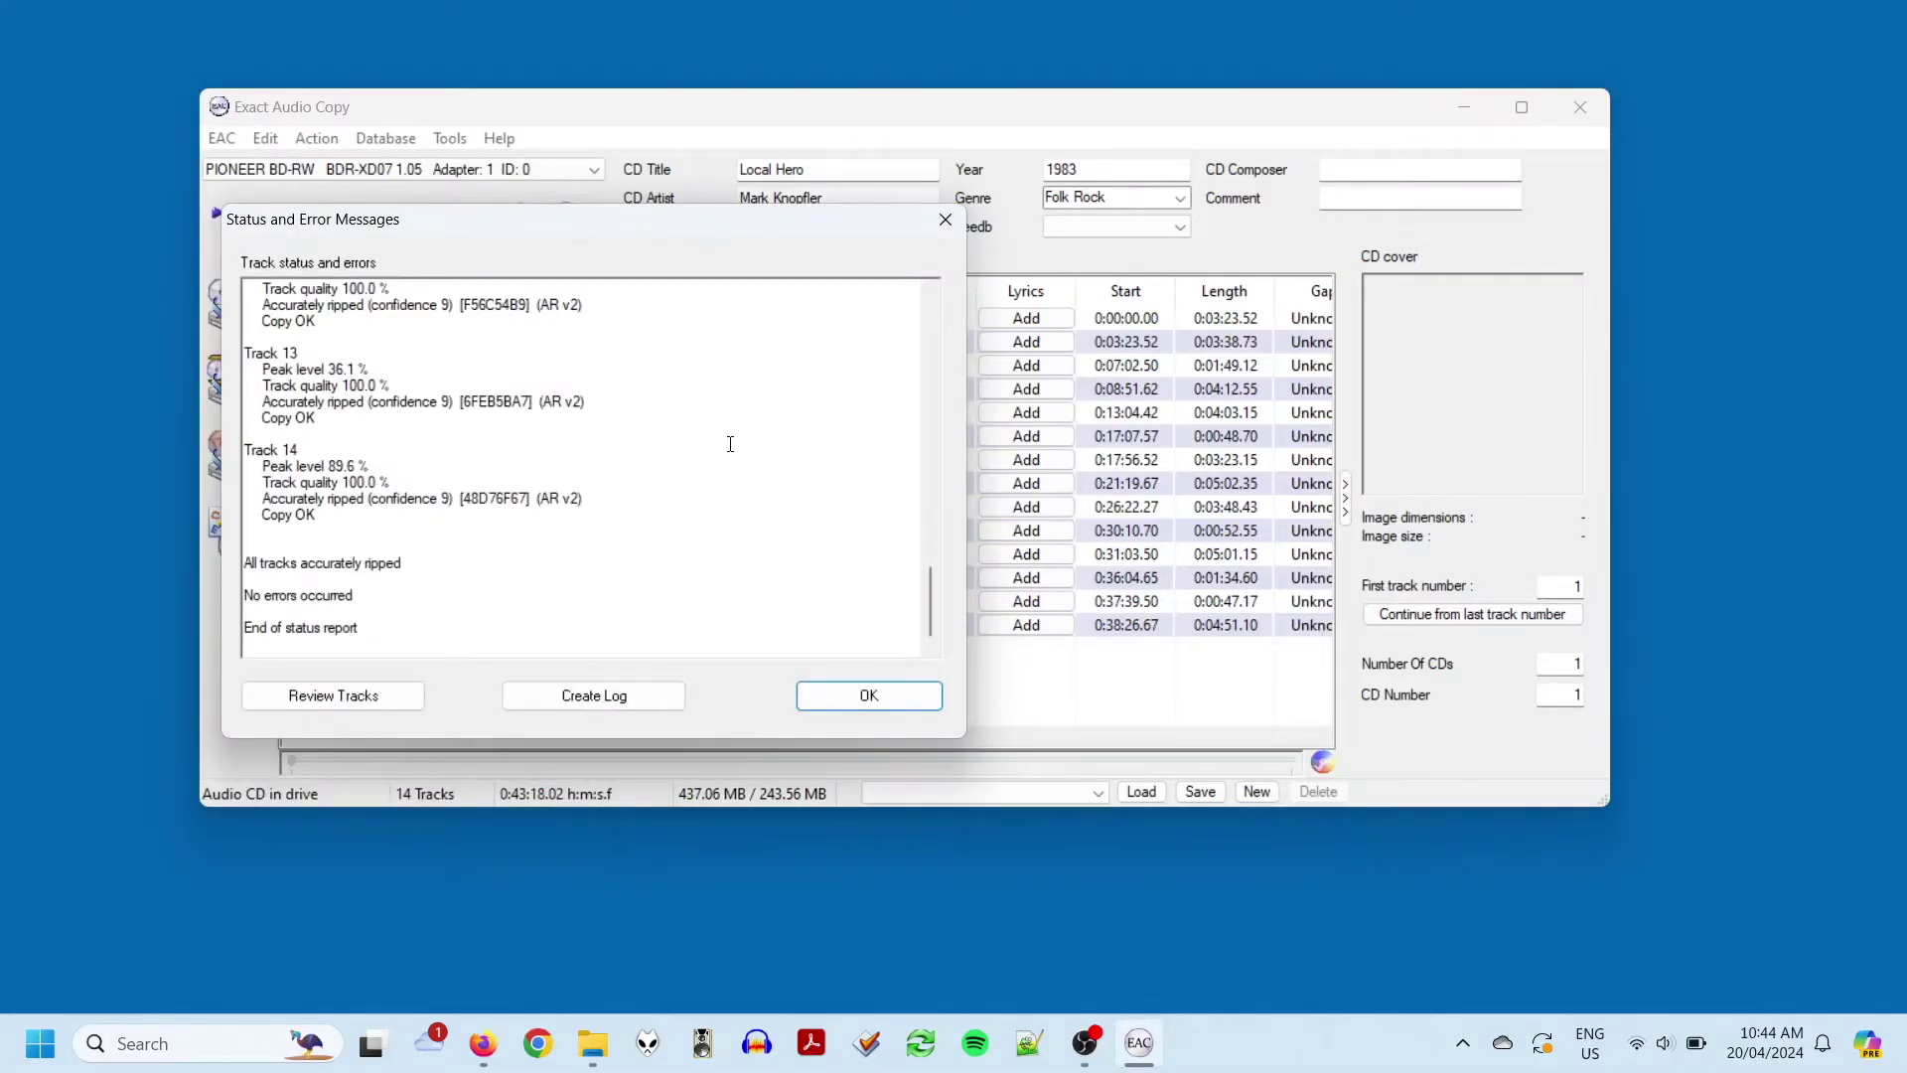
{"action": "triple_click", "coordinate": [594, 569]}
{"action": "left_click", "coordinate": [588, 562]}
{"action": "left_click_drag", "start_coordinate": [934, 610], "coordinate": [924, 340]}
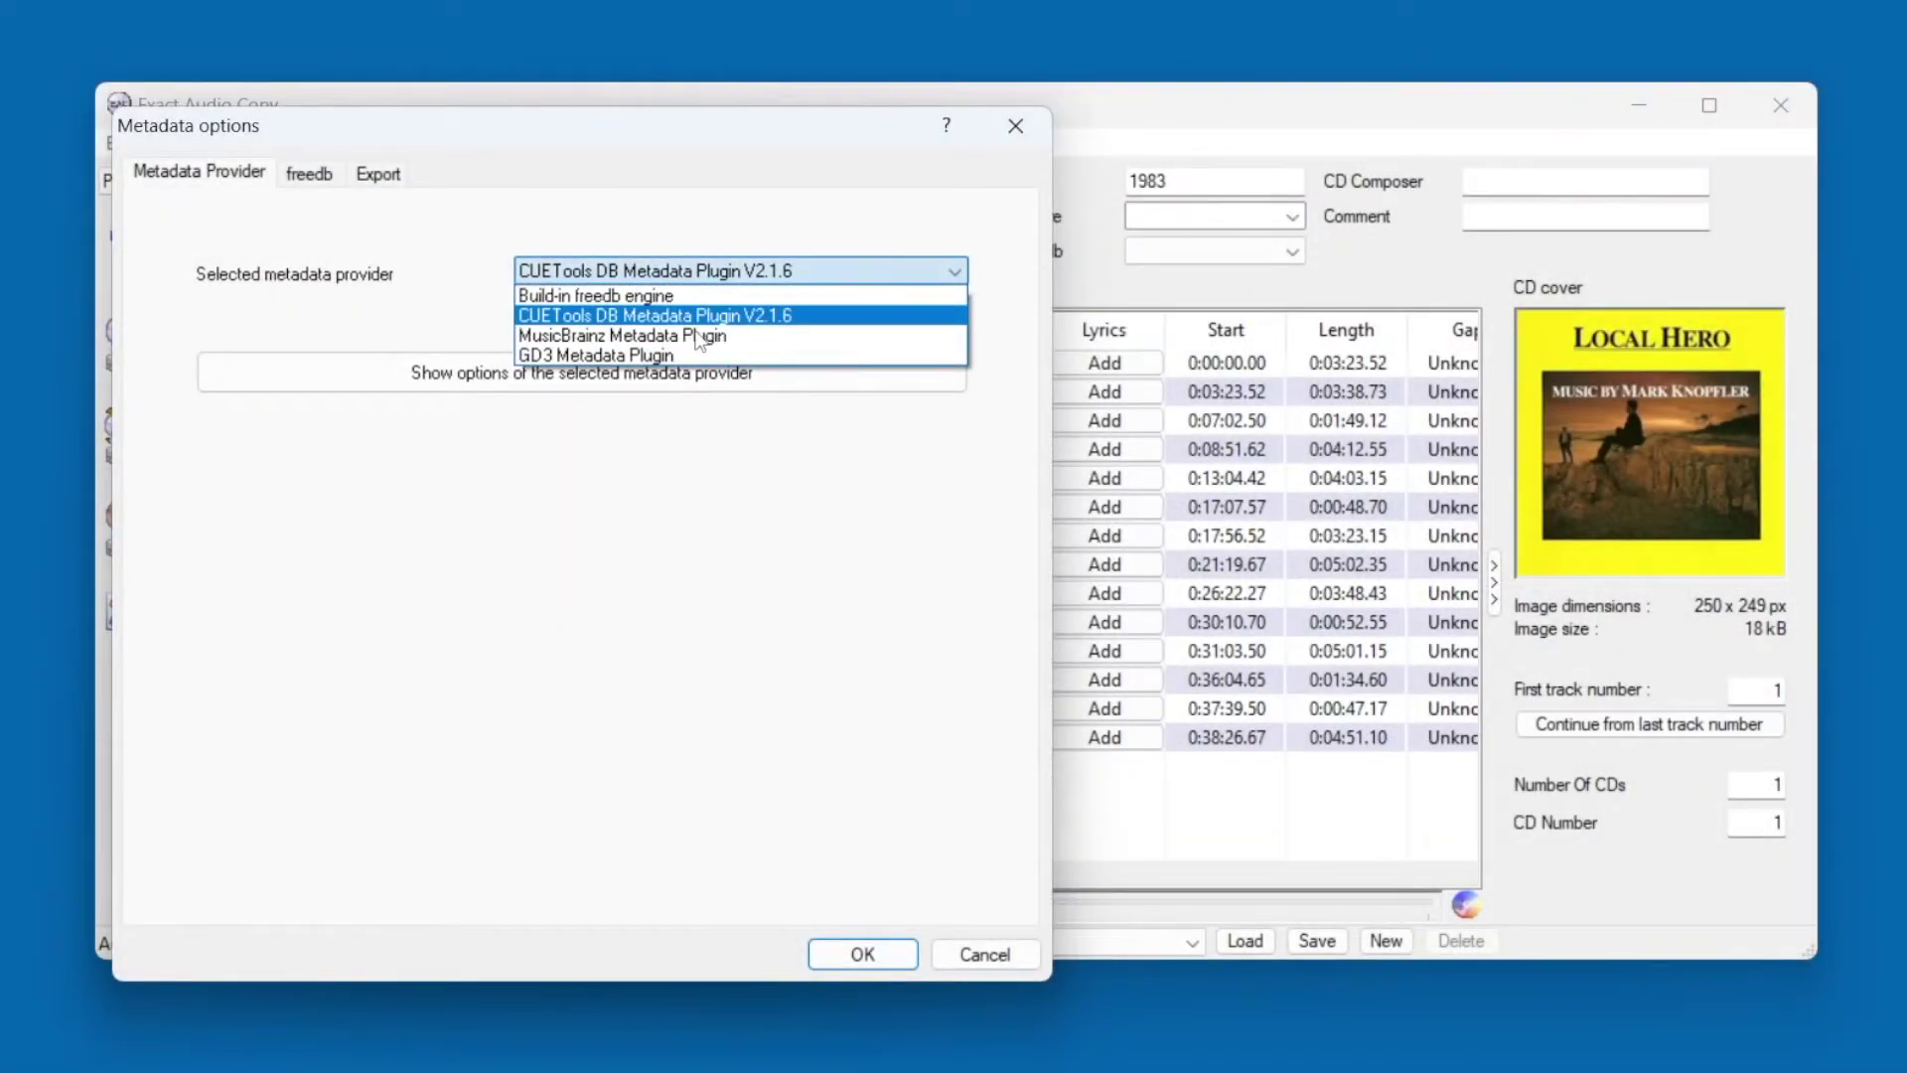
Set the metadata provider to MusicBrainz Metadata Plugin
{"action": "left_click", "coordinate": [700, 336]}
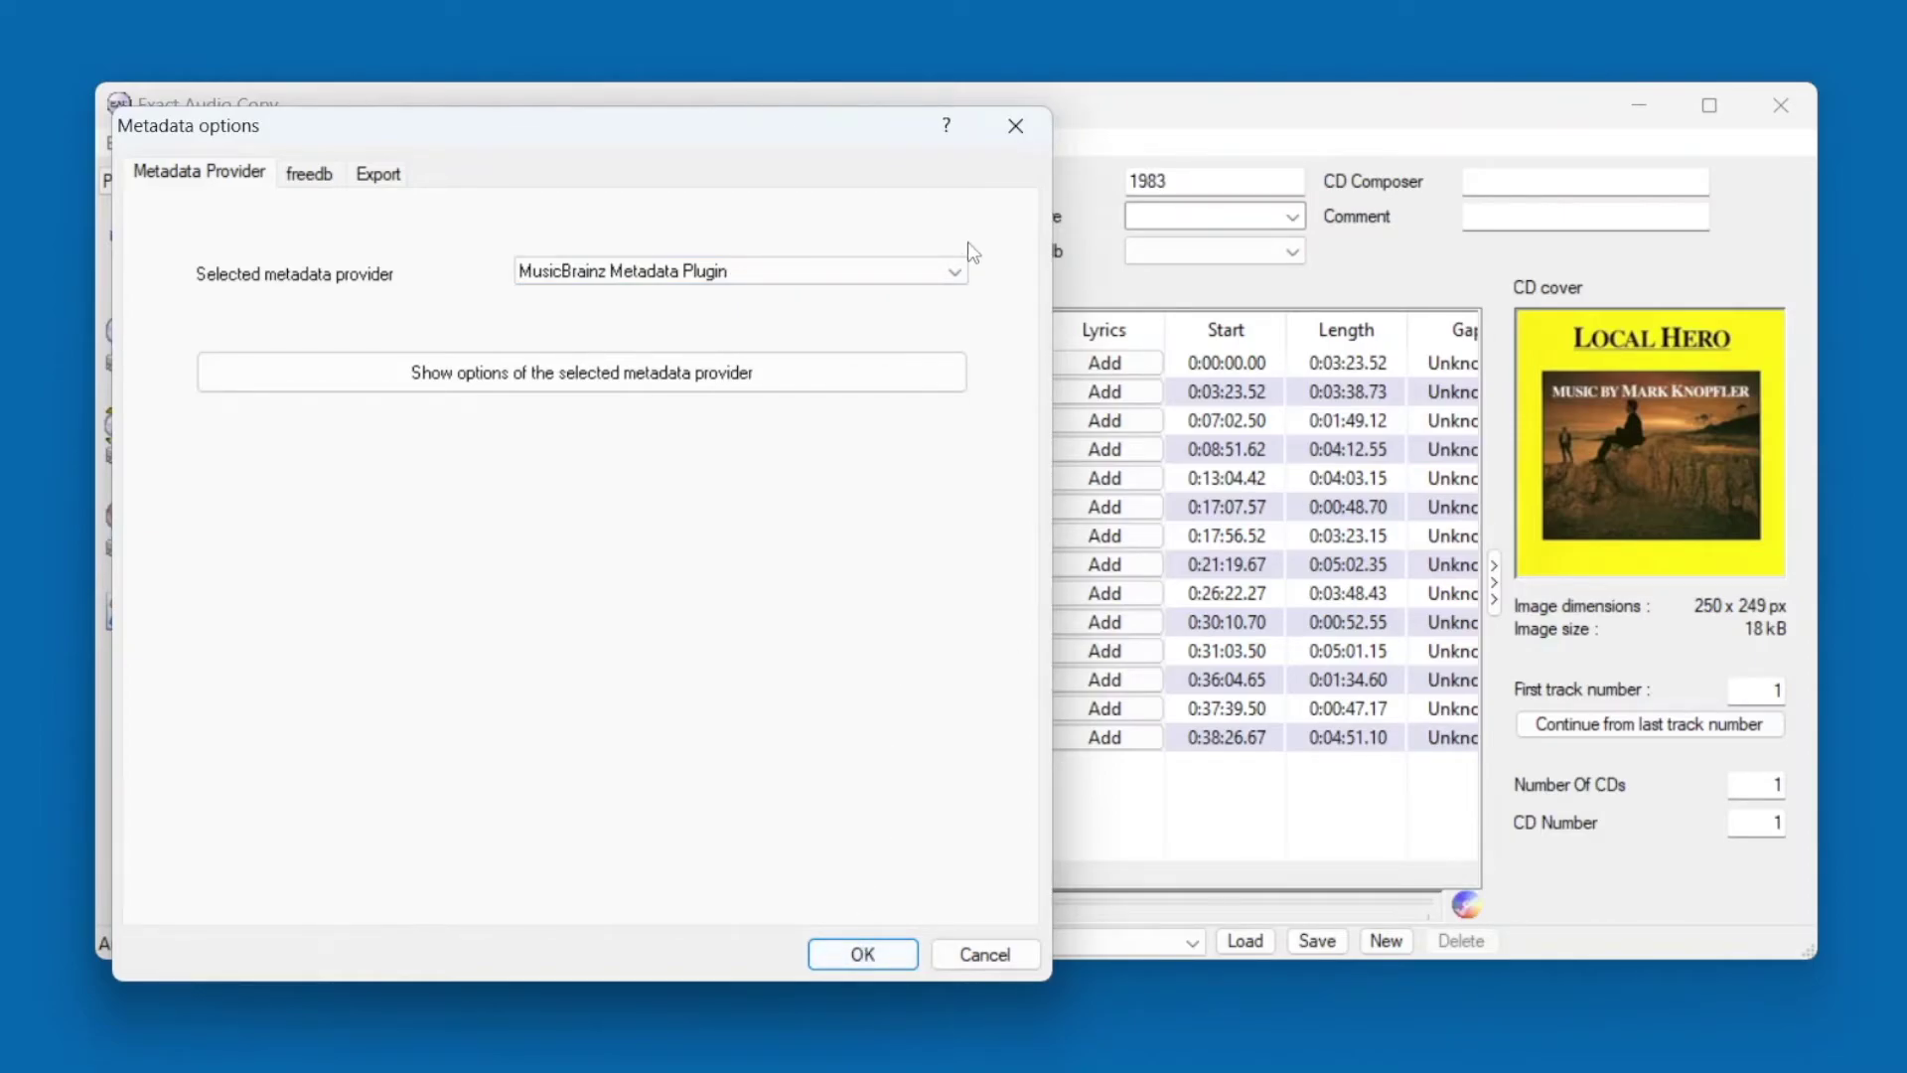
{"action": "left_click", "coordinate": [949, 271]}
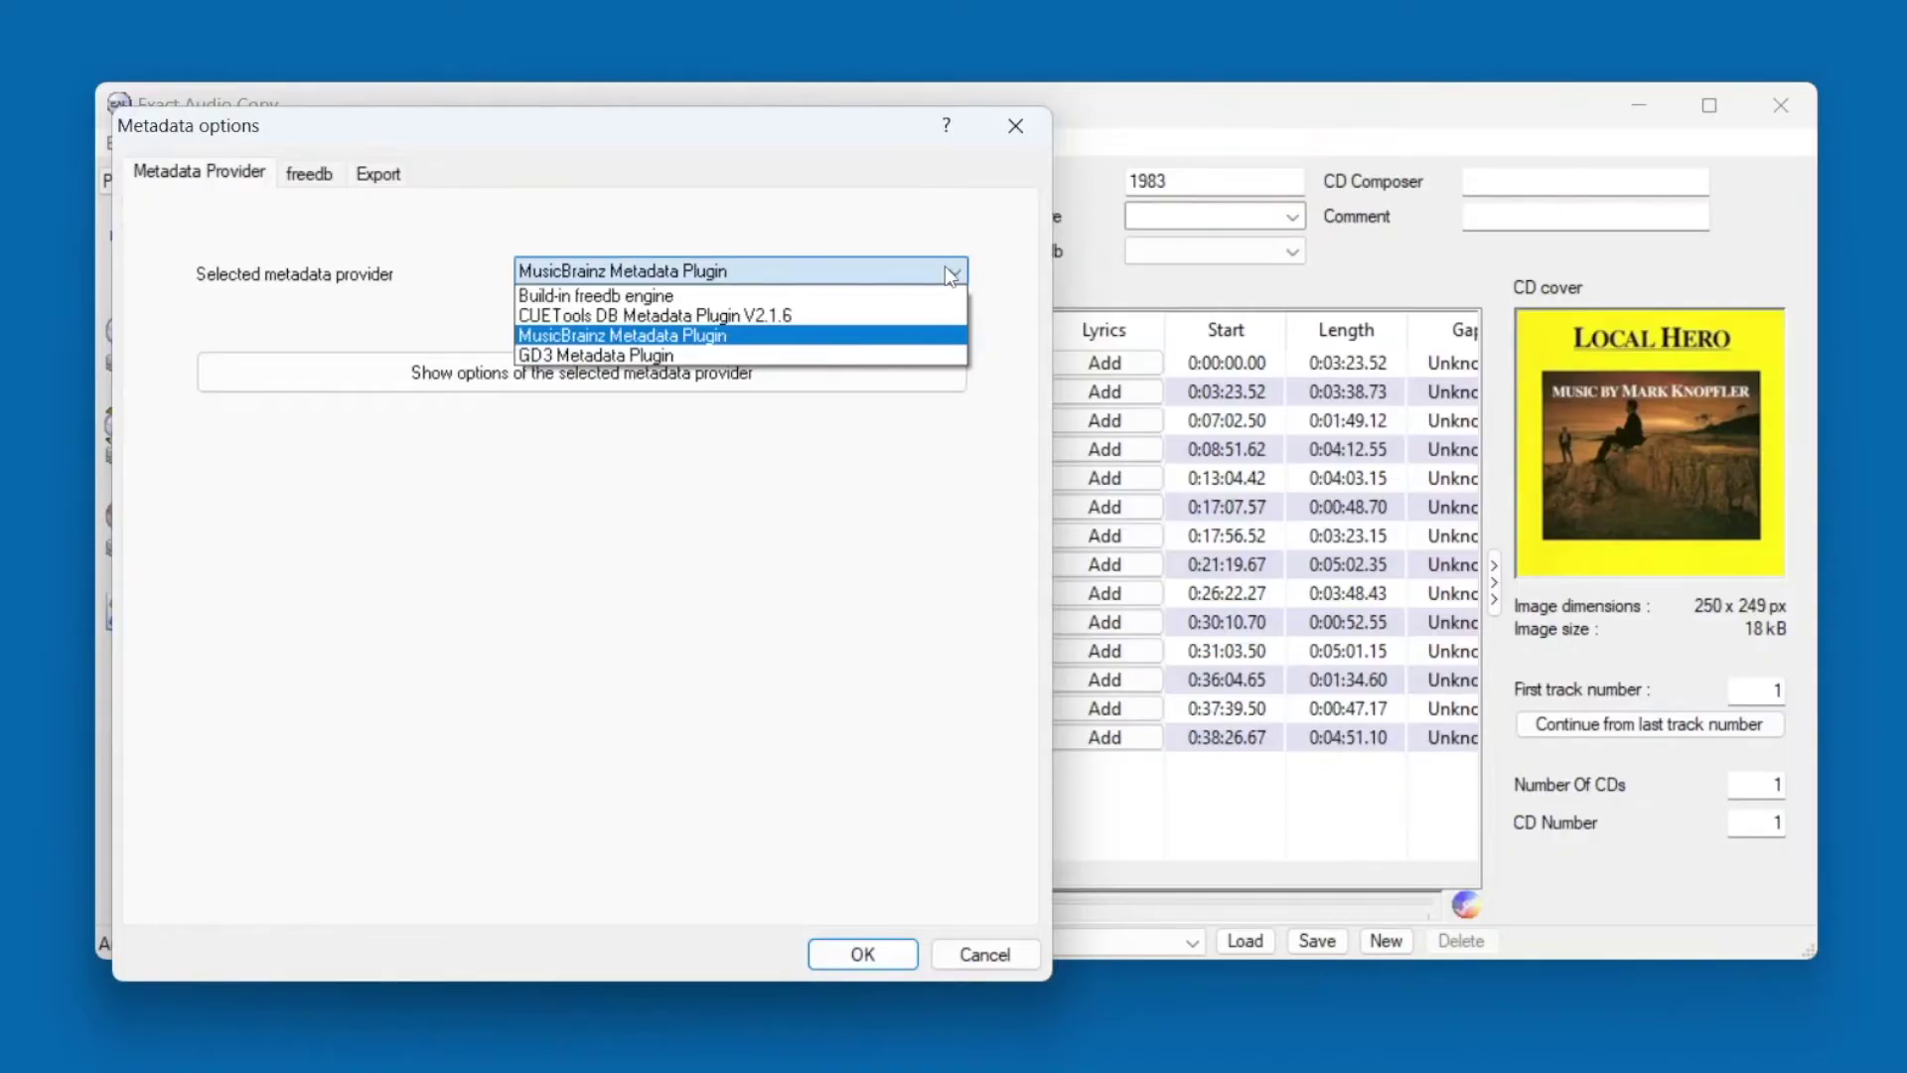
{"action": "left_click", "coordinate": [949, 270]}
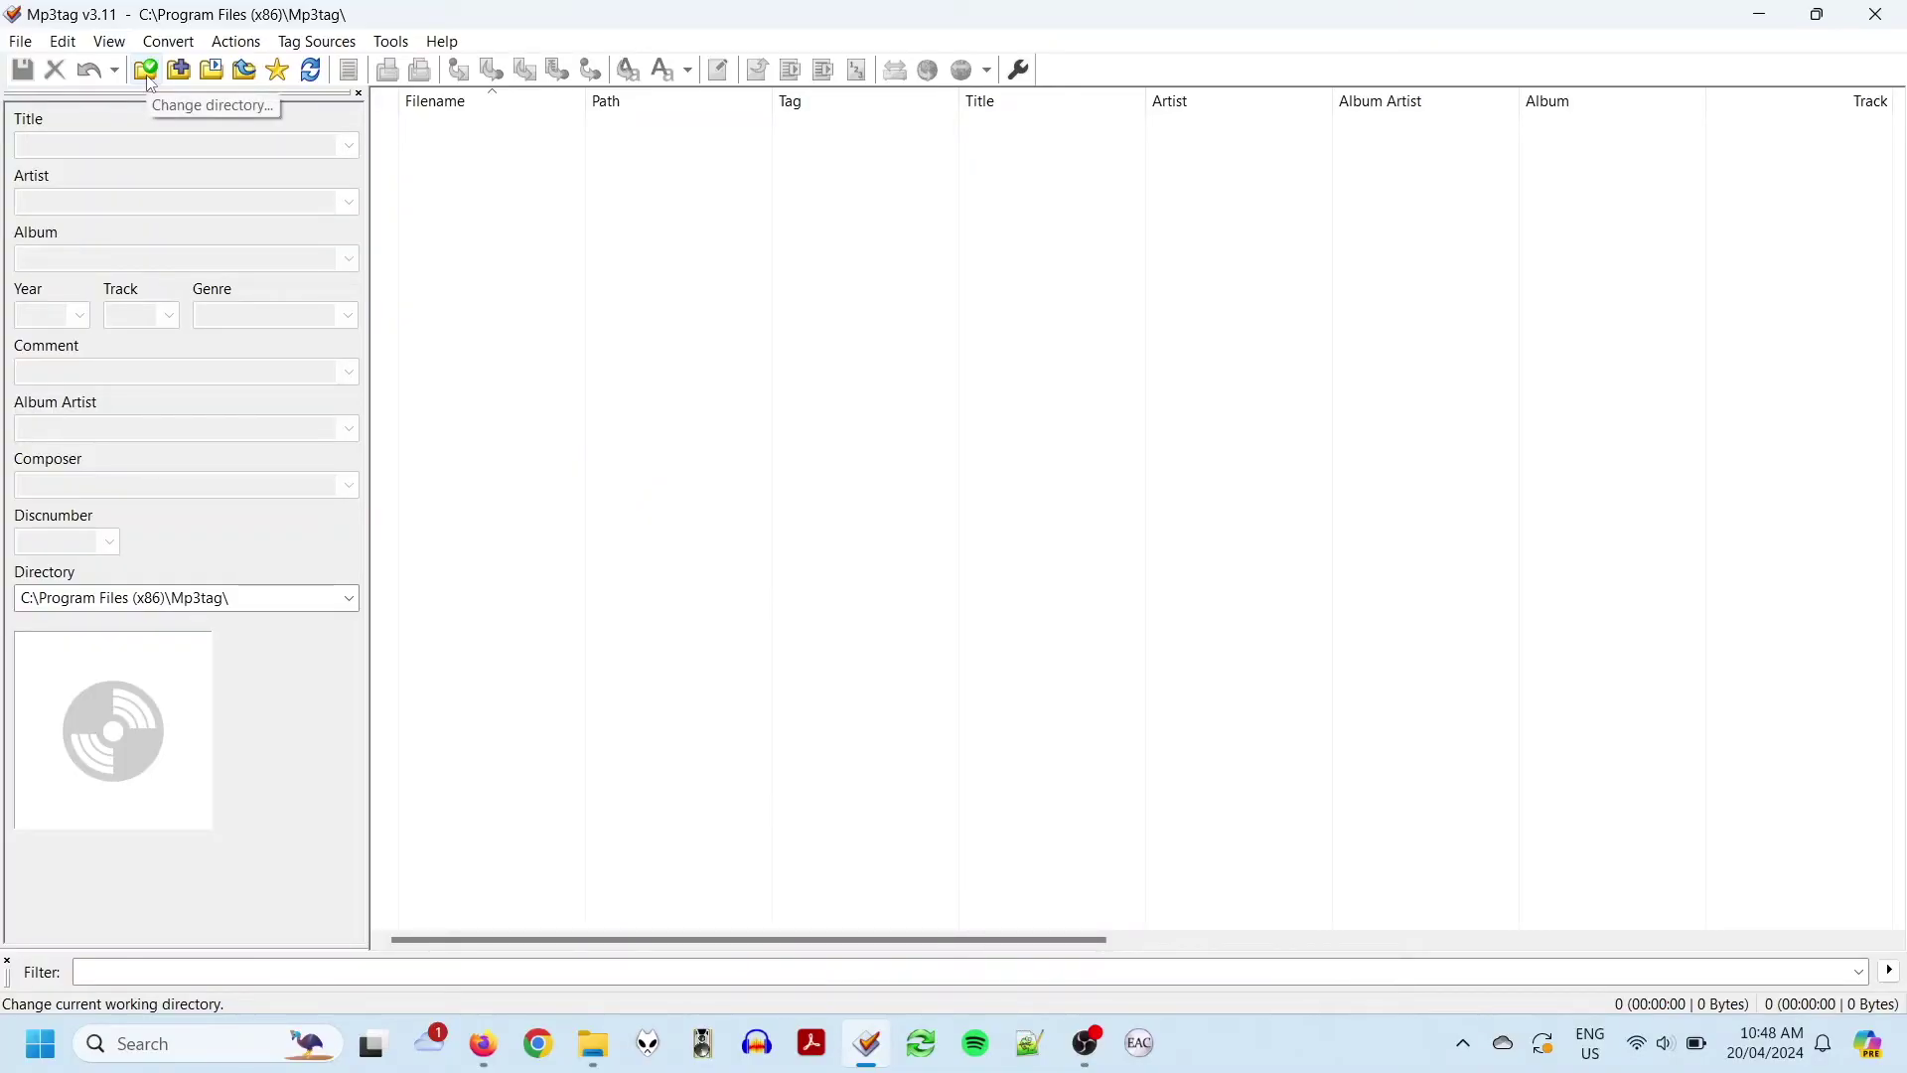
Load the "Mark Knopfler - Local Hero" folder from CD rips on the Desktop into Mp3tag
{"action": "left_click", "coordinate": [149, 79]}
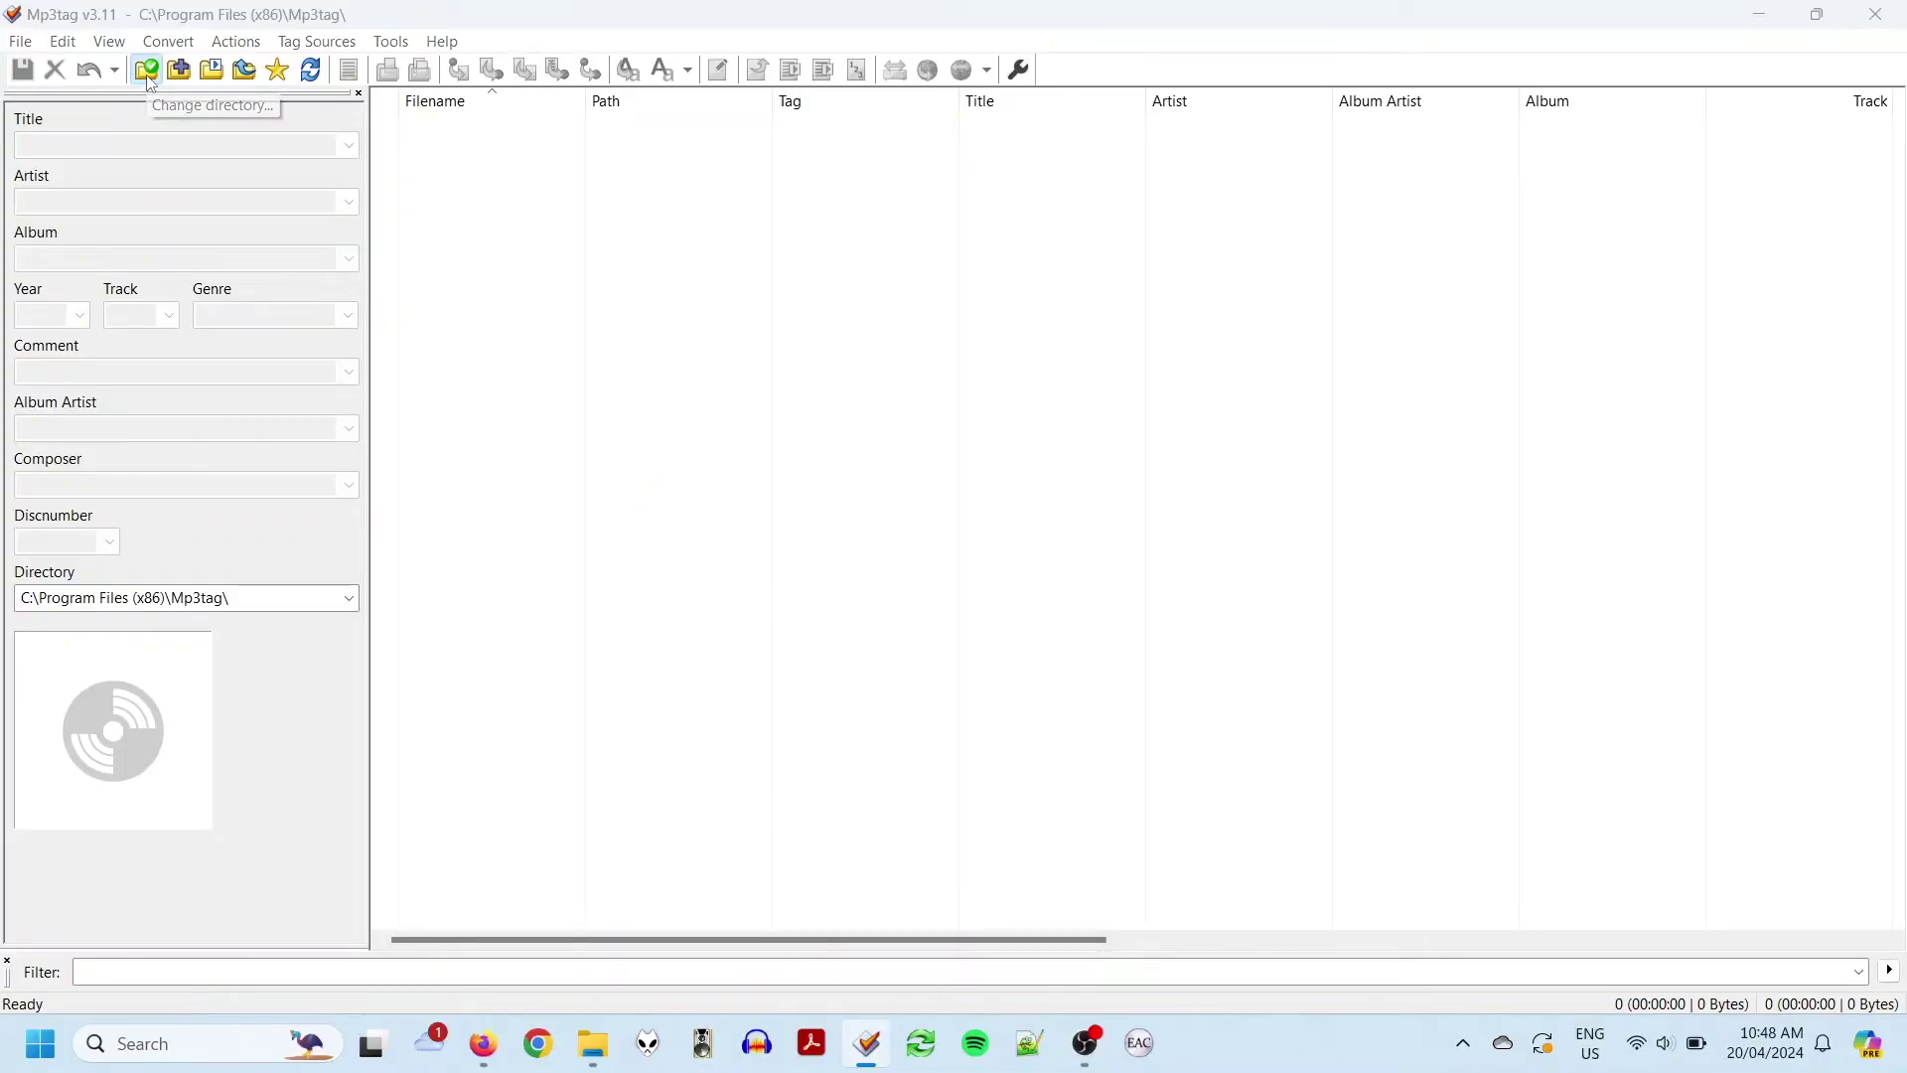
{"action": "scroll", "coordinate": [745, 378], "scroll_direction": "up", "scroll_amount": 5}
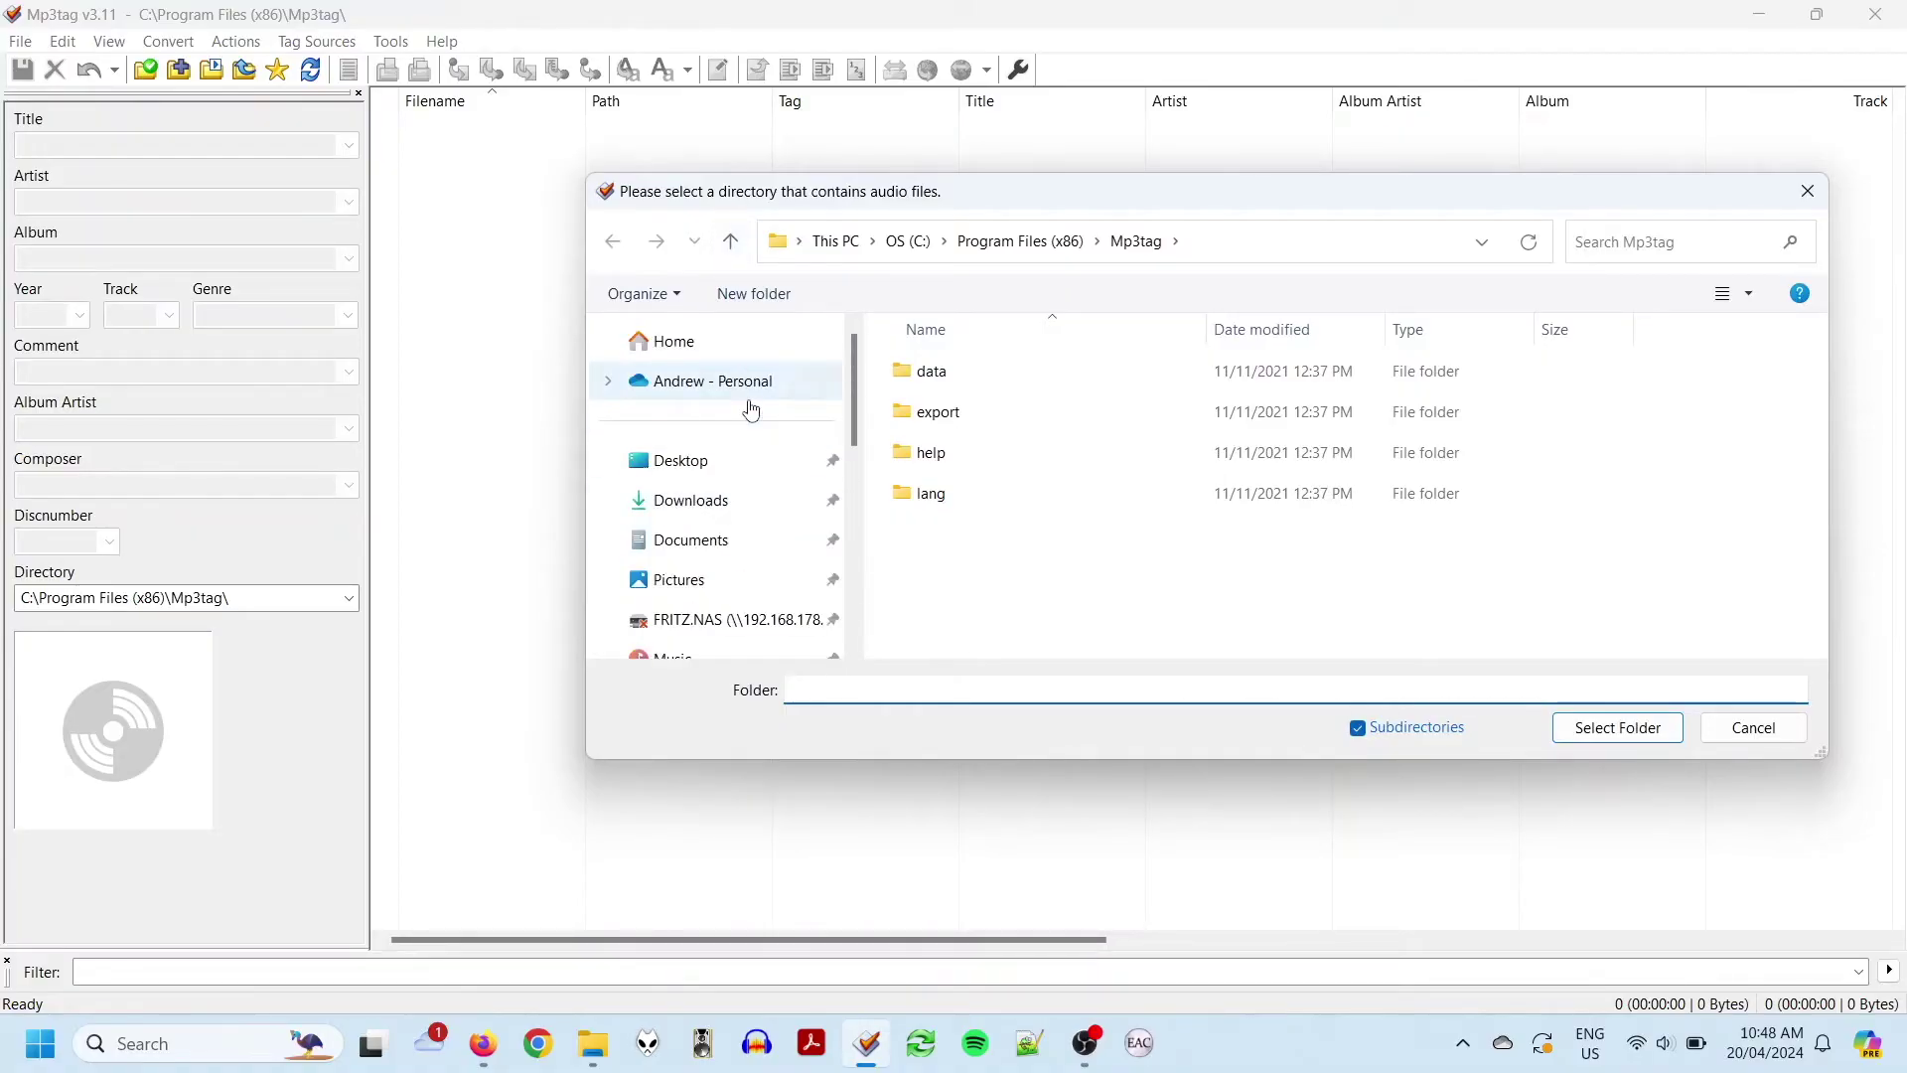
{"action": "left_click", "coordinate": [715, 465]}
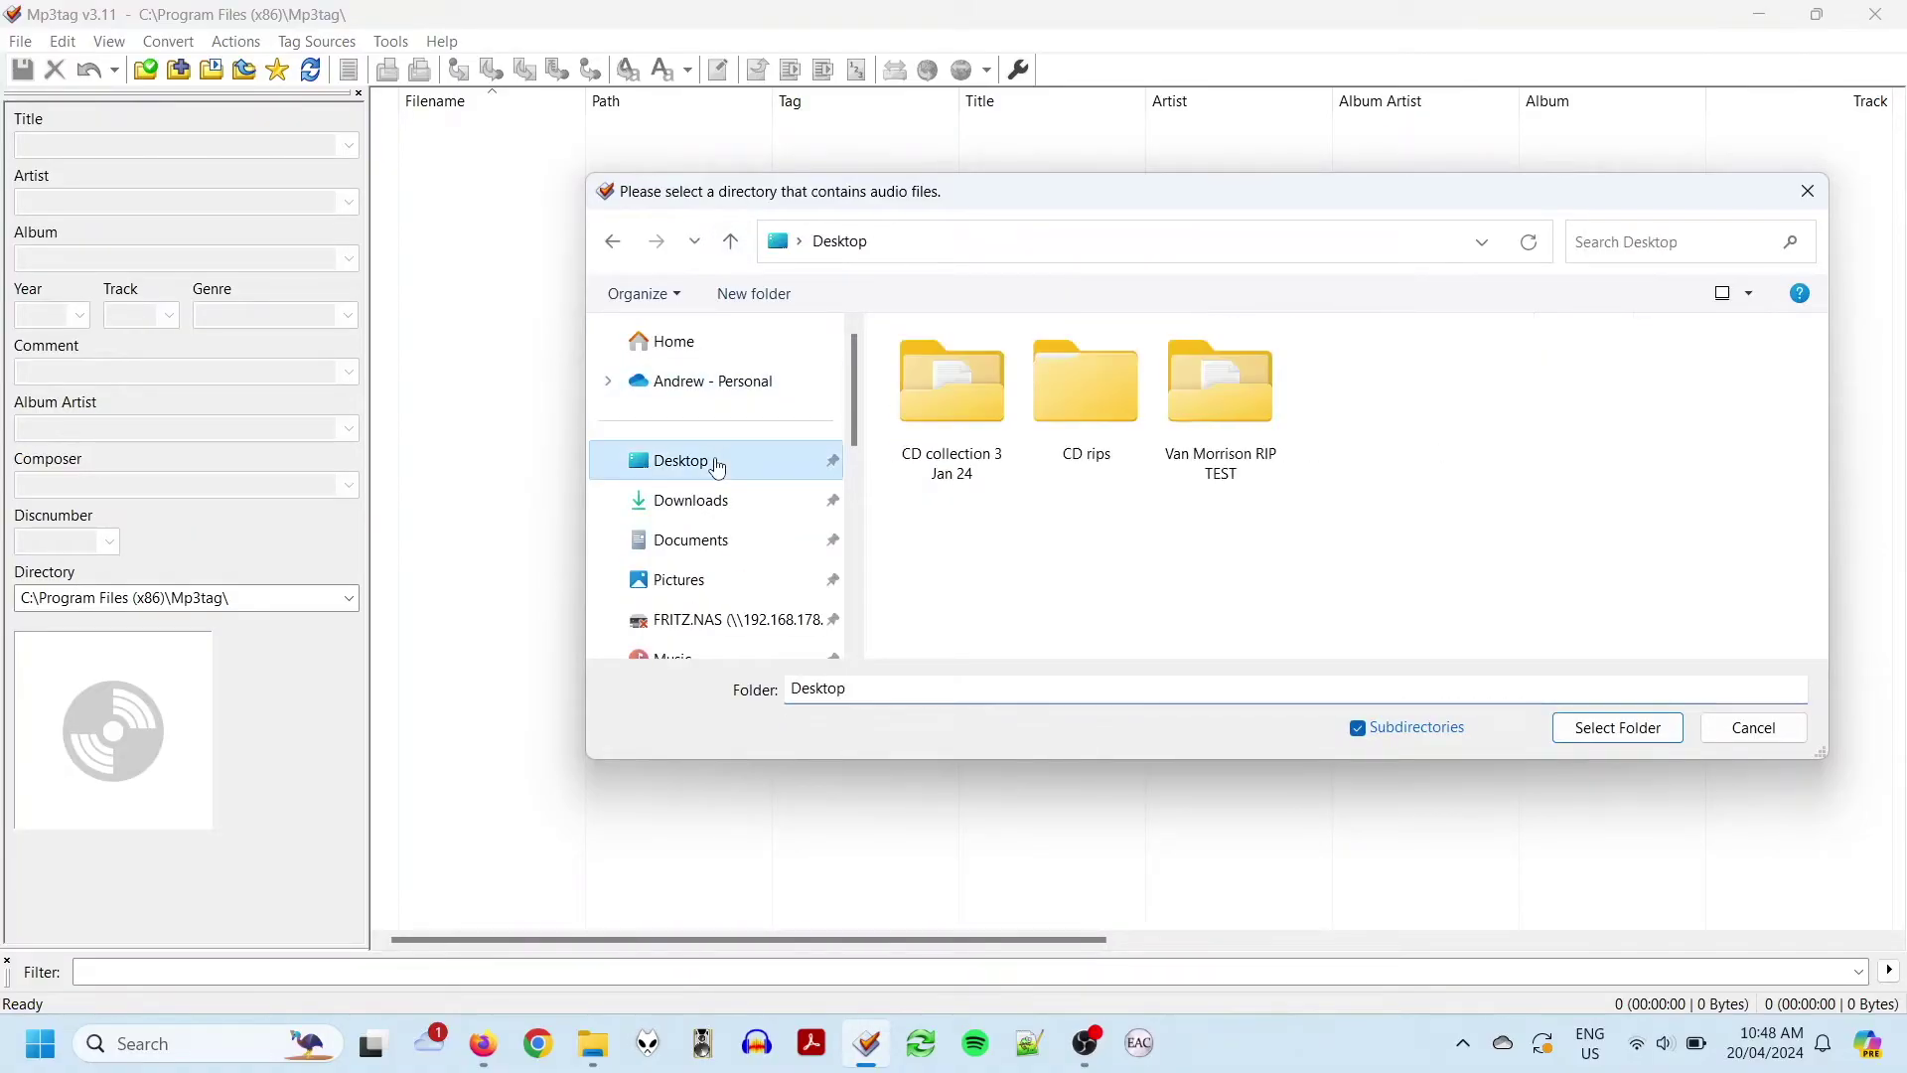
{"action": "double_click", "coordinate": [1079, 416]}
{"action": "left_click", "coordinate": [1372, 360]}
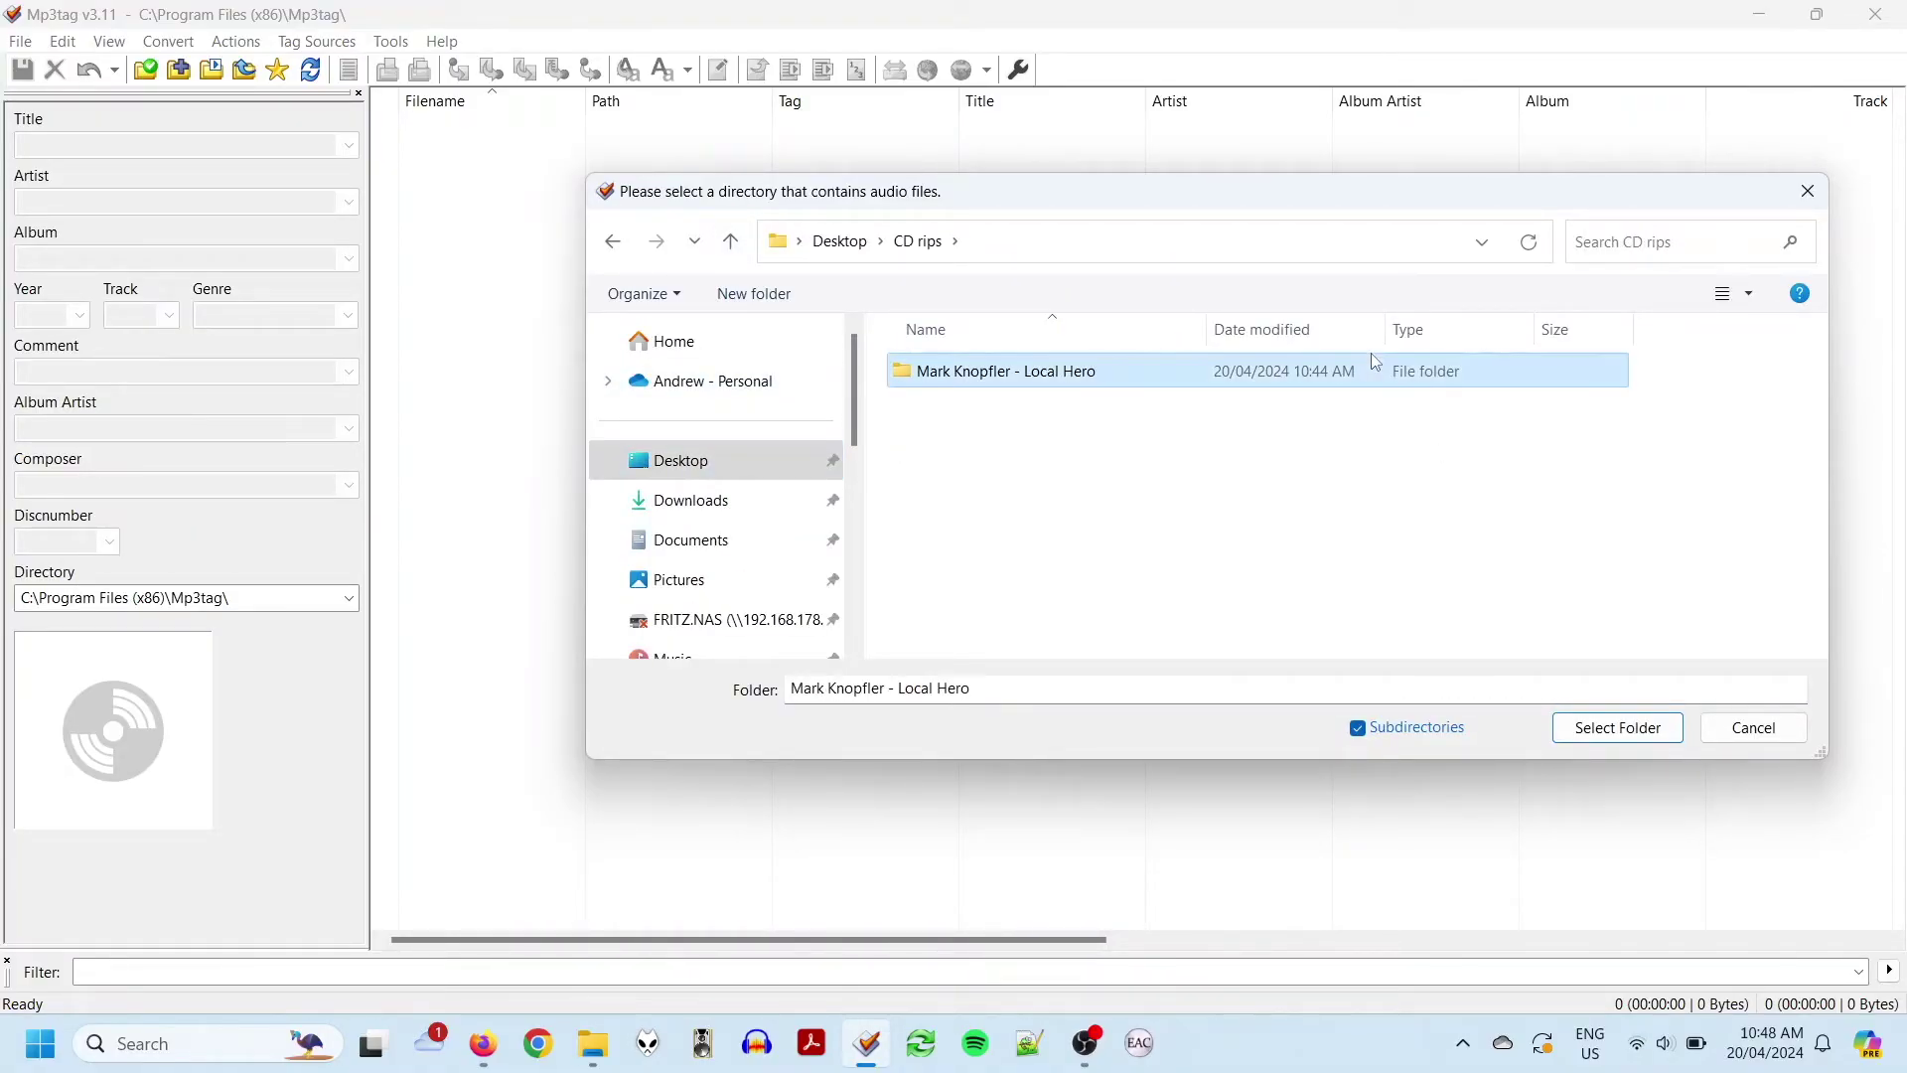
{"action": "left_click", "coordinate": [1613, 726]}
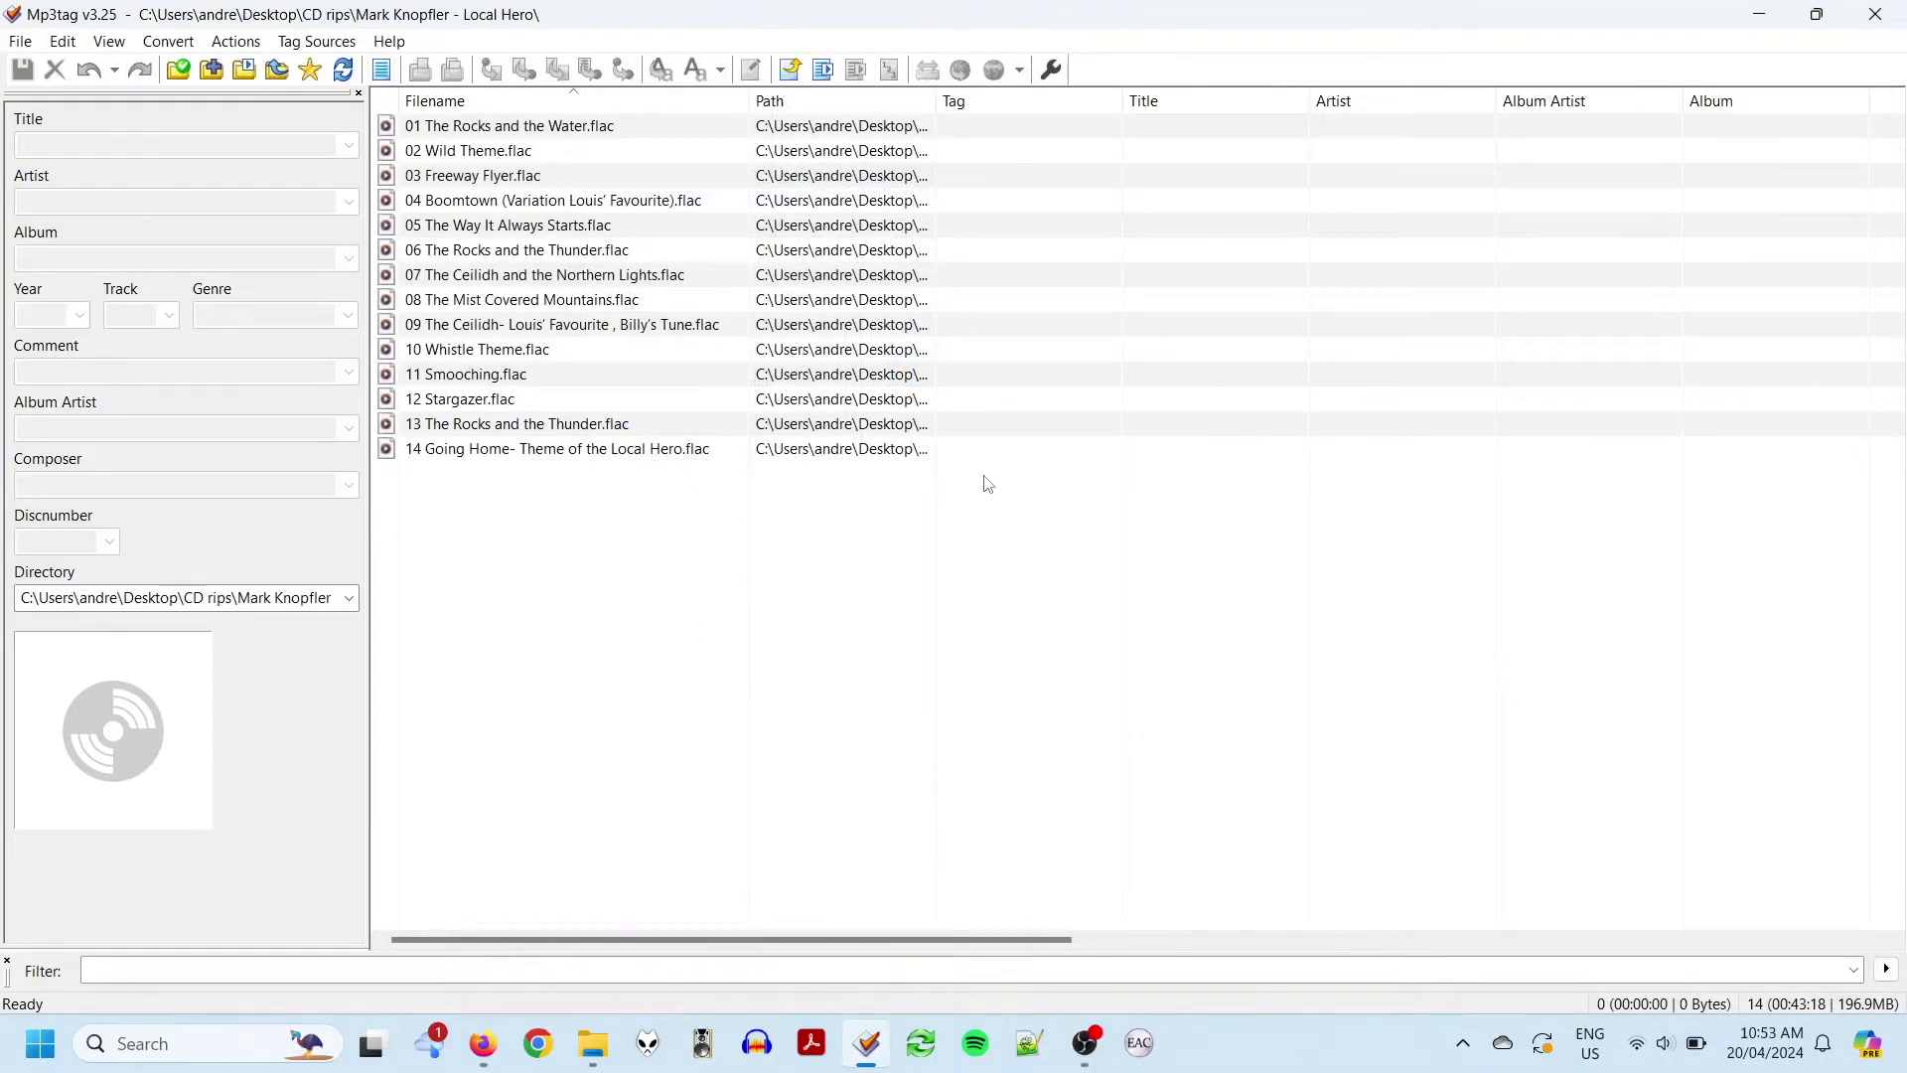
Tag all the loaded files from freedb, determining the ID from the selected files and using the soundtrack entry for Local Hero
{"action": "key", "text": "ctrl+a"}
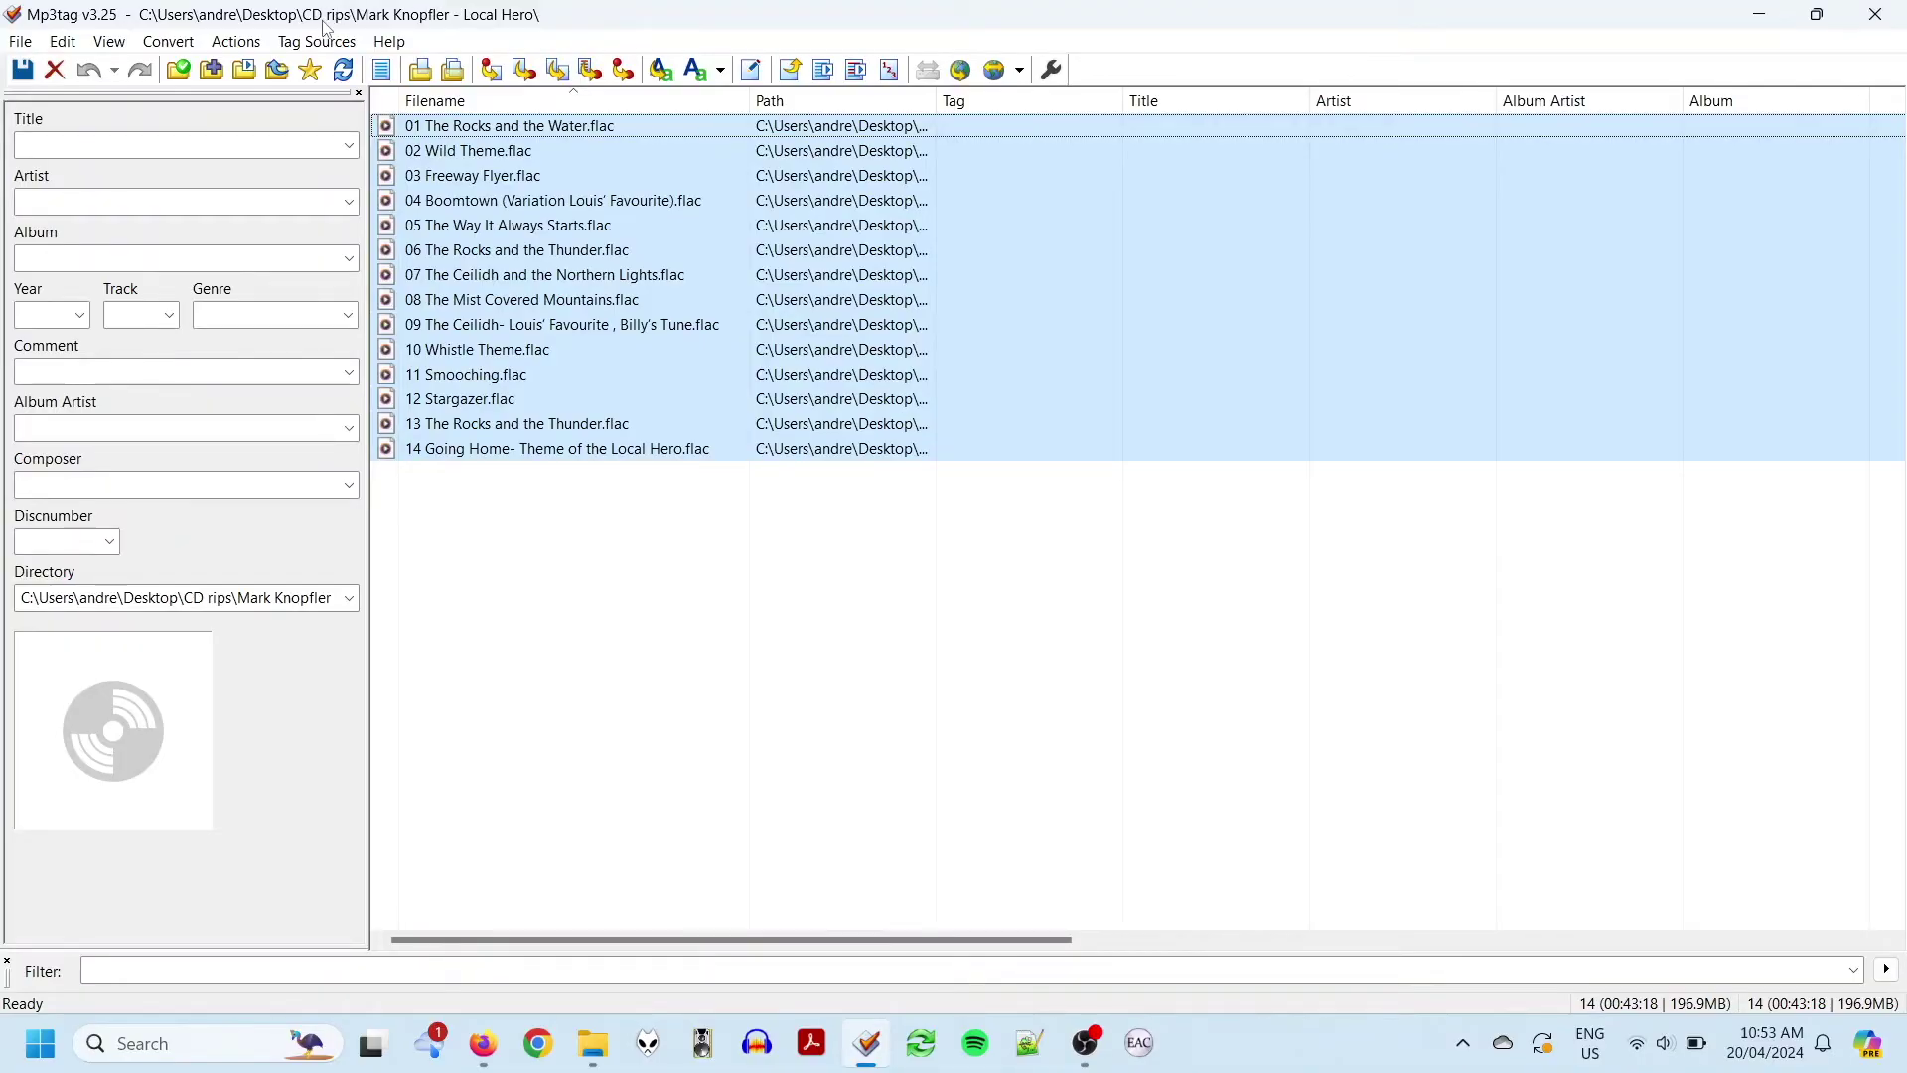
{"action": "left_click", "coordinate": [319, 42]}
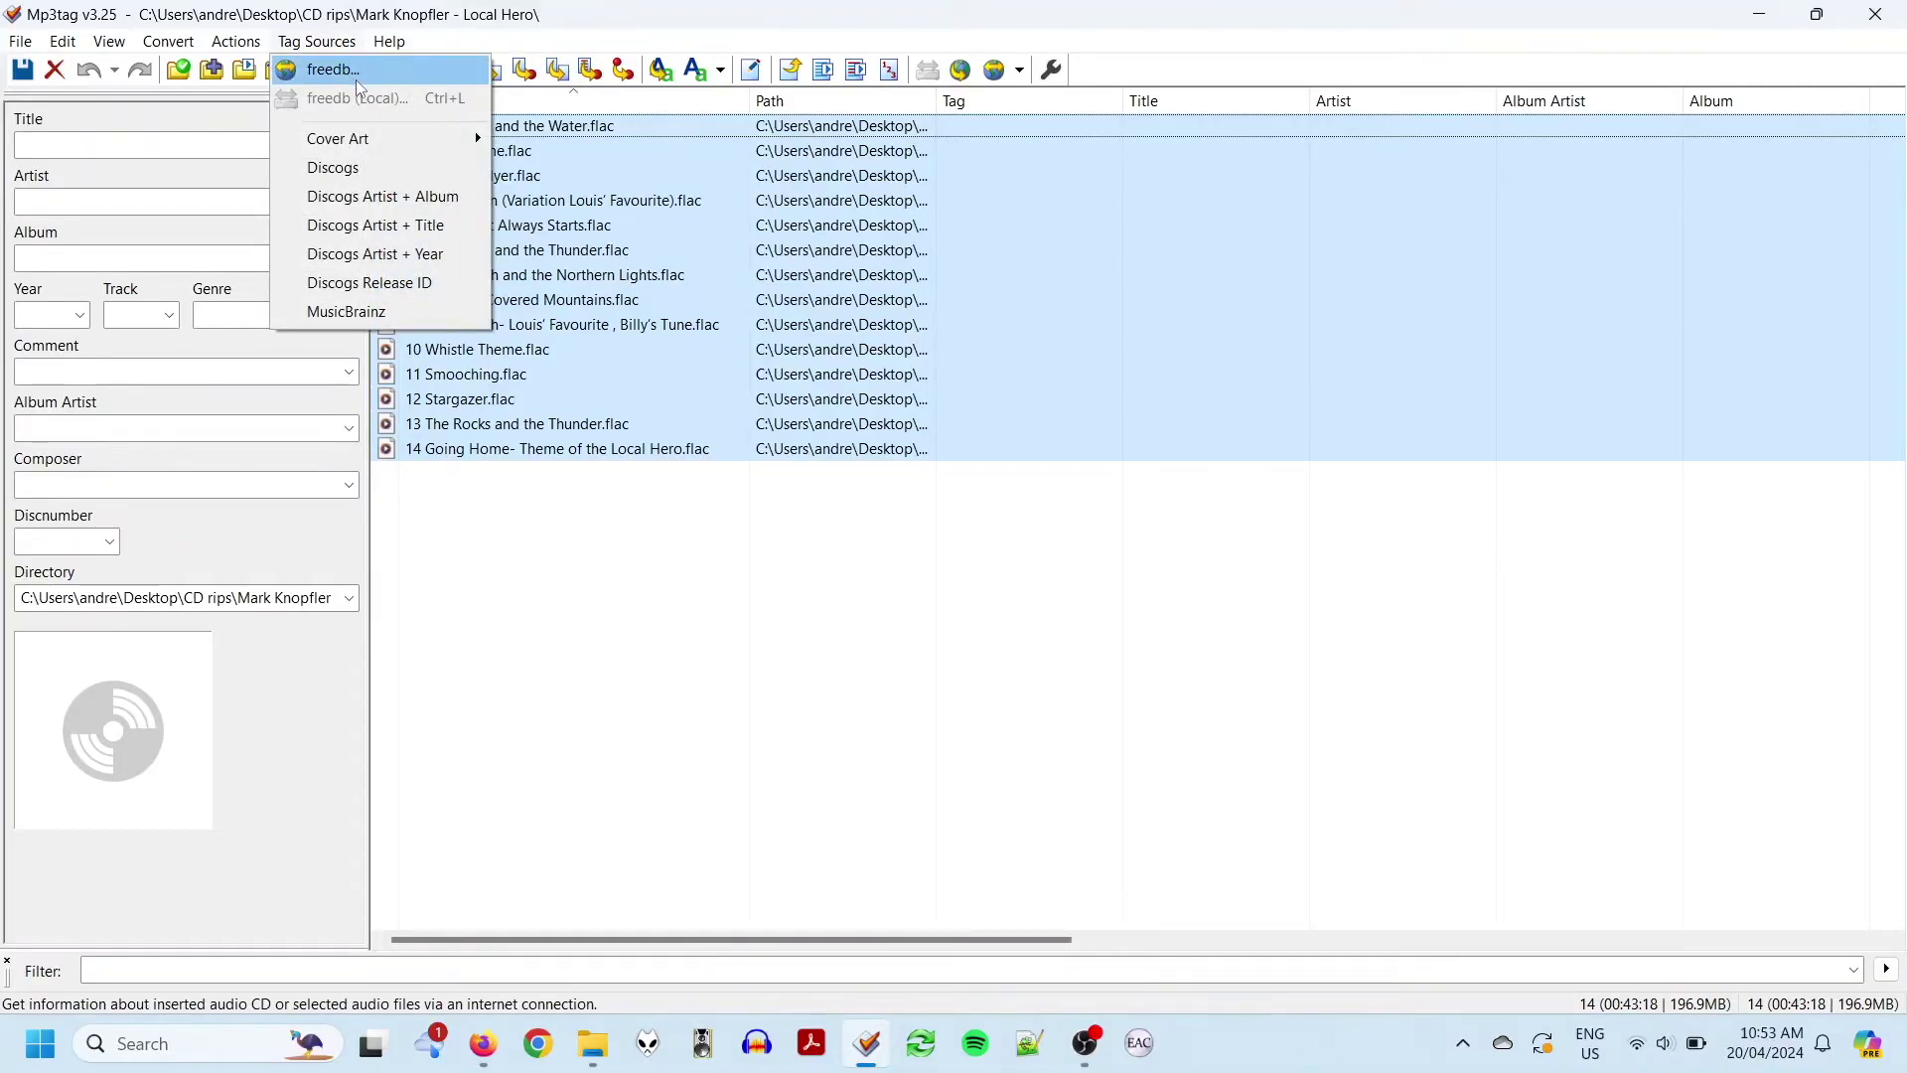
{"action": "left_click", "coordinate": [355, 79]}
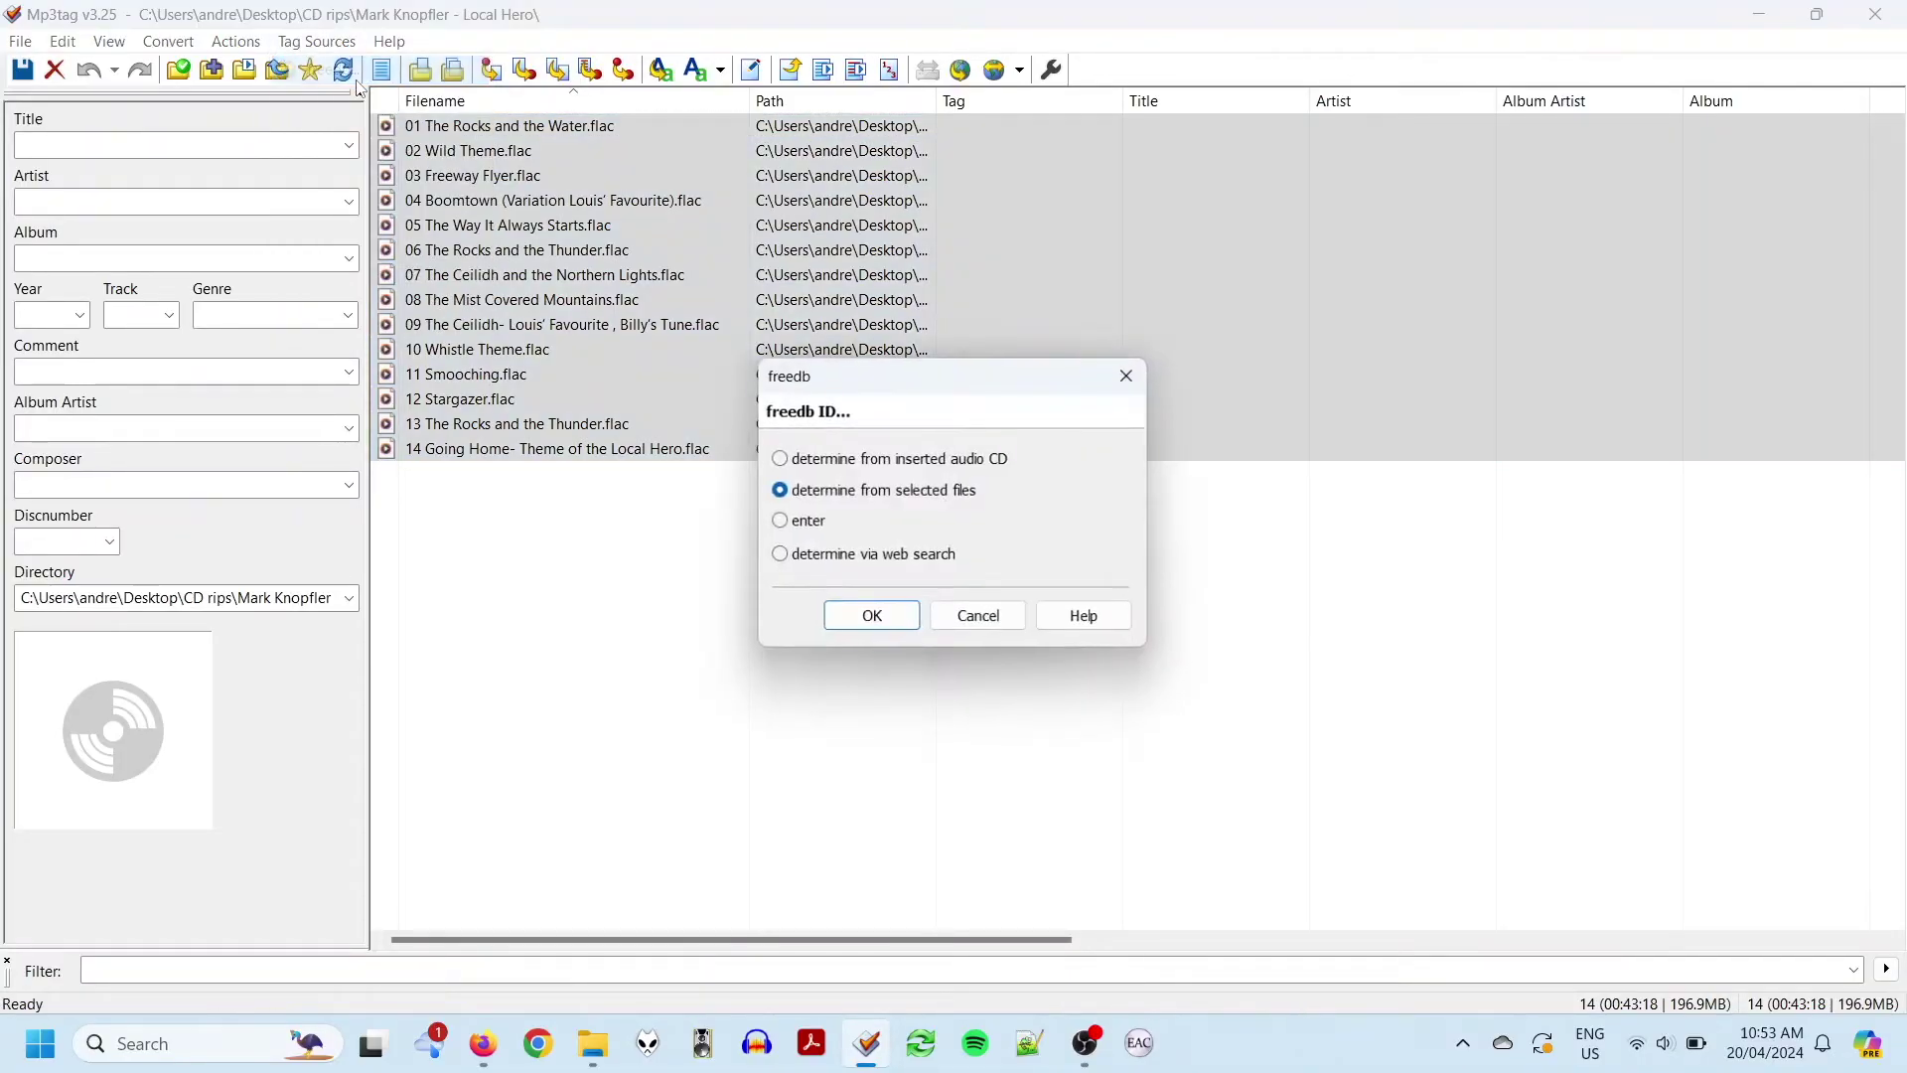
{"action": "left_click", "coordinate": [900, 619]}
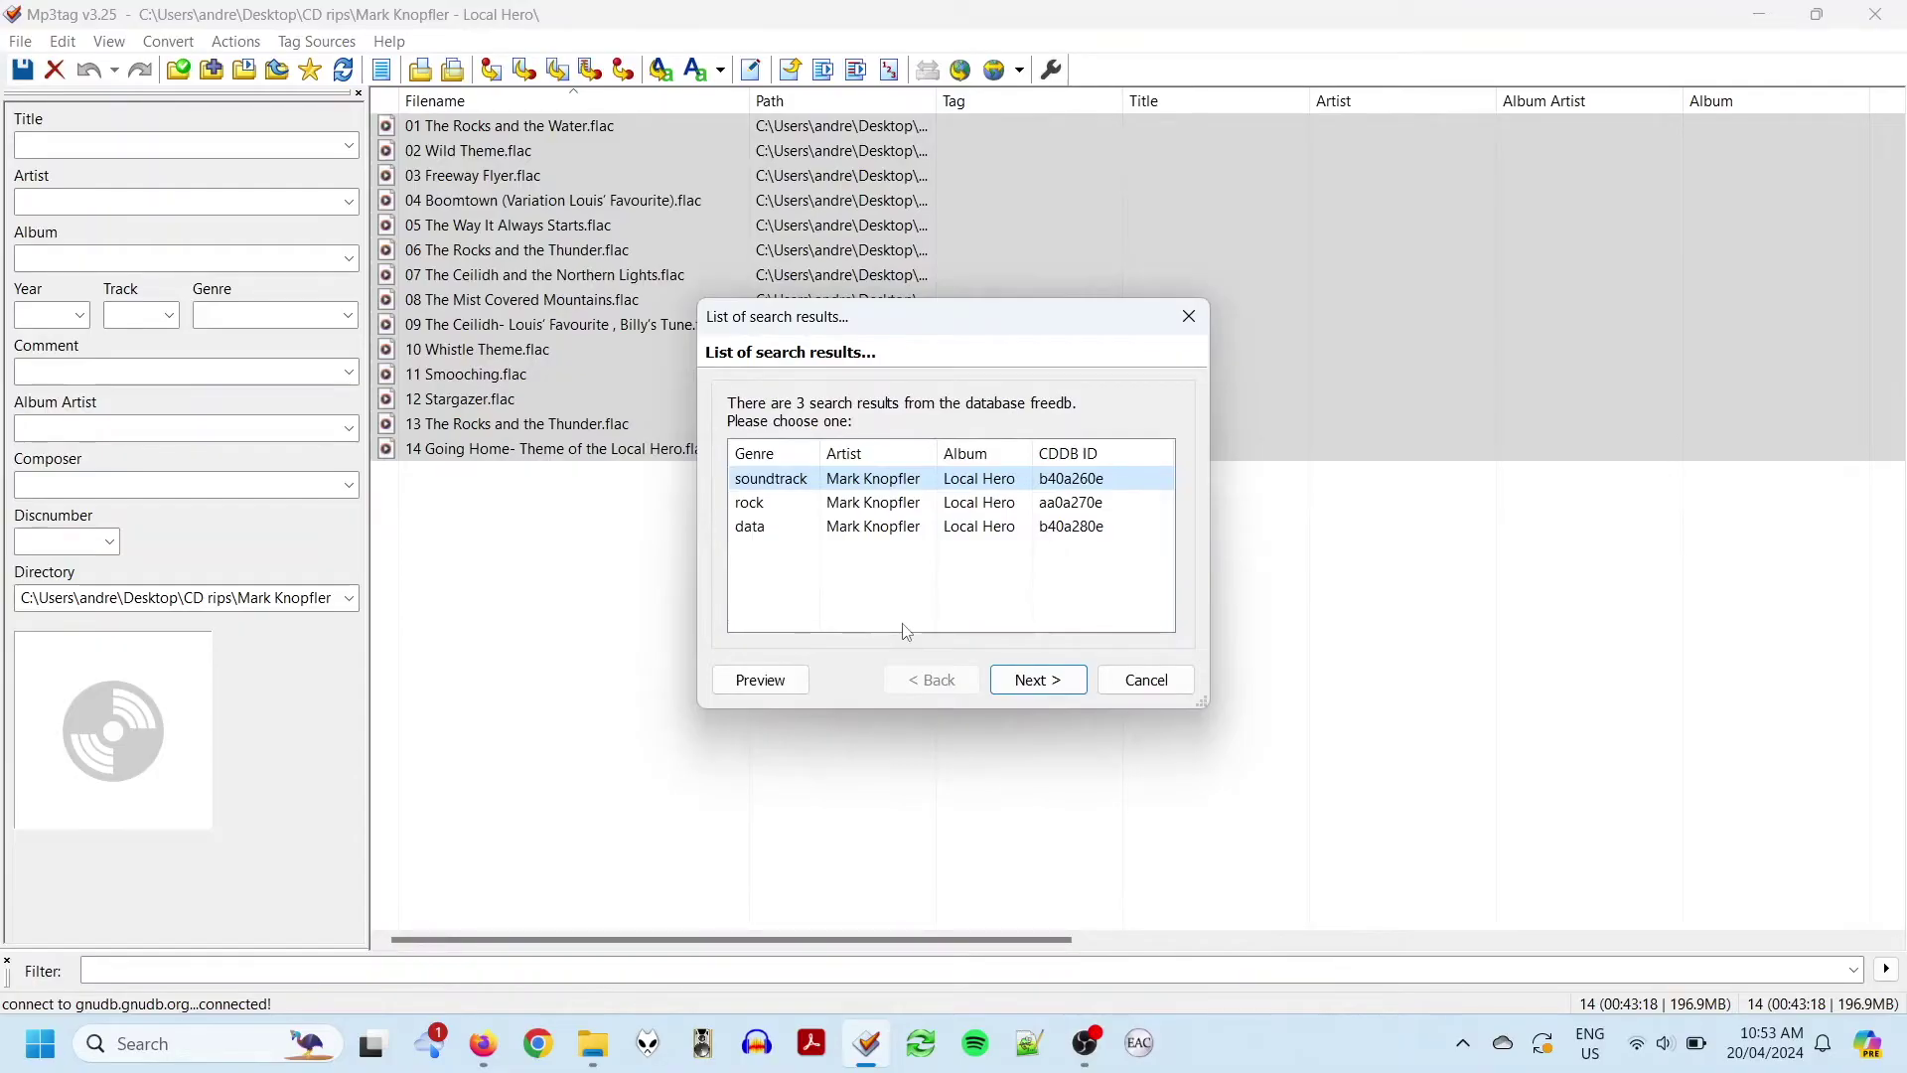
{"action": "left_click", "coordinate": [1055, 690]}
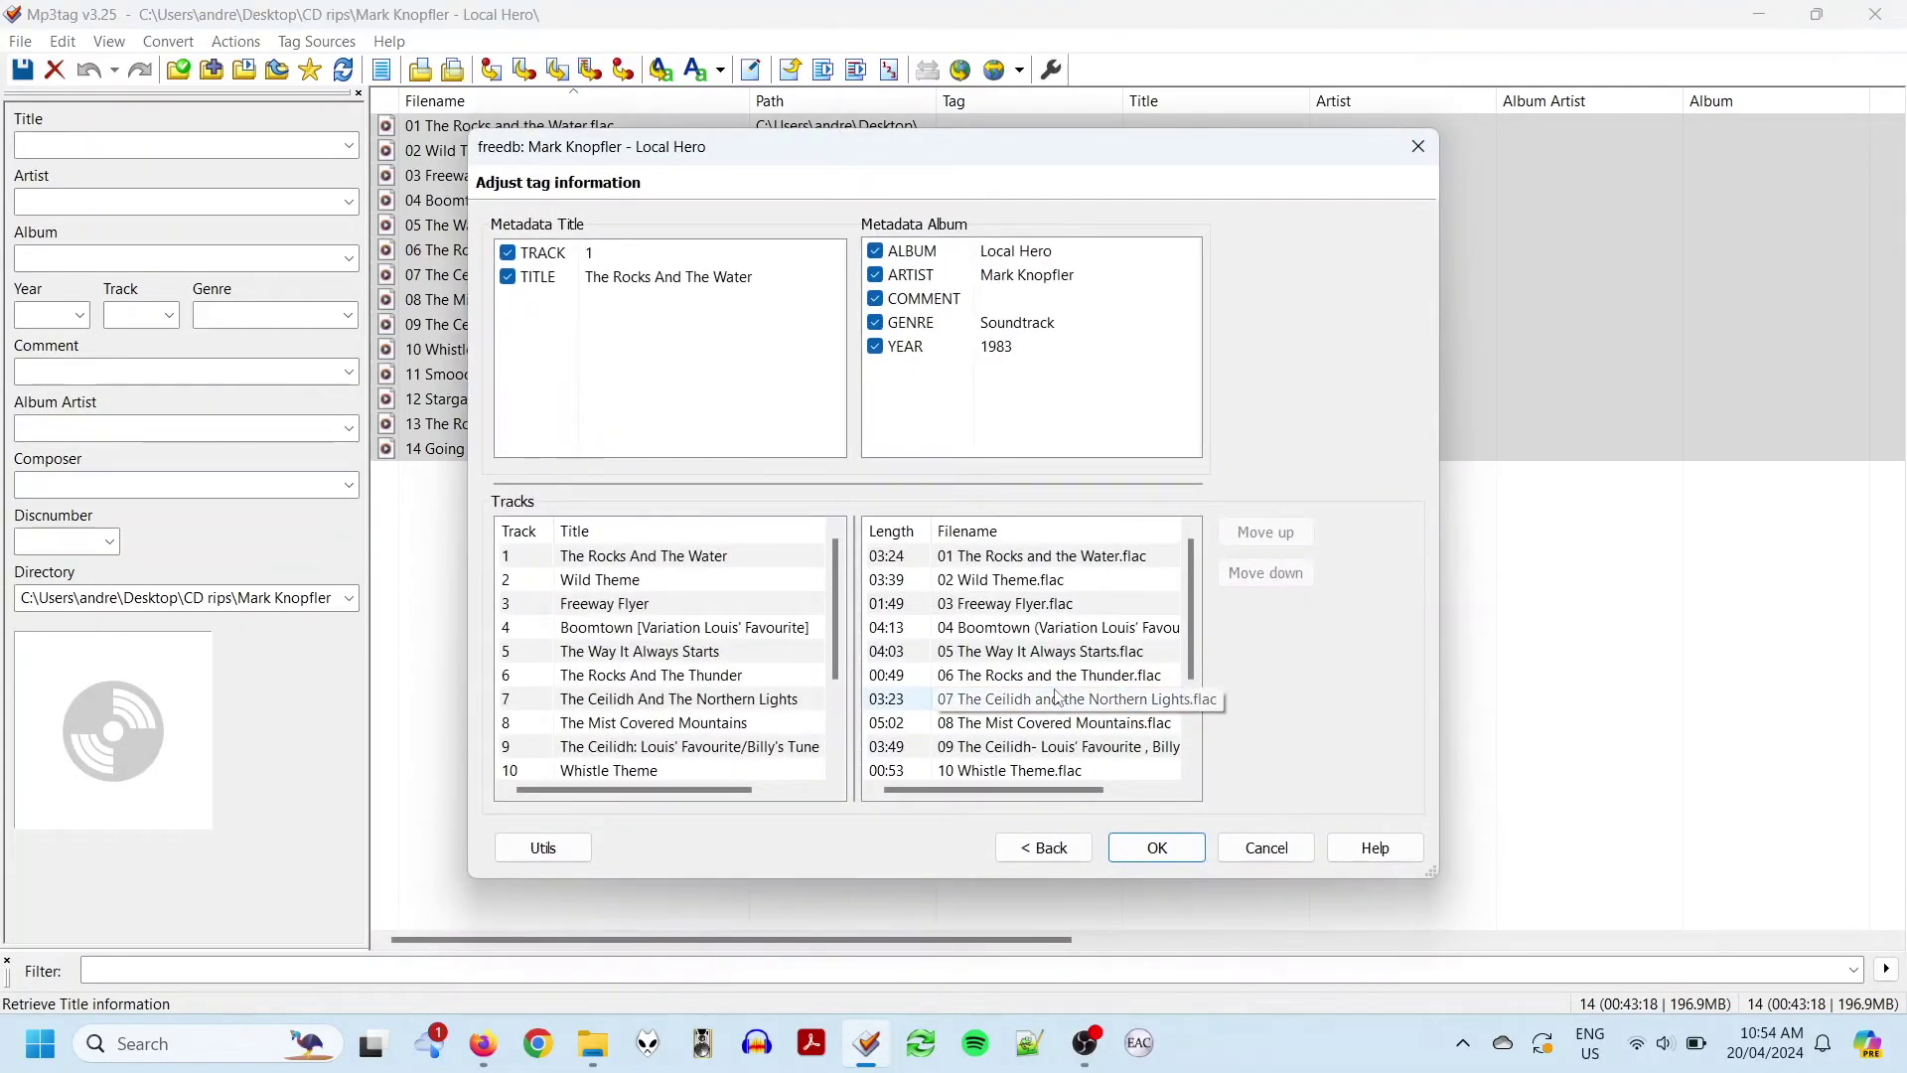
{"action": "left_click", "coordinate": [1155, 847]}
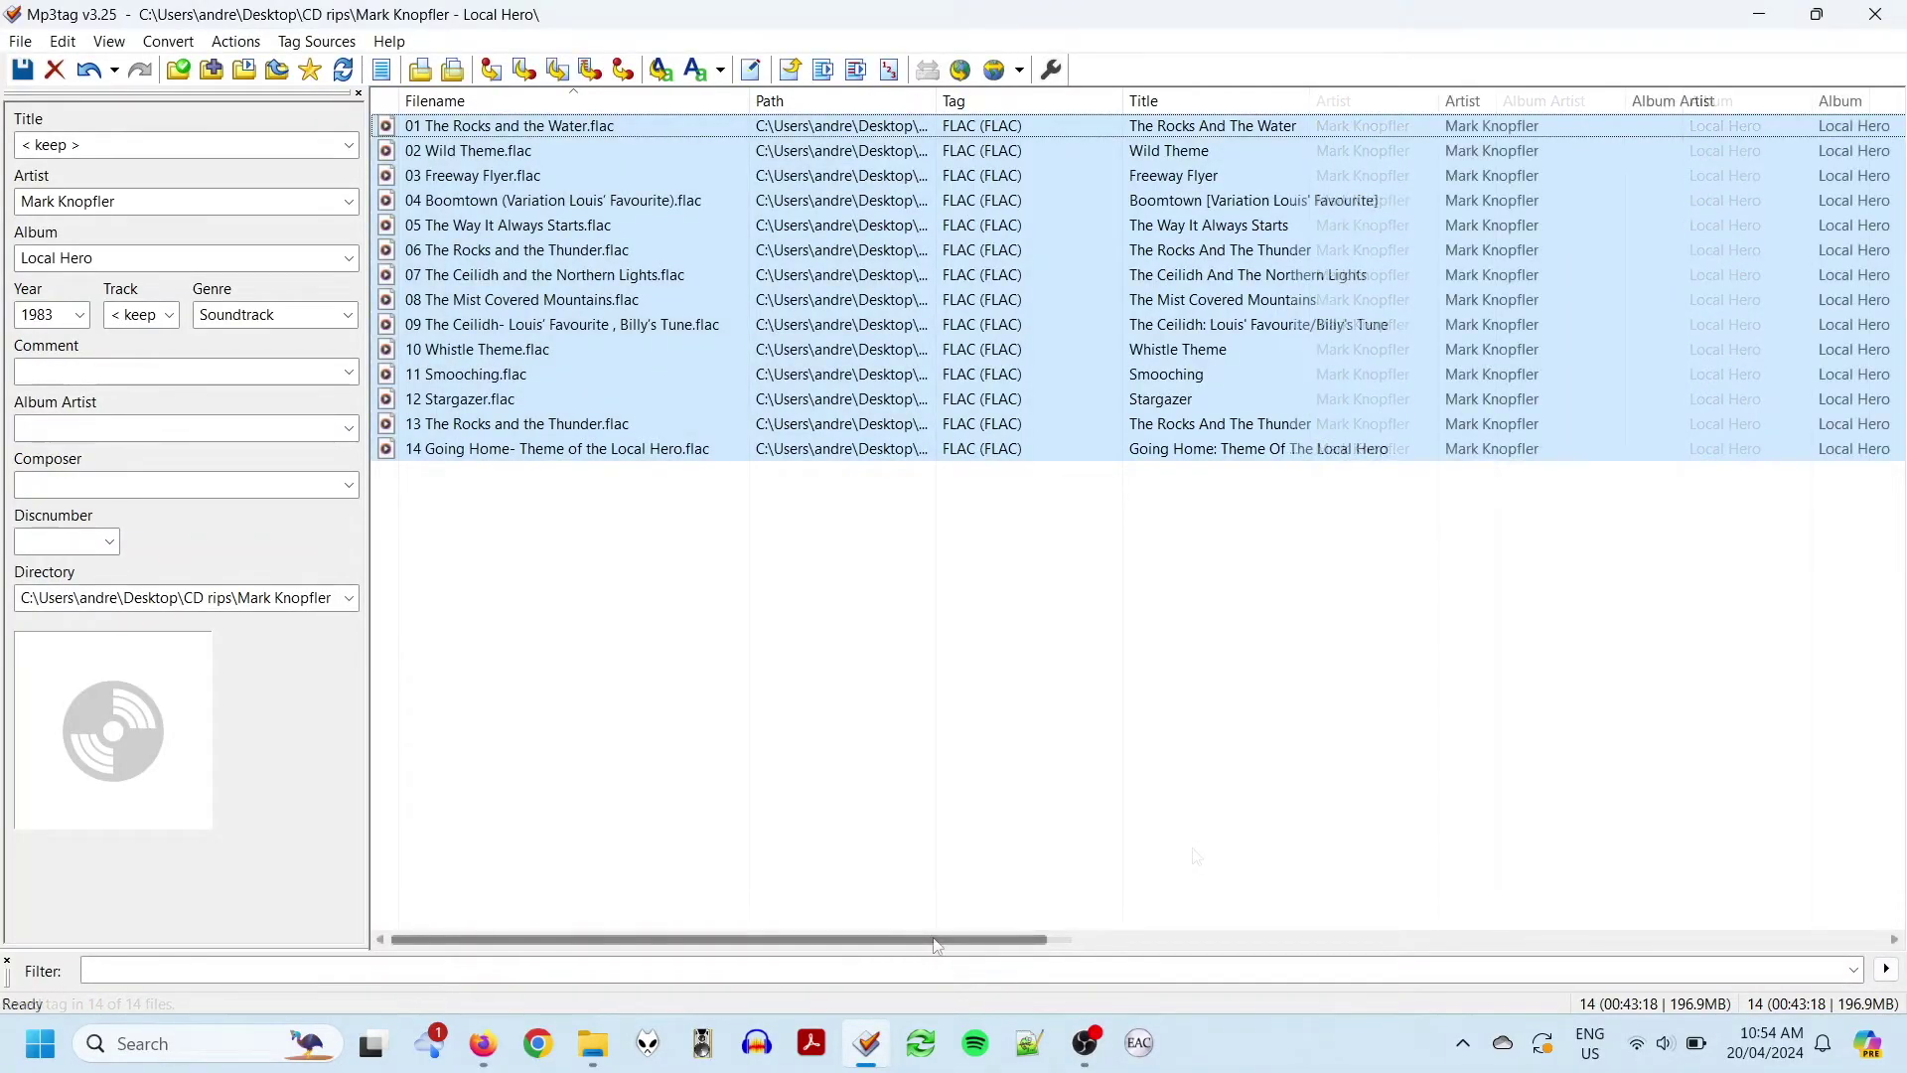
Set the album artist of all the tracks to Mark Knopfler and save the tags
{"action": "left_click_drag", "start_coordinate": [951, 938], "coordinate": [899, 898]}
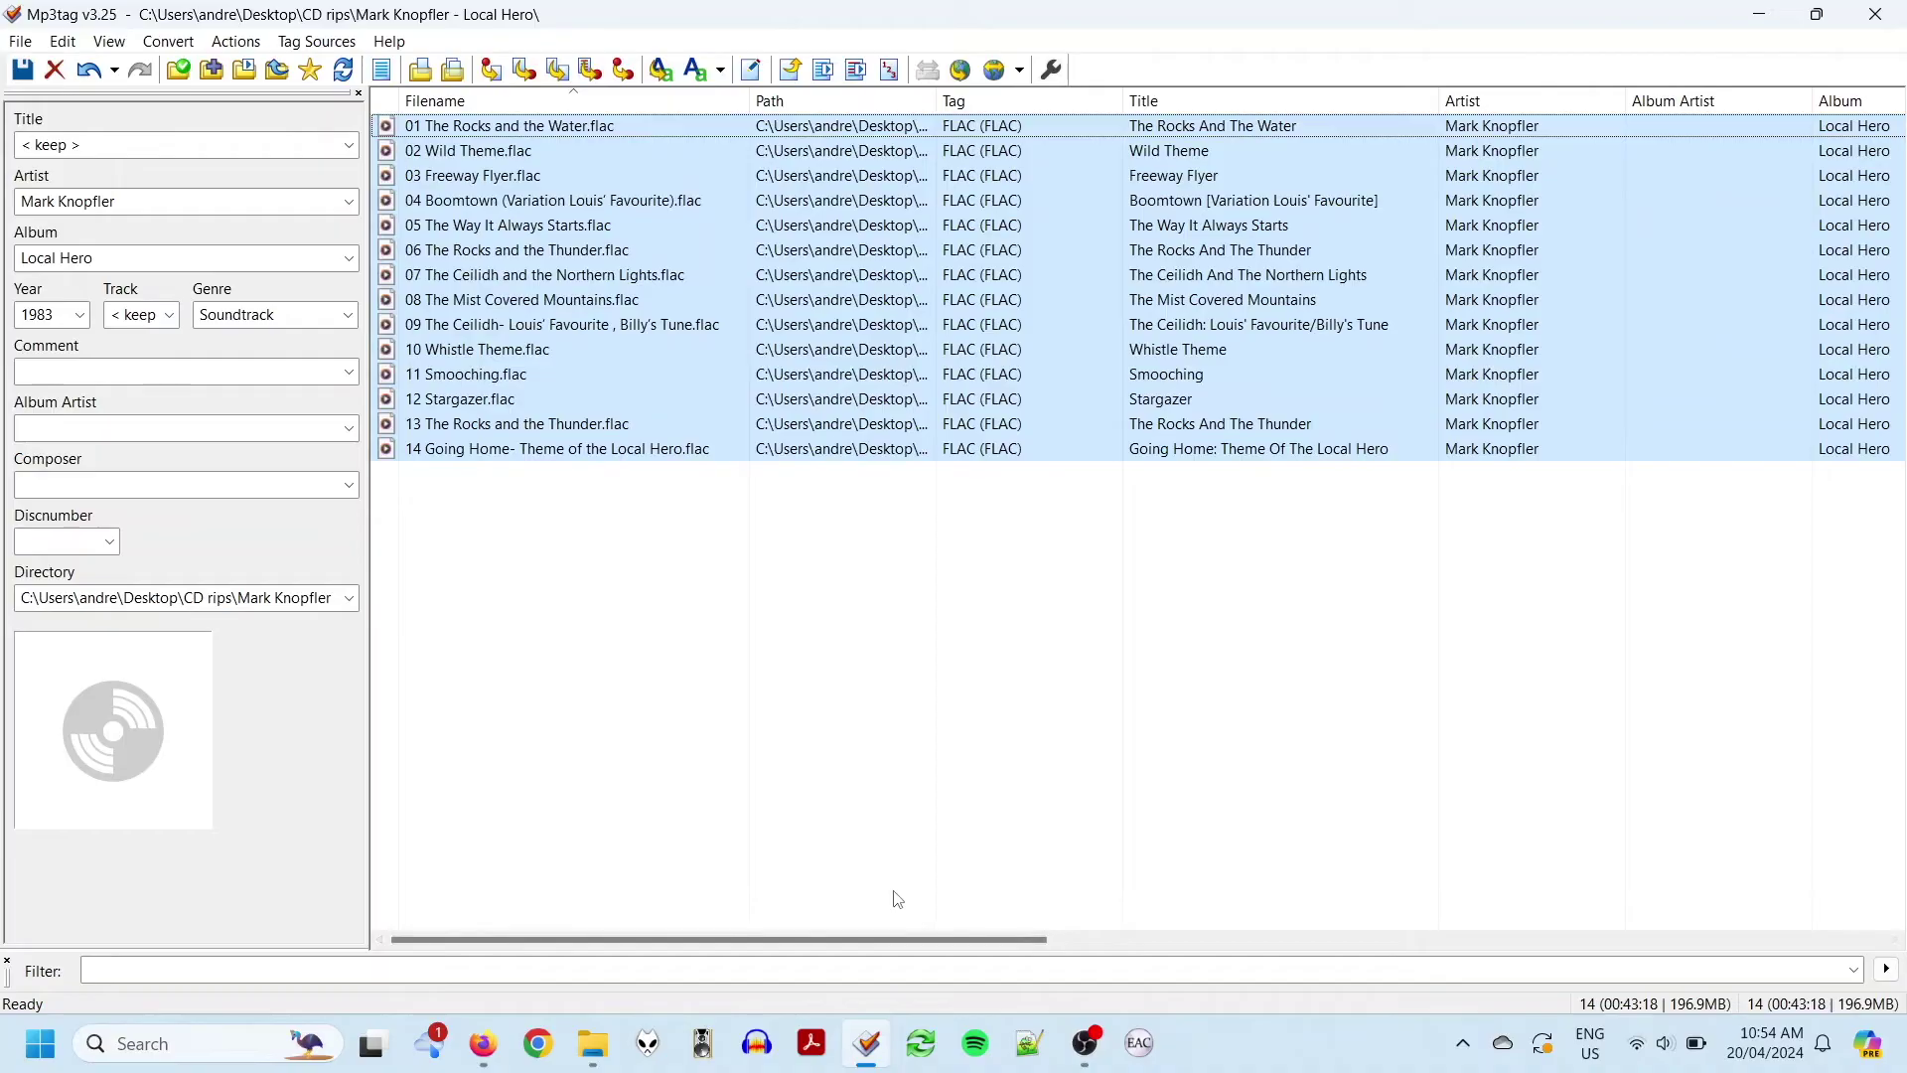
{"action": "left_click", "coordinate": [1688, 103]}
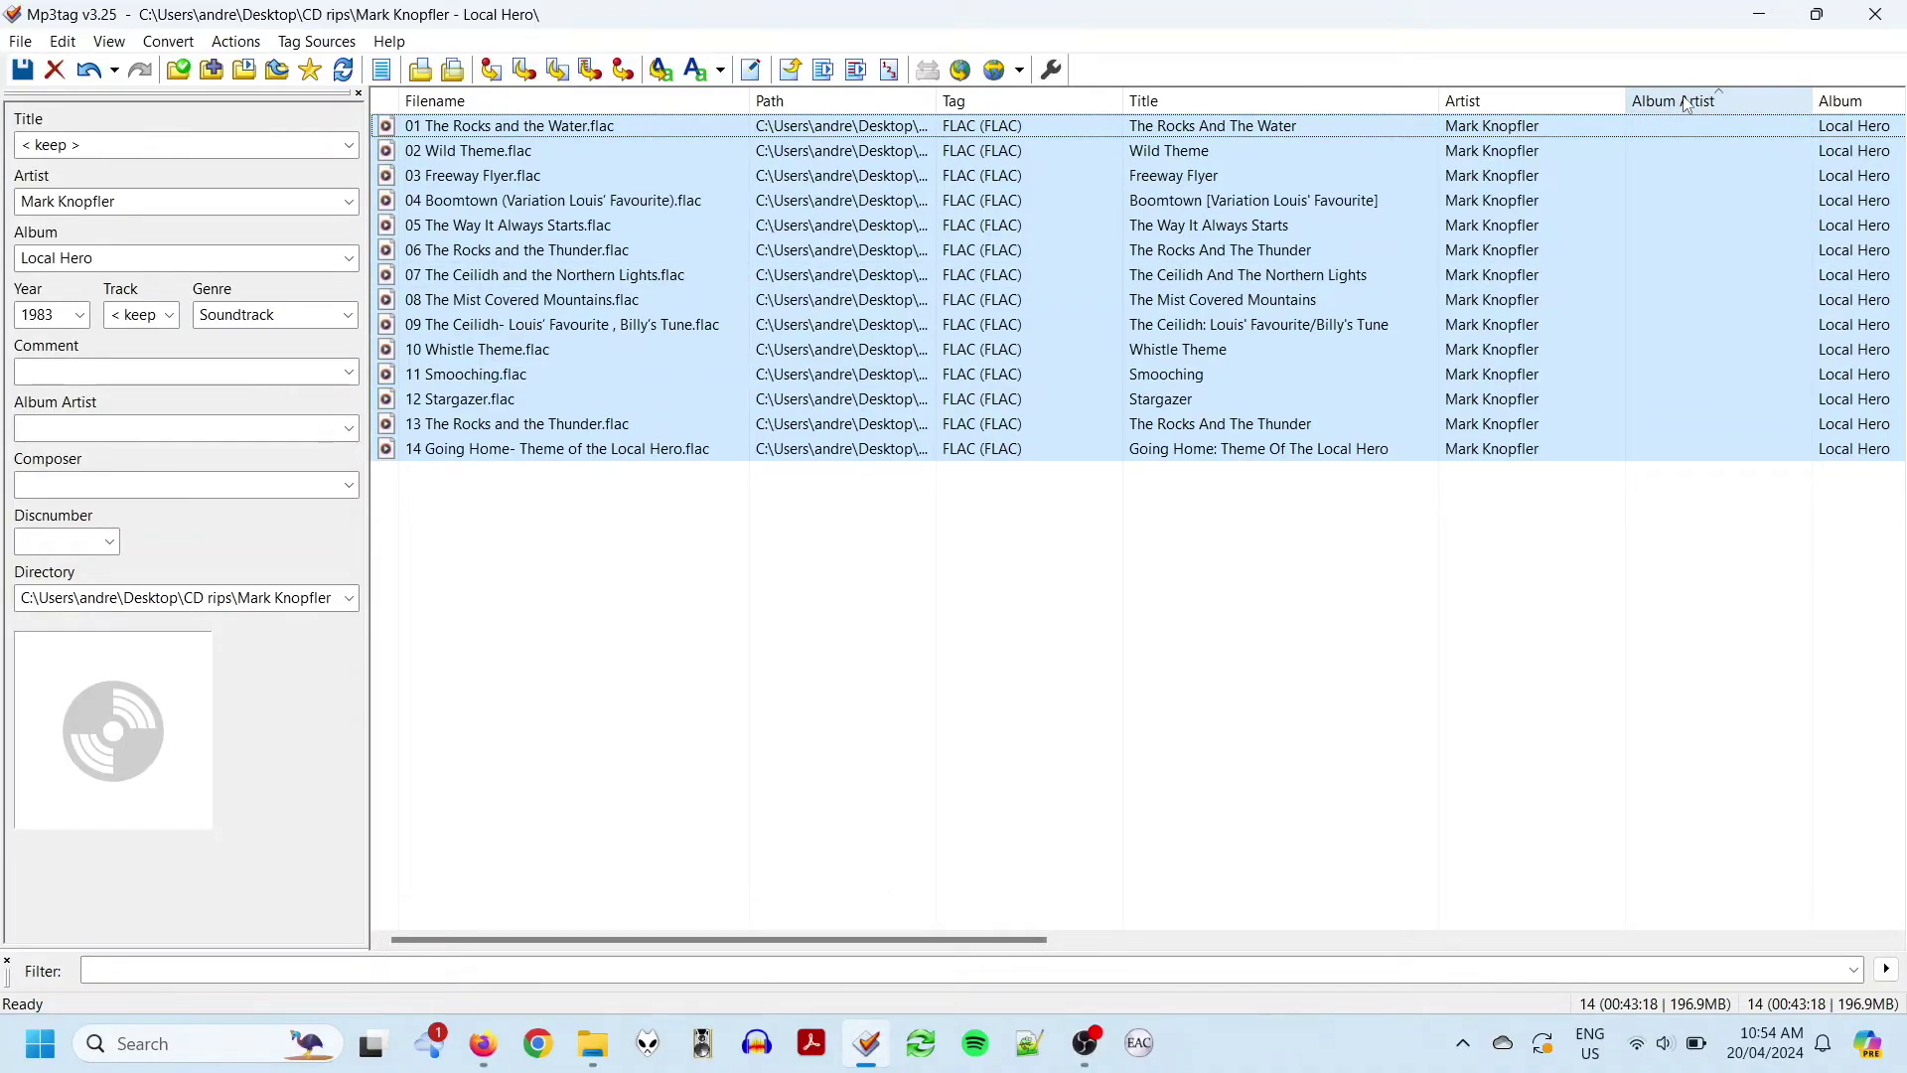
{"action": "left_click", "coordinate": [1710, 127]}
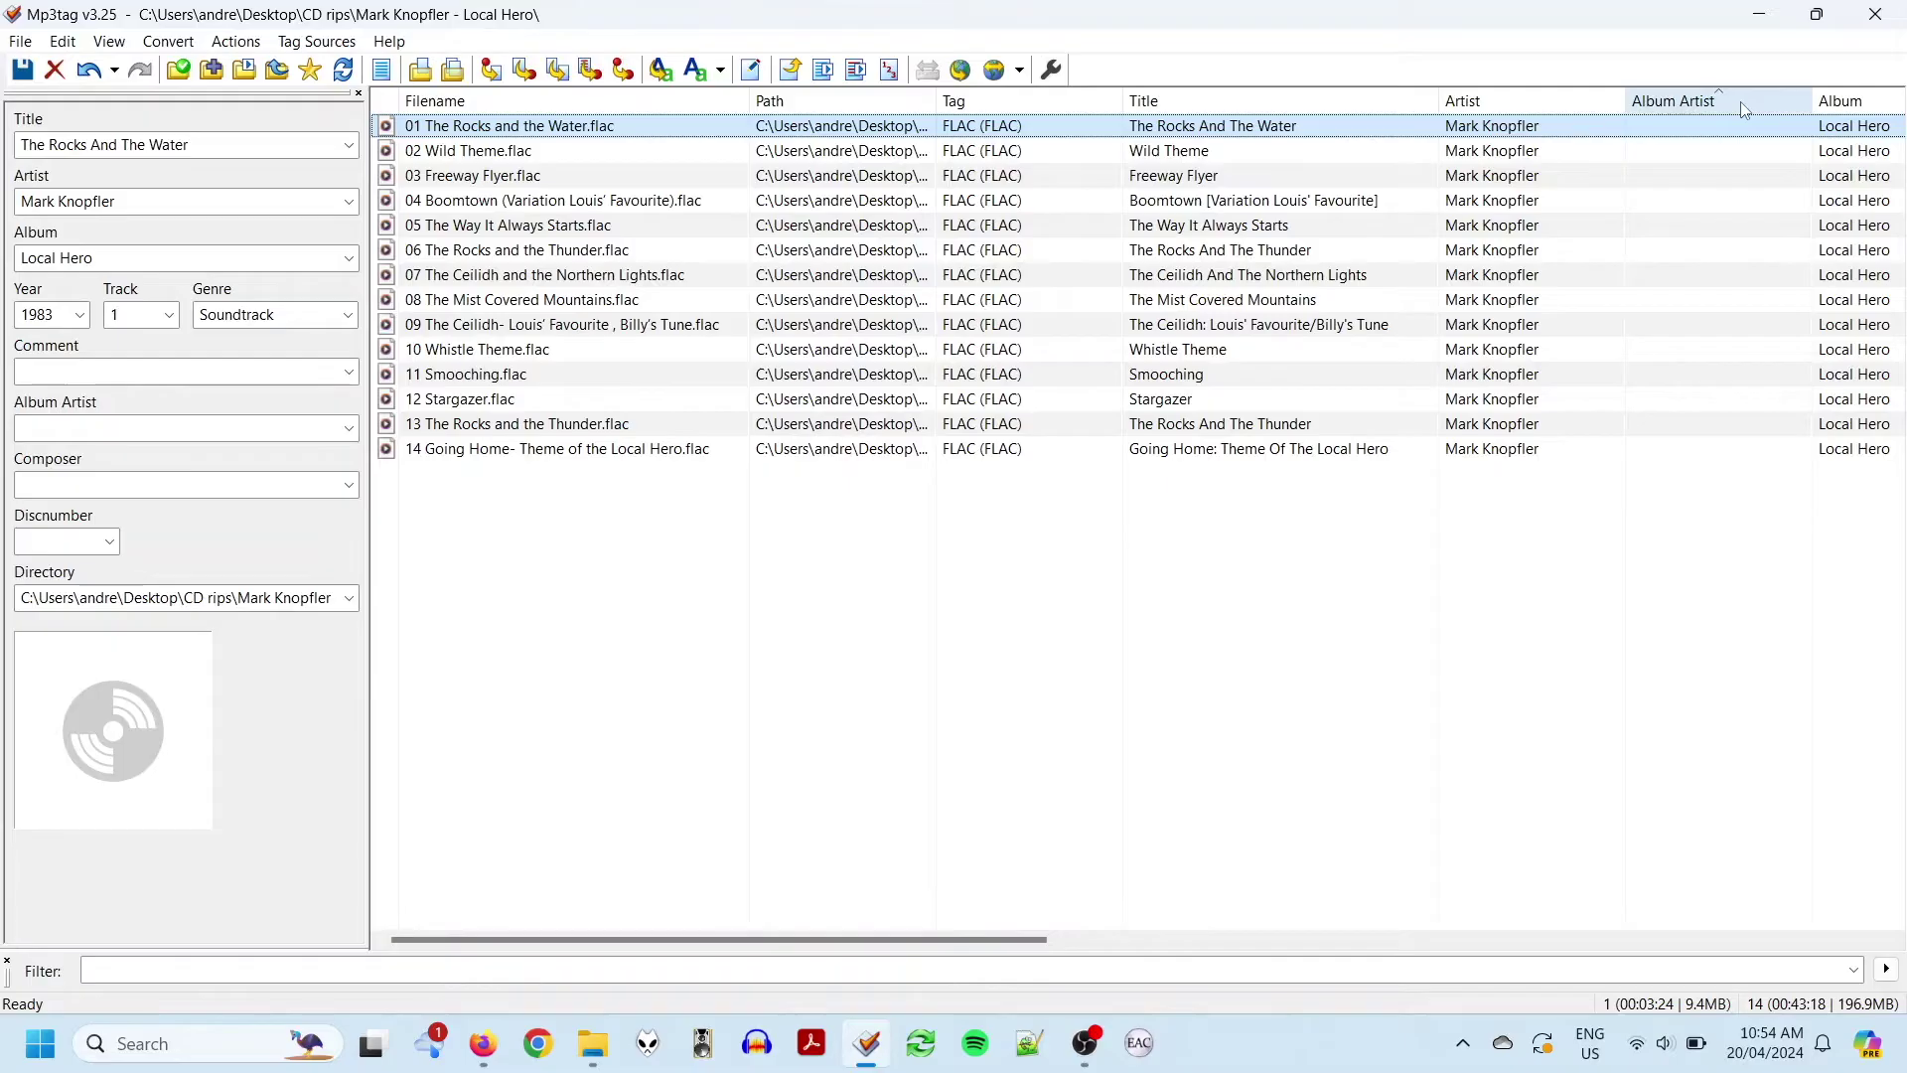
{"action": "key", "text": "ctrl+a"}
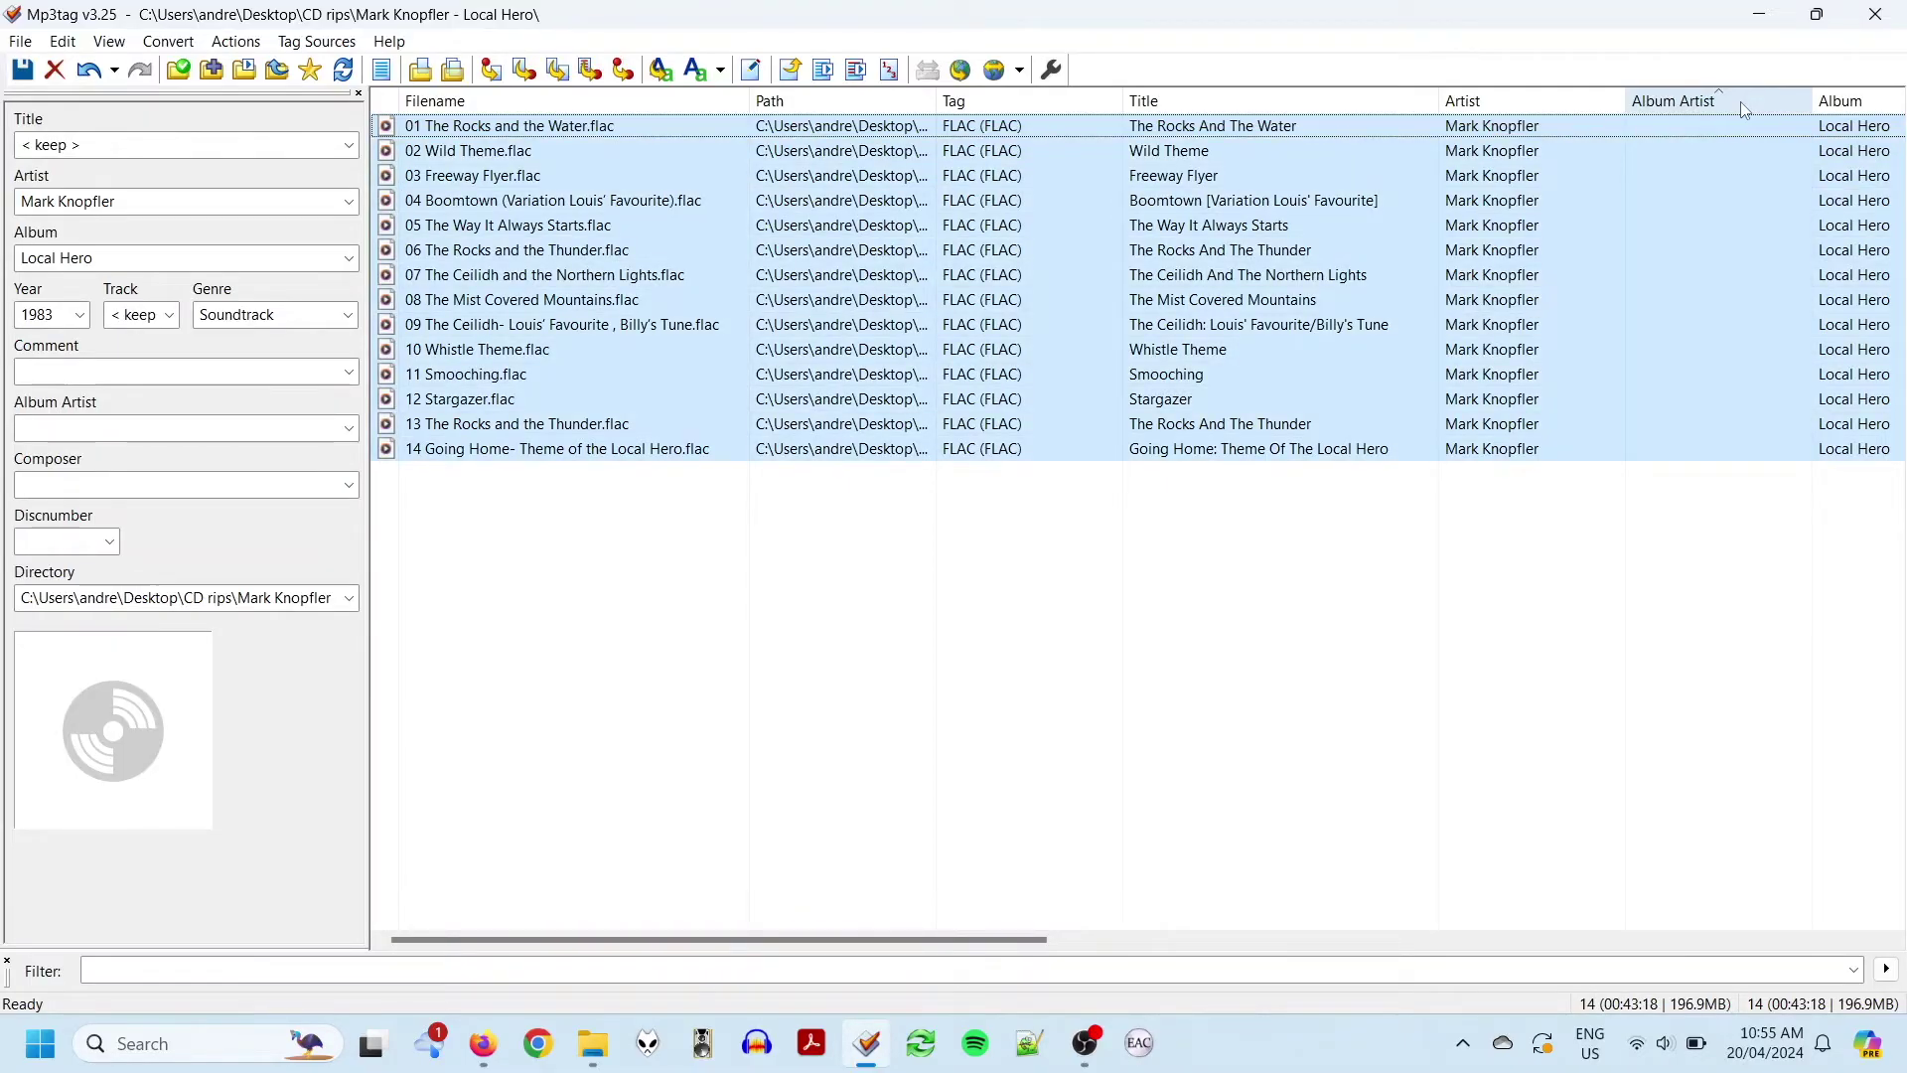
{"action": "left_click", "coordinate": [127, 427]}
{"action": "type", "text": "Mark"}
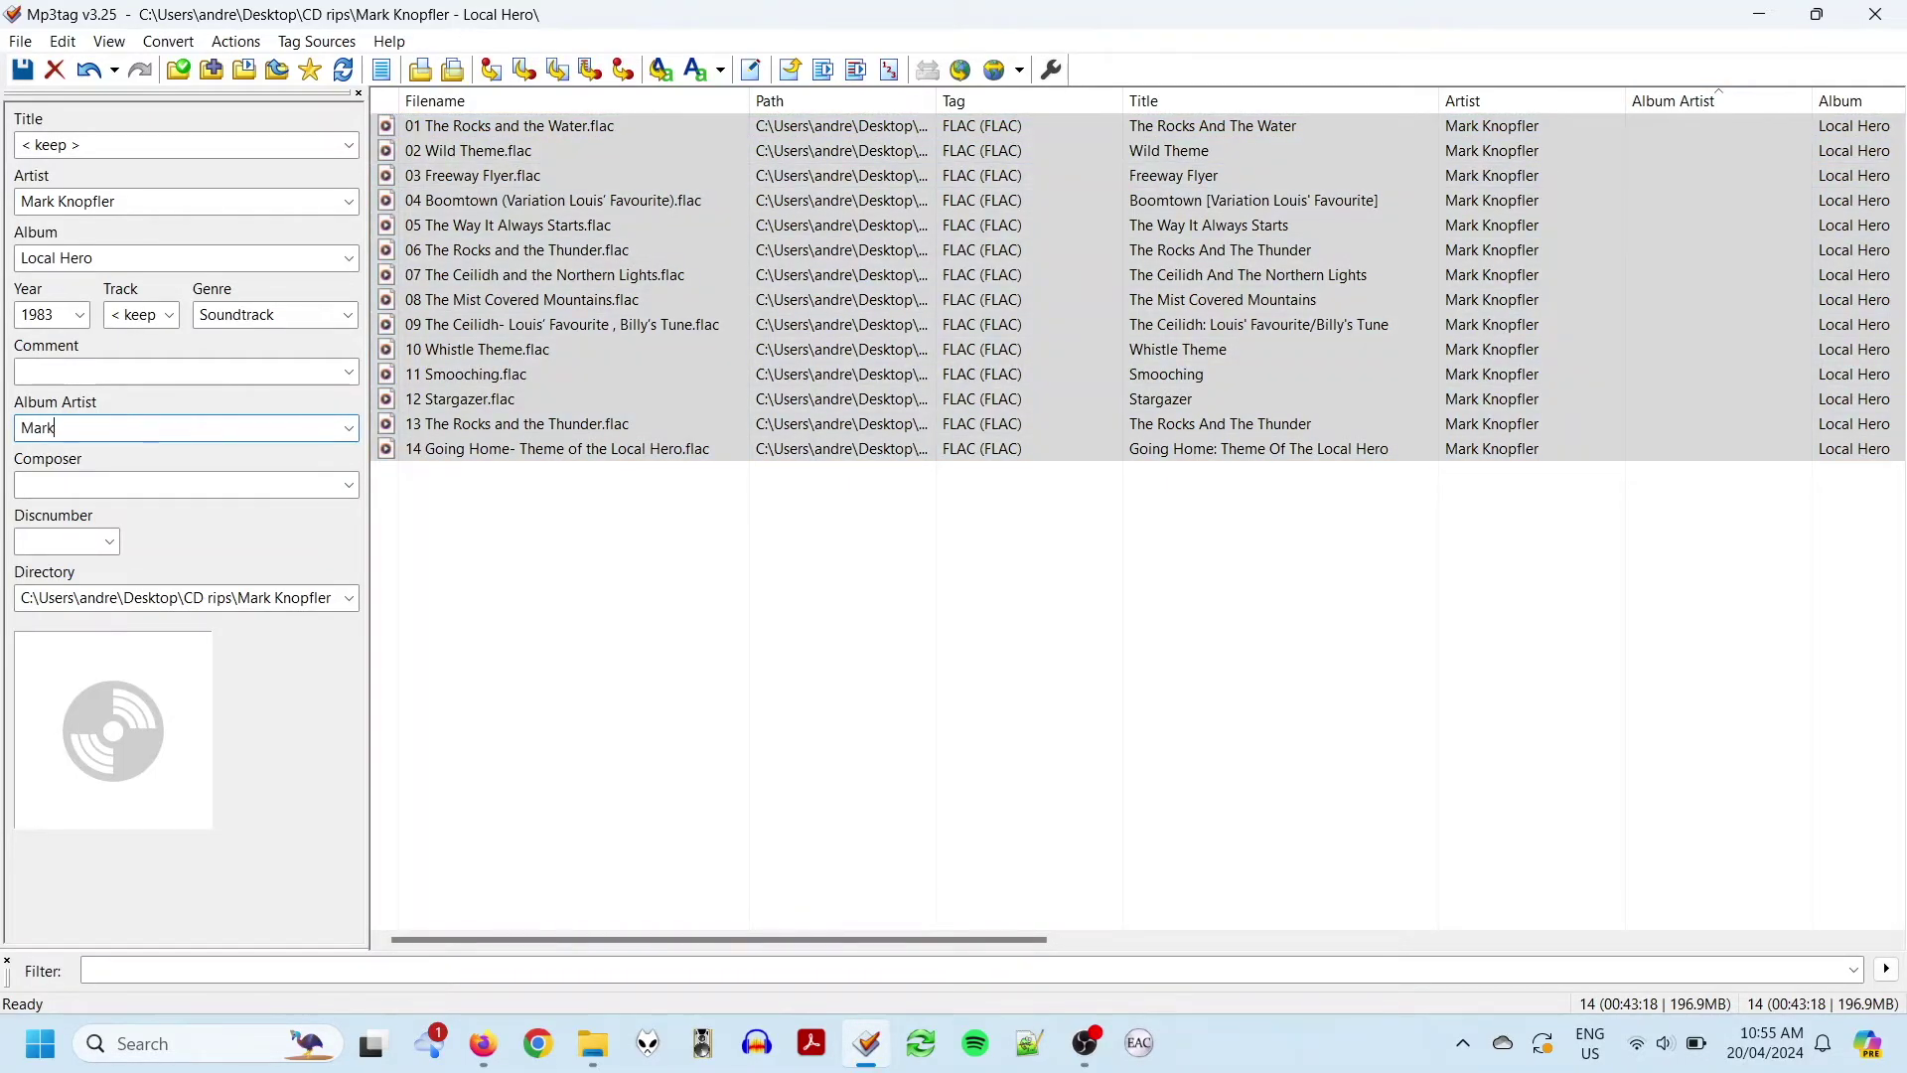
{"action": "type", "text": " Knopfler"}
{"action": "key", "text": "Return"}
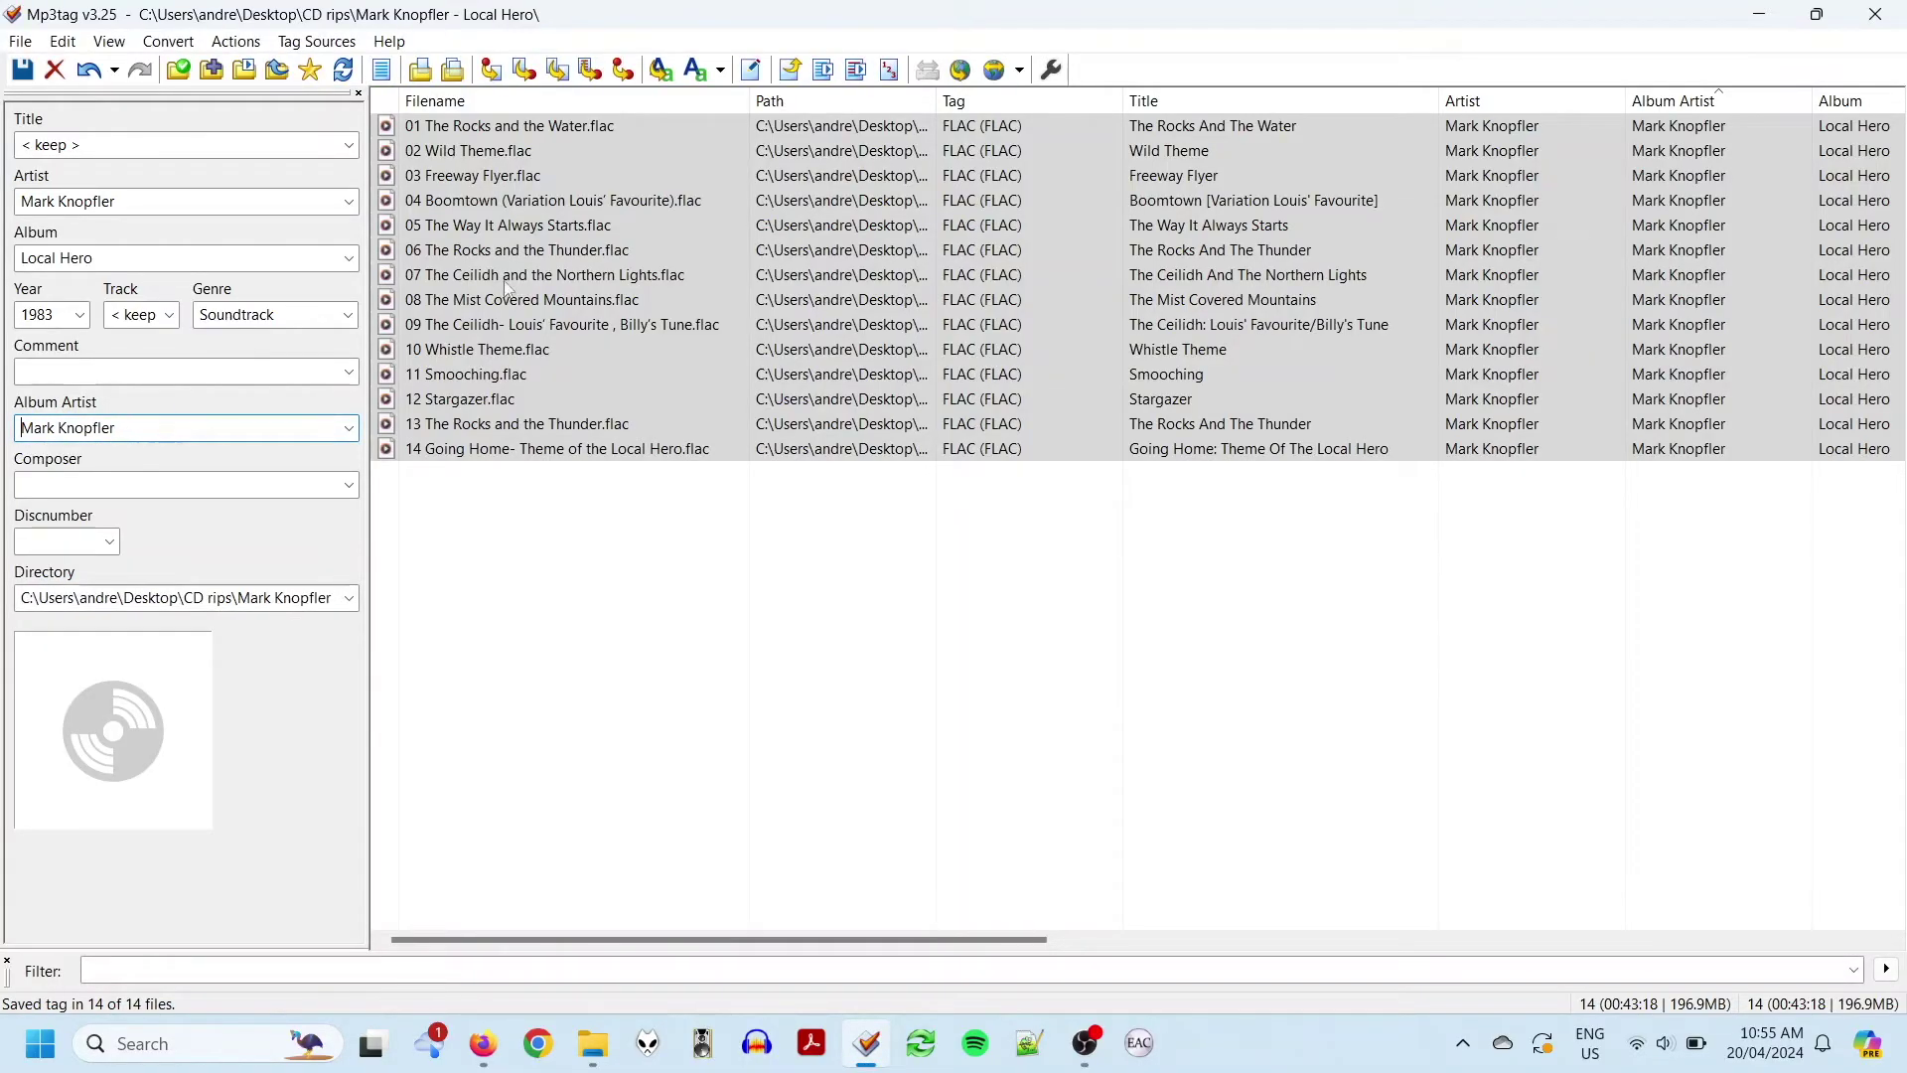
Search MusicBrainz cover art for all the tracks by album Local Hero and artist Mark Knopfler, and preview one release's cover
{"action": "left_click", "coordinate": [590, 9]}
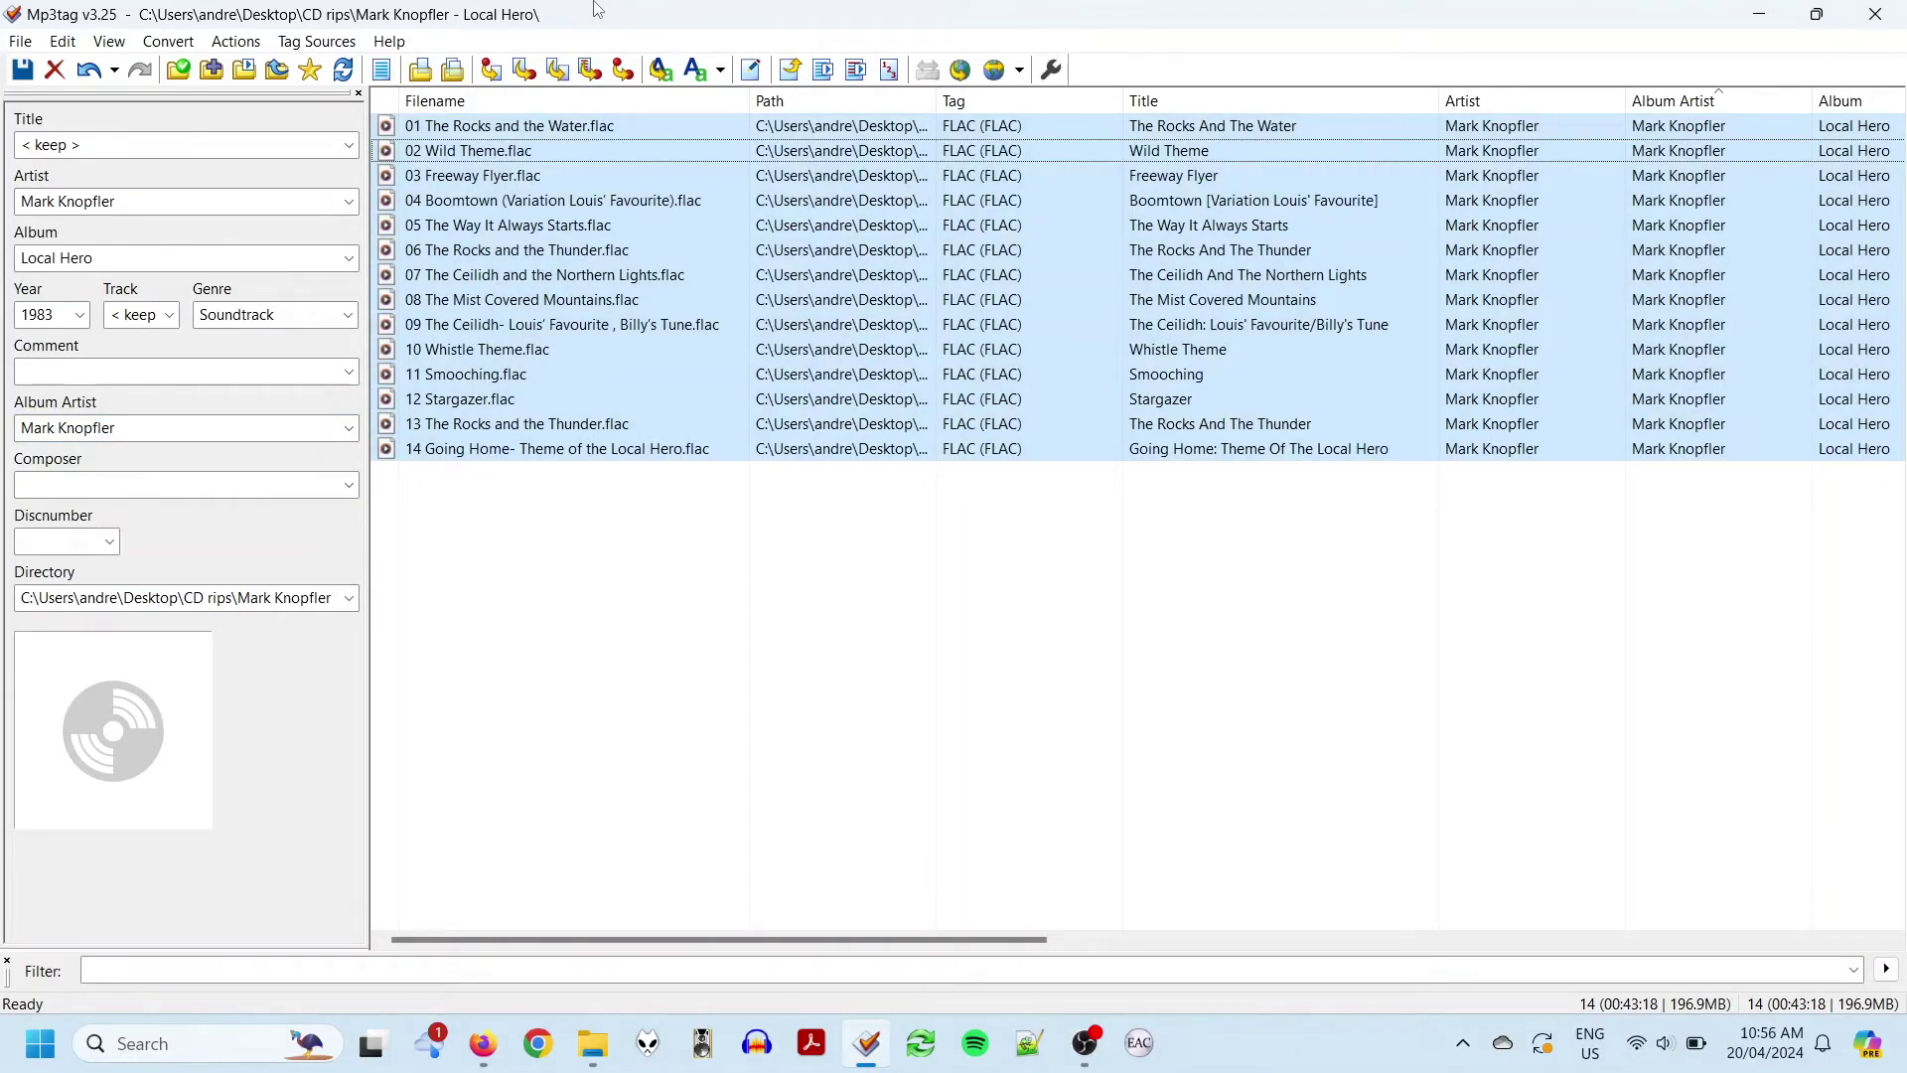
{"action": "left_click", "coordinate": [328, 42]}
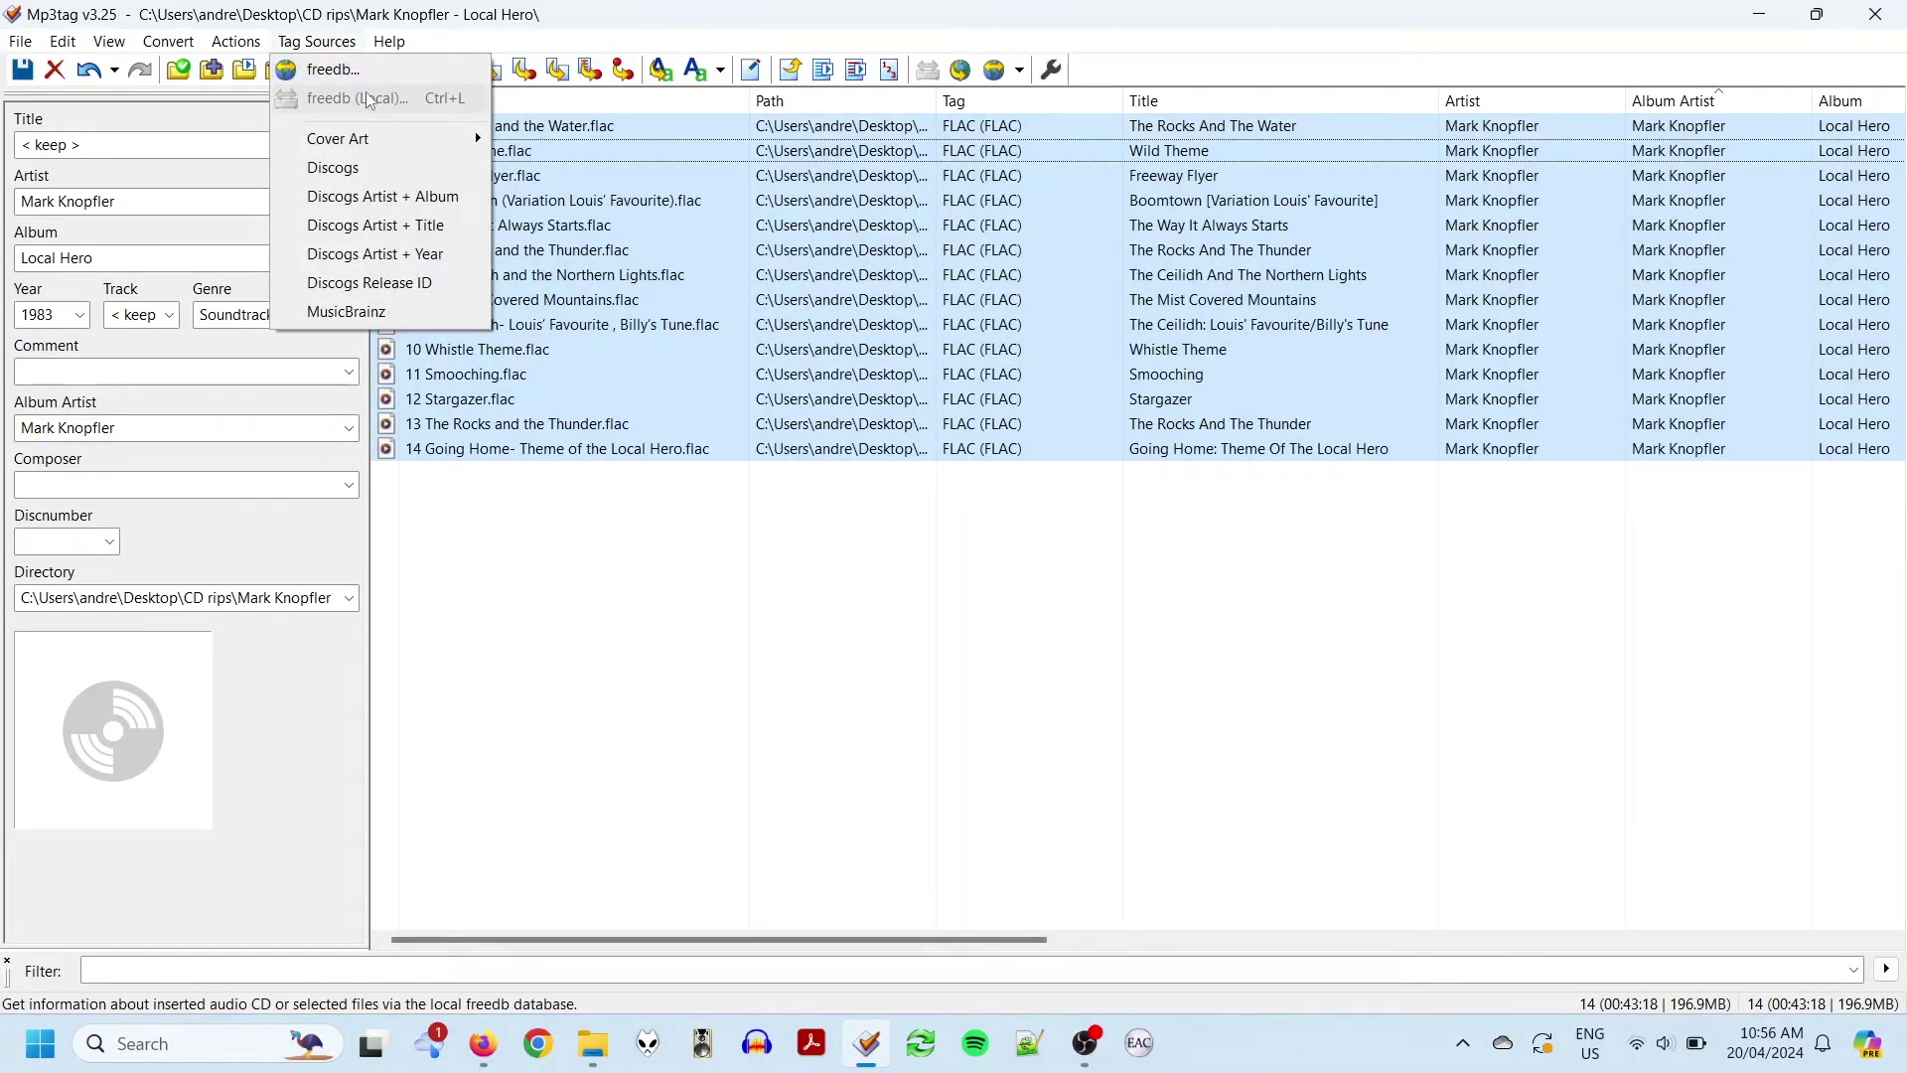
{"action": "mouse_move", "coordinate": [389, 136]}
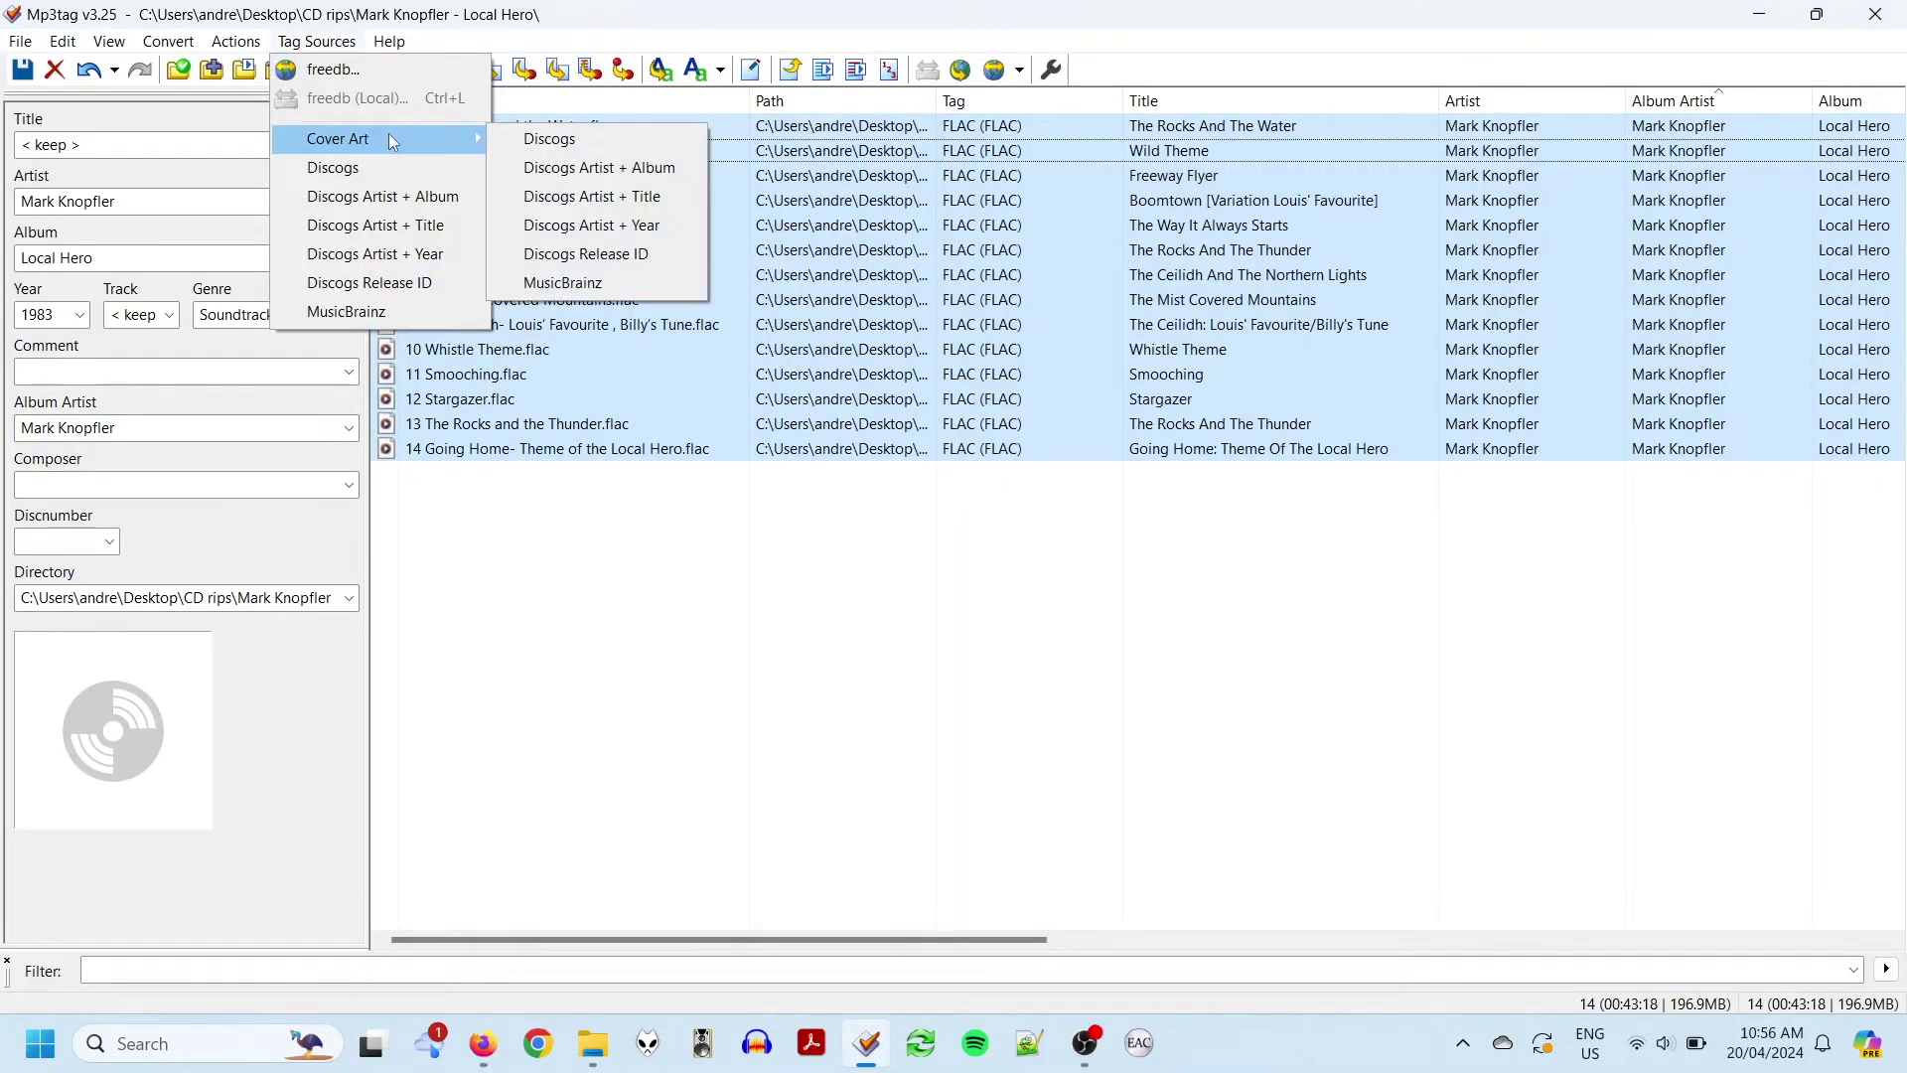
{"action": "left_click", "coordinate": [630, 288]}
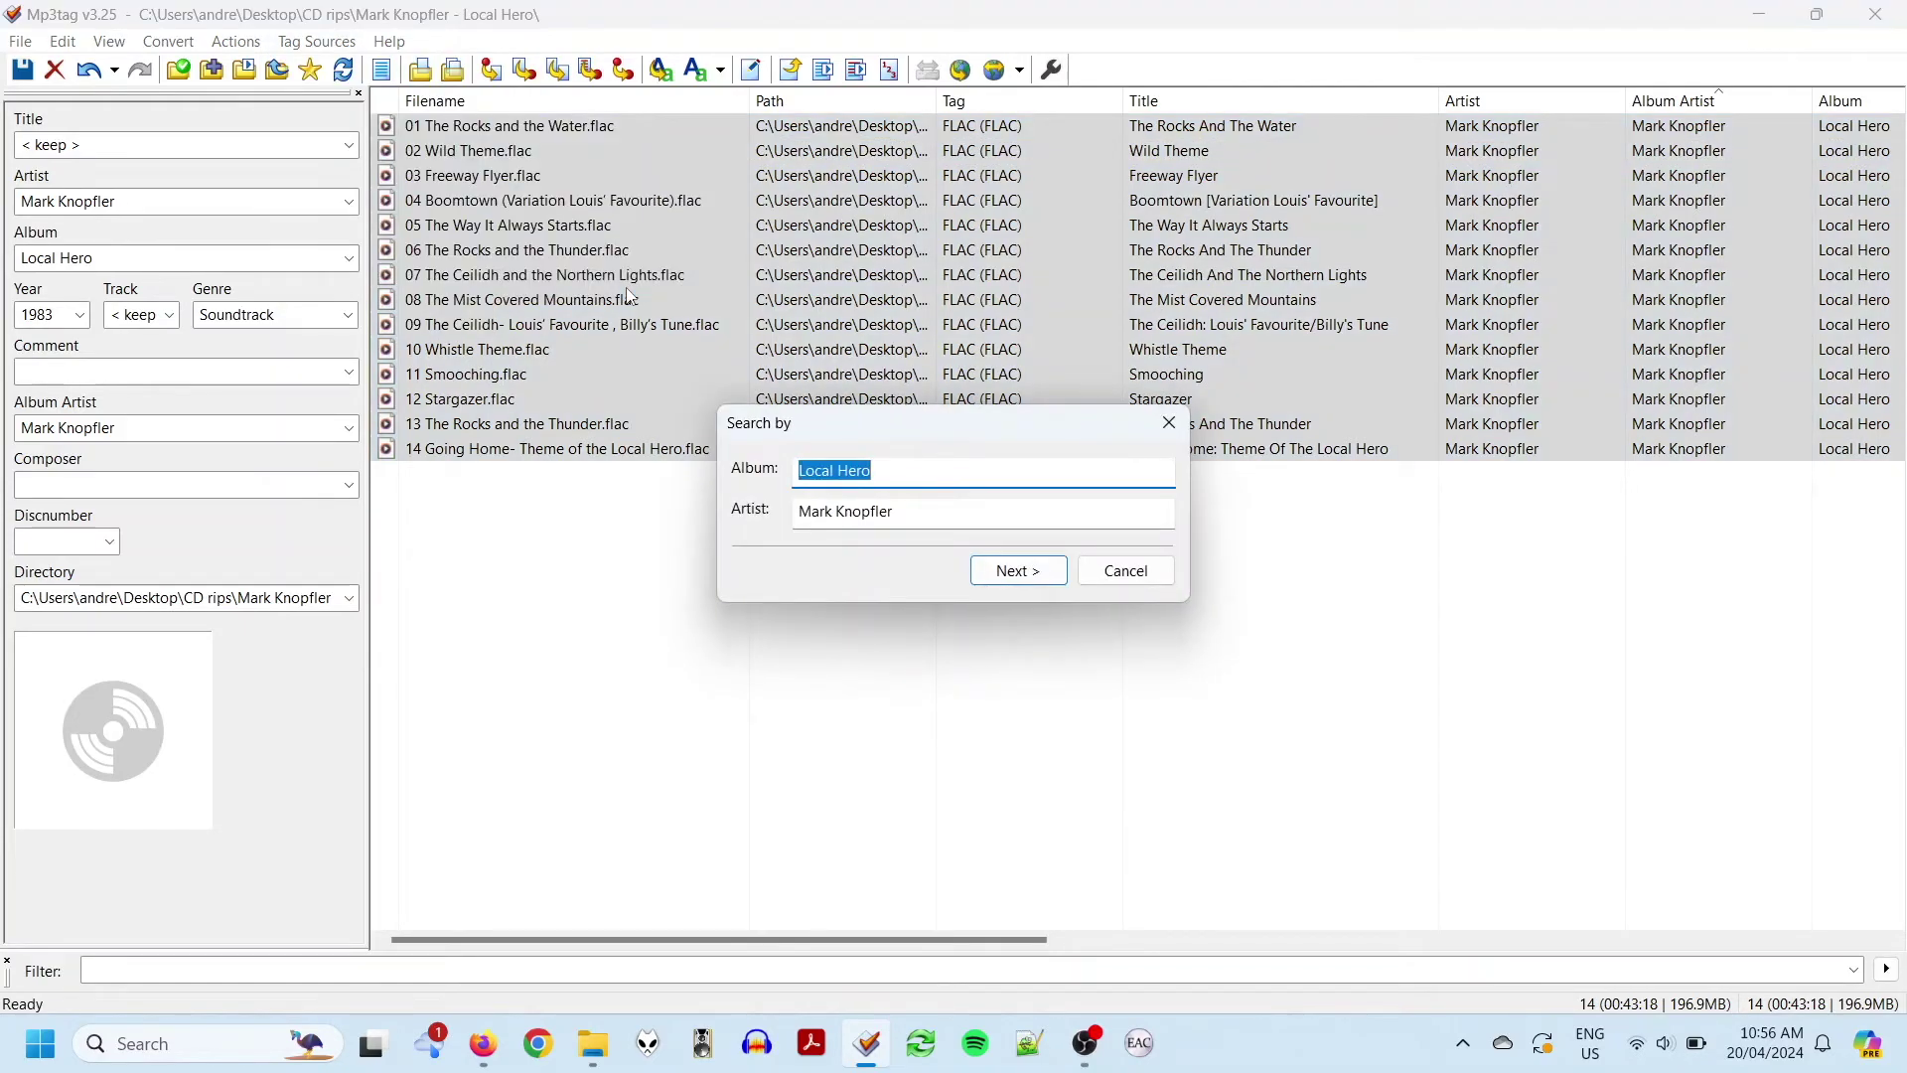
{"action": "left_click", "coordinate": [1023, 576]}
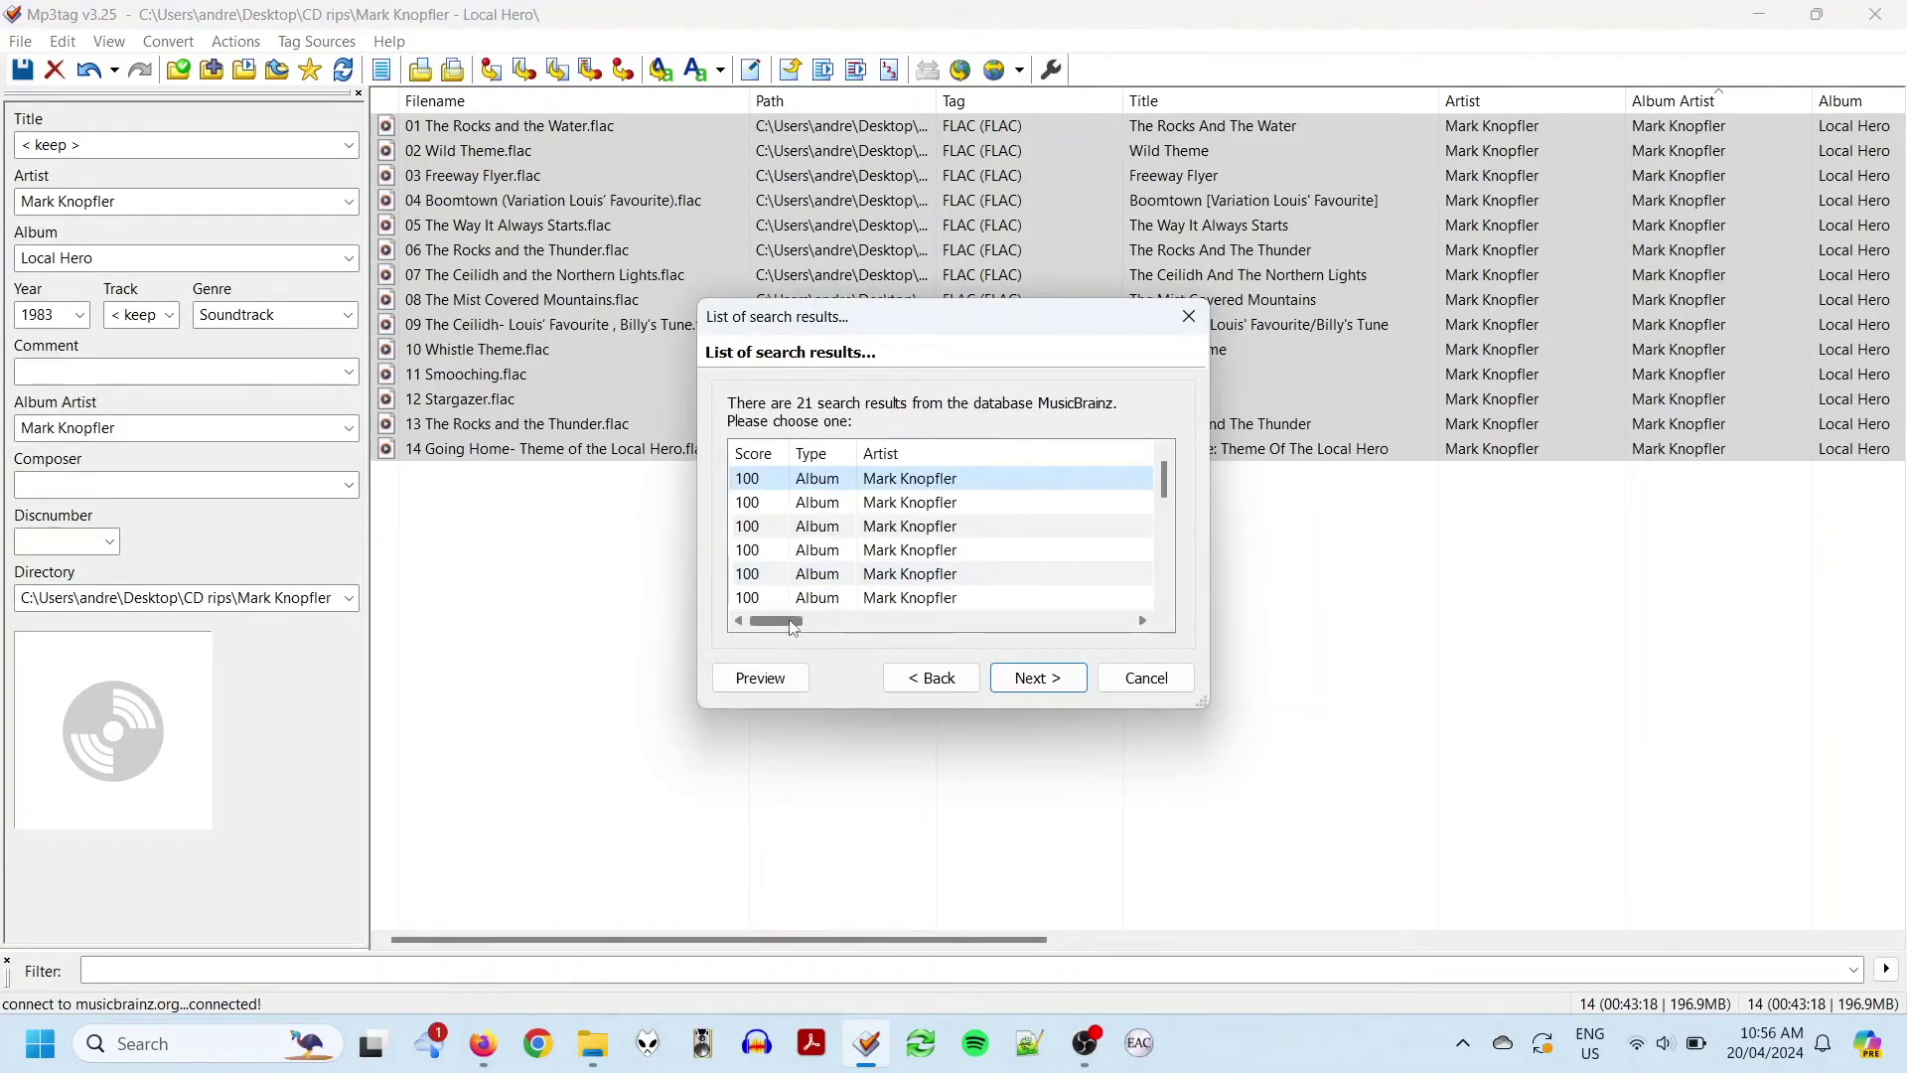
{"action": "mouse_move", "coordinate": [794, 628]}
{"action": "left_mouse_down"}
{"action": "mouse_move", "coordinate": [924, 628]}
{"action": "mouse_move", "coordinate": [774, 636]}
{"action": "left_mouse_up"}
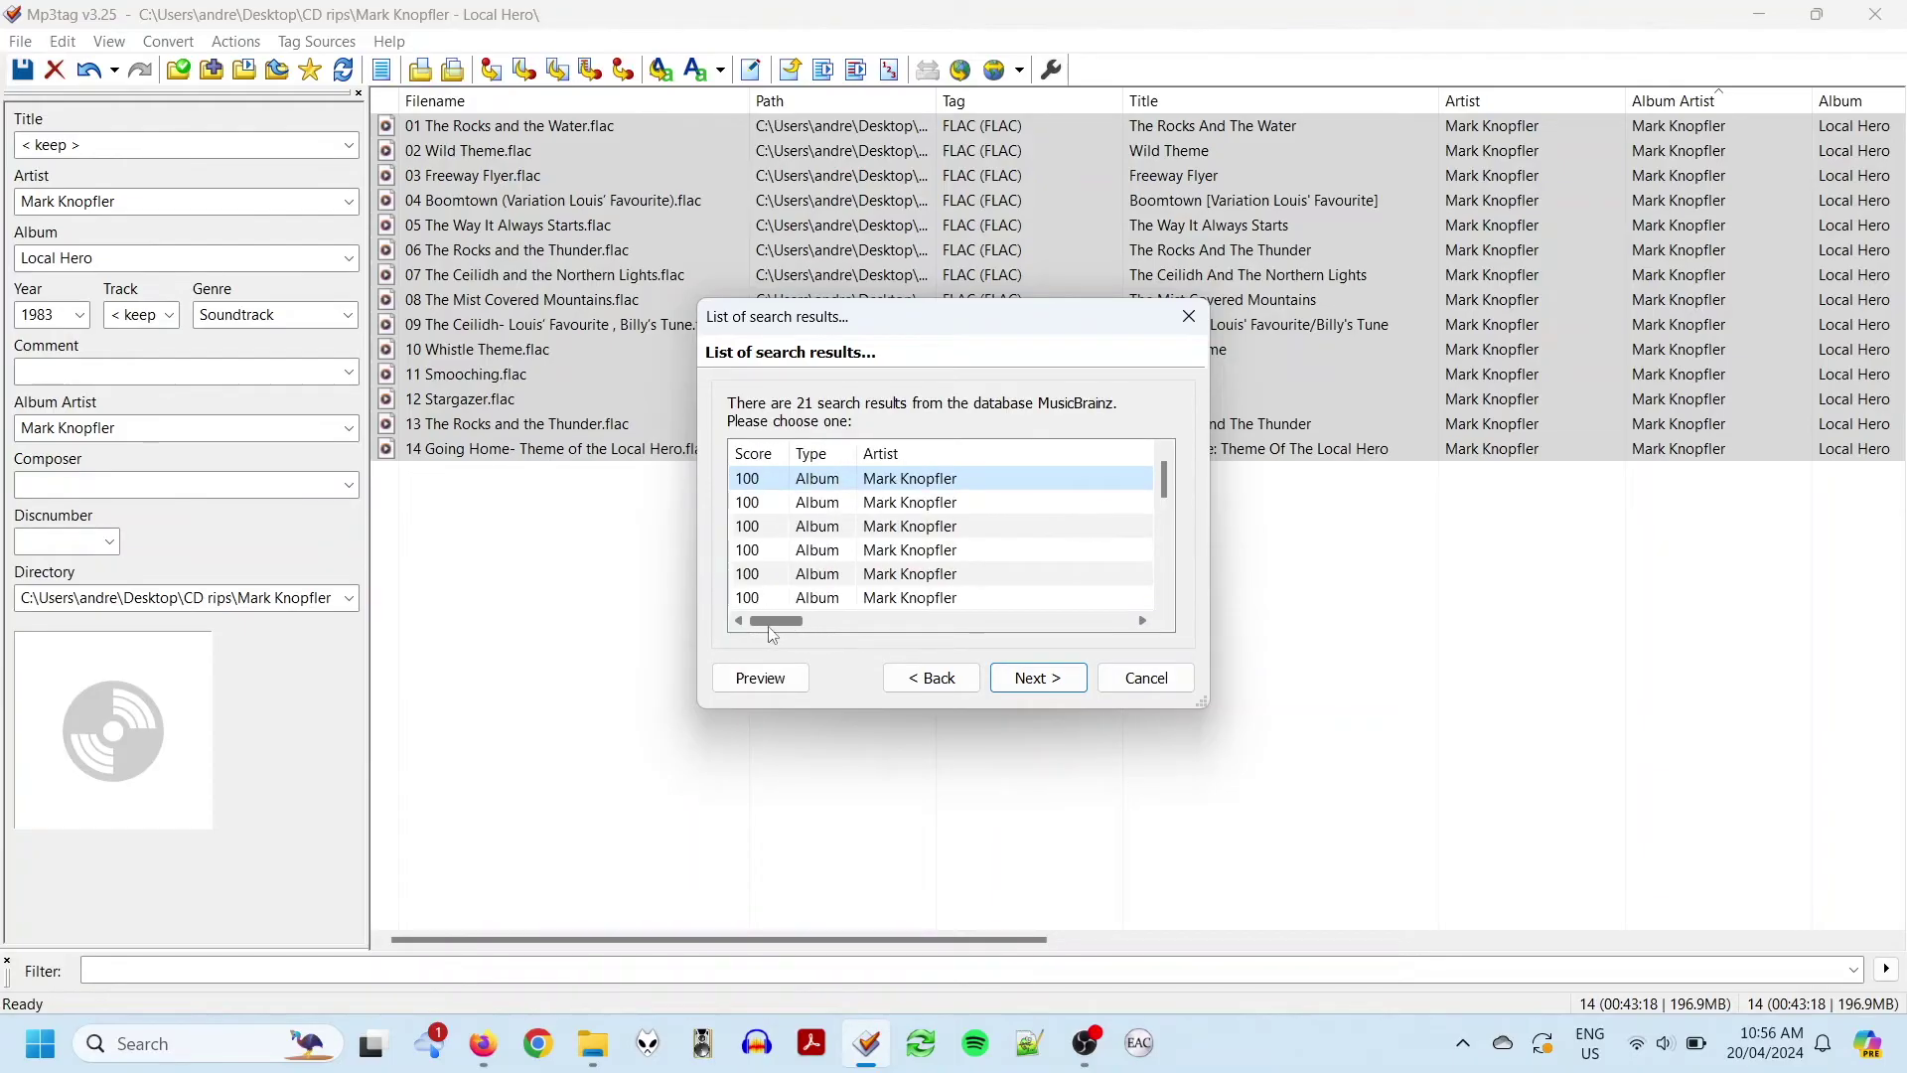
{"action": "left_click", "coordinate": [1059, 691]}
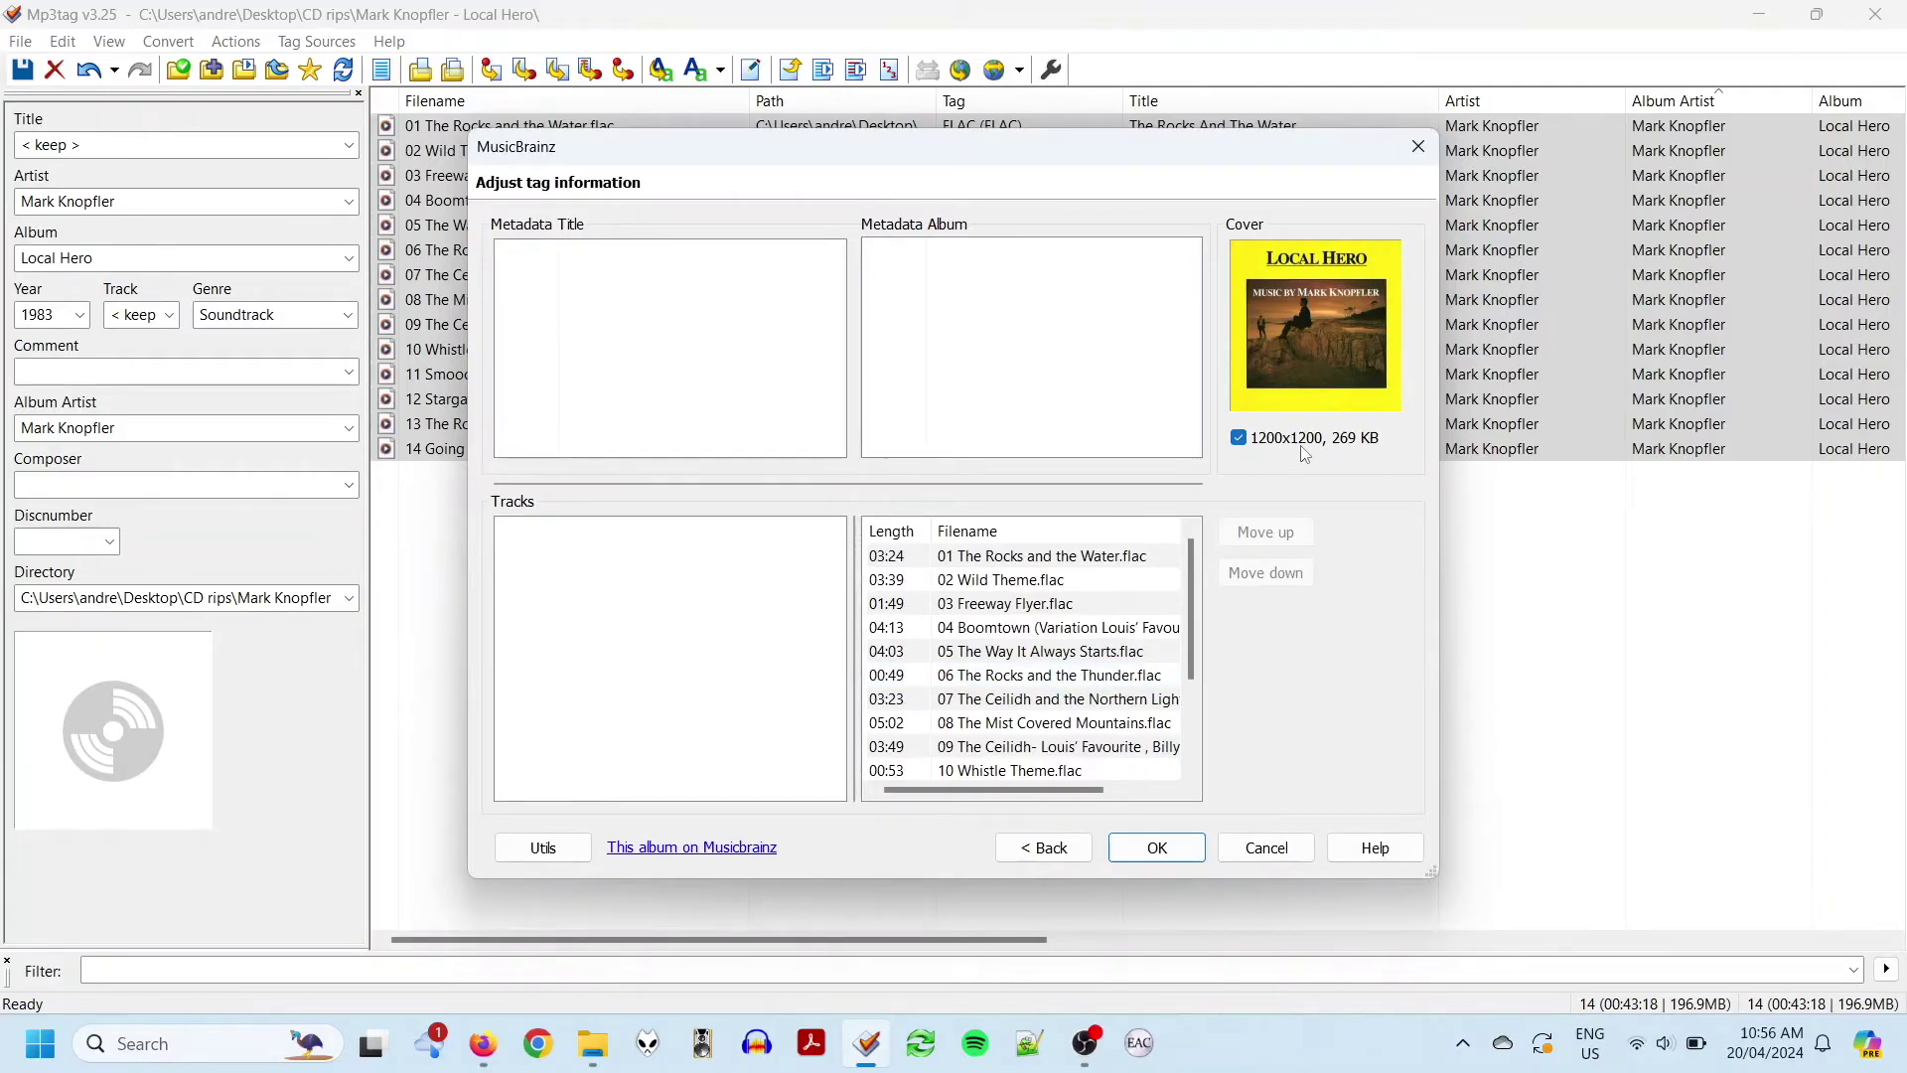
Choose a different MusicBrainz release and apply its 600x578 cover to all the tracks
{"action": "left_click", "coordinate": [1043, 848]}
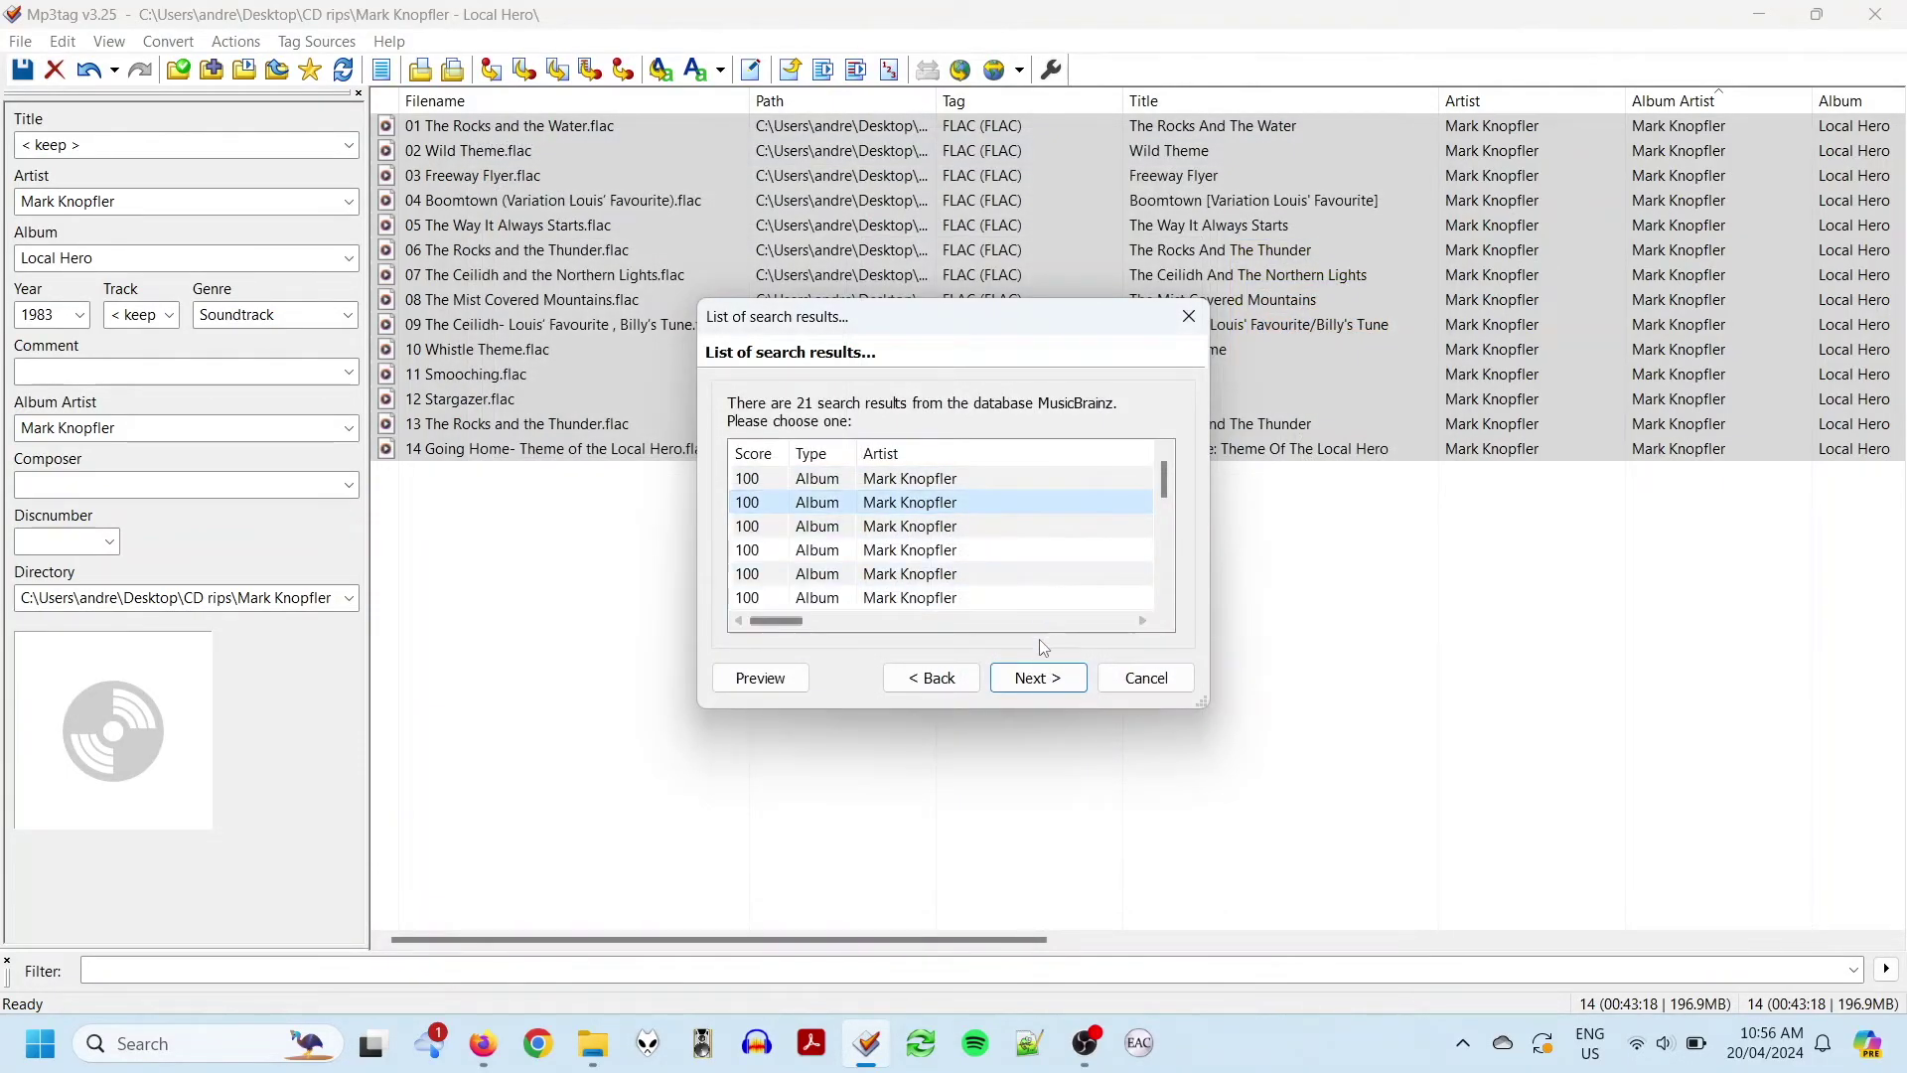
{"action": "left_click", "coordinate": [1055, 691]}
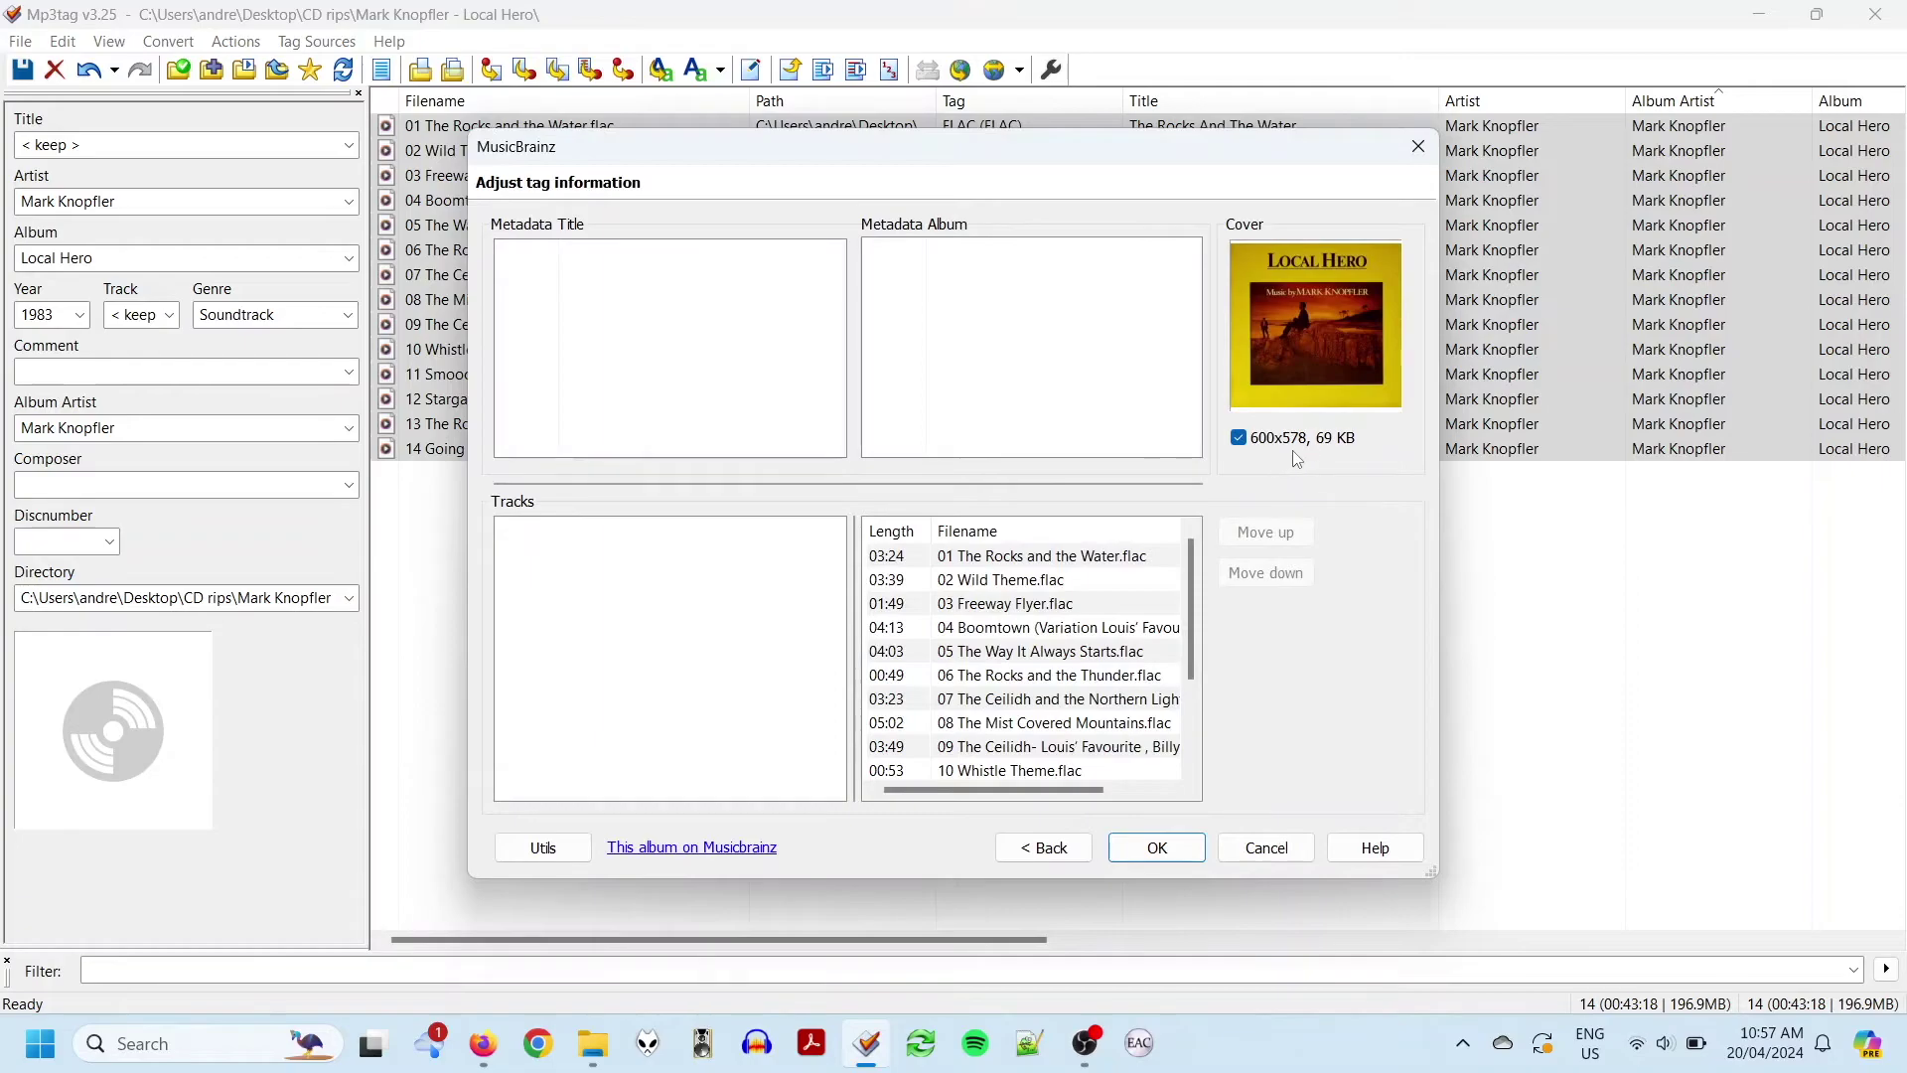
{"action": "left_click", "coordinate": [1157, 847]}
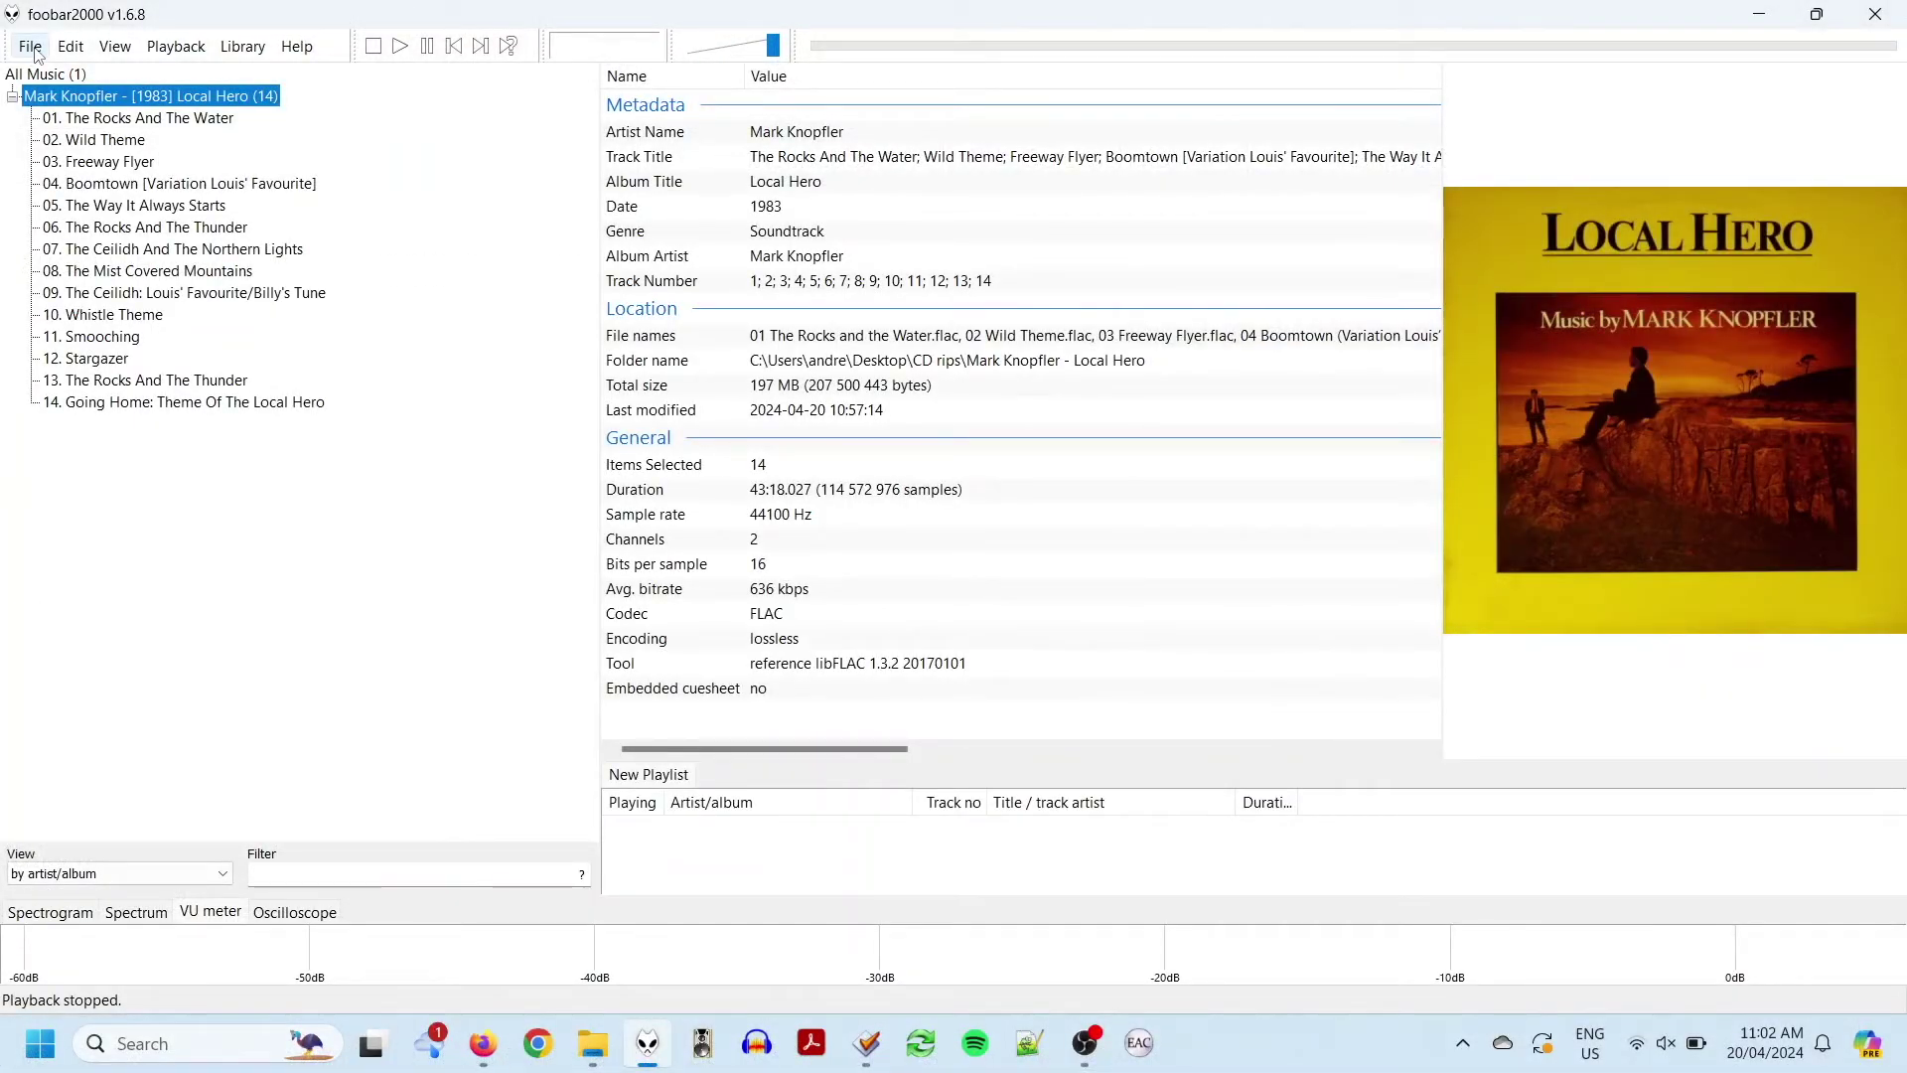
Switch to foobar2000 and check the monitored CD rips folder in the Media Library preferences
{"action": "left_click", "coordinate": [33, 49]}
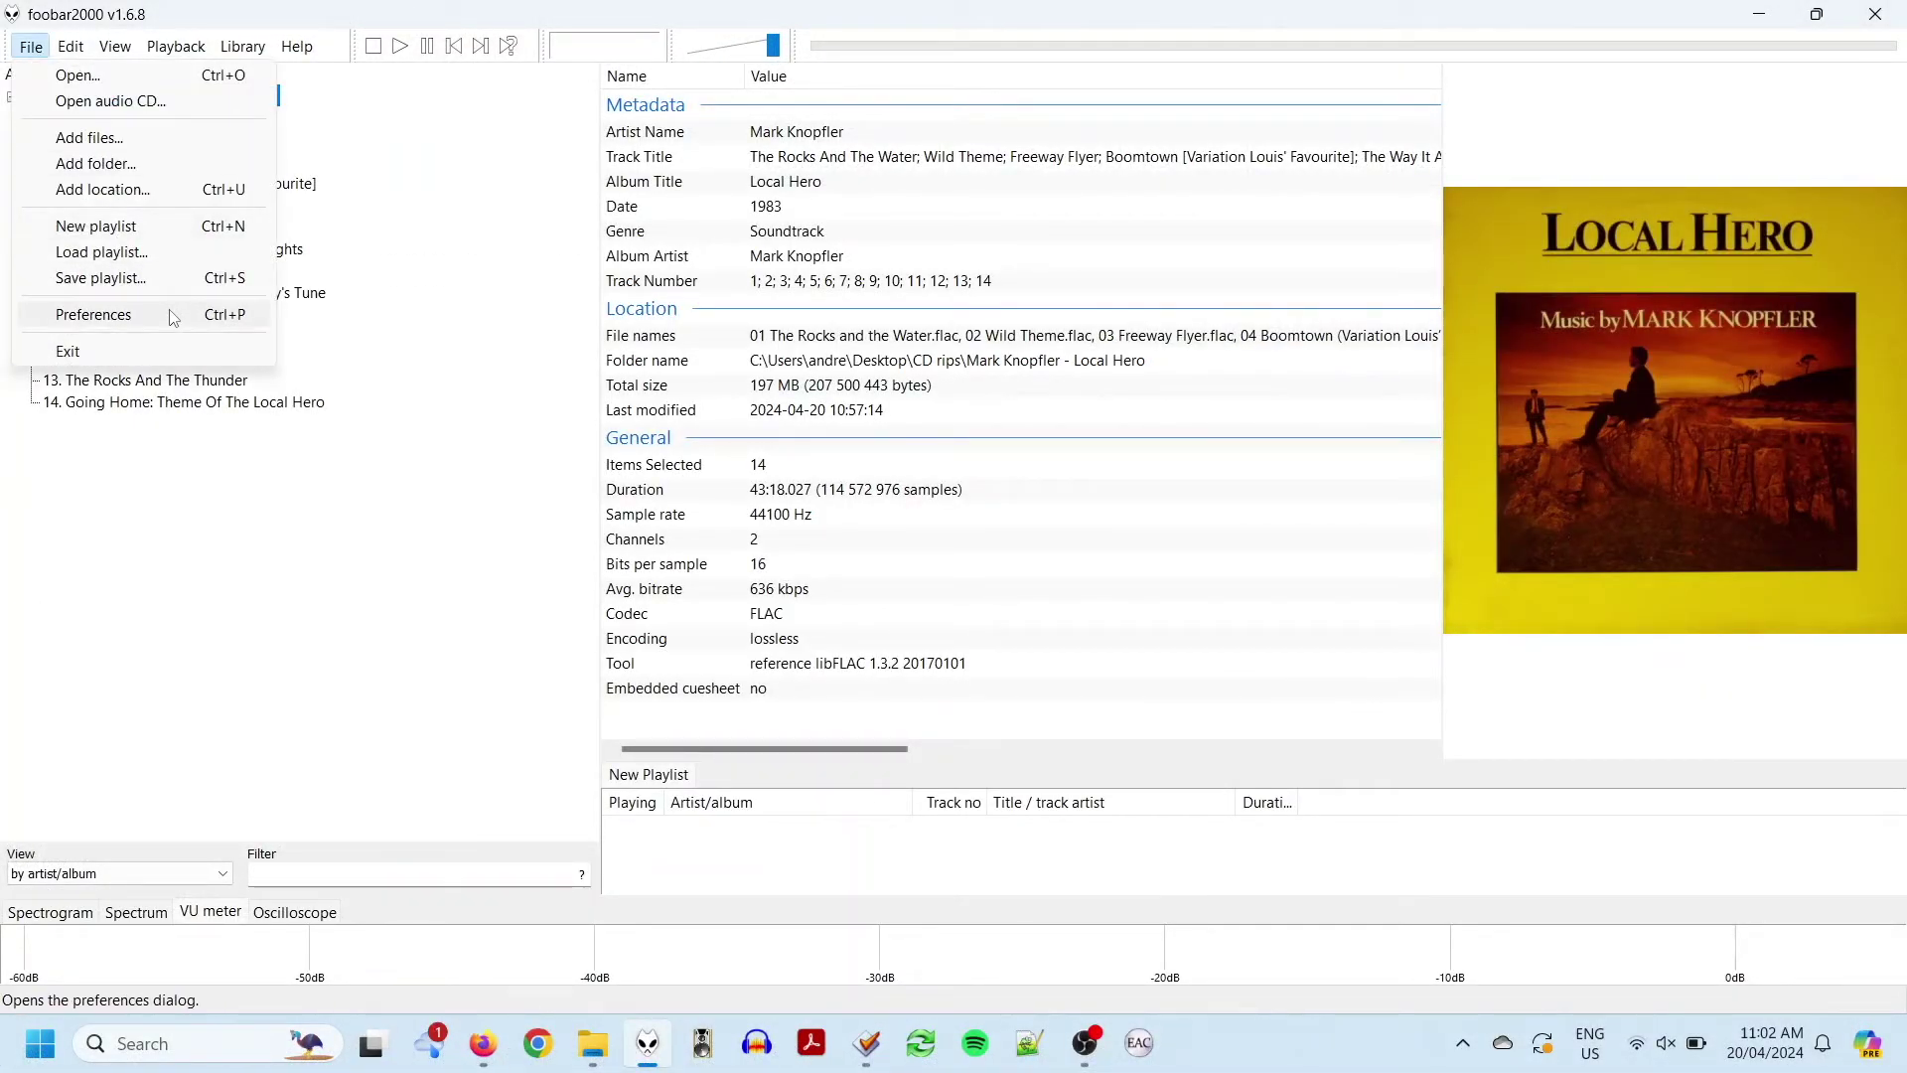
{"action": "left_click", "coordinate": [93, 315]}
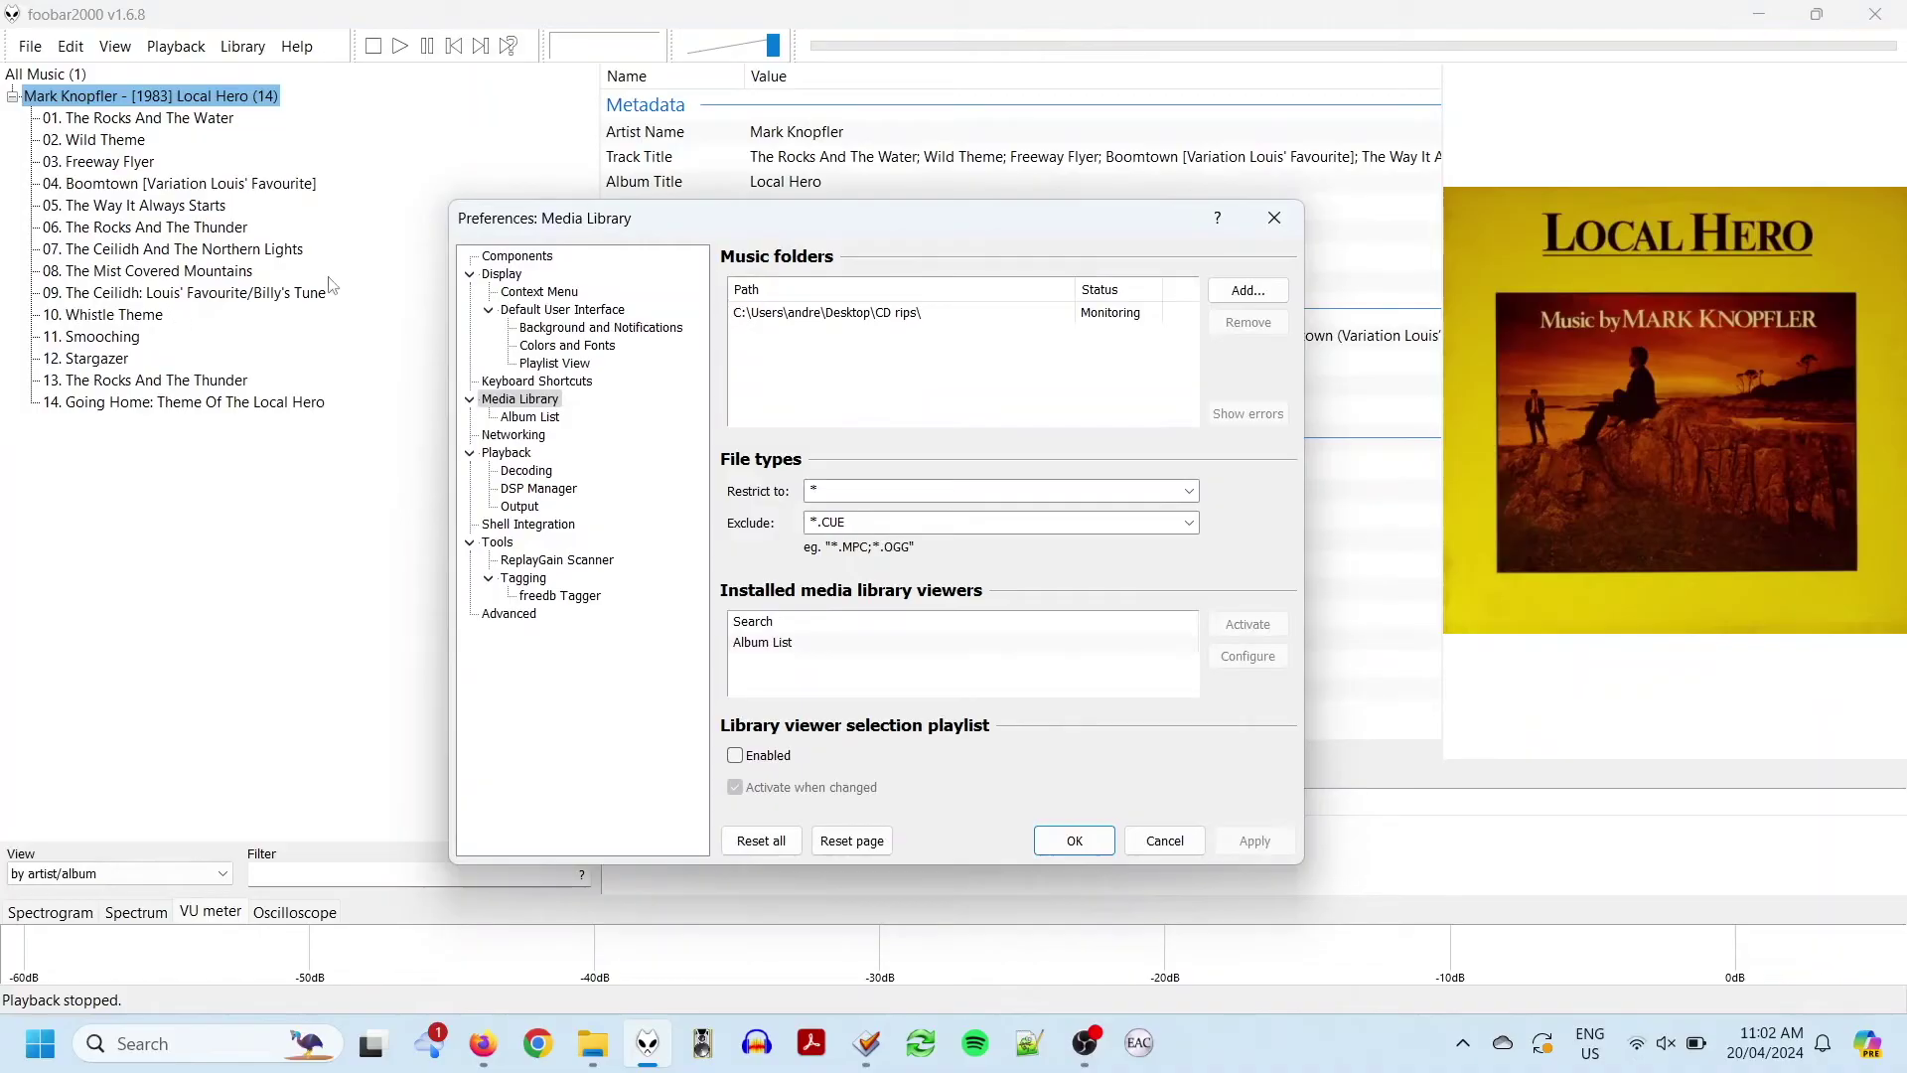
{"action": "left_click", "coordinate": [972, 317]}
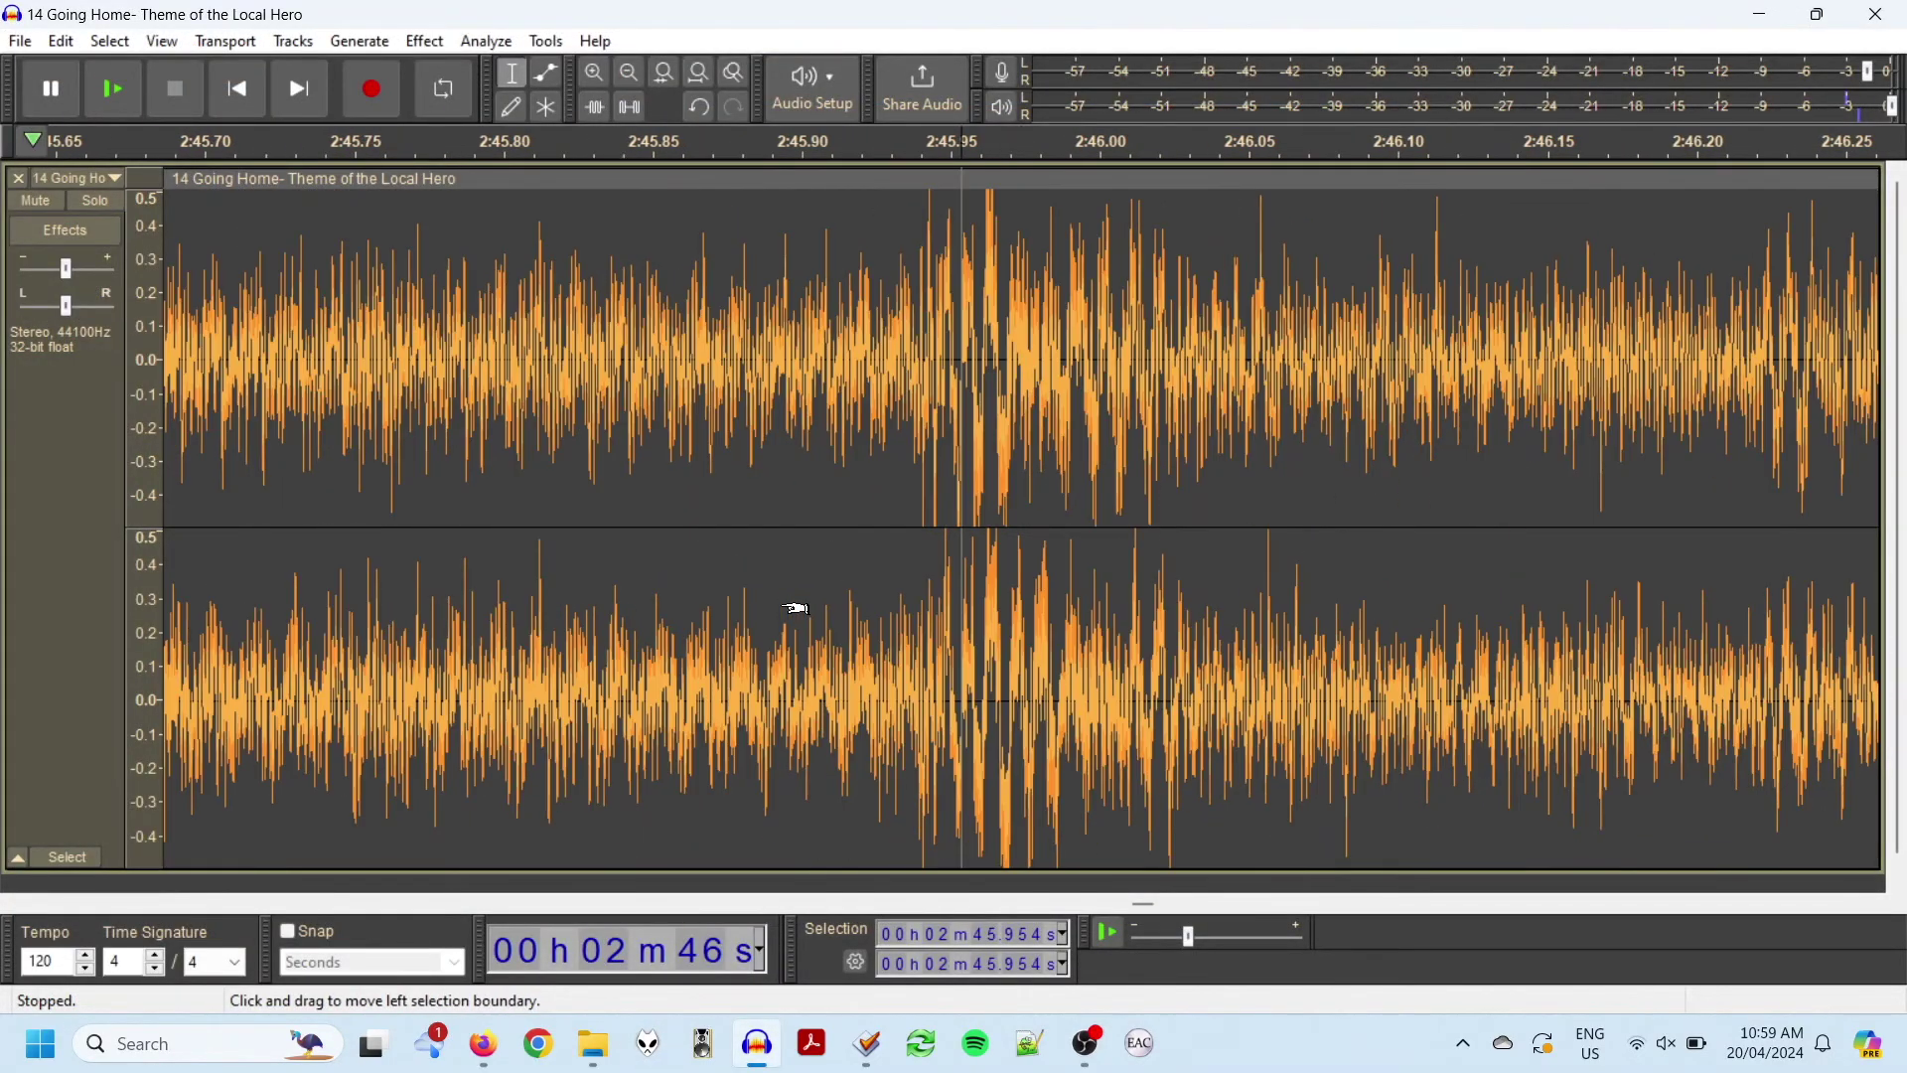
Switch to Audacity and examine the waveform of "14 Going Home- Theme of the Local Hero" from about 2:10 to 3:20
{"action": "key", "text": "ctrl+3"}
{"action": "key", "text": "ctrl+3"}
{"action": "key", "text": "ctrl+3"}
{"action": "key", "text": "ctrl+3"}
{"action": "key", "text": "ctrl+3"}
{"action": "key", "text": "ctrl+3"}
{"action": "key", "text": "ctrl+3"}
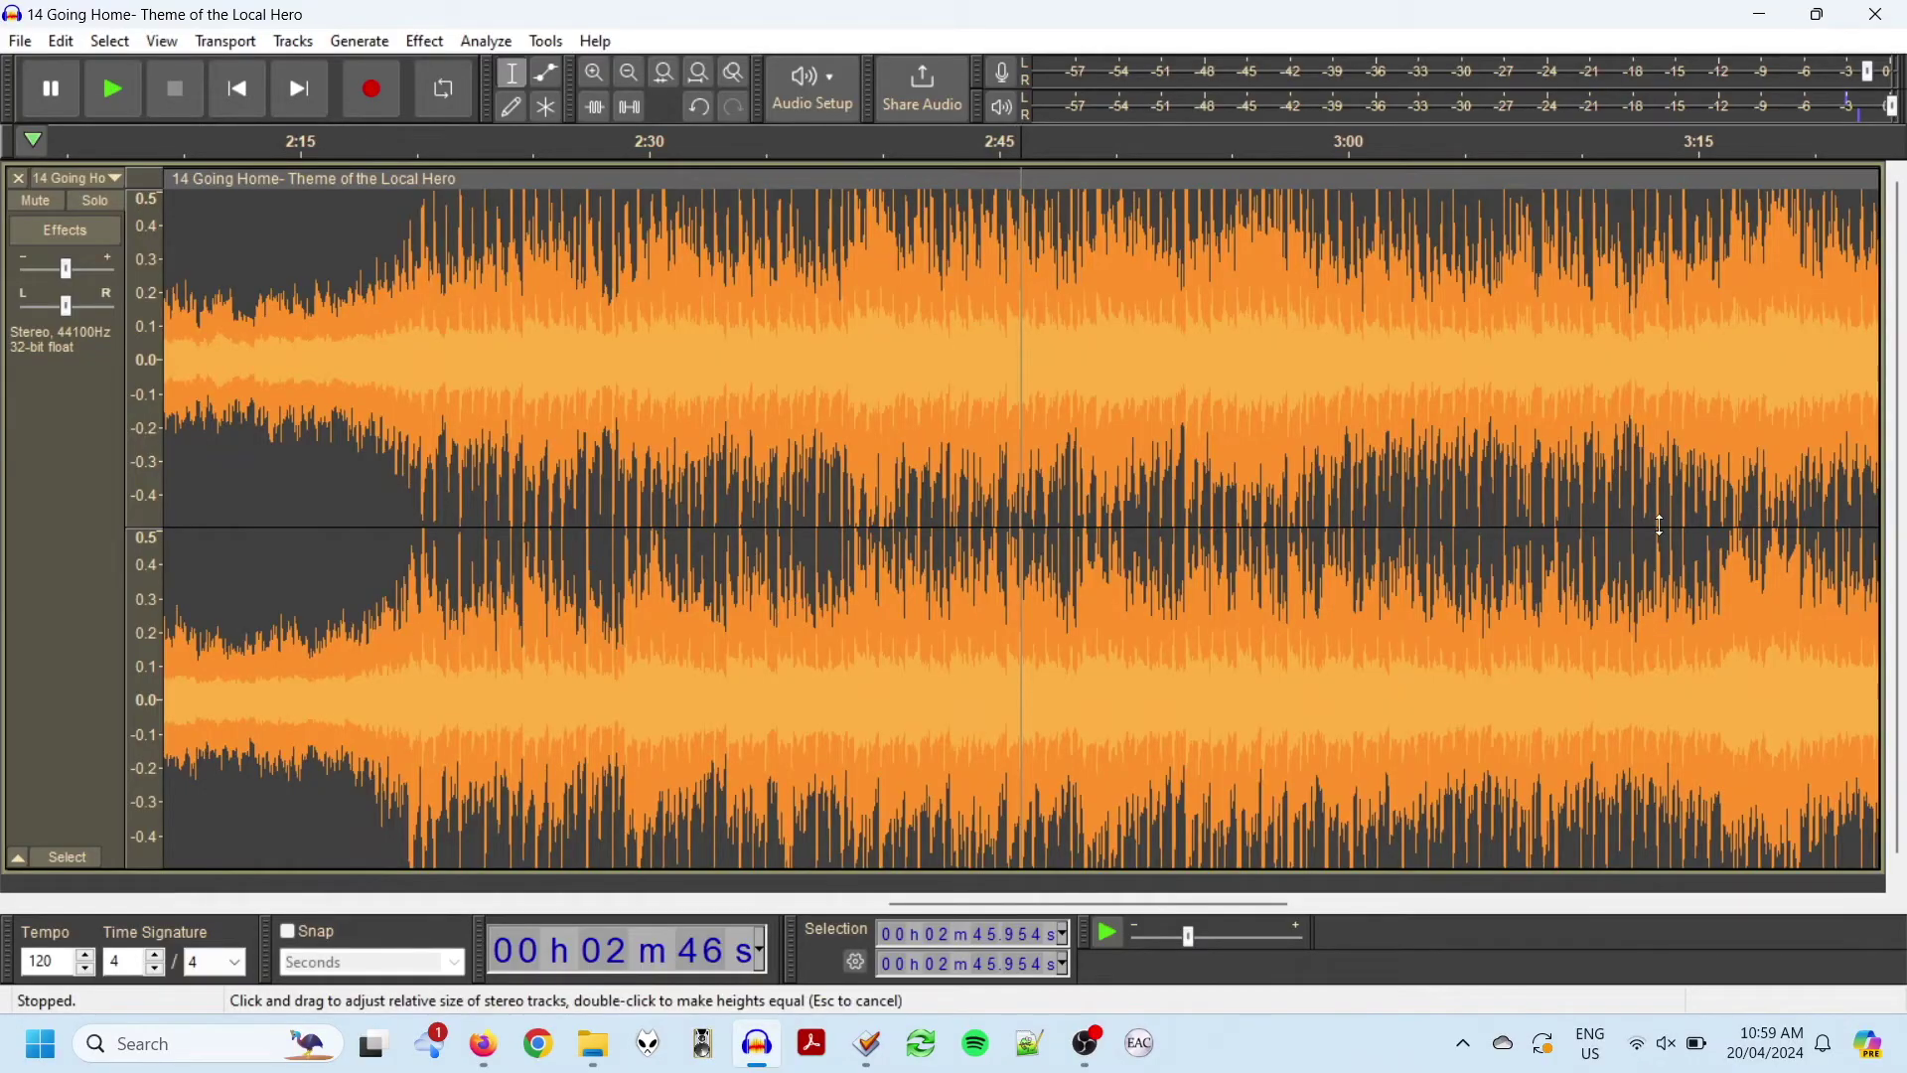
Examine the waveform around 3:19 of the track at sub-second scale
{"action": "left_click", "coordinate": [1798, 544]}
{"action": "key", "text": "ctrl+1"}
{"action": "key", "text": "ctrl+1"}
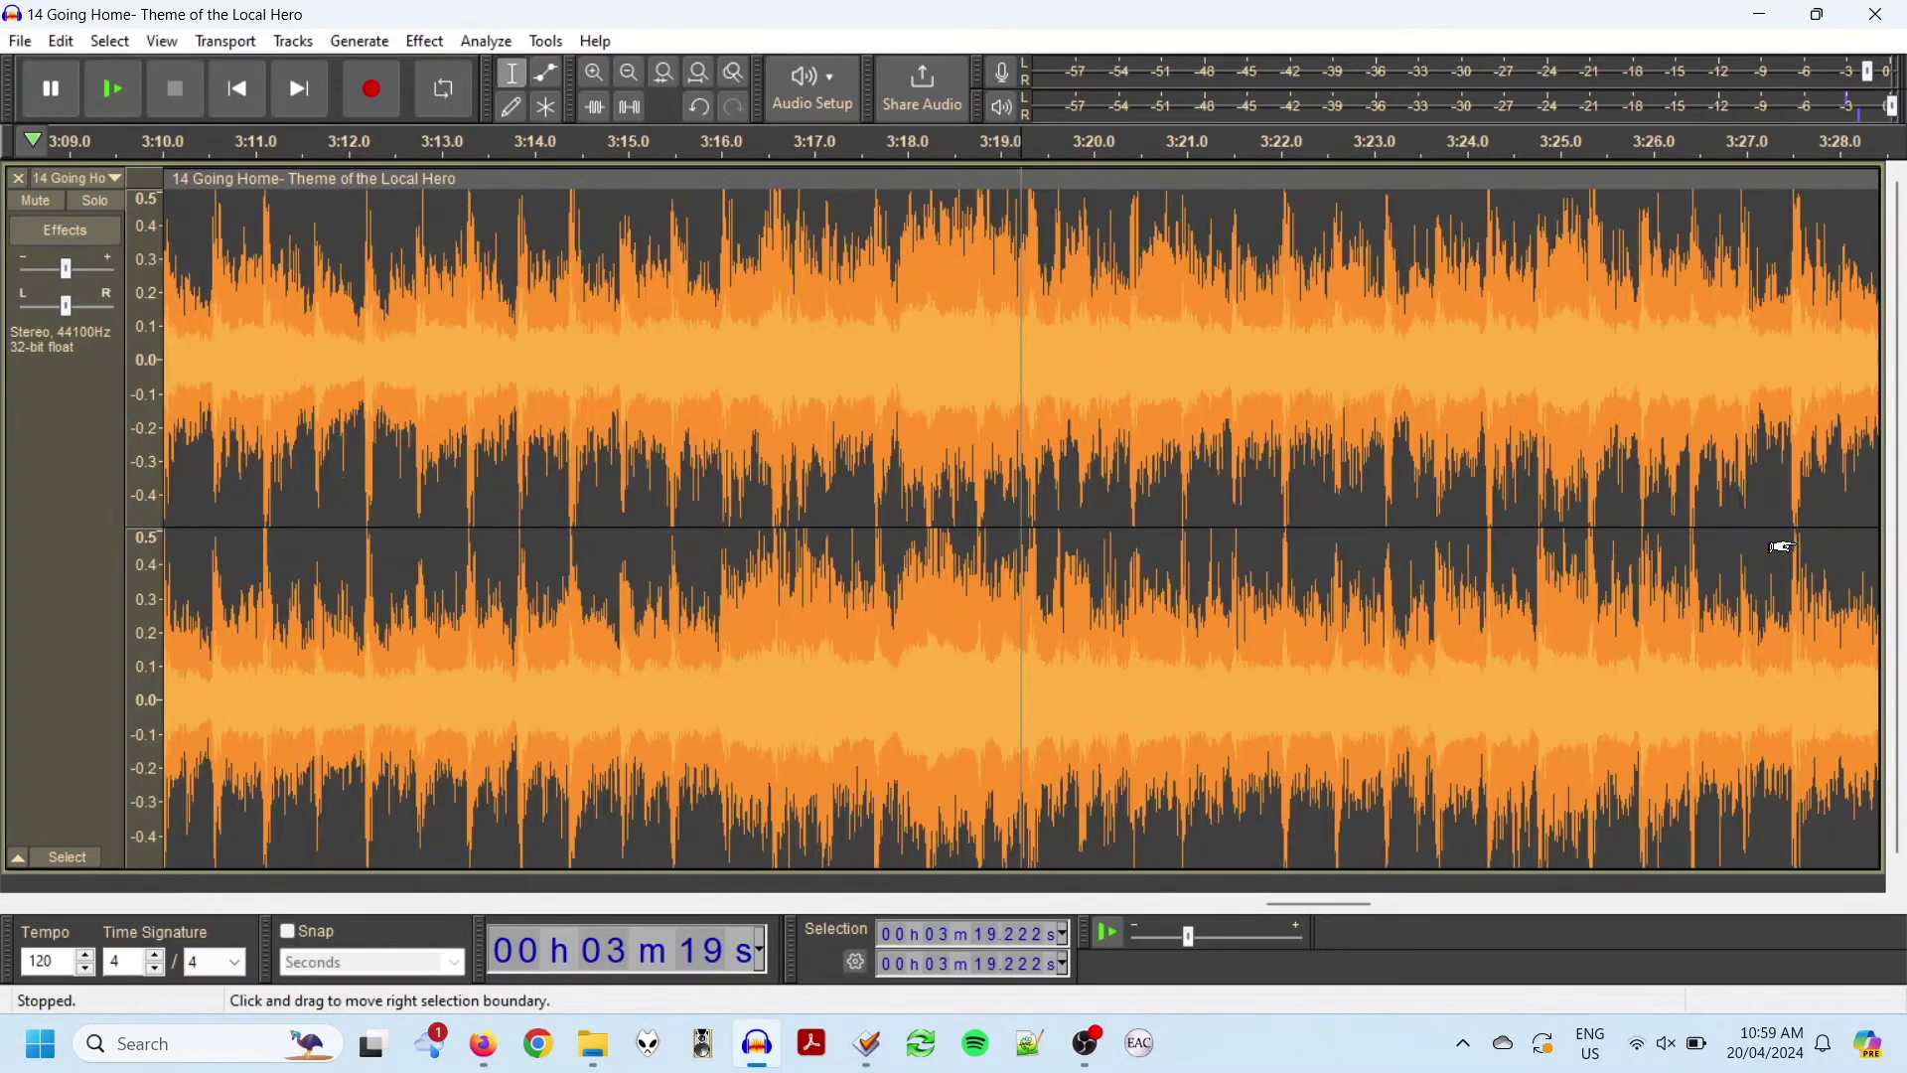
{"action": "key", "text": "ctrl+1"}
{"action": "key", "text": "ctrl+1"}
{"action": "key", "text": "ctrl+1"}
{"action": "key", "text": "ctrl+1"}
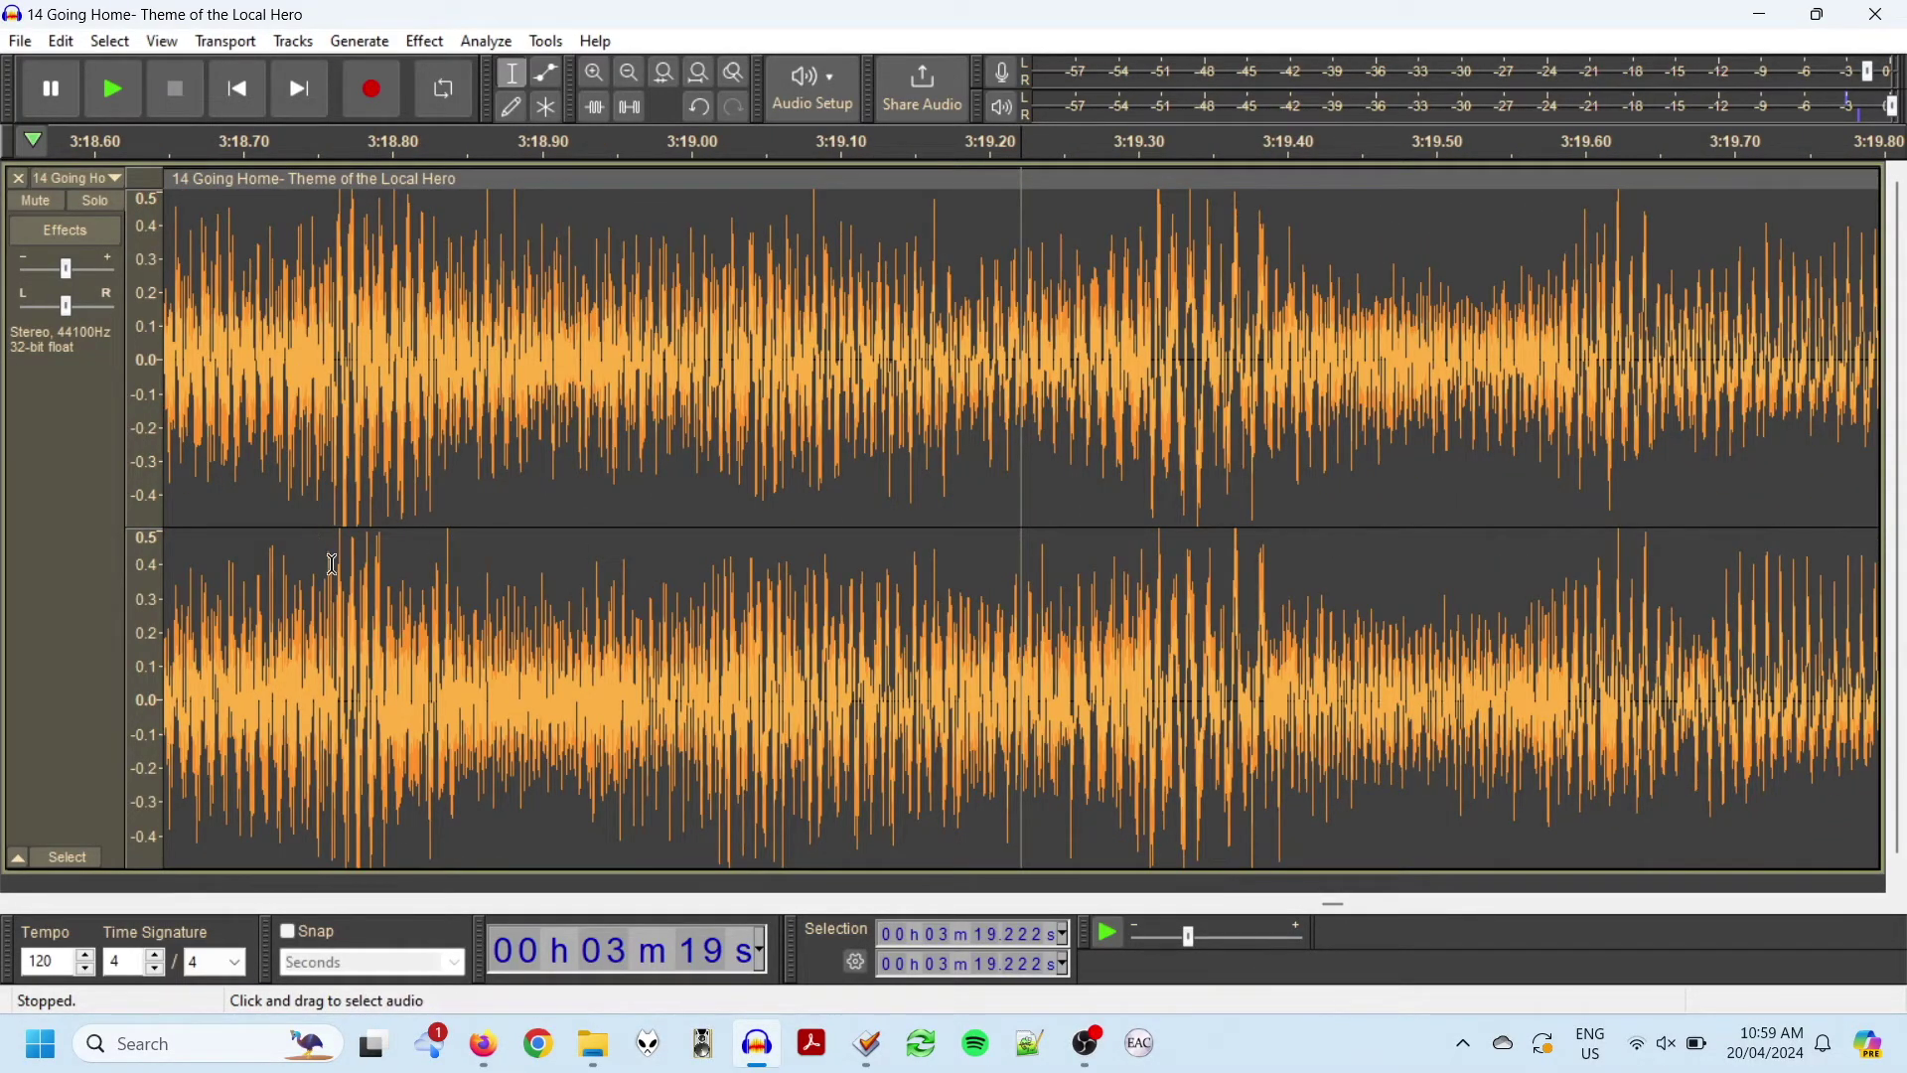
Examine the waveform peaks near 3:18.77 at millisecond scale and return to a wide view of the track
{"action": "left_click", "coordinate": [351, 581]}
{"action": "key", "text": "ctrl+1"}
{"action": "key", "text": "ctrl+1"}
{"action": "key", "text": "ctrl+1"}
{"action": "key", "text": "ctrl+1"}
{"action": "key", "text": "ctrl+1"}
{"action": "key", "text": "ctrl+1"}
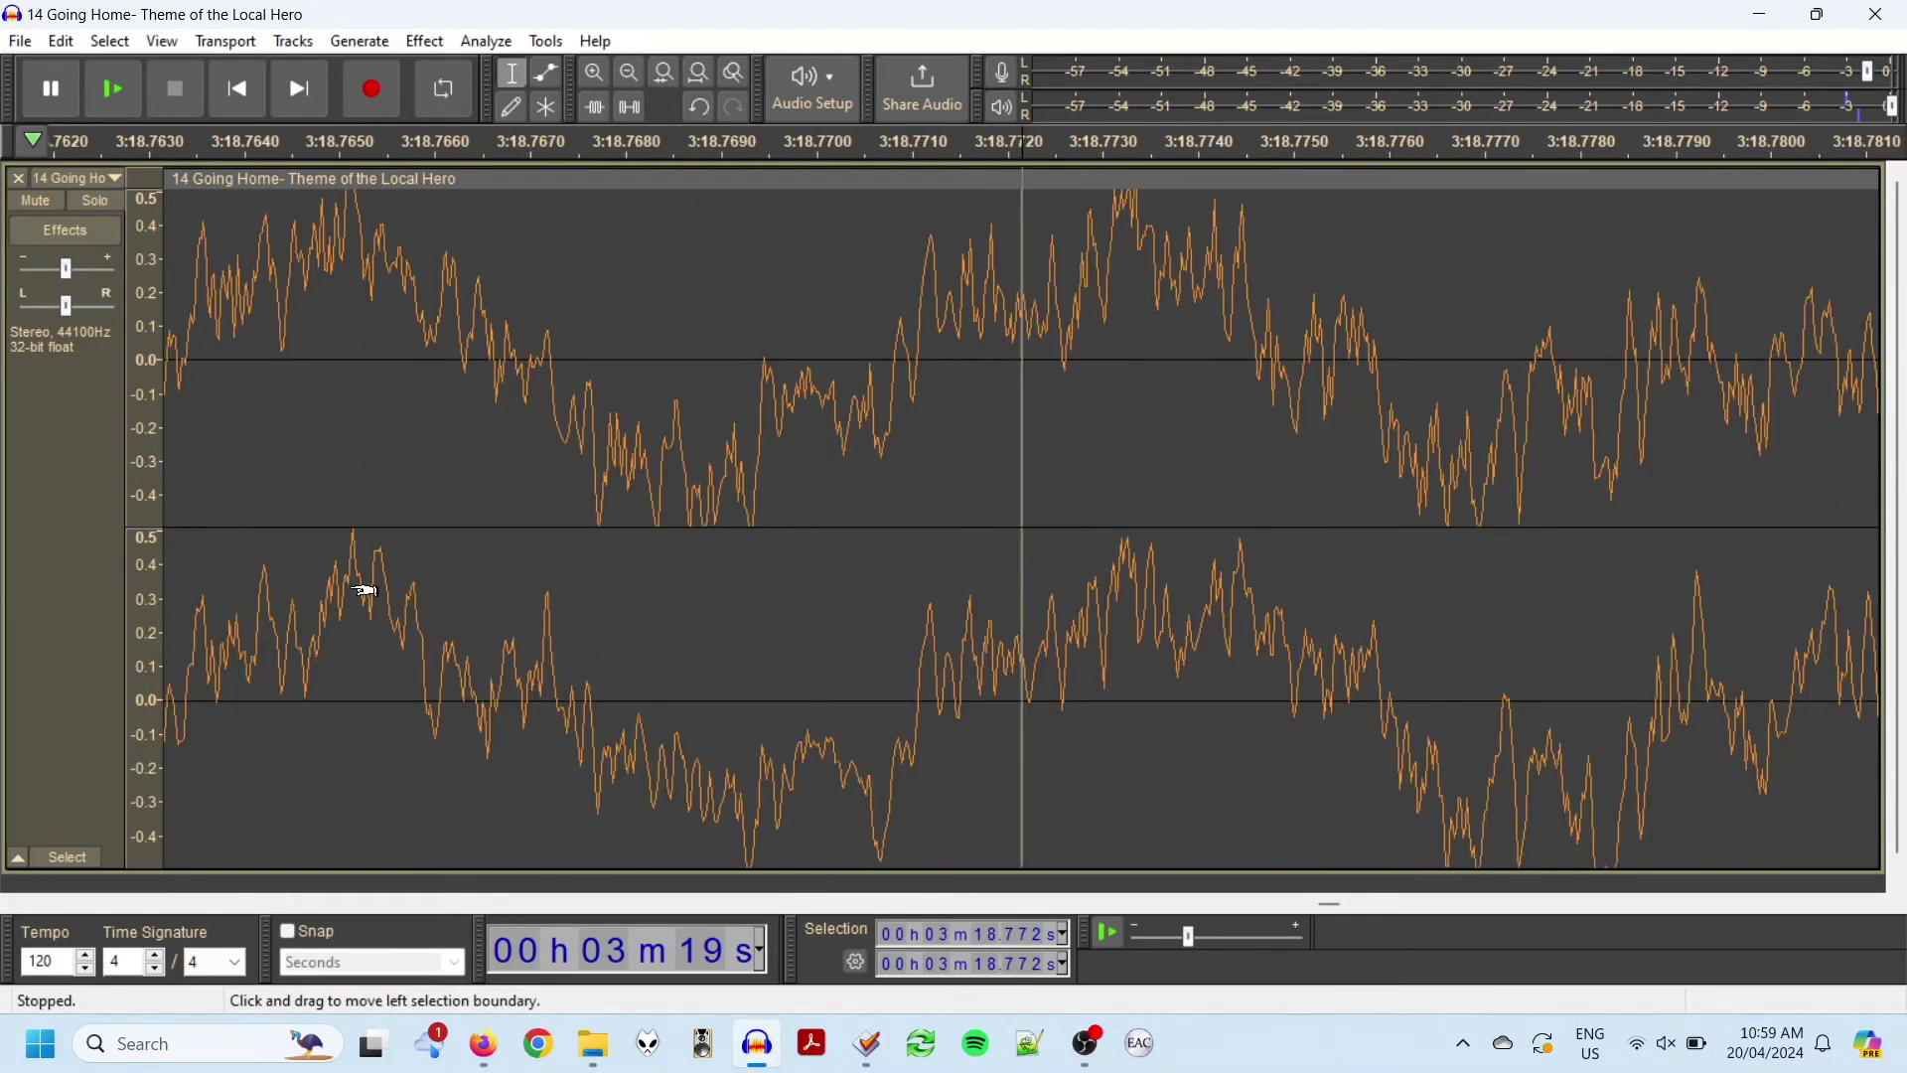
{"action": "key", "text": "ctrl+3"}
{"action": "key", "text": "ctrl+3"}
{"action": "key", "text": "ctrl+3"}
{"action": "key", "text": "ctrl+3"}
{"action": "key", "text": "ctrl+3"}
{"action": "key", "text": "ctrl+3"}
{"action": "key", "text": "ctrl+3"}
{"action": "key", "text": "ctrl+3"}
{"action": "key", "text": "ctrl+3"}
{"action": "key", "text": "ctrl+3"}
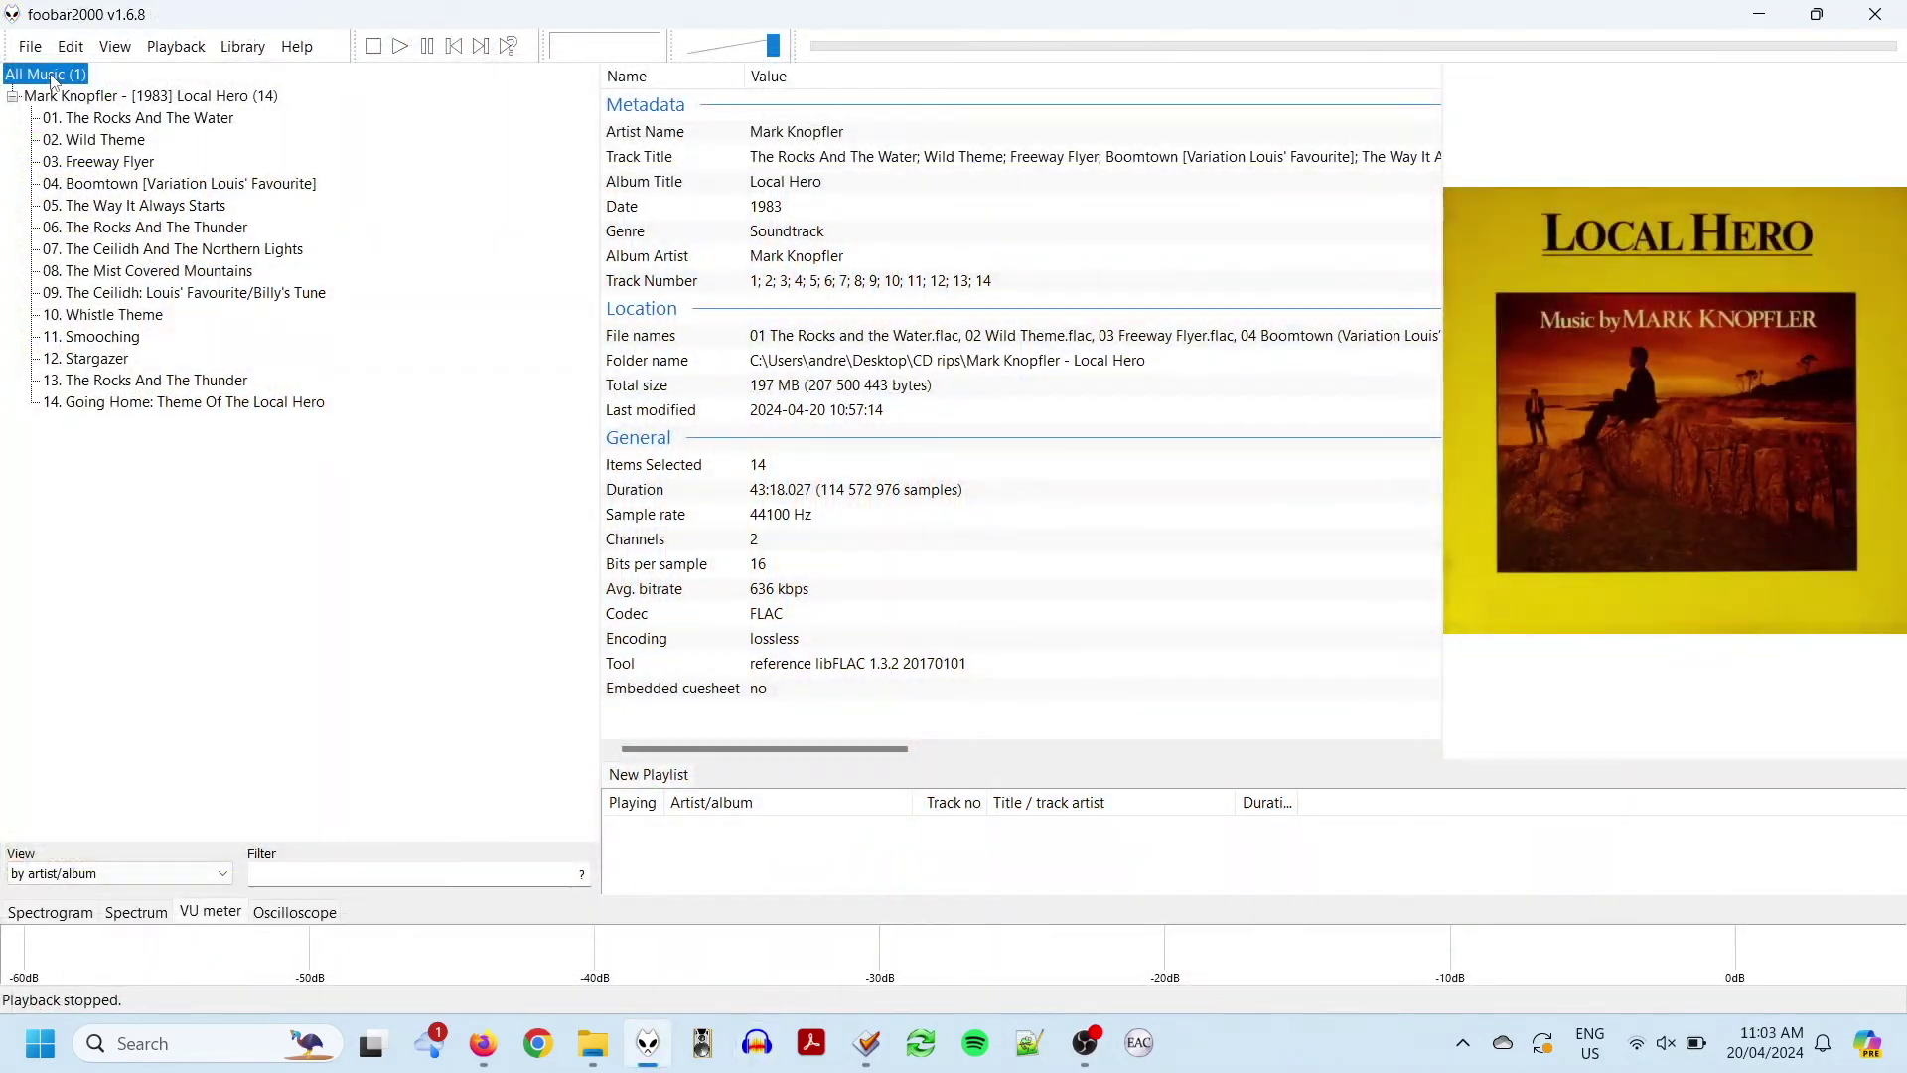
Scan the whole Local Hero album for per-file track ReplayGain in foobar2000 and write the results to the file tags
{"action": "right_click", "coordinate": [52, 79]}
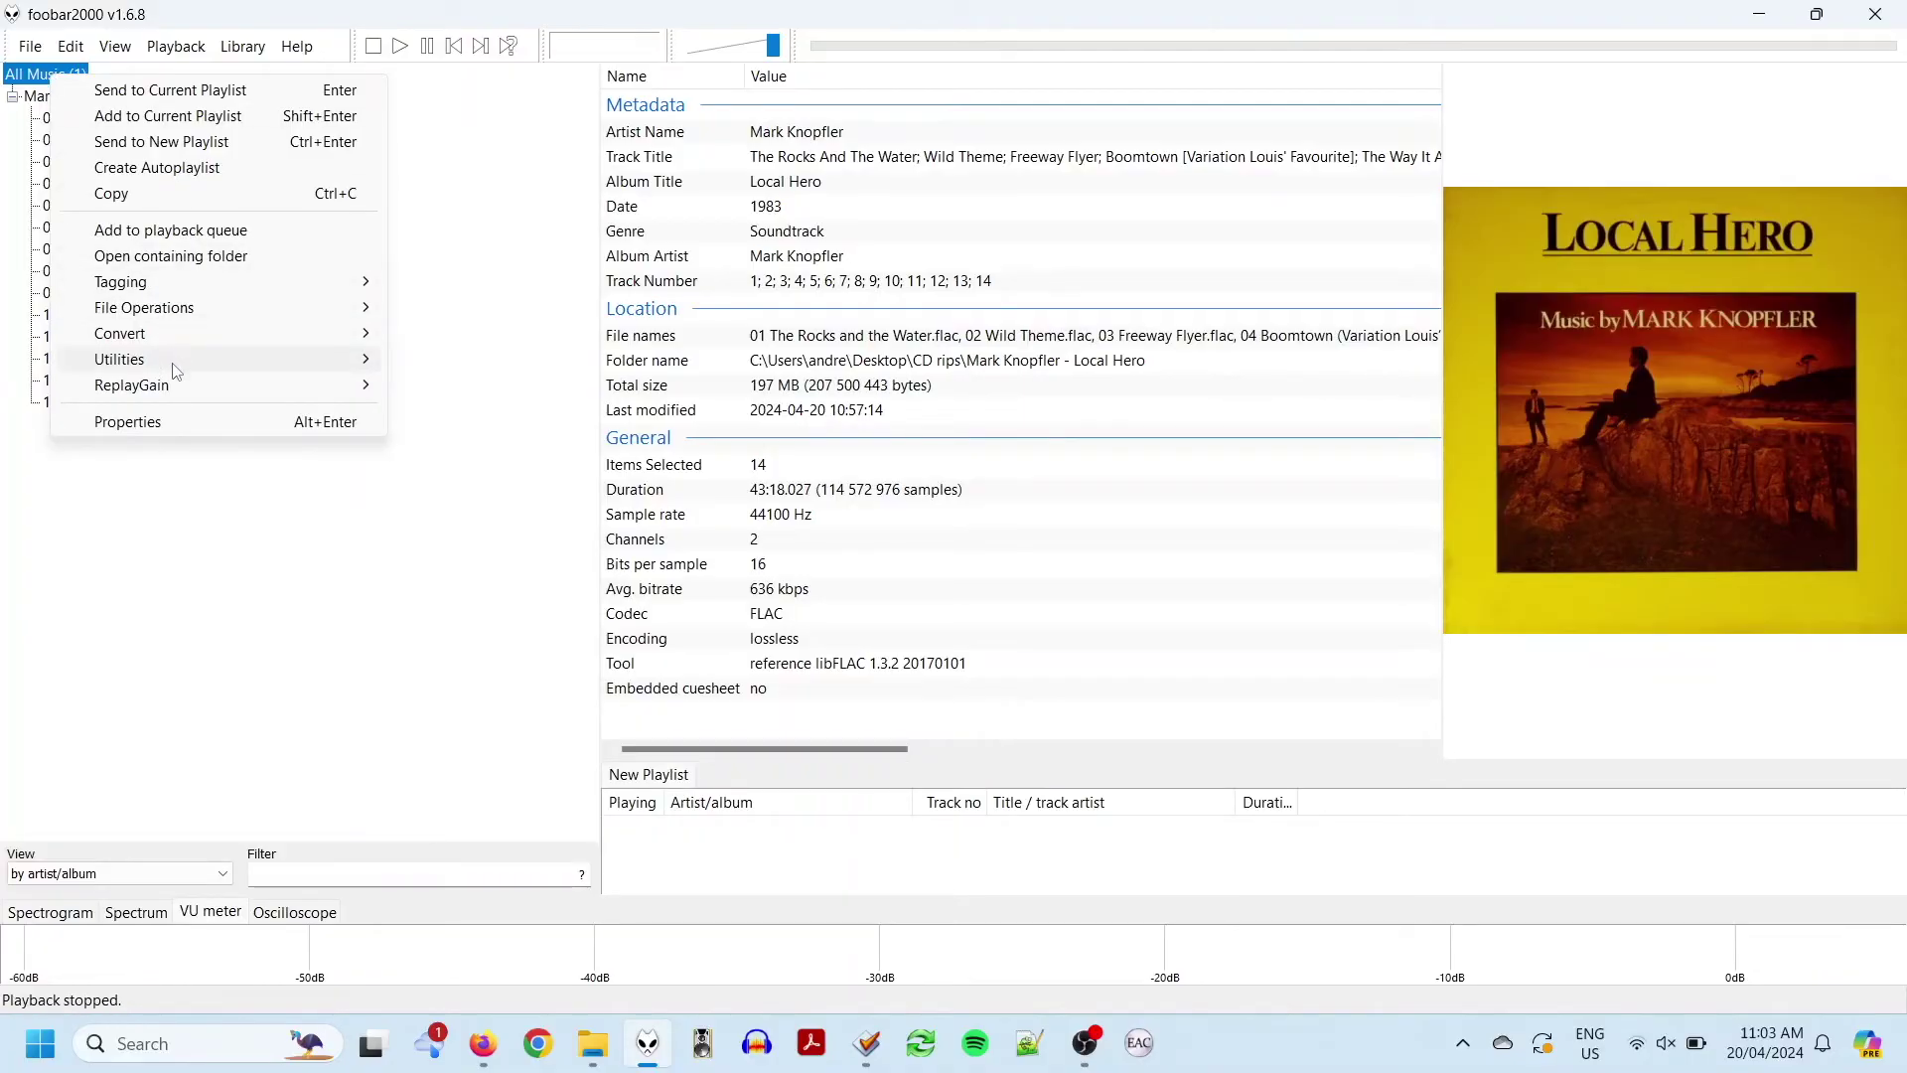
{"action": "mouse_move", "coordinate": [192, 394]}
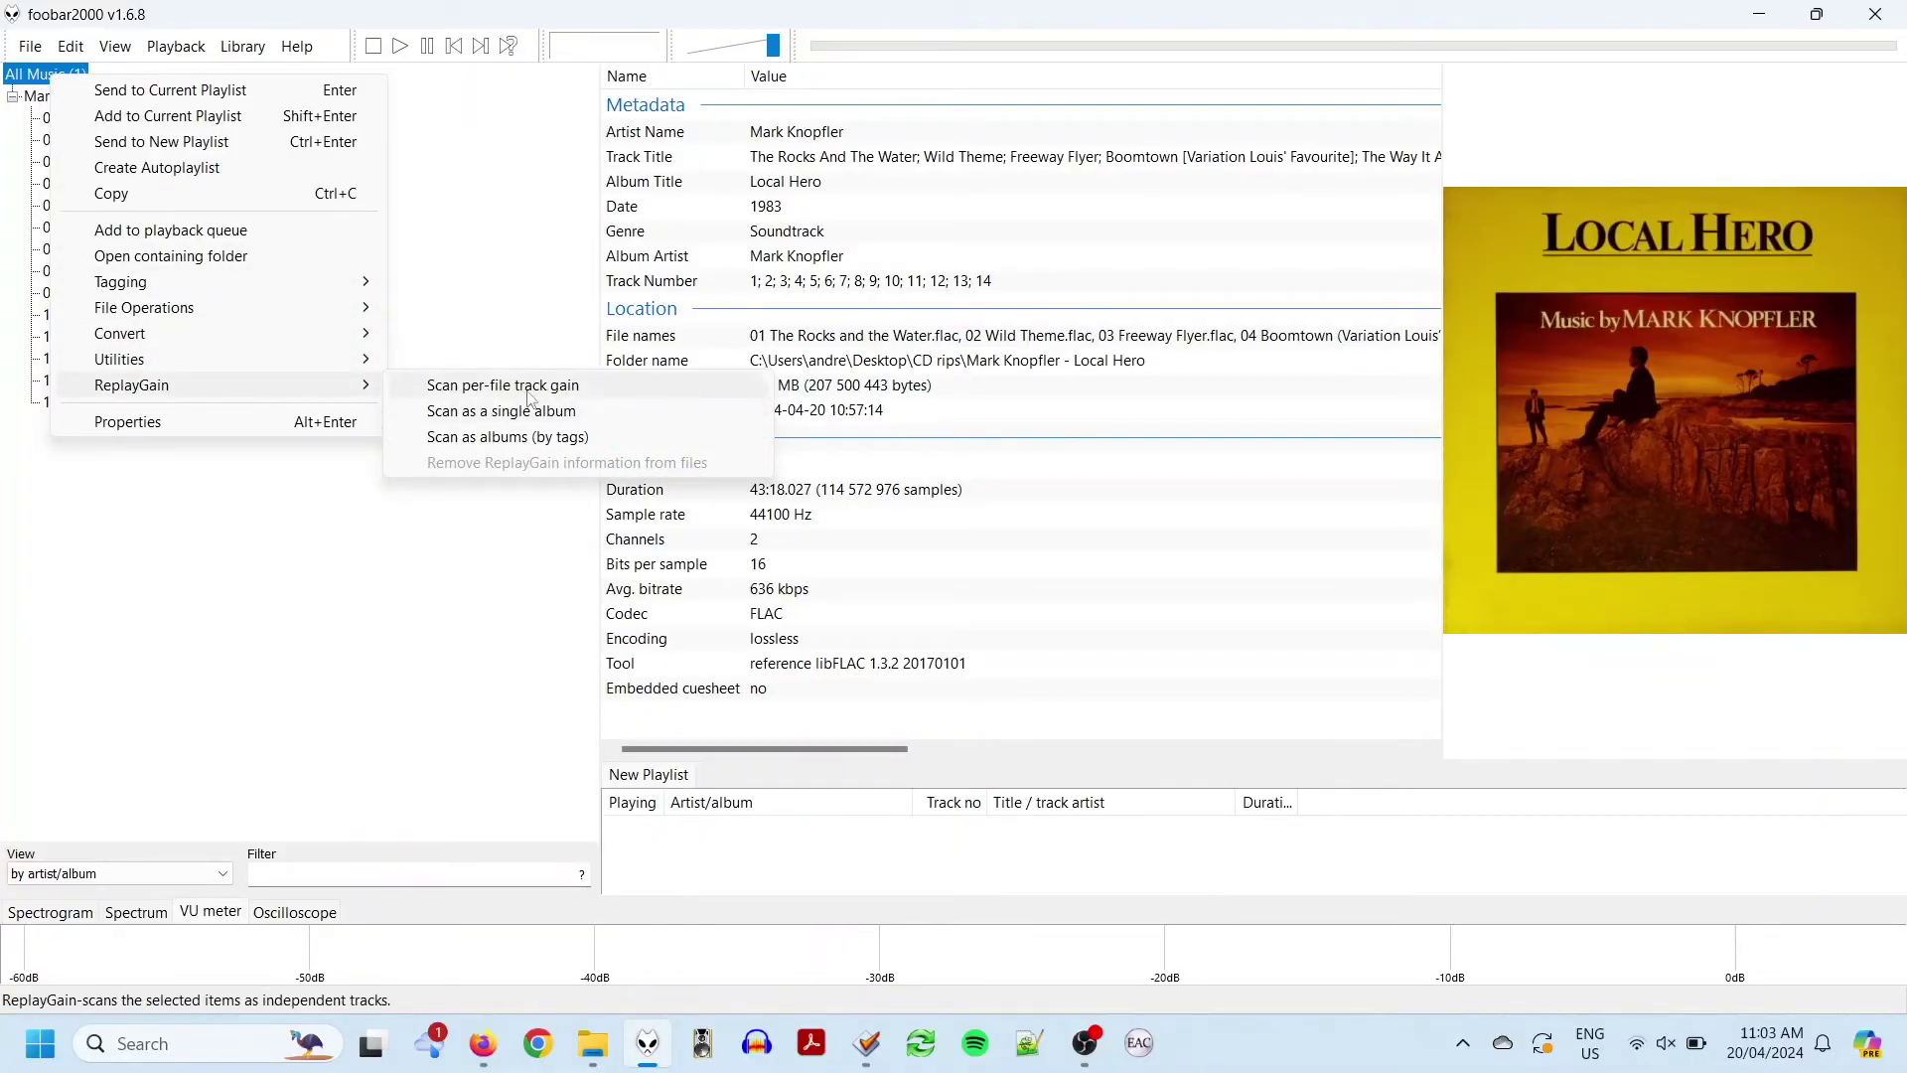
{"action": "left_click", "coordinate": [641, 390]}
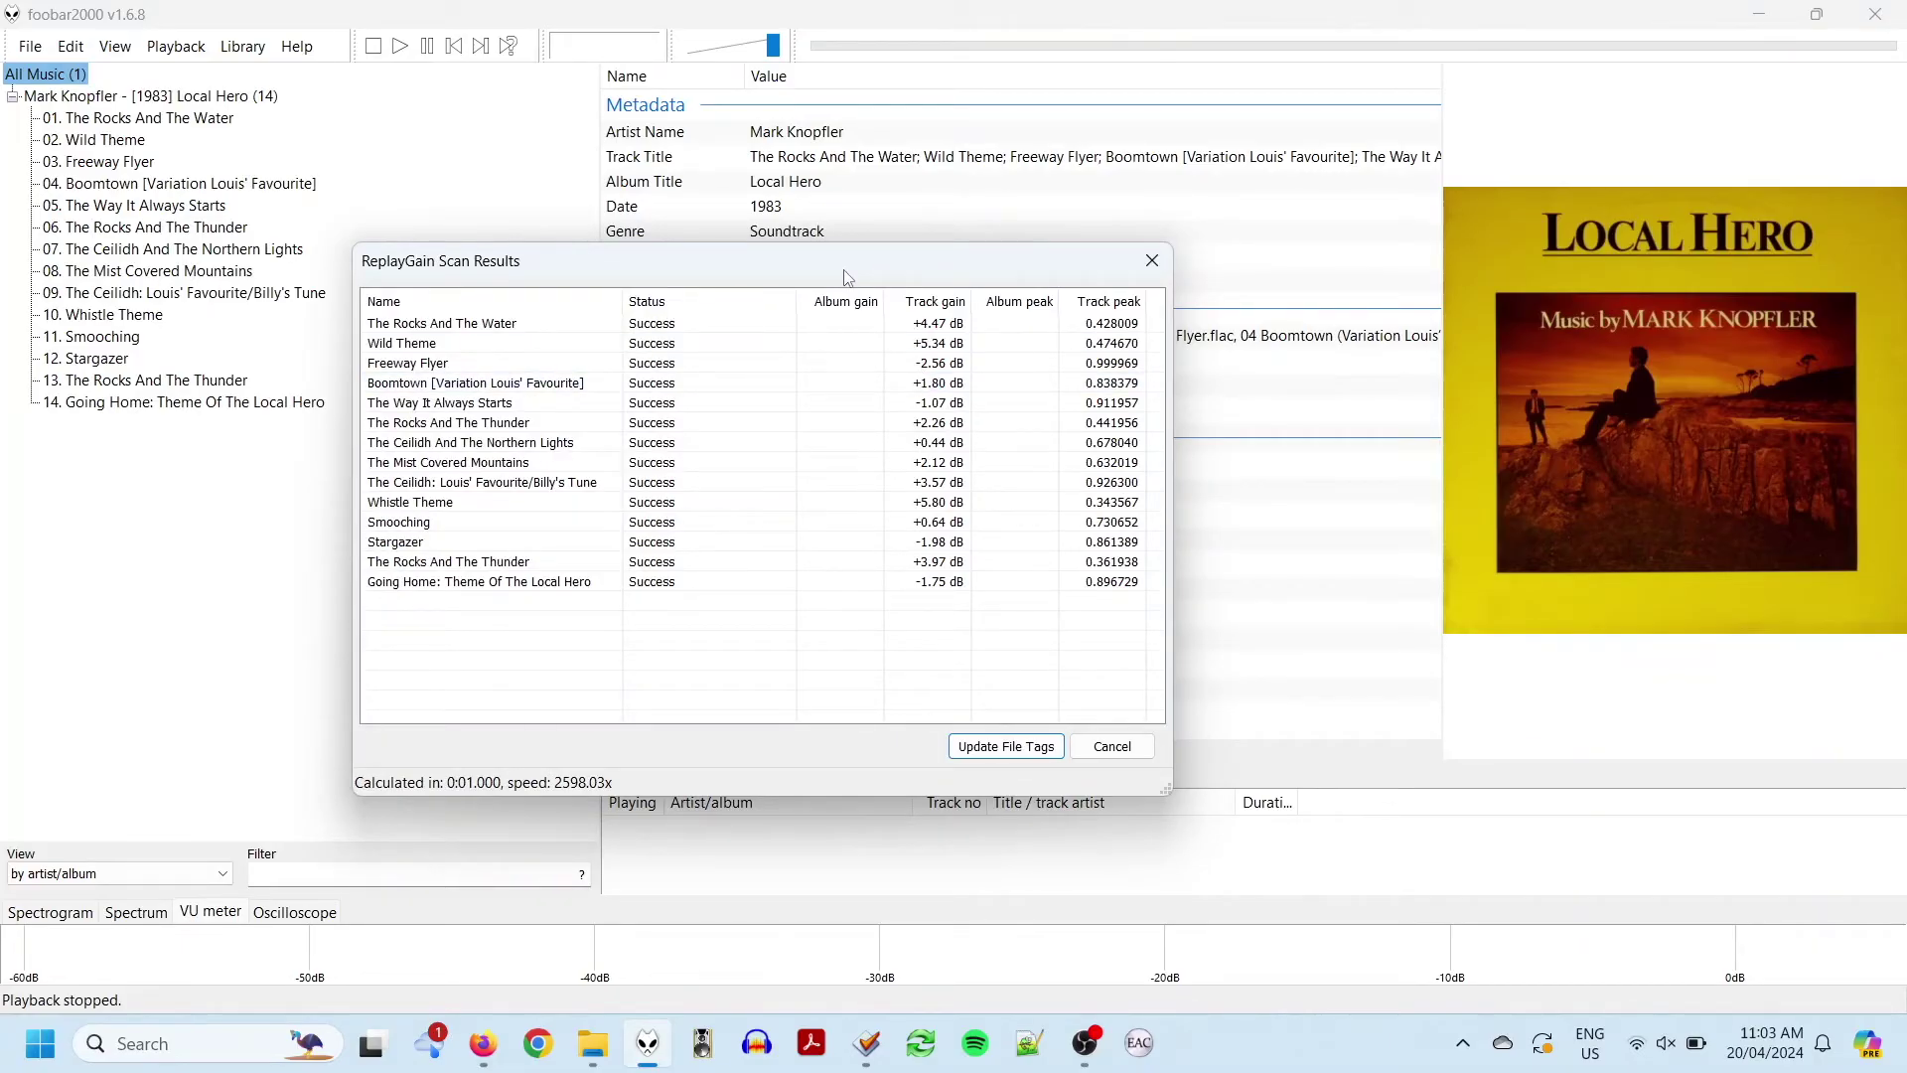
{"action": "left_click", "coordinate": [1006, 748]}
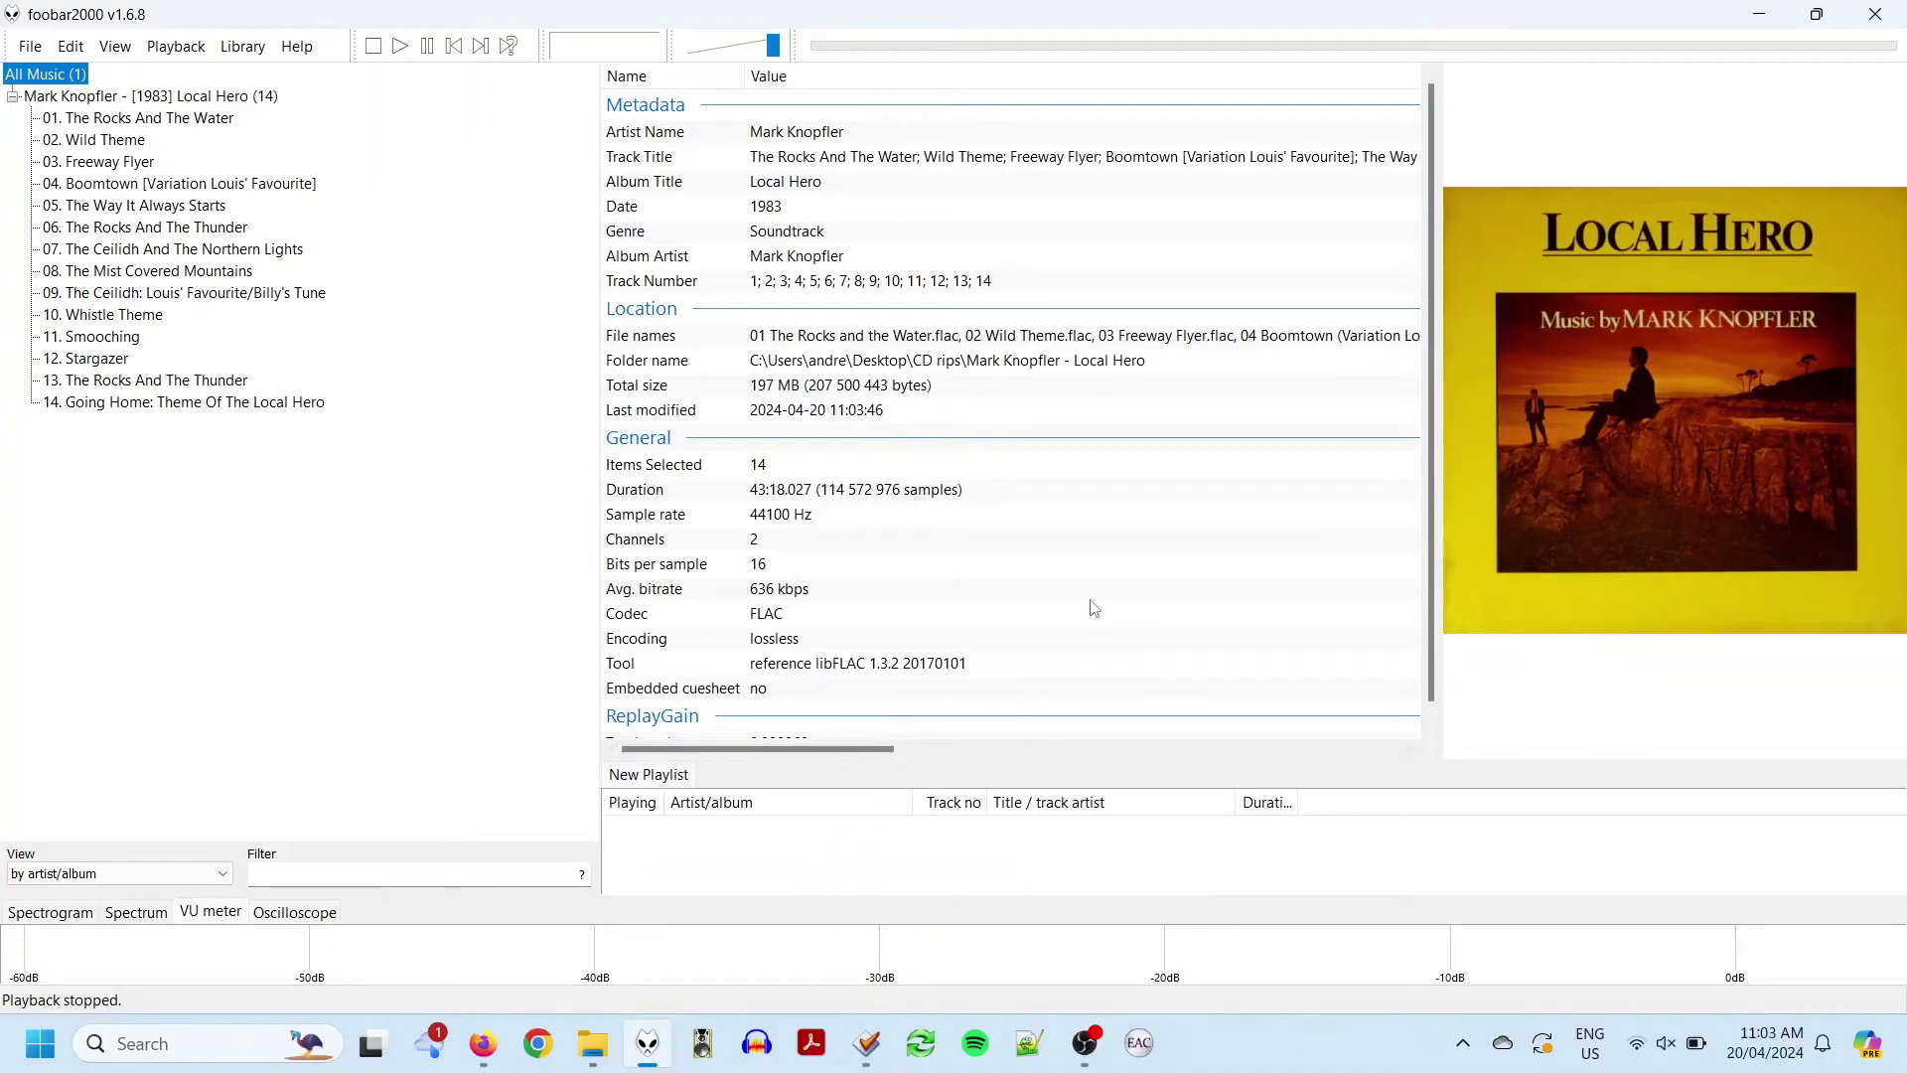
{"action": "scroll", "coordinate": [1093, 608], "scroll_direction": "down", "scroll_amount": 1}
Browse the full FLAC library album by album from the Aerosmith entries past Al Stewart, checking each album's metadata and cover art
{"action": "key", "text": "Down"}
{"action": "key", "text": "Down"}
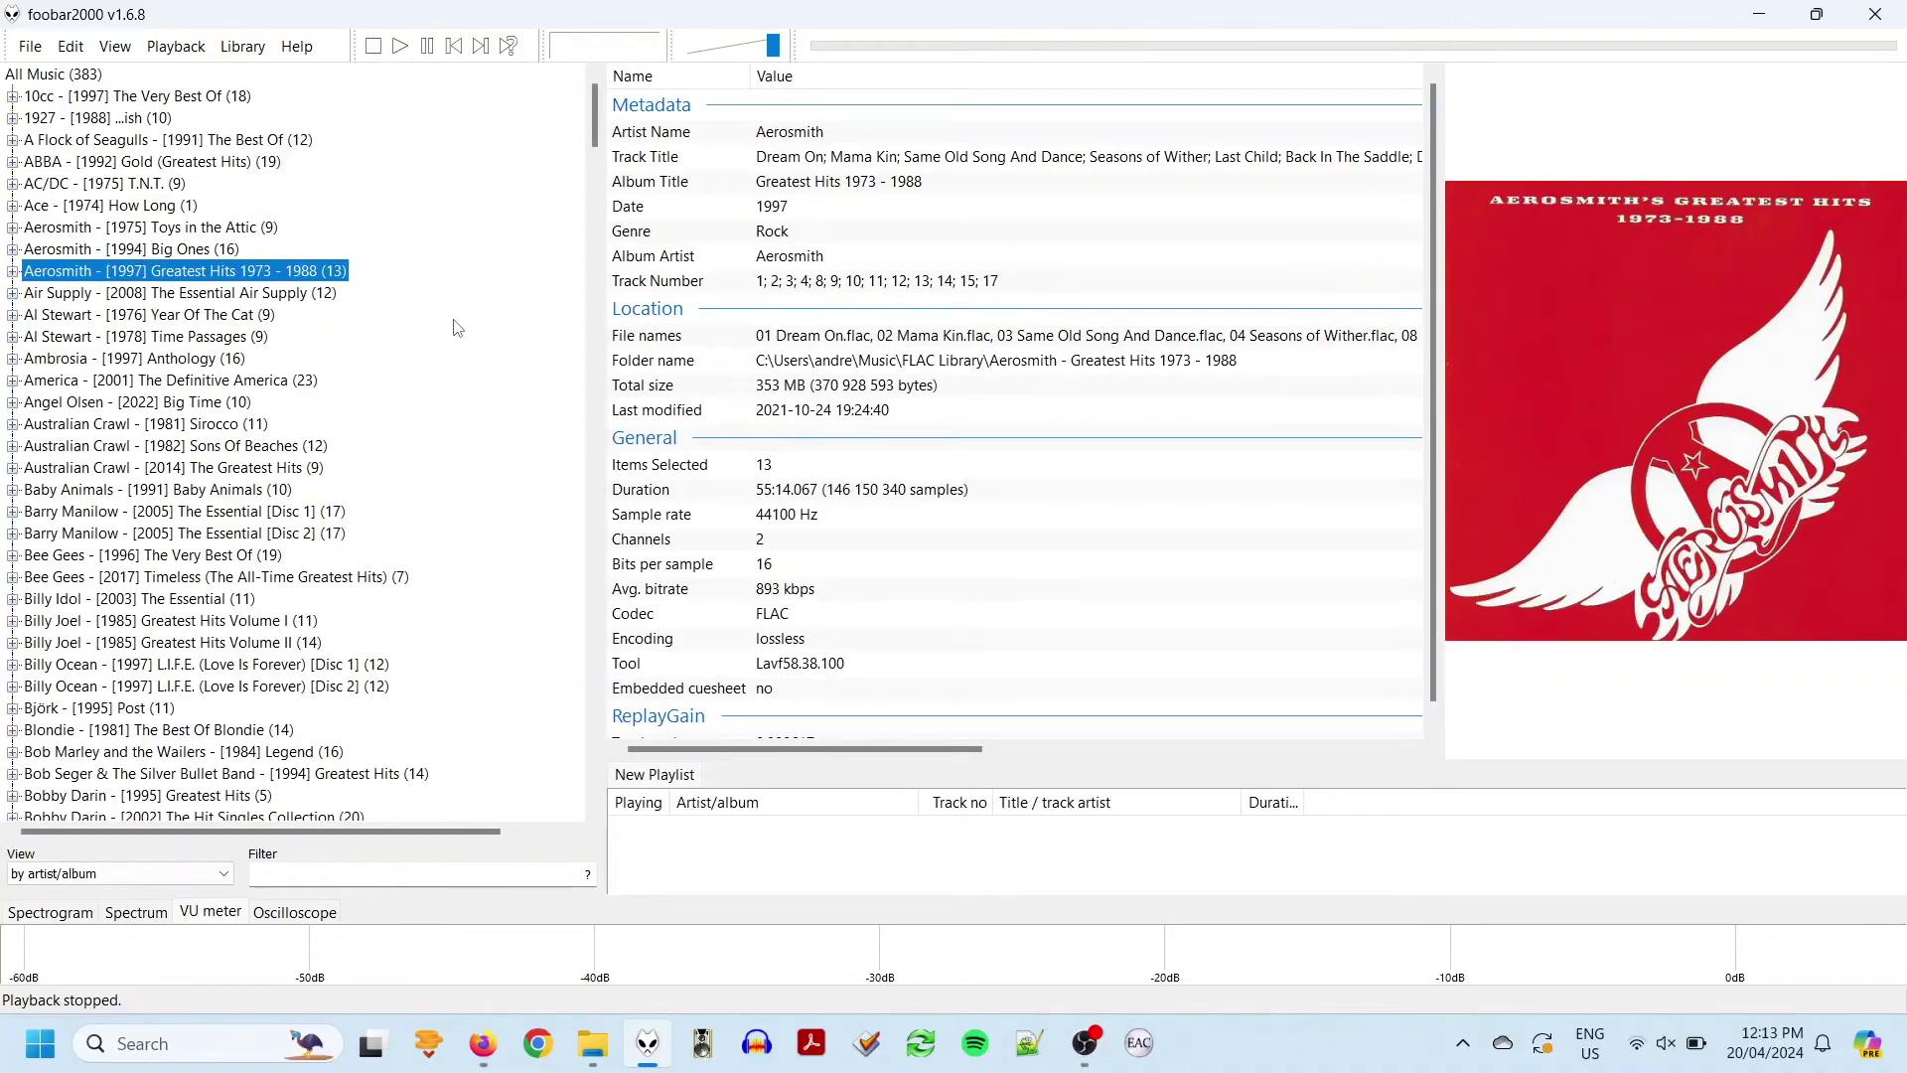
{"action": "key", "text": "Down"}
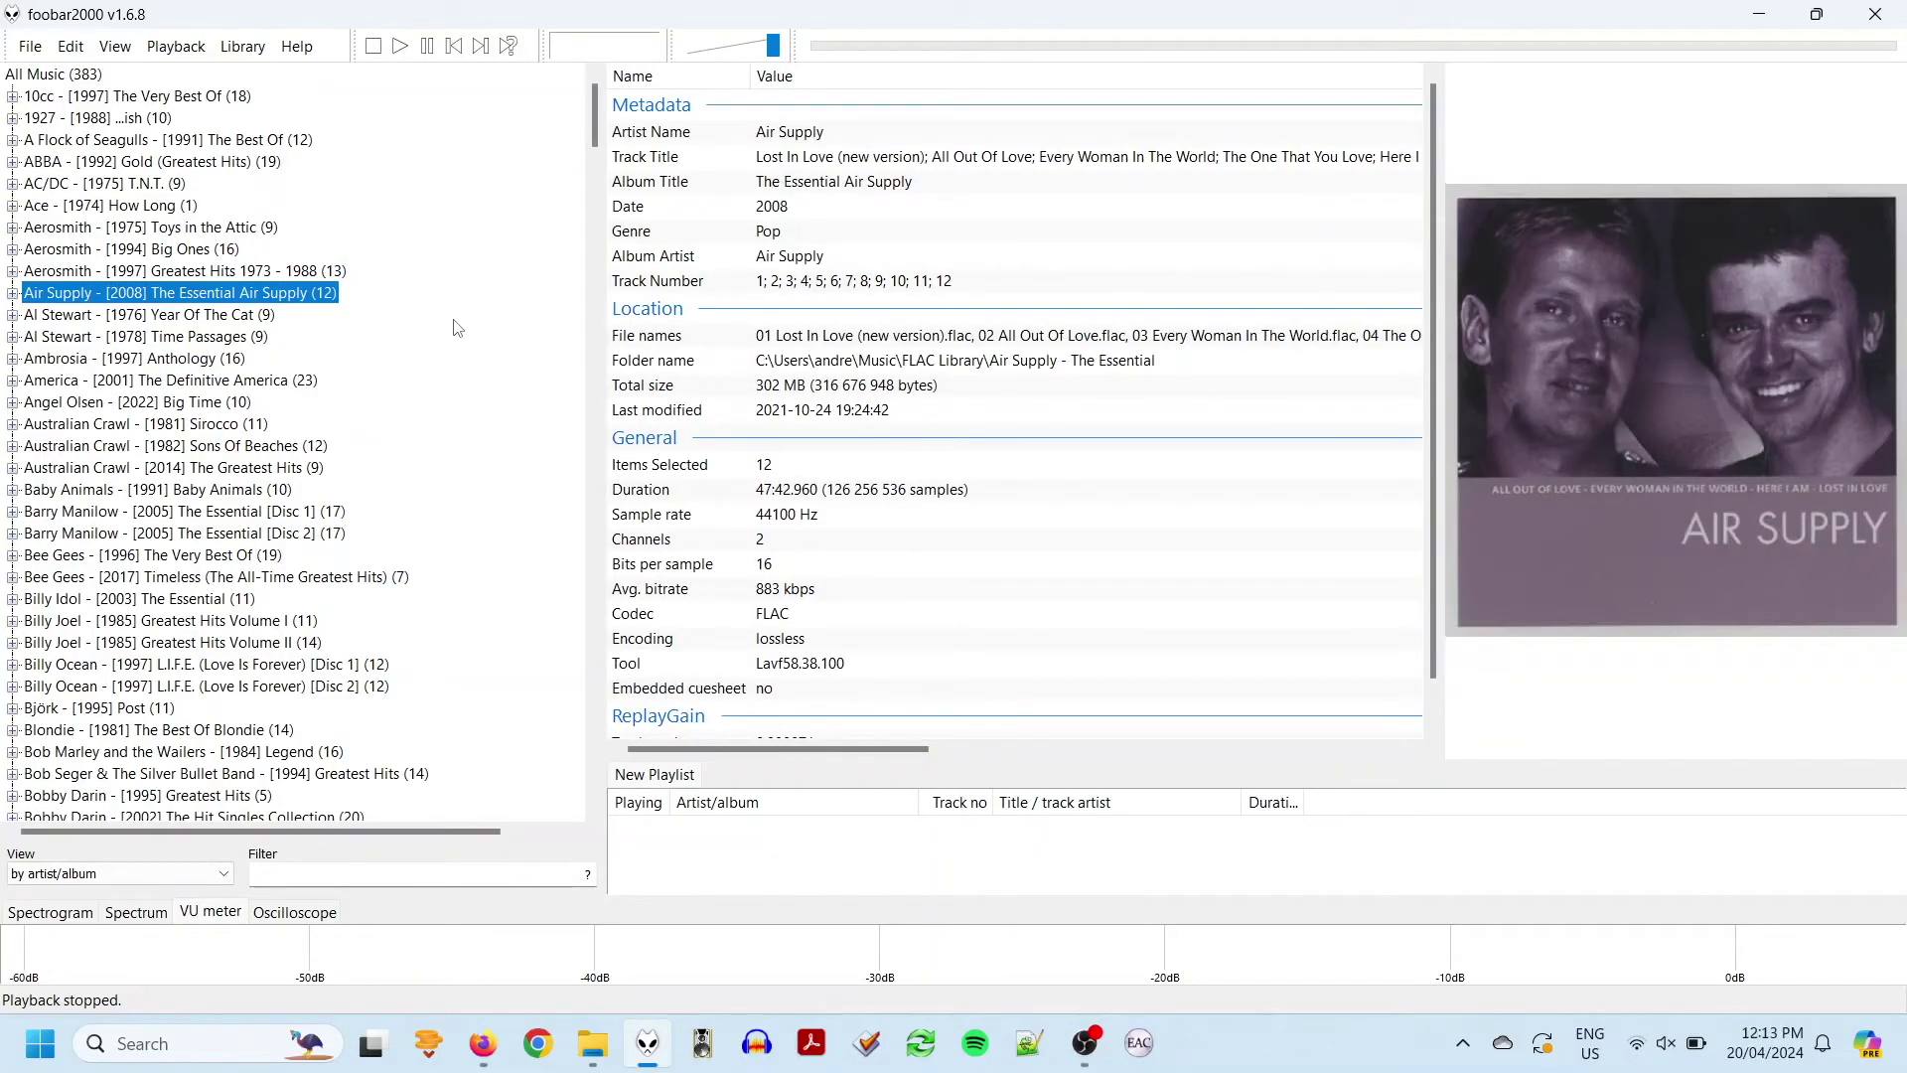
{"action": "key", "text": "Down"}
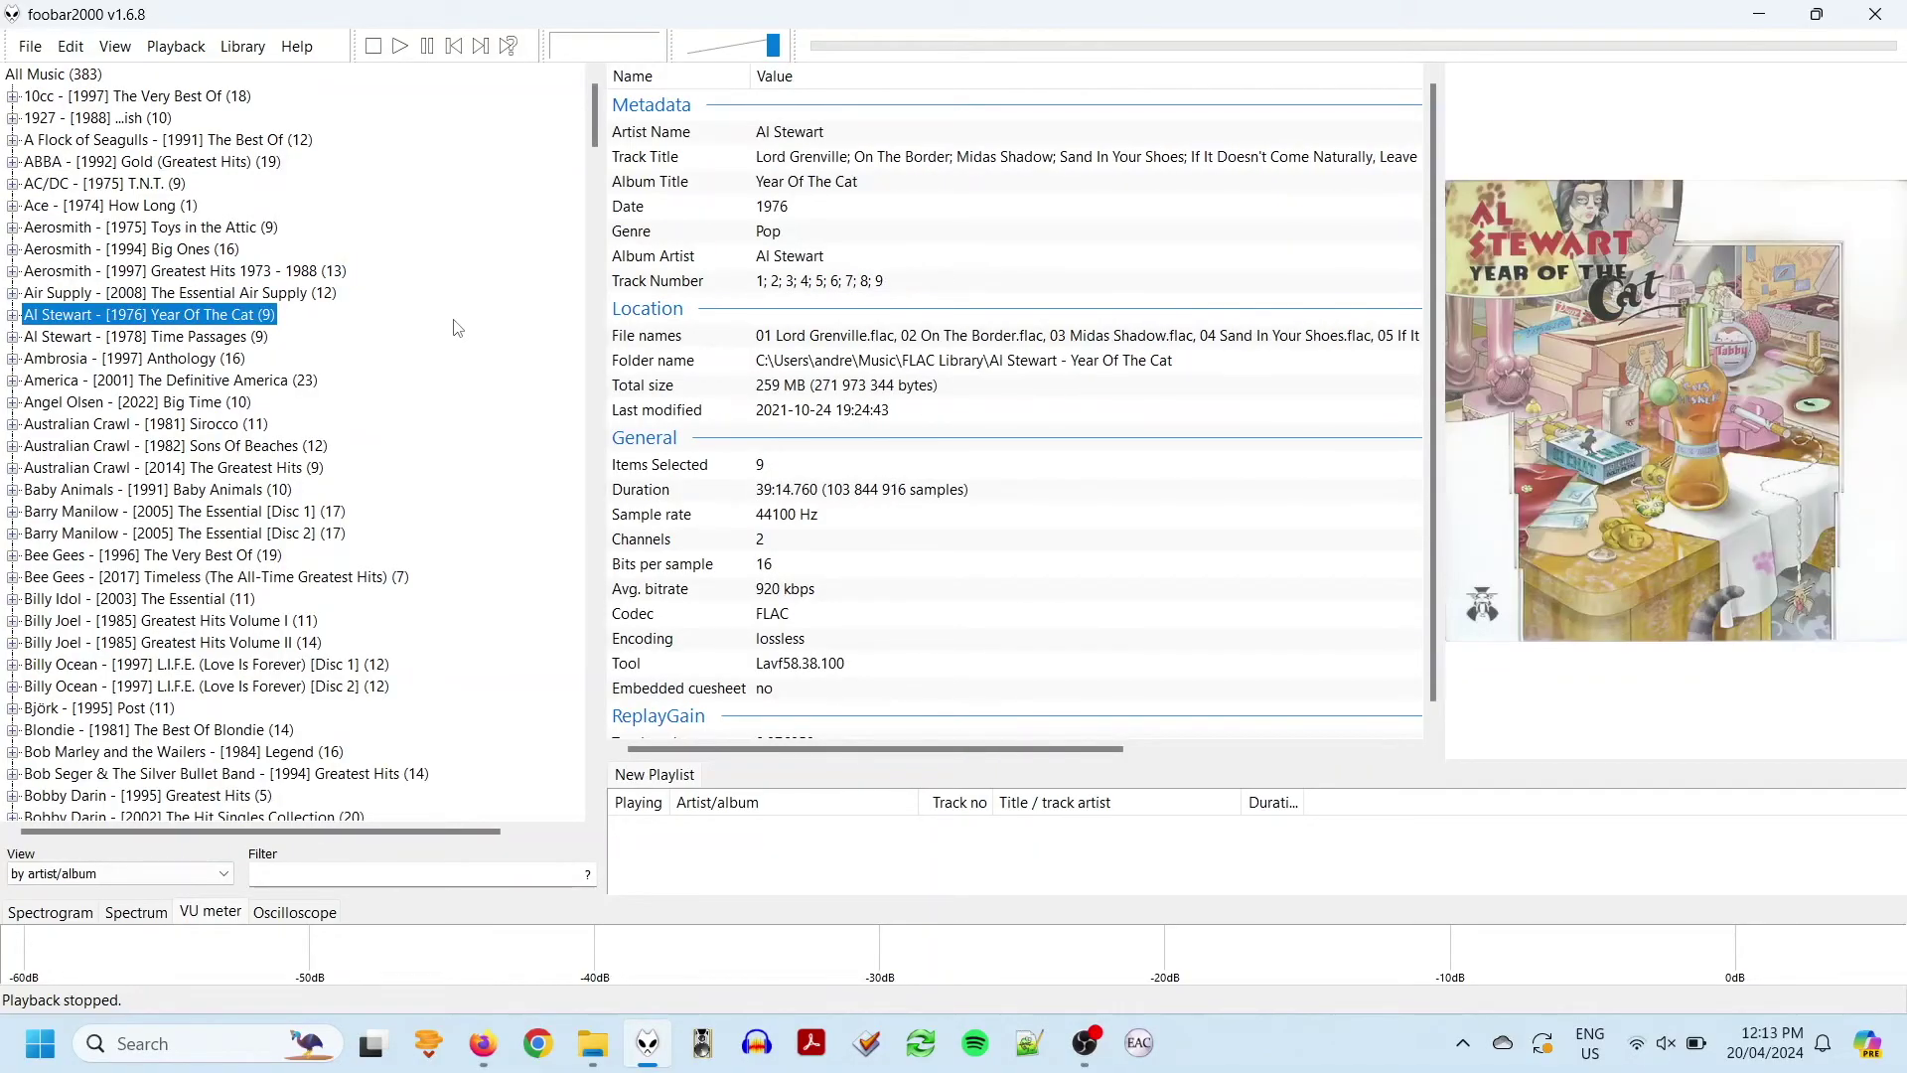
{"action": "key", "text": "Down"}
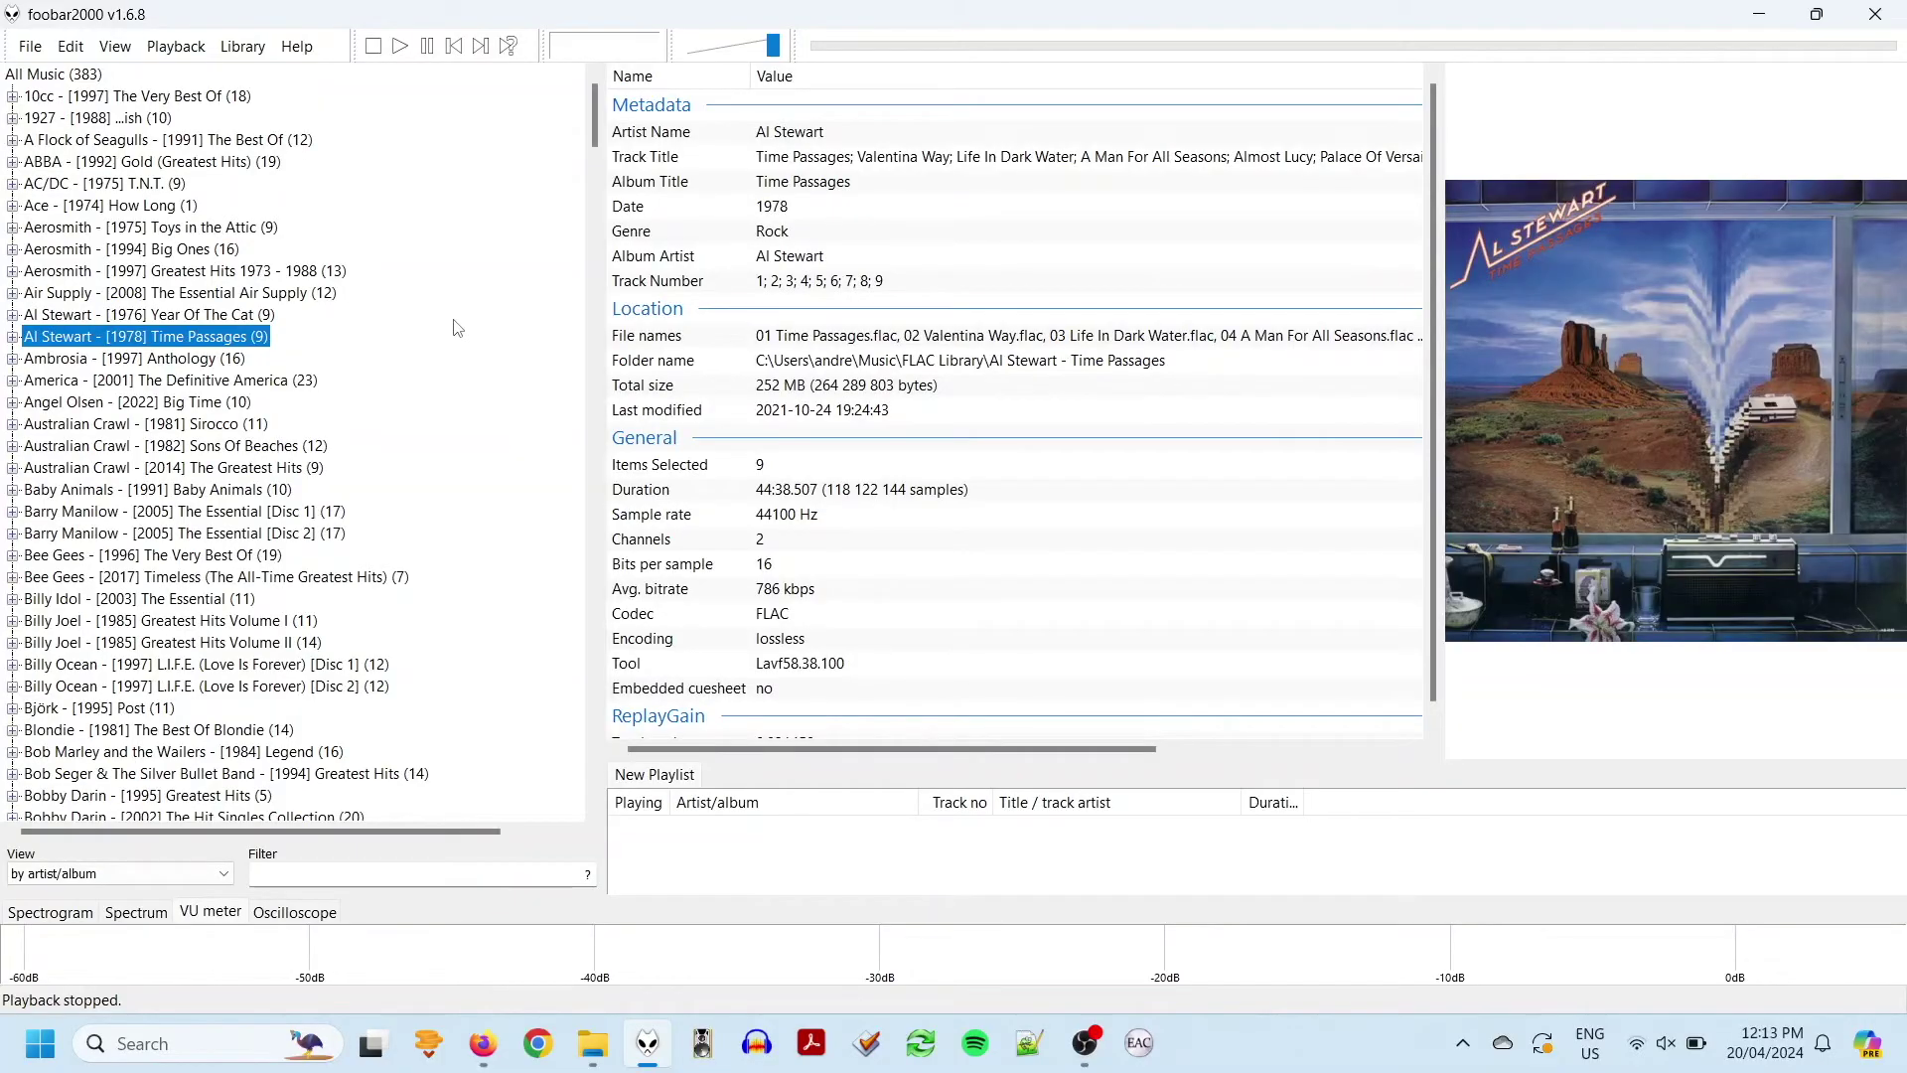
{"action": "key", "text": "Down"}
{"action": "key", "text": "Down"}
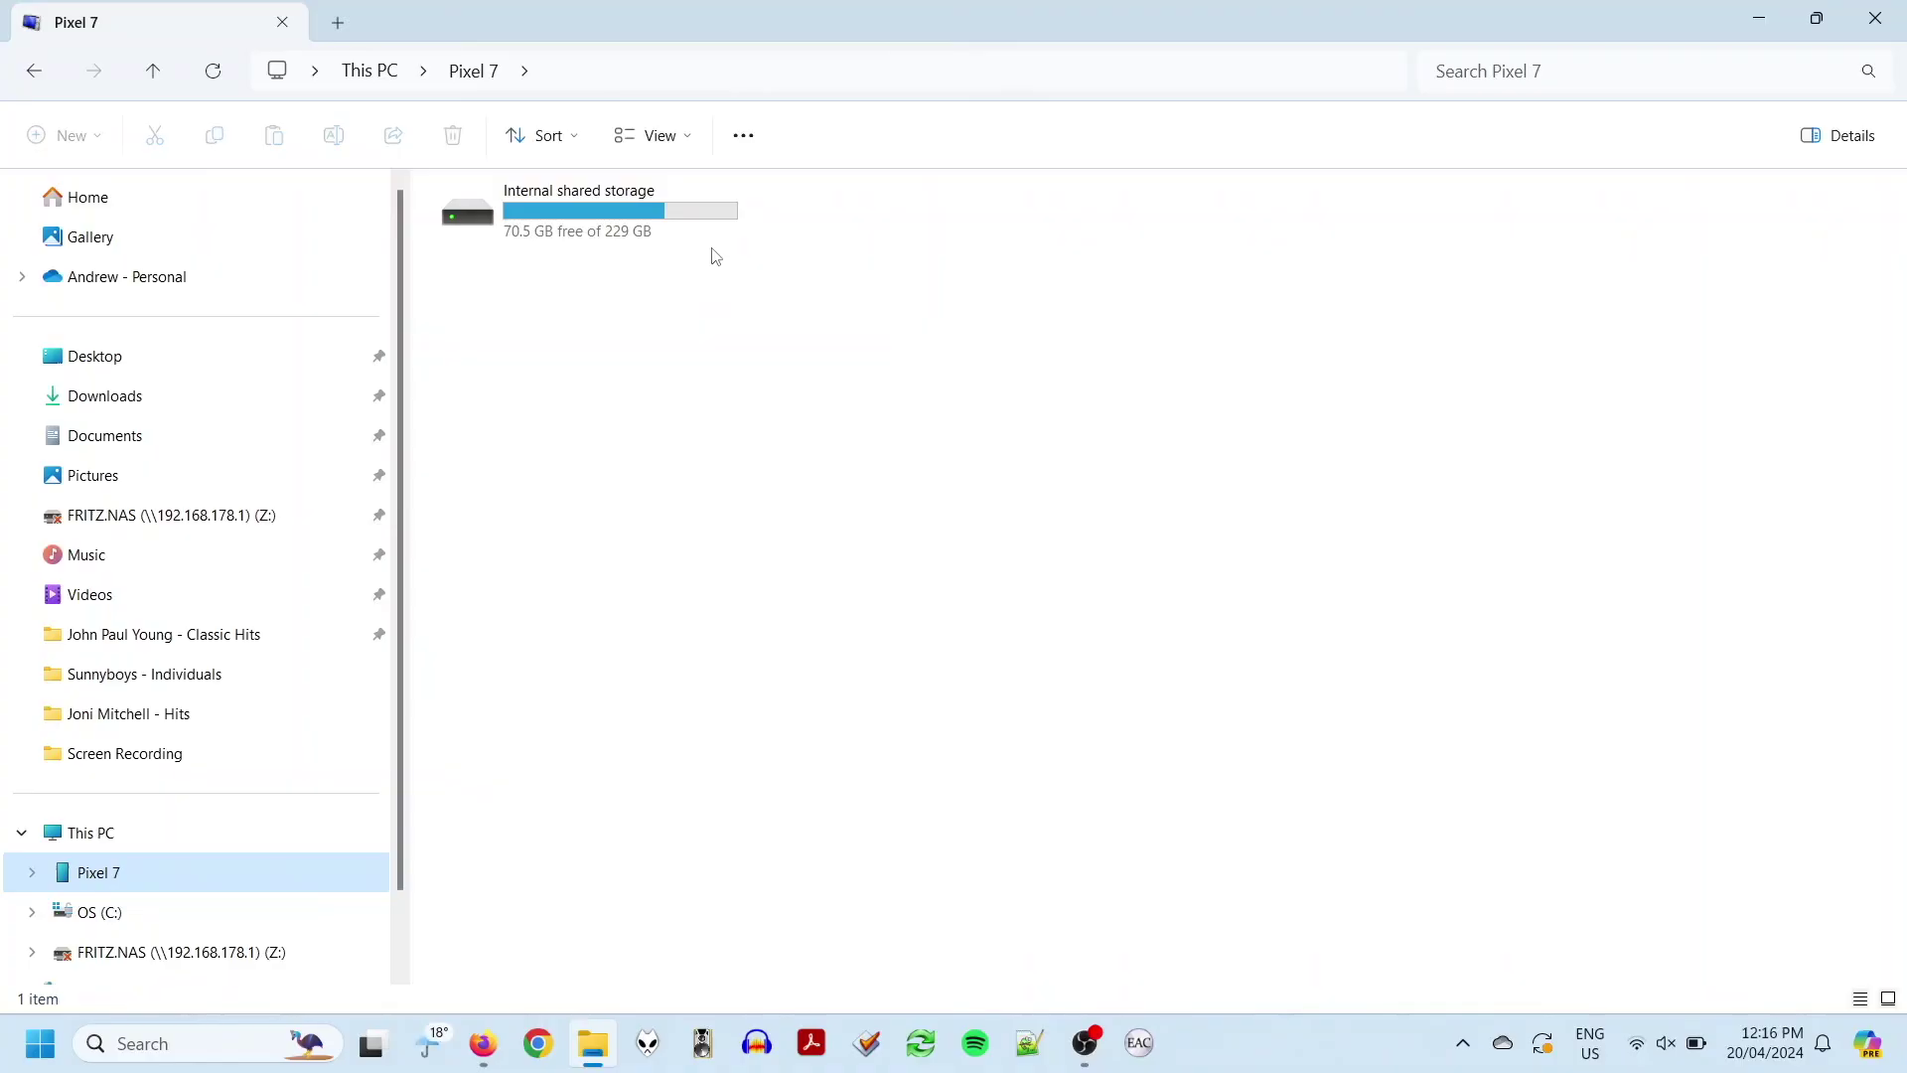
Switch to File Explorer and open the Music folder in the Pixel 7's internal shared storage
{"action": "double_click", "coordinate": [716, 219]}
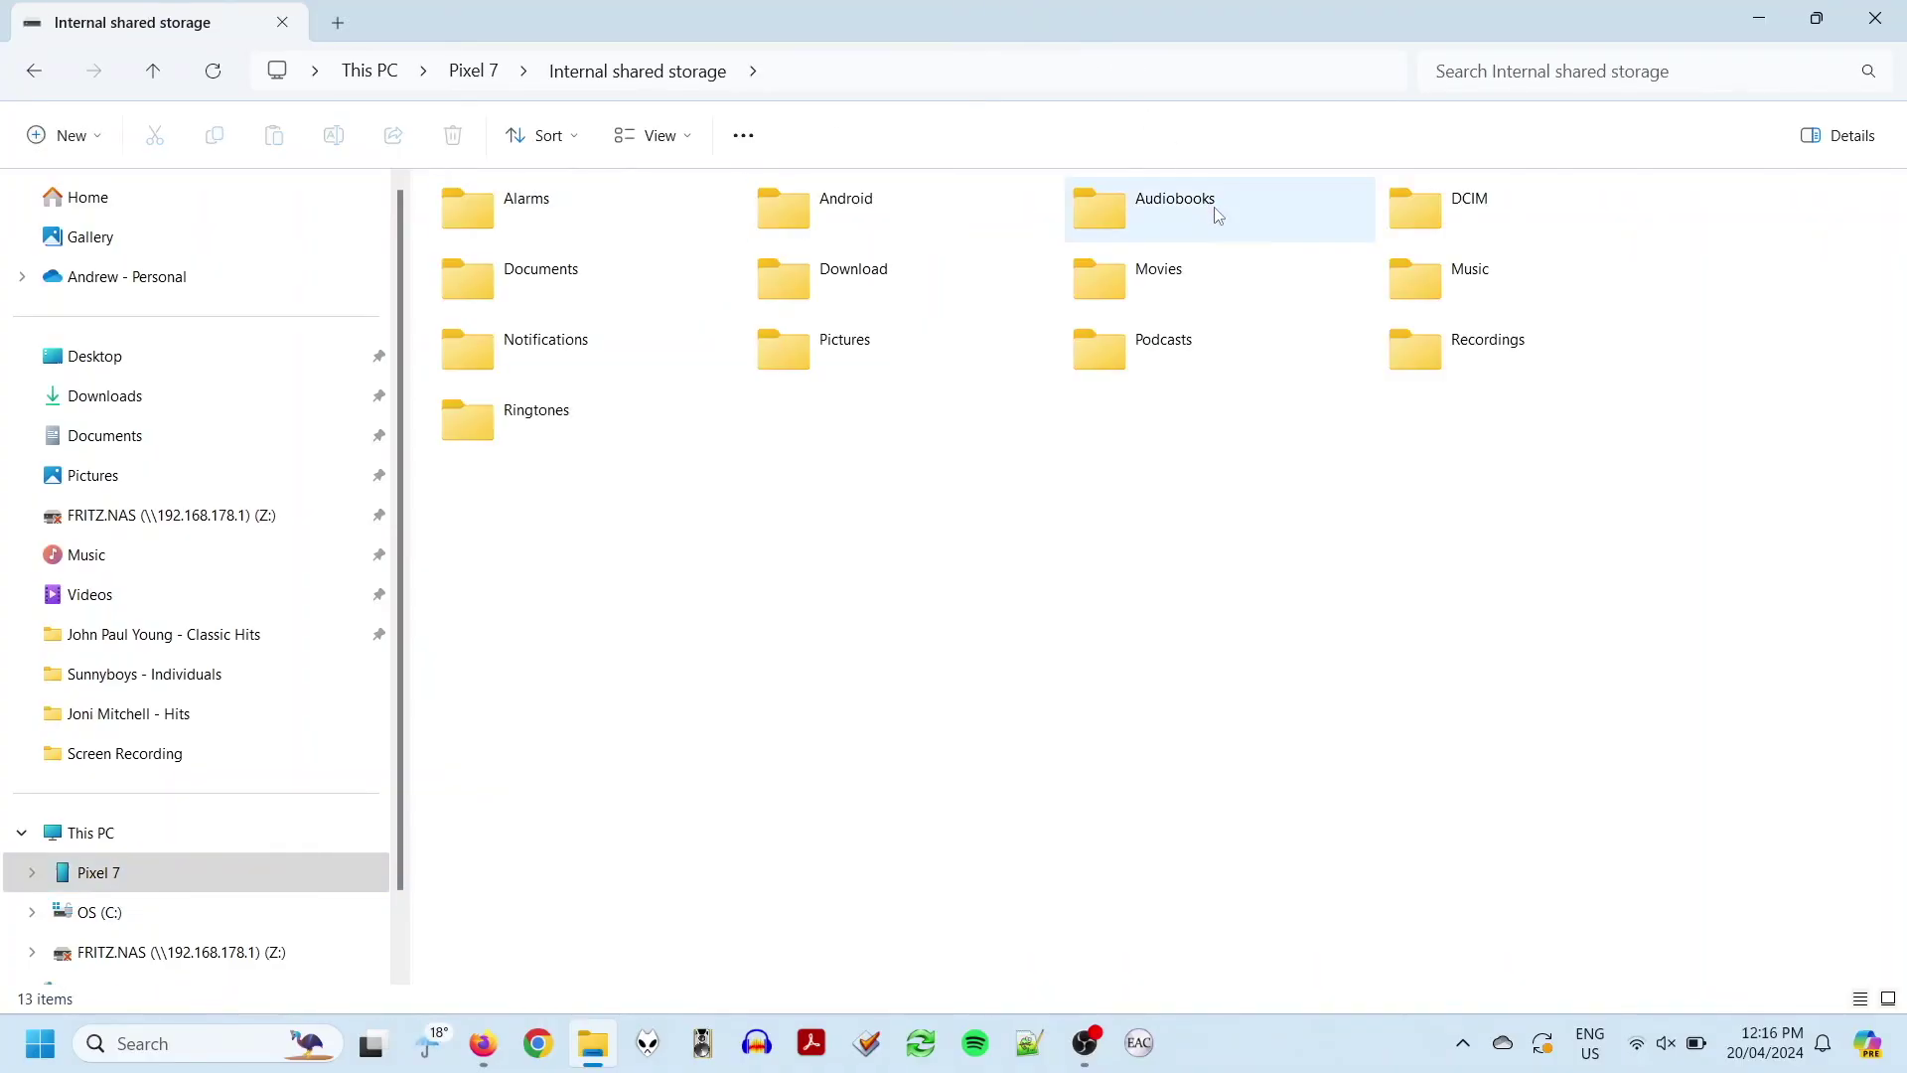
{"action": "double_click", "coordinate": [1412, 276]}
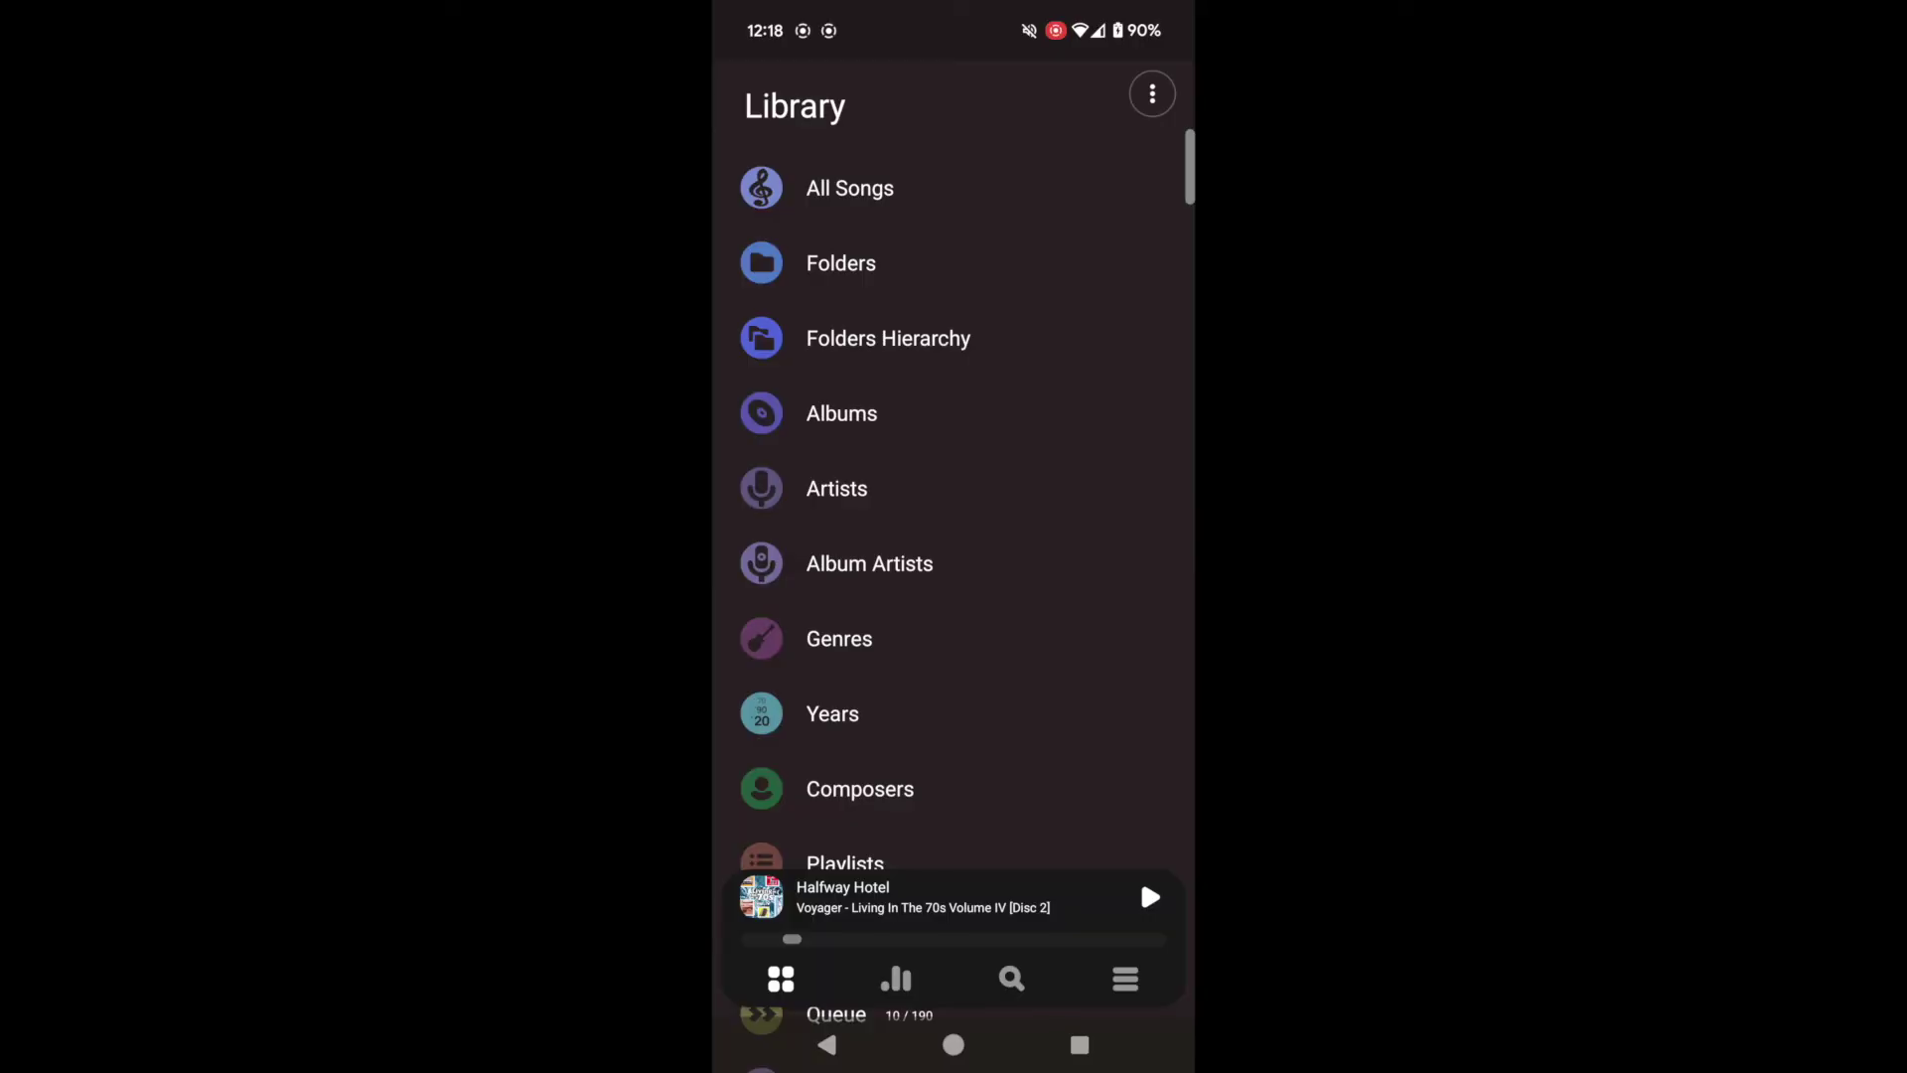
Switch to Poweramp on the phone and check the Music Folders option in the Library settings
{"action": "left_click", "coordinate": [1125, 978]}
{"action": "left_click", "coordinate": [814, 736]}
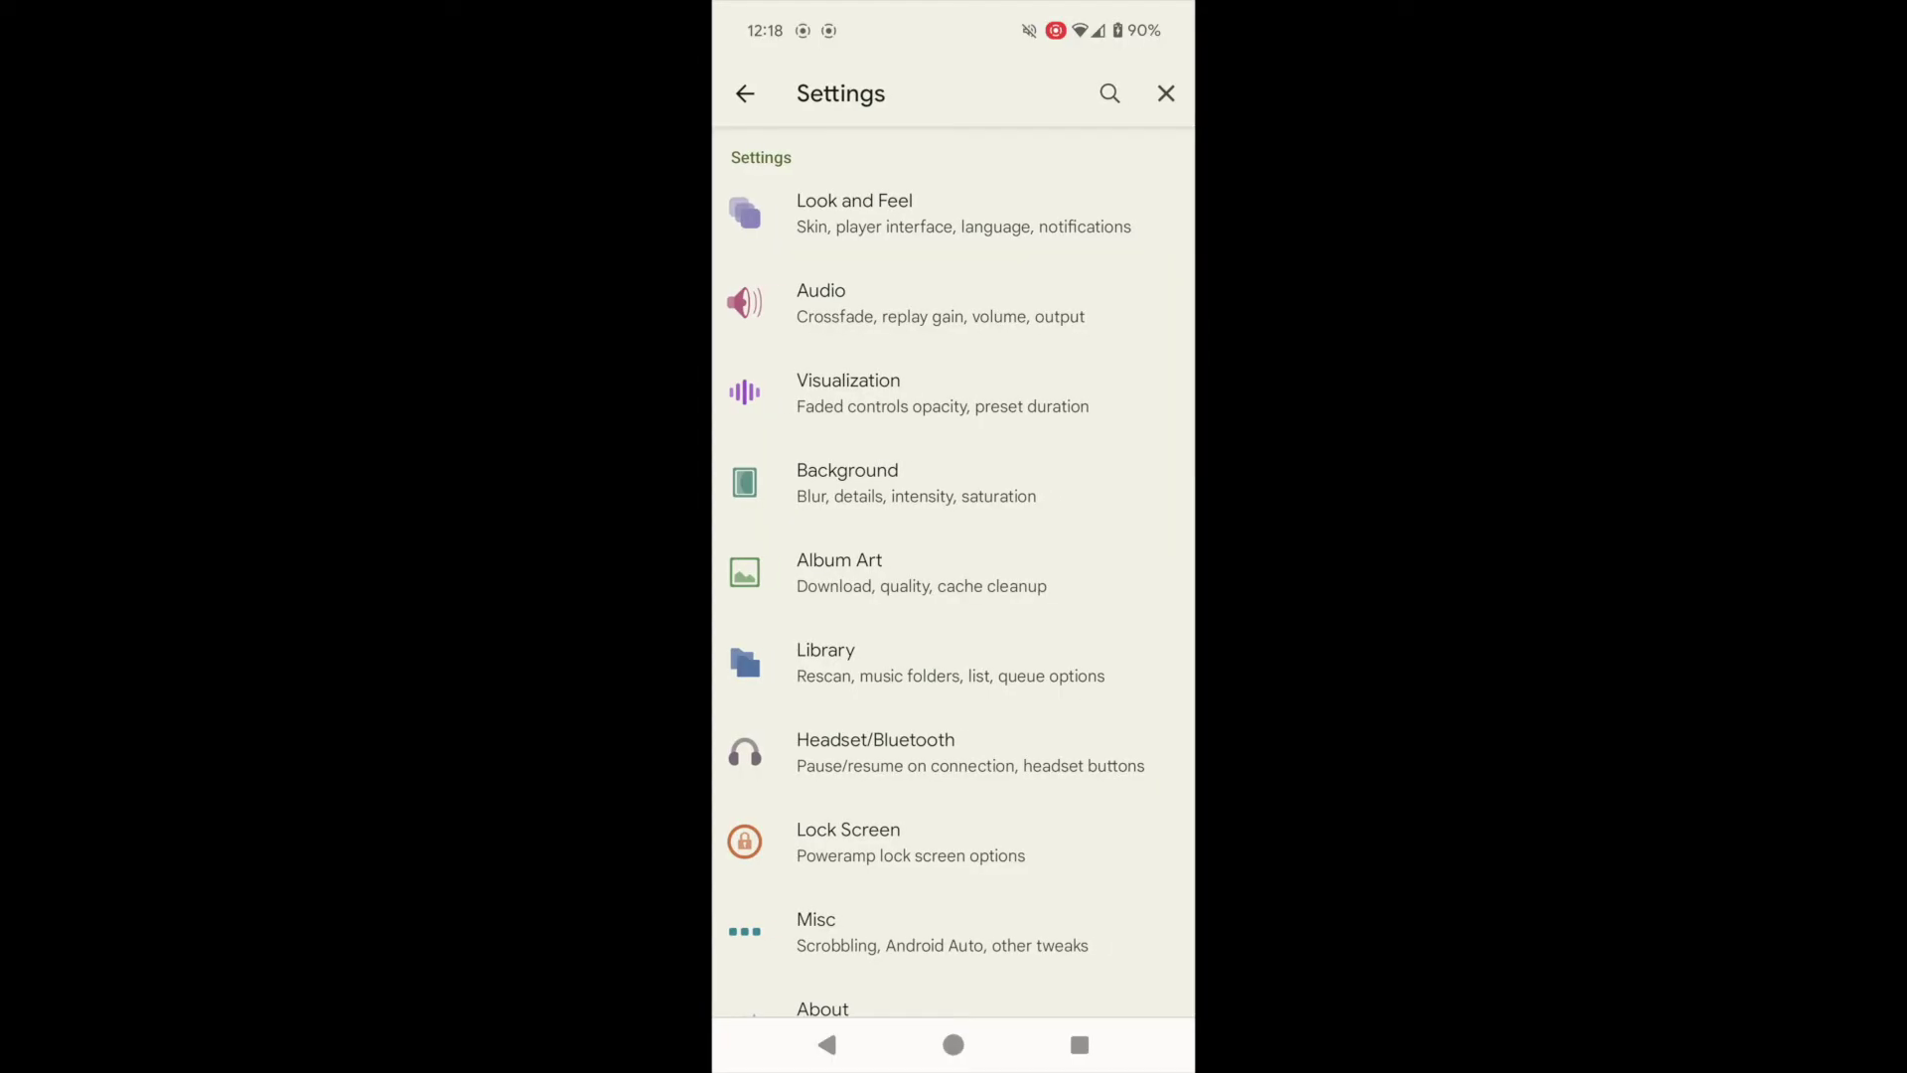
{"action": "left_click", "coordinate": [894, 663]}
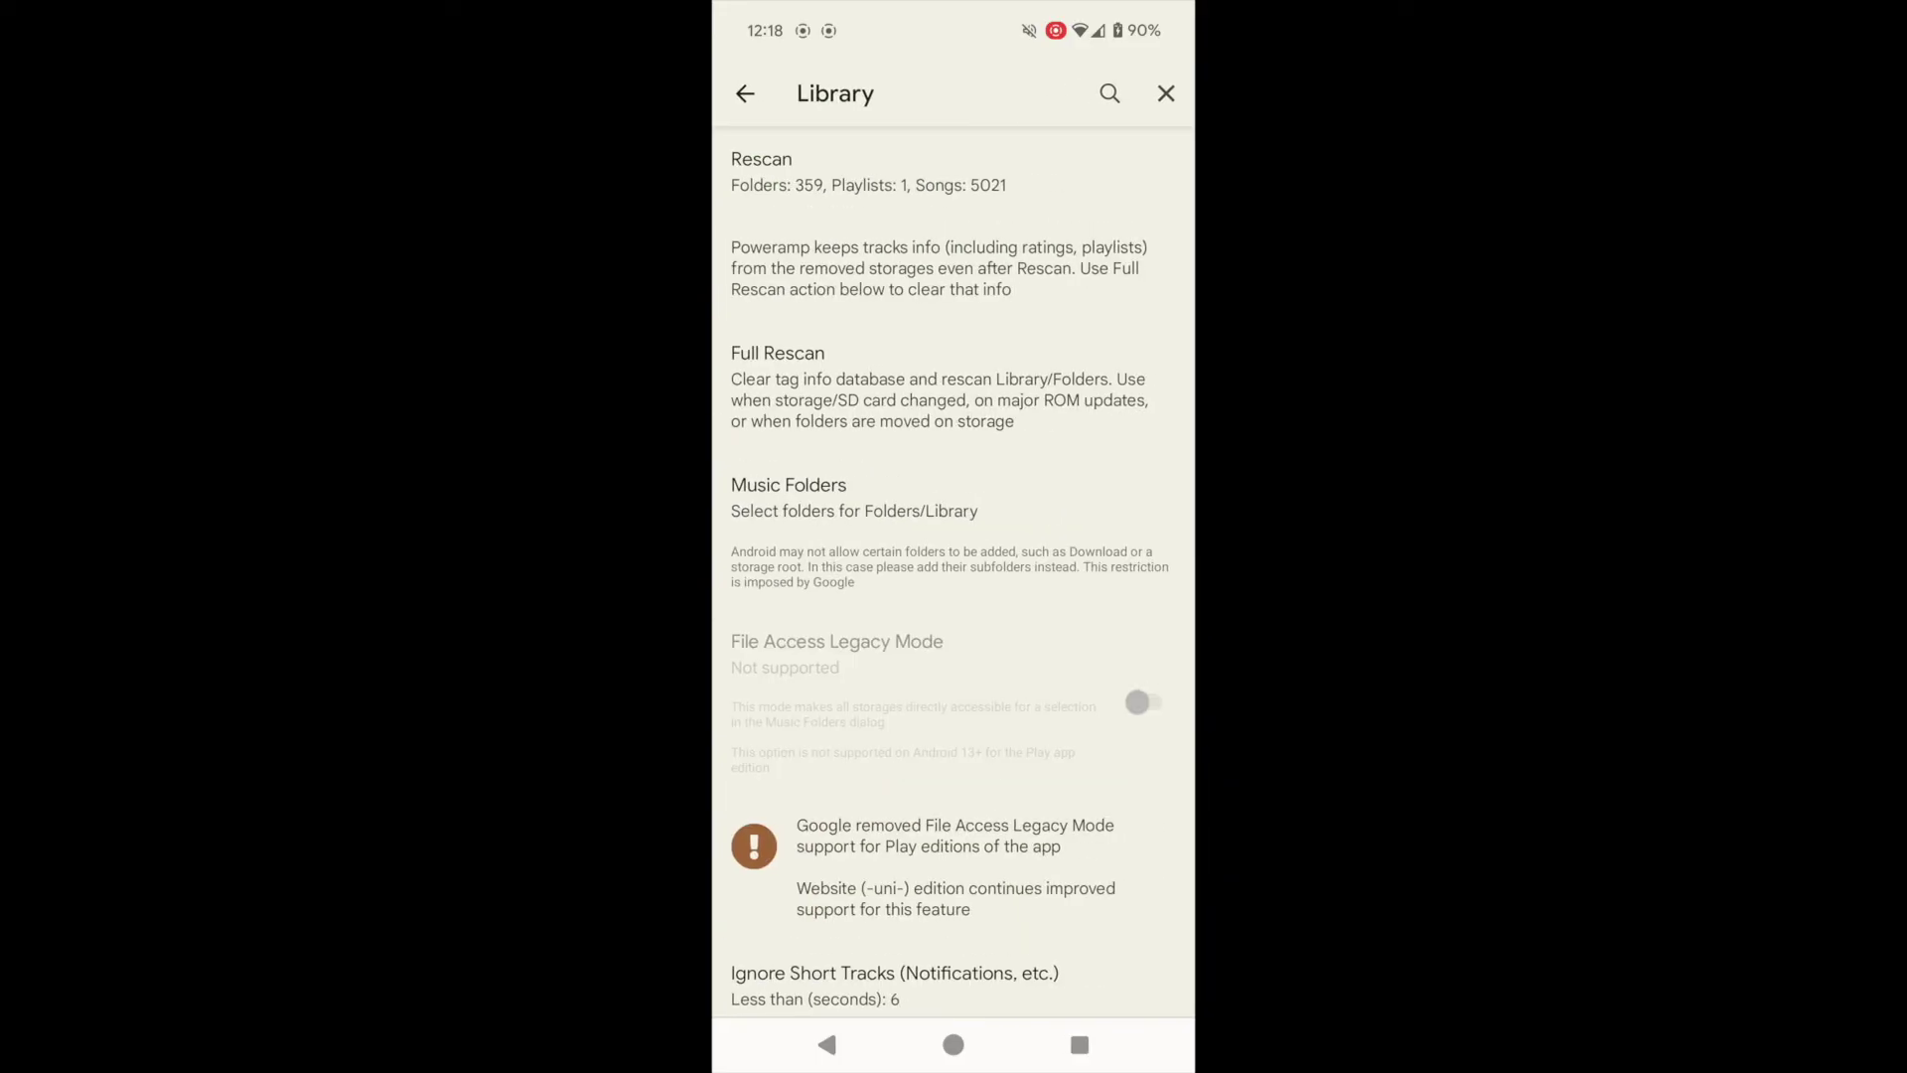
{"action": "left_click", "coordinate": [854, 497]}
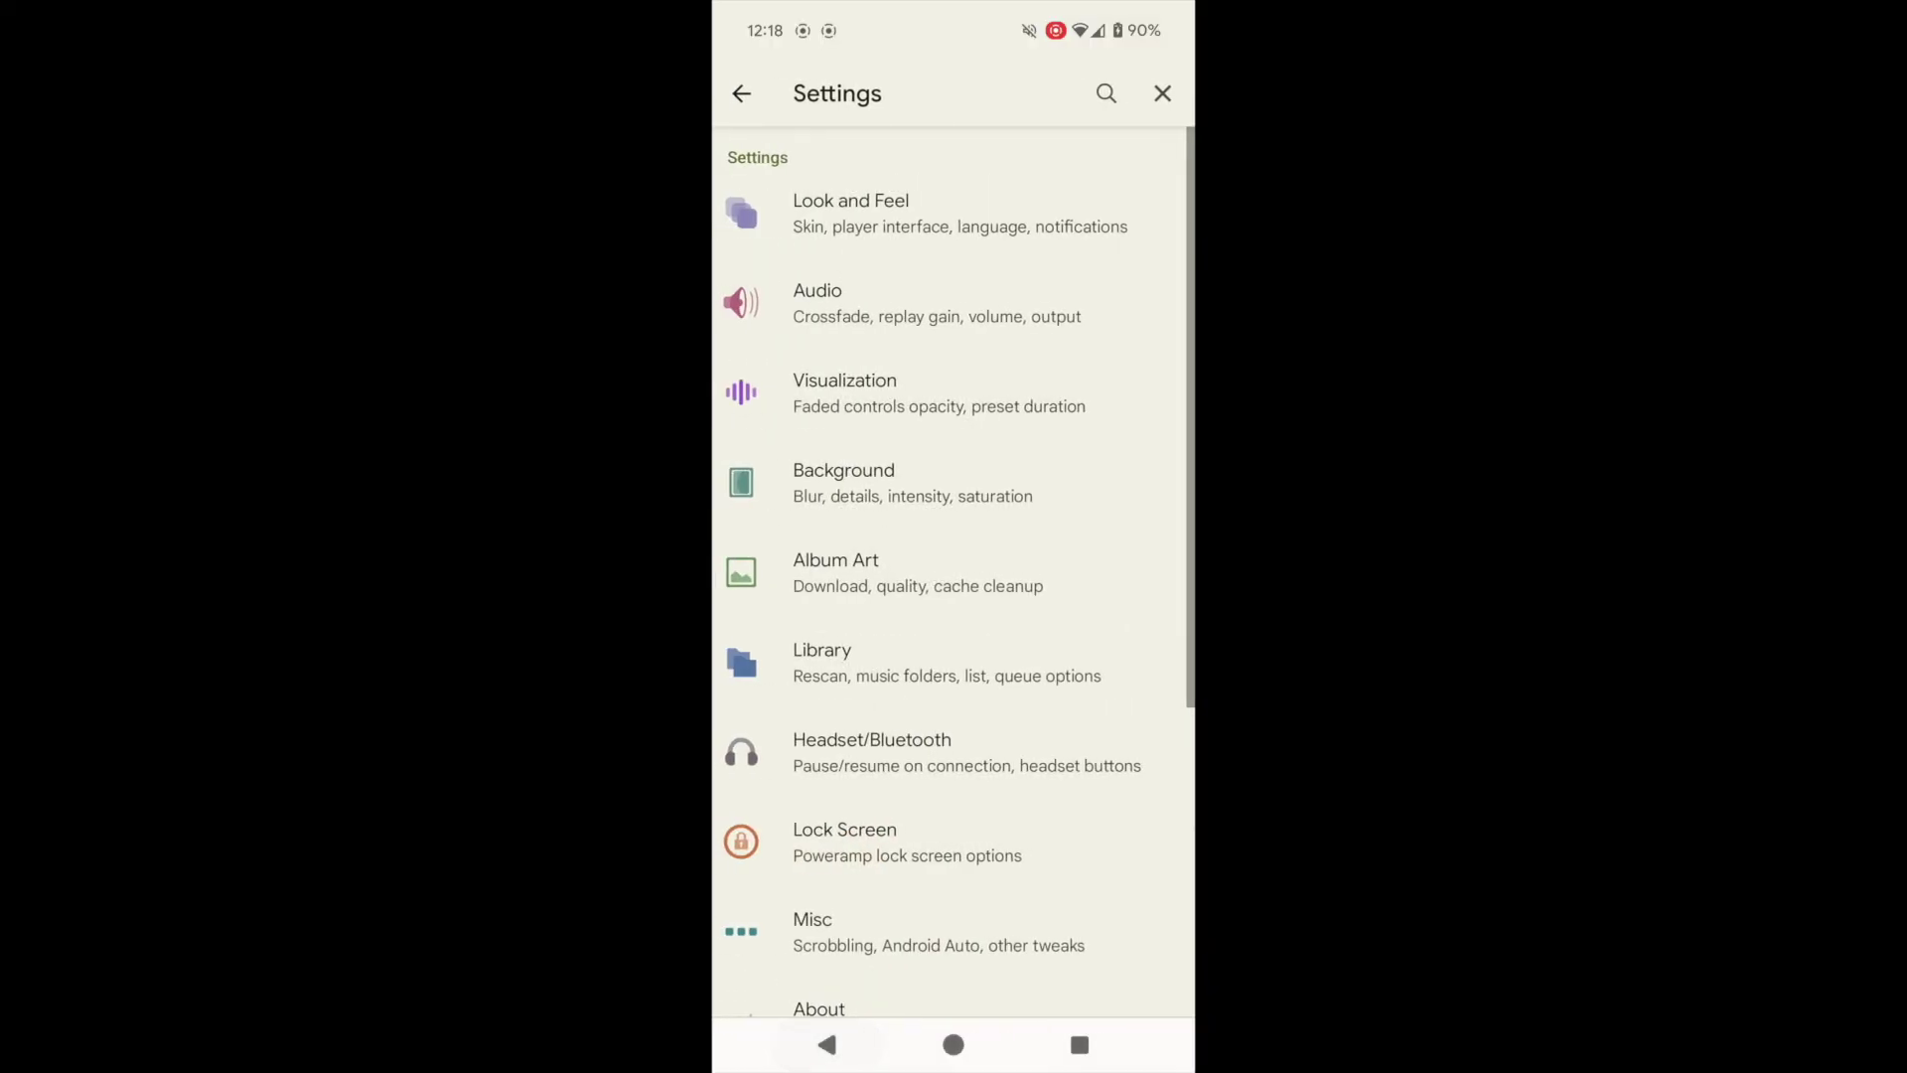
Check the Replay Gain mode and source options in the Audio settings and return to the Library screen
{"action": "left_click", "coordinate": [808, 298]}
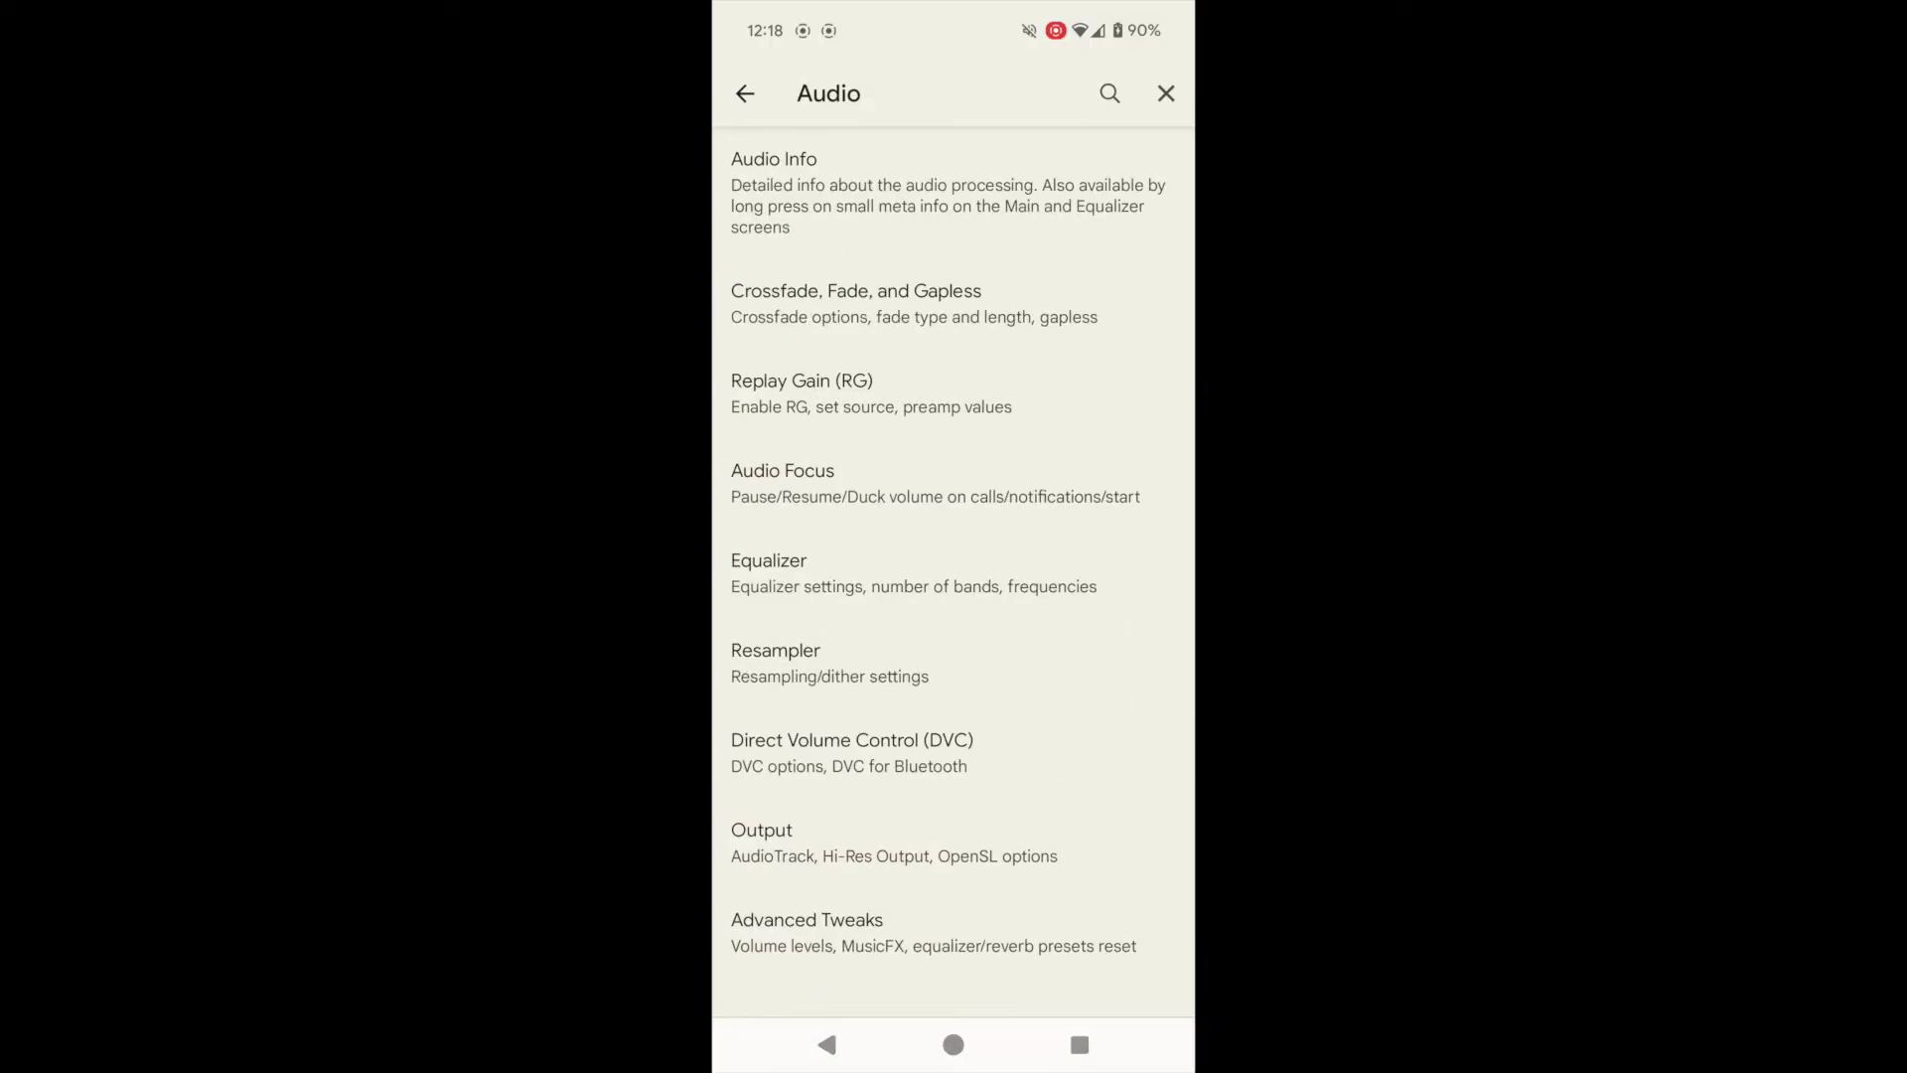
{"action": "left_click", "coordinate": [801, 392]}
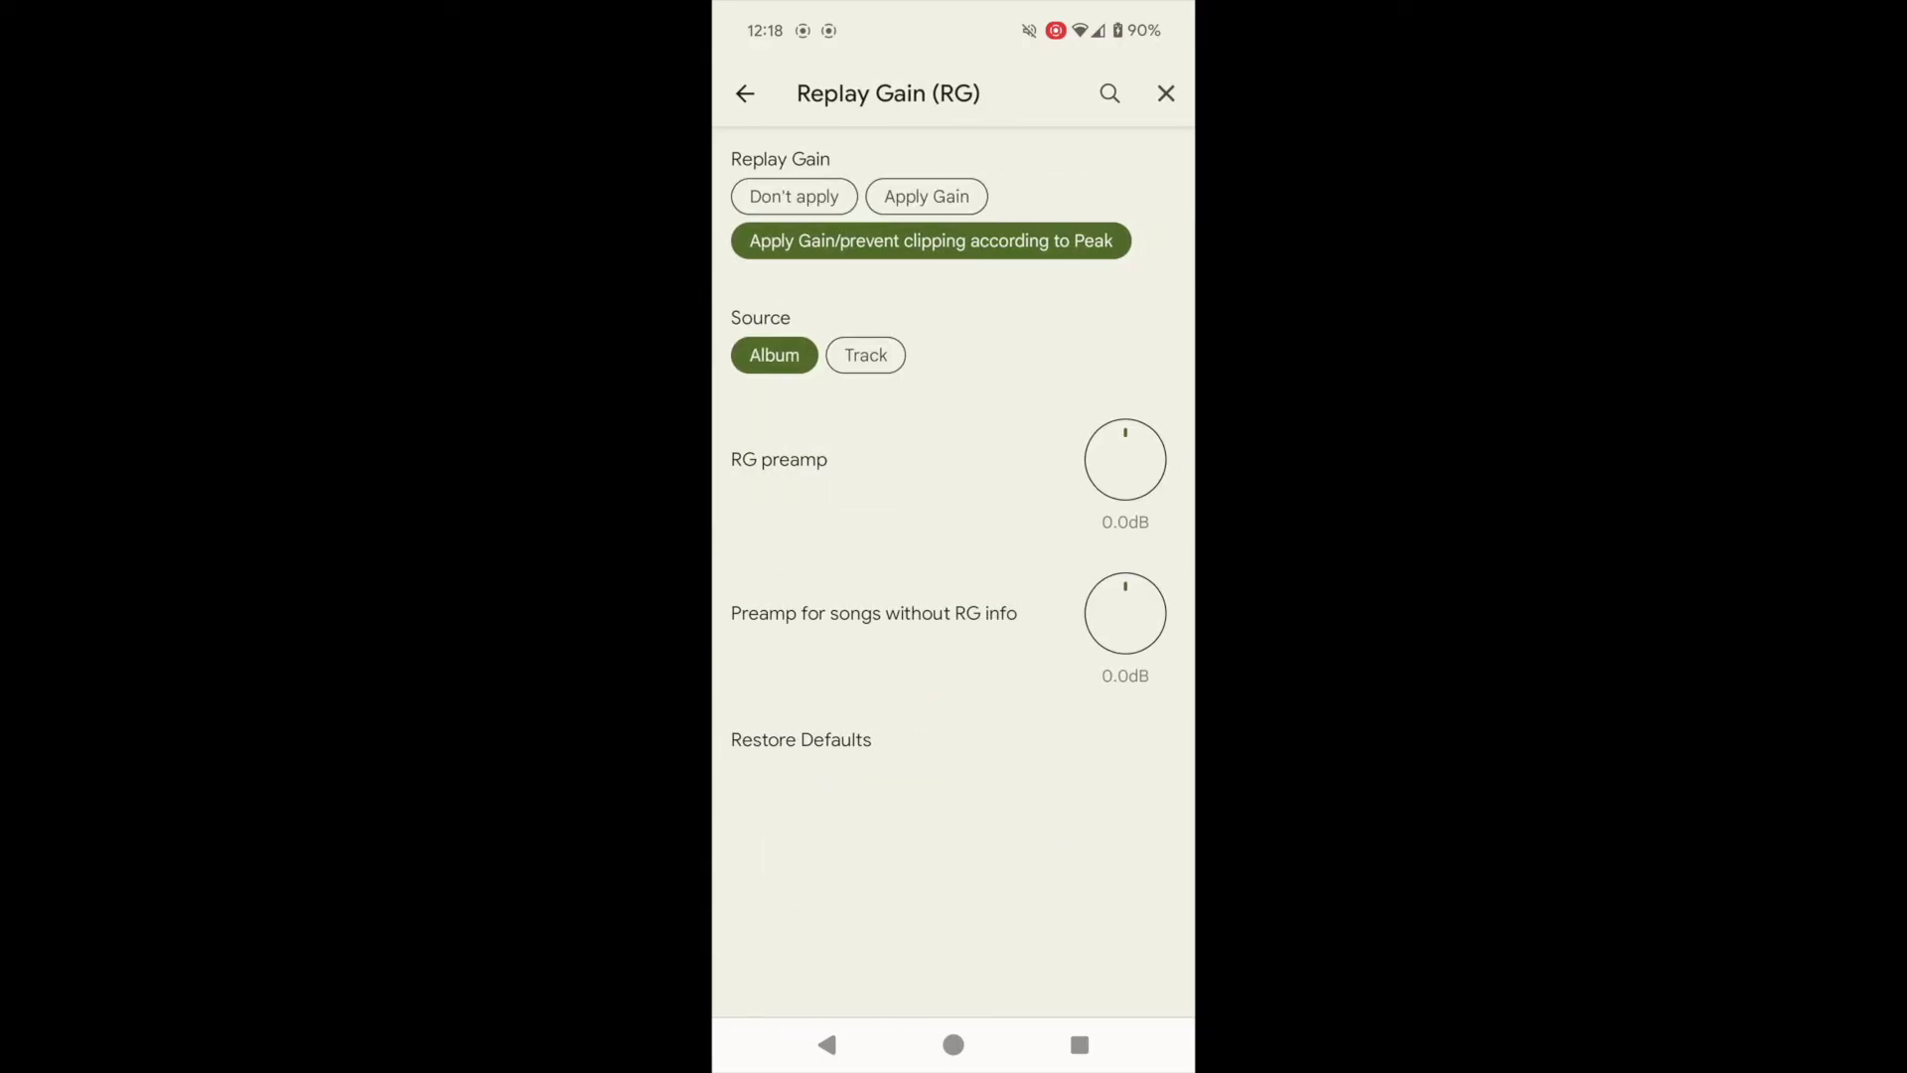
{"action": "key", "text": "Escape"}
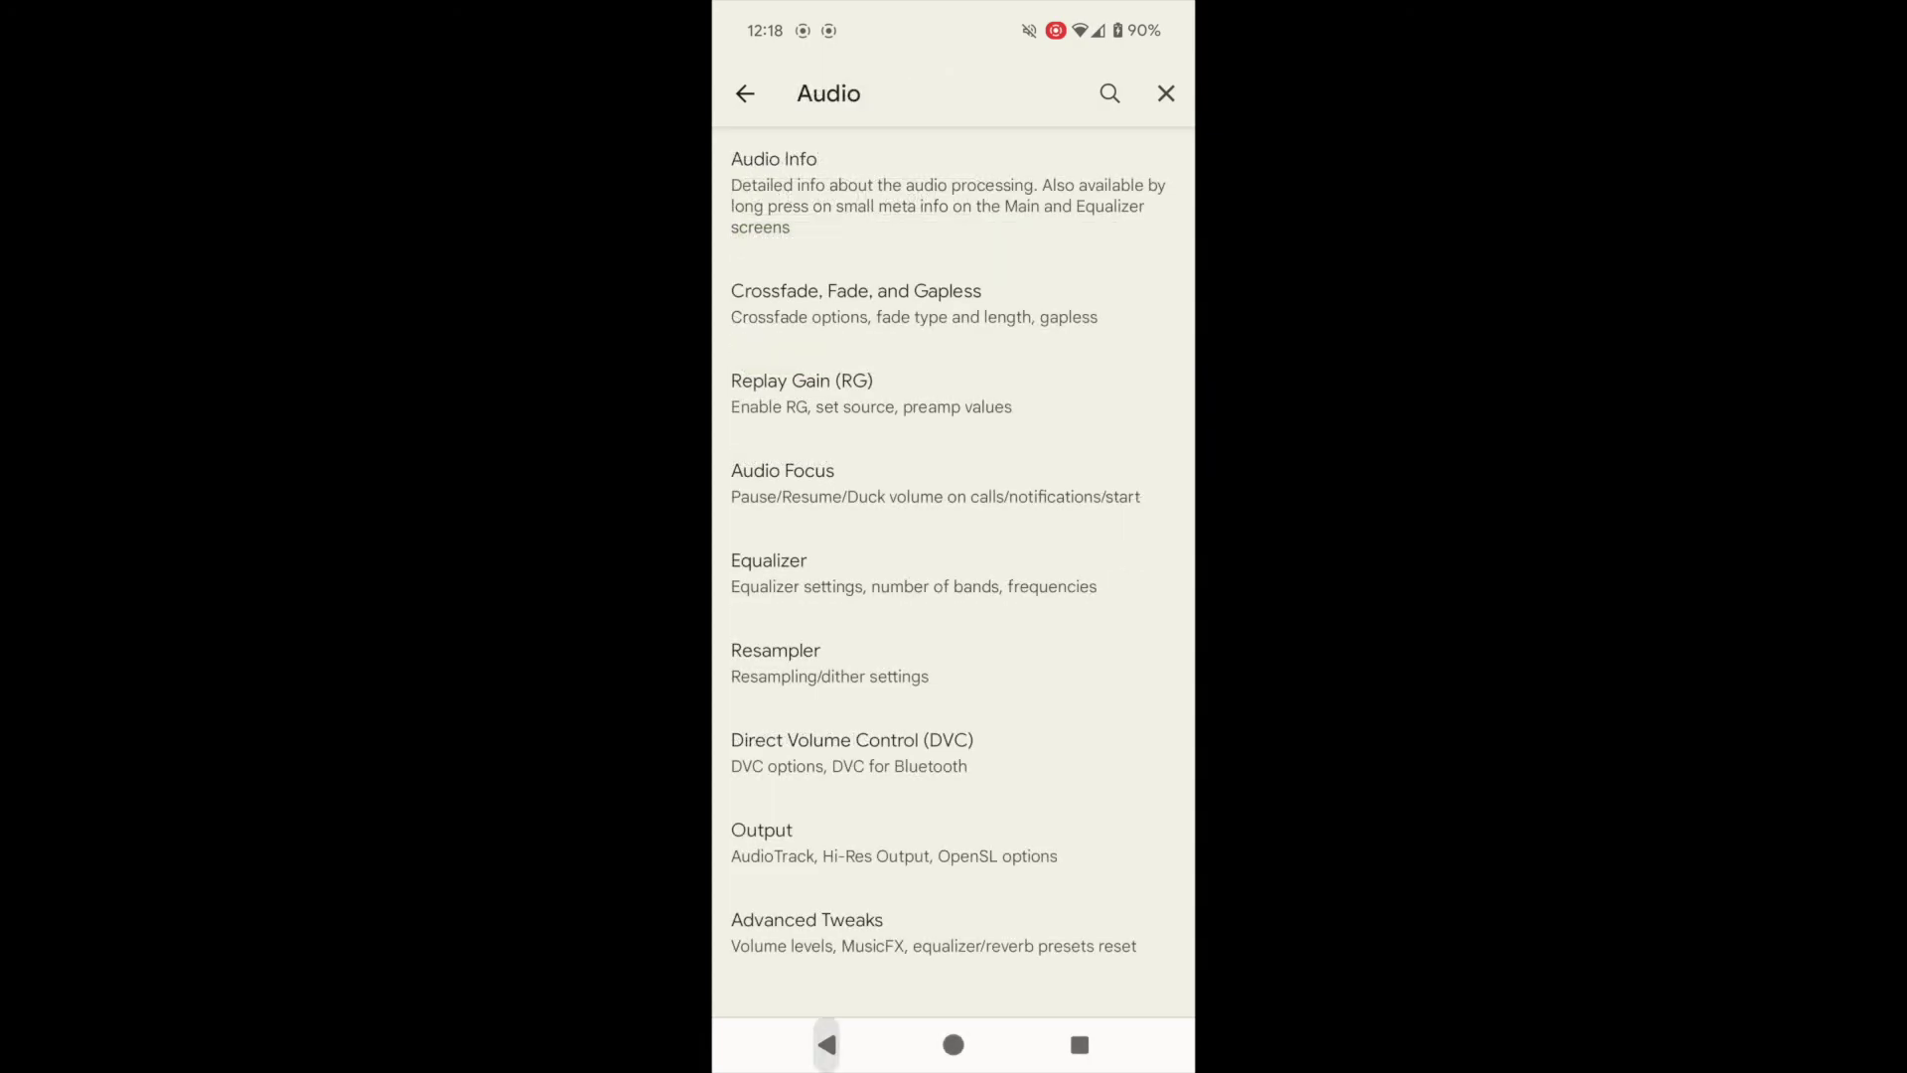
{"action": "key", "text": "Escape"}
{"action": "key", "text": "Escape"}
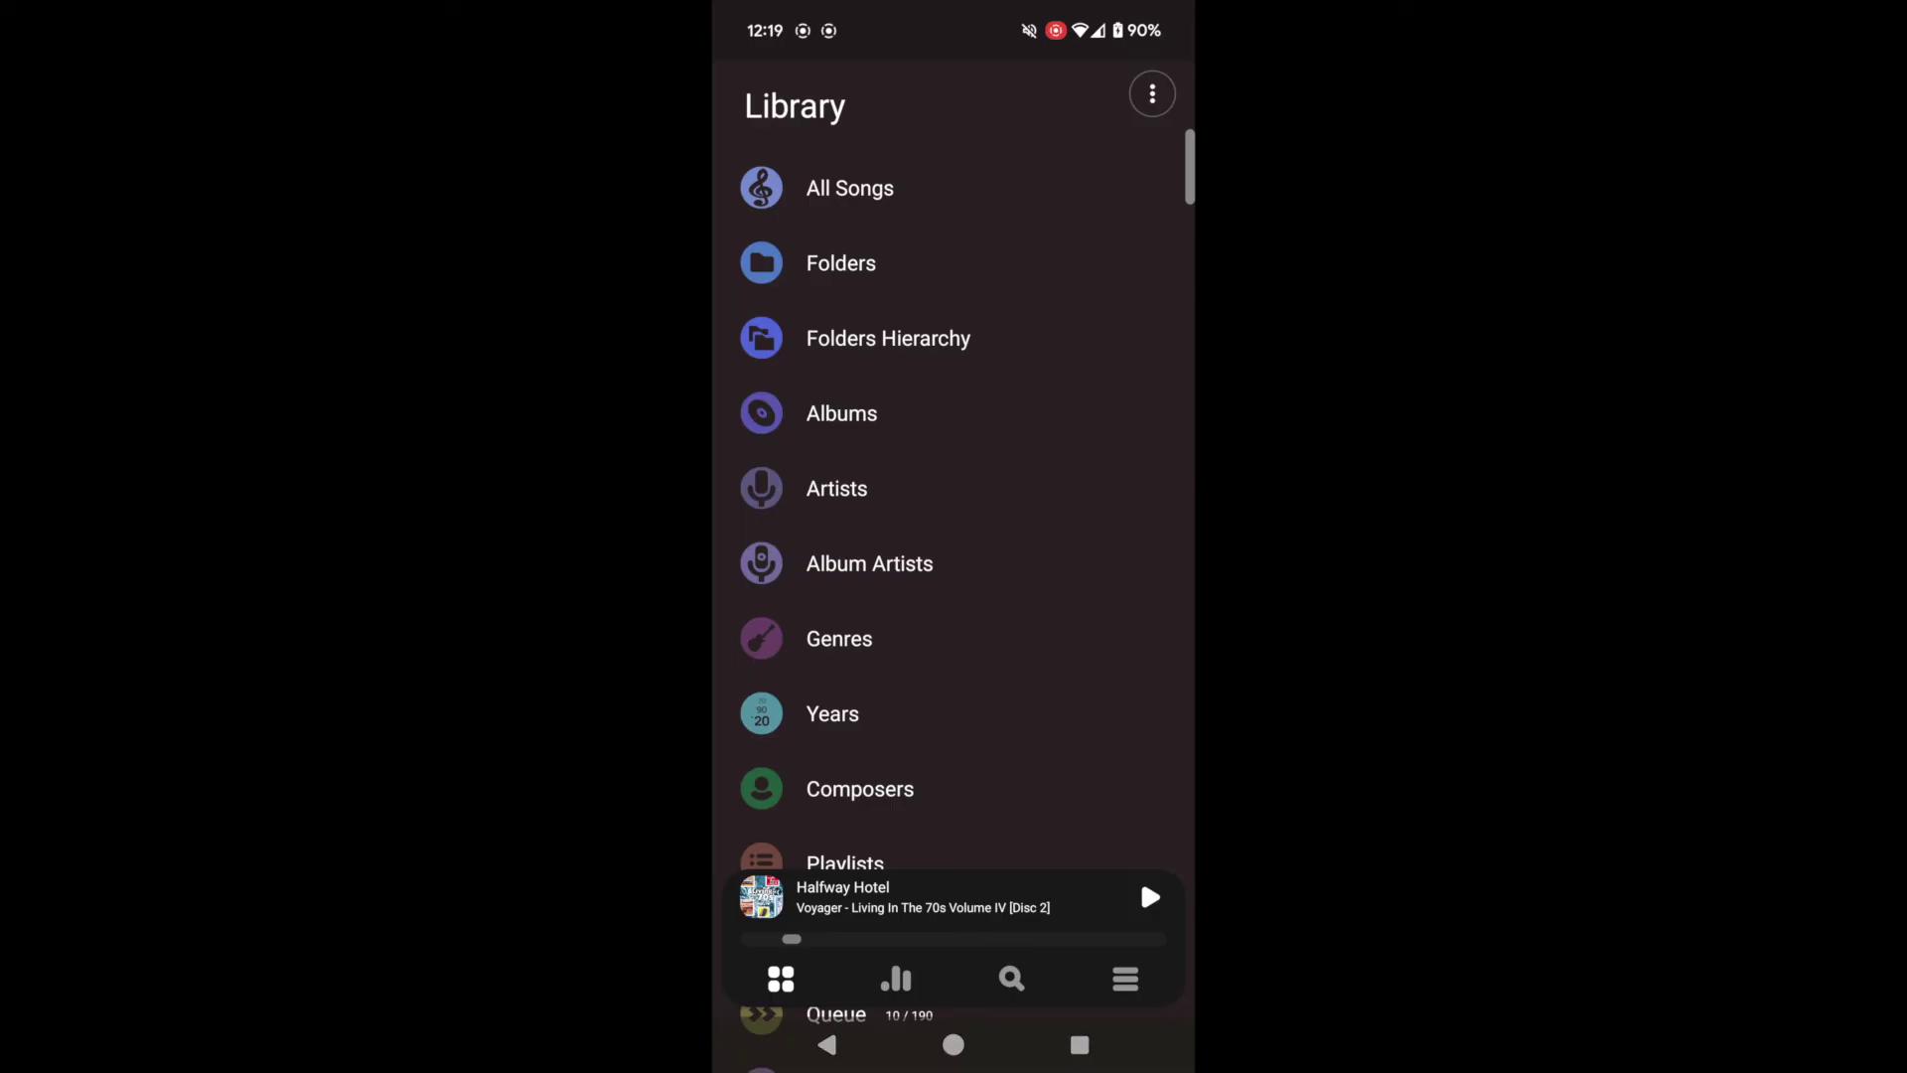
Open the player screen, scrub within "Halfway Hotel" and skip forward through the queue to "King Of Pain"
{"action": "left_click", "coordinate": [1138, 871]}
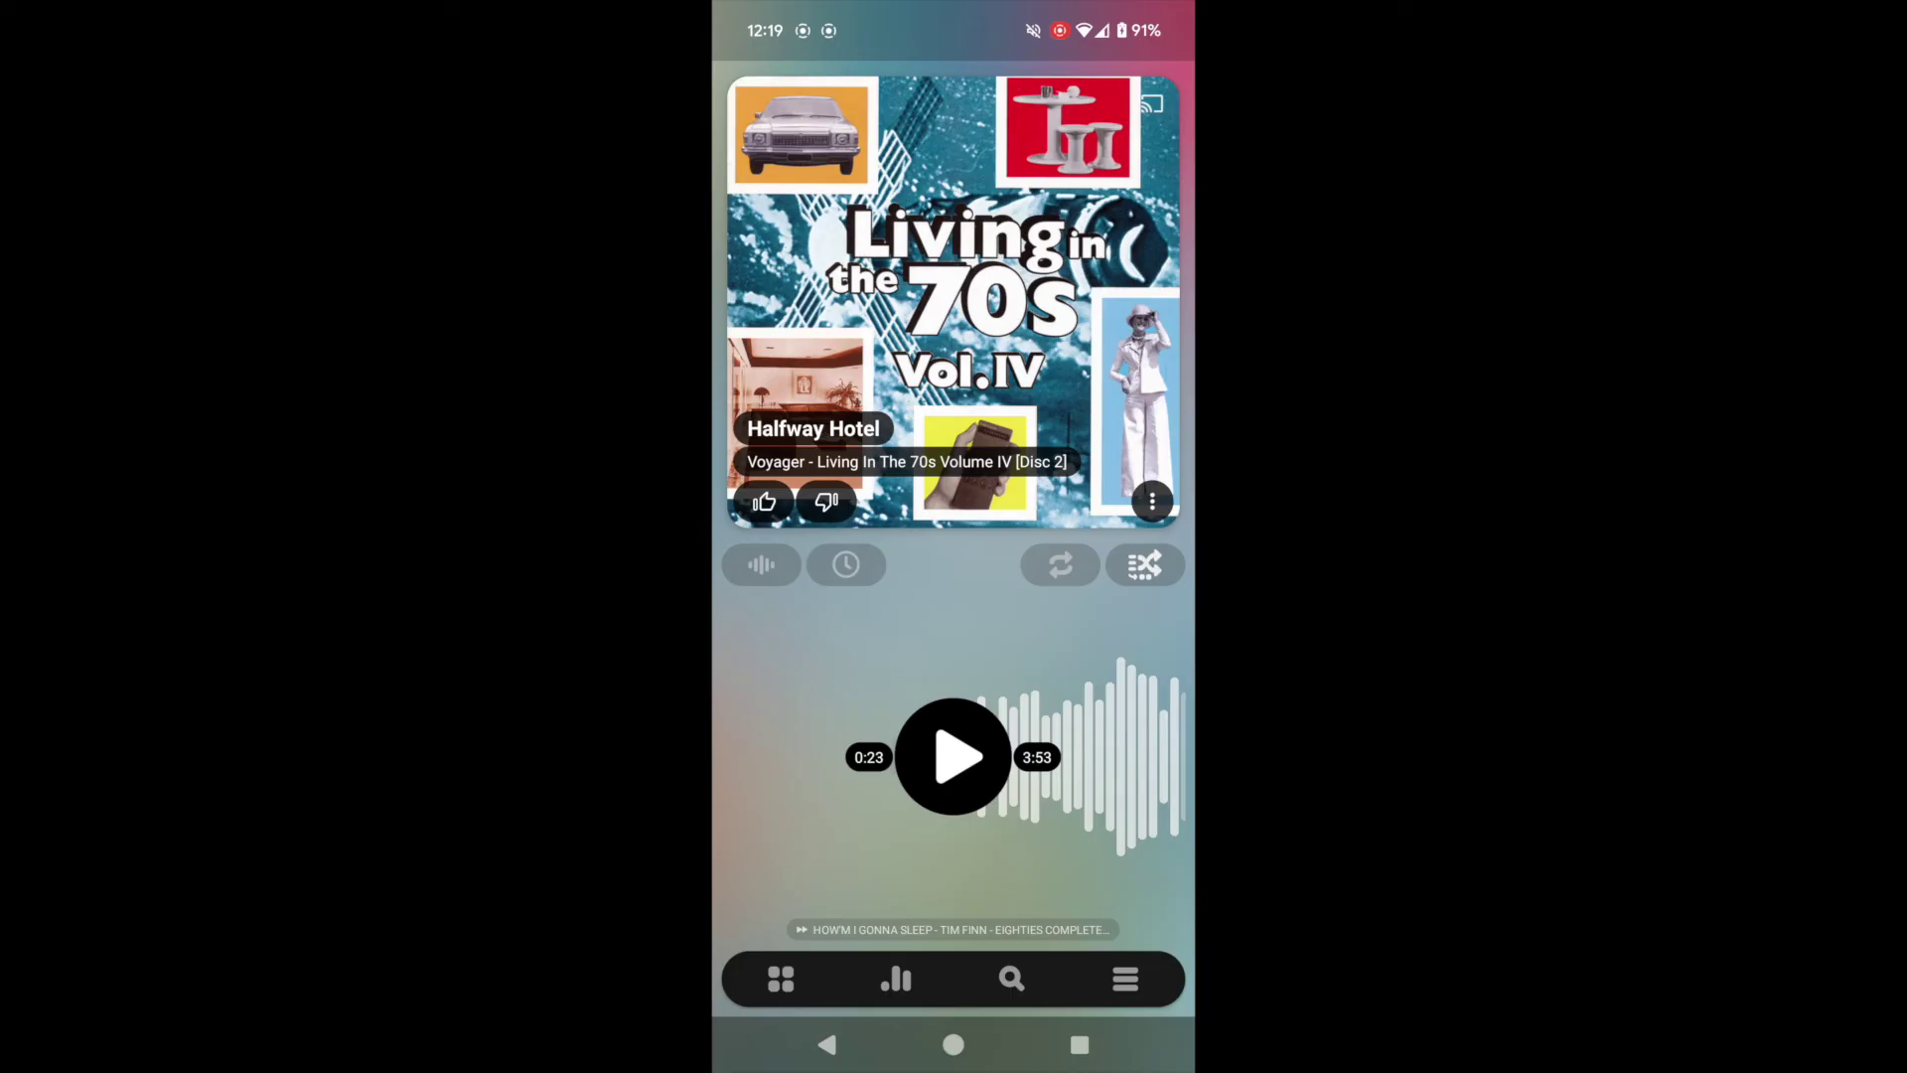
{"action": "left_click_drag", "start_coordinate": [1093, 755], "coordinate": [904, 755]}
{"action": "left_click_drag", "start_coordinate": [1052, 298], "coordinate": [794, 298]}
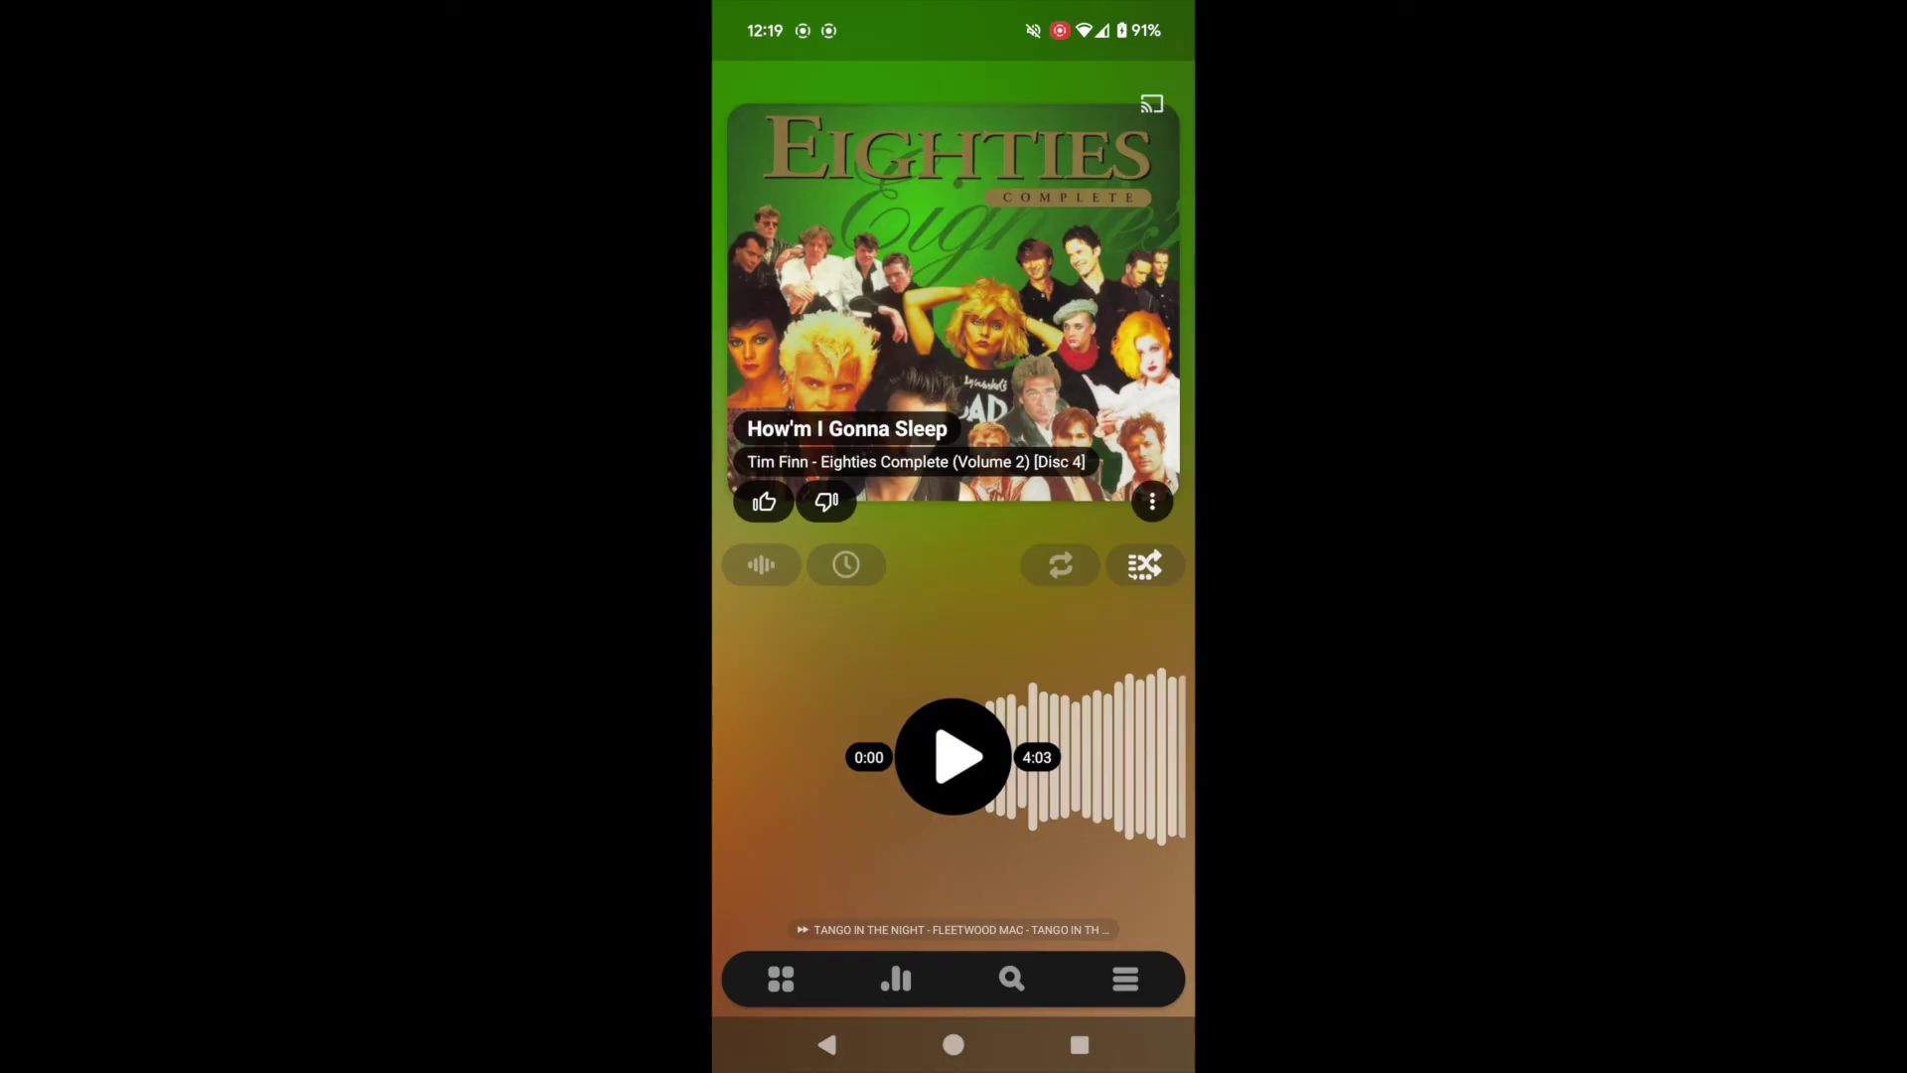
{"action": "left_click_drag", "start_coordinate": [1053, 298], "coordinate": [795, 298]}
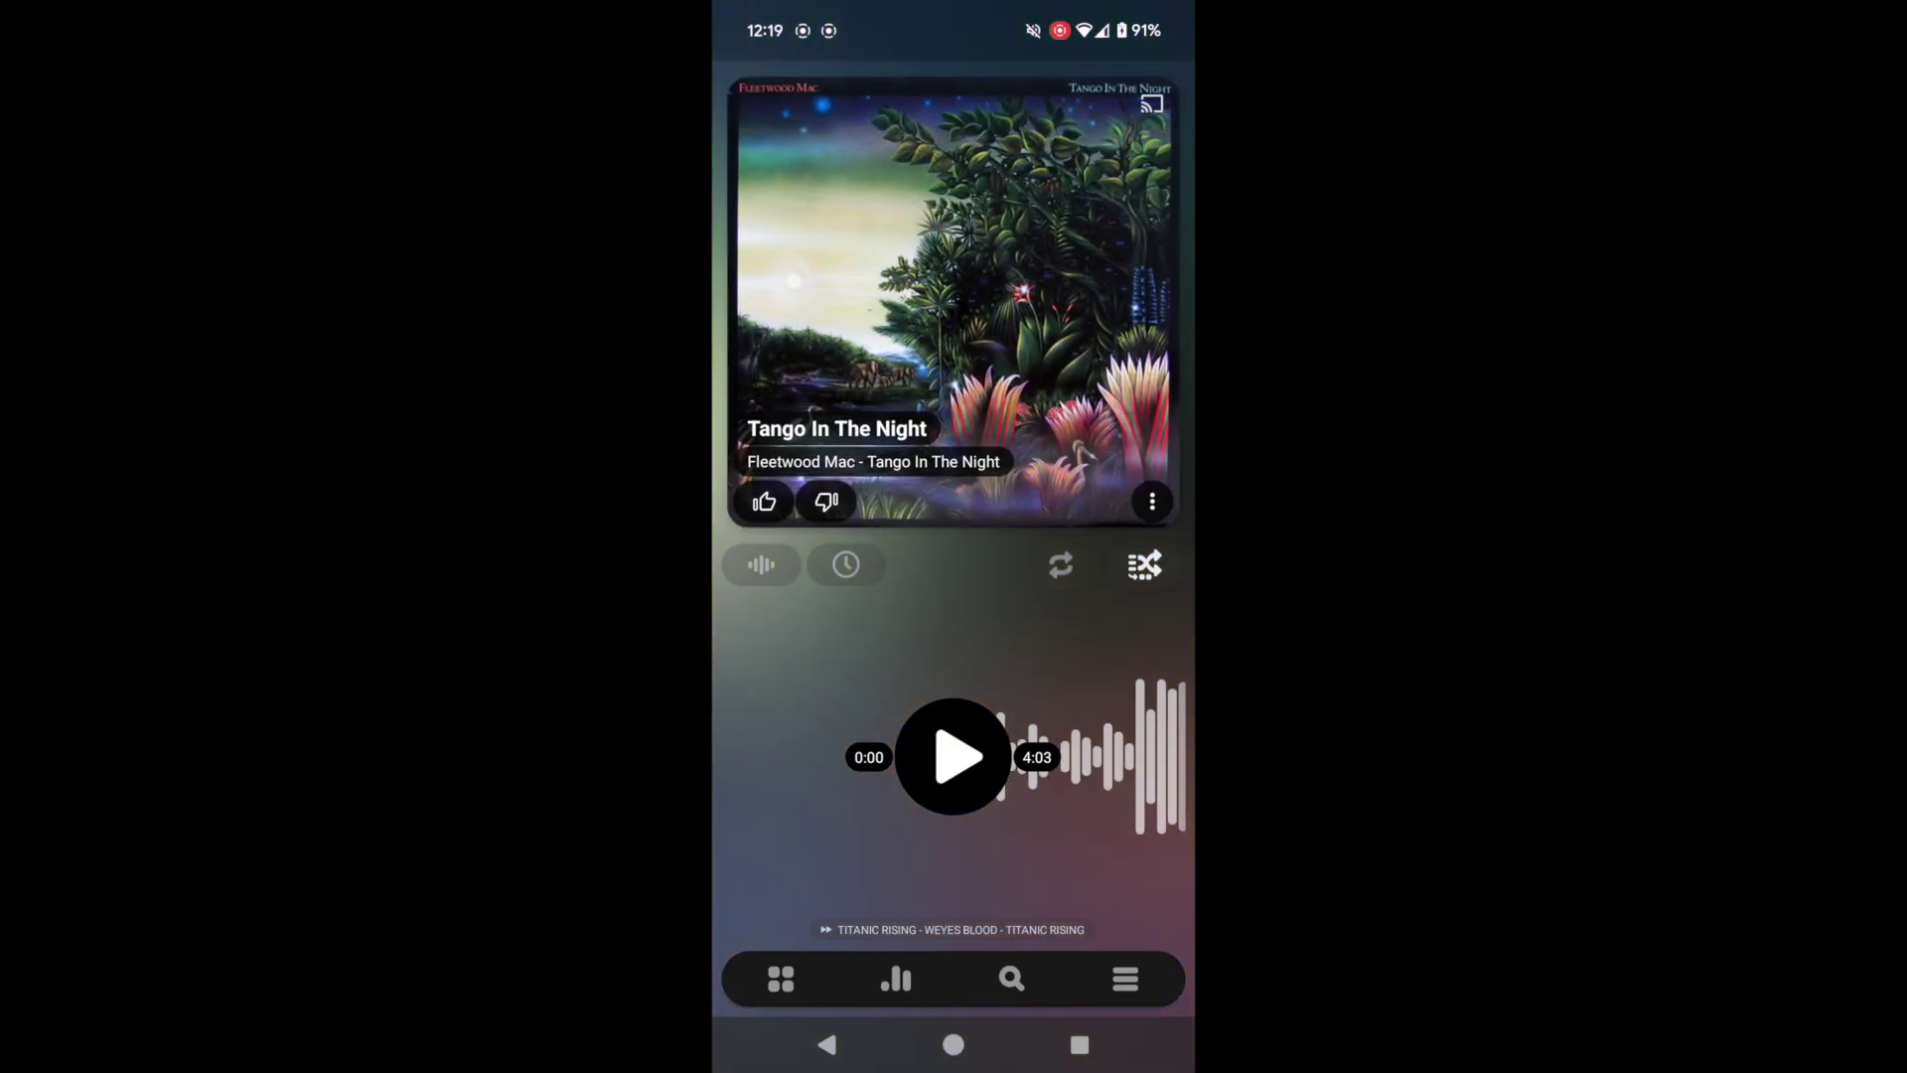
{"action": "left_click_drag", "start_coordinate": [1053, 298], "coordinate": [794, 298]}
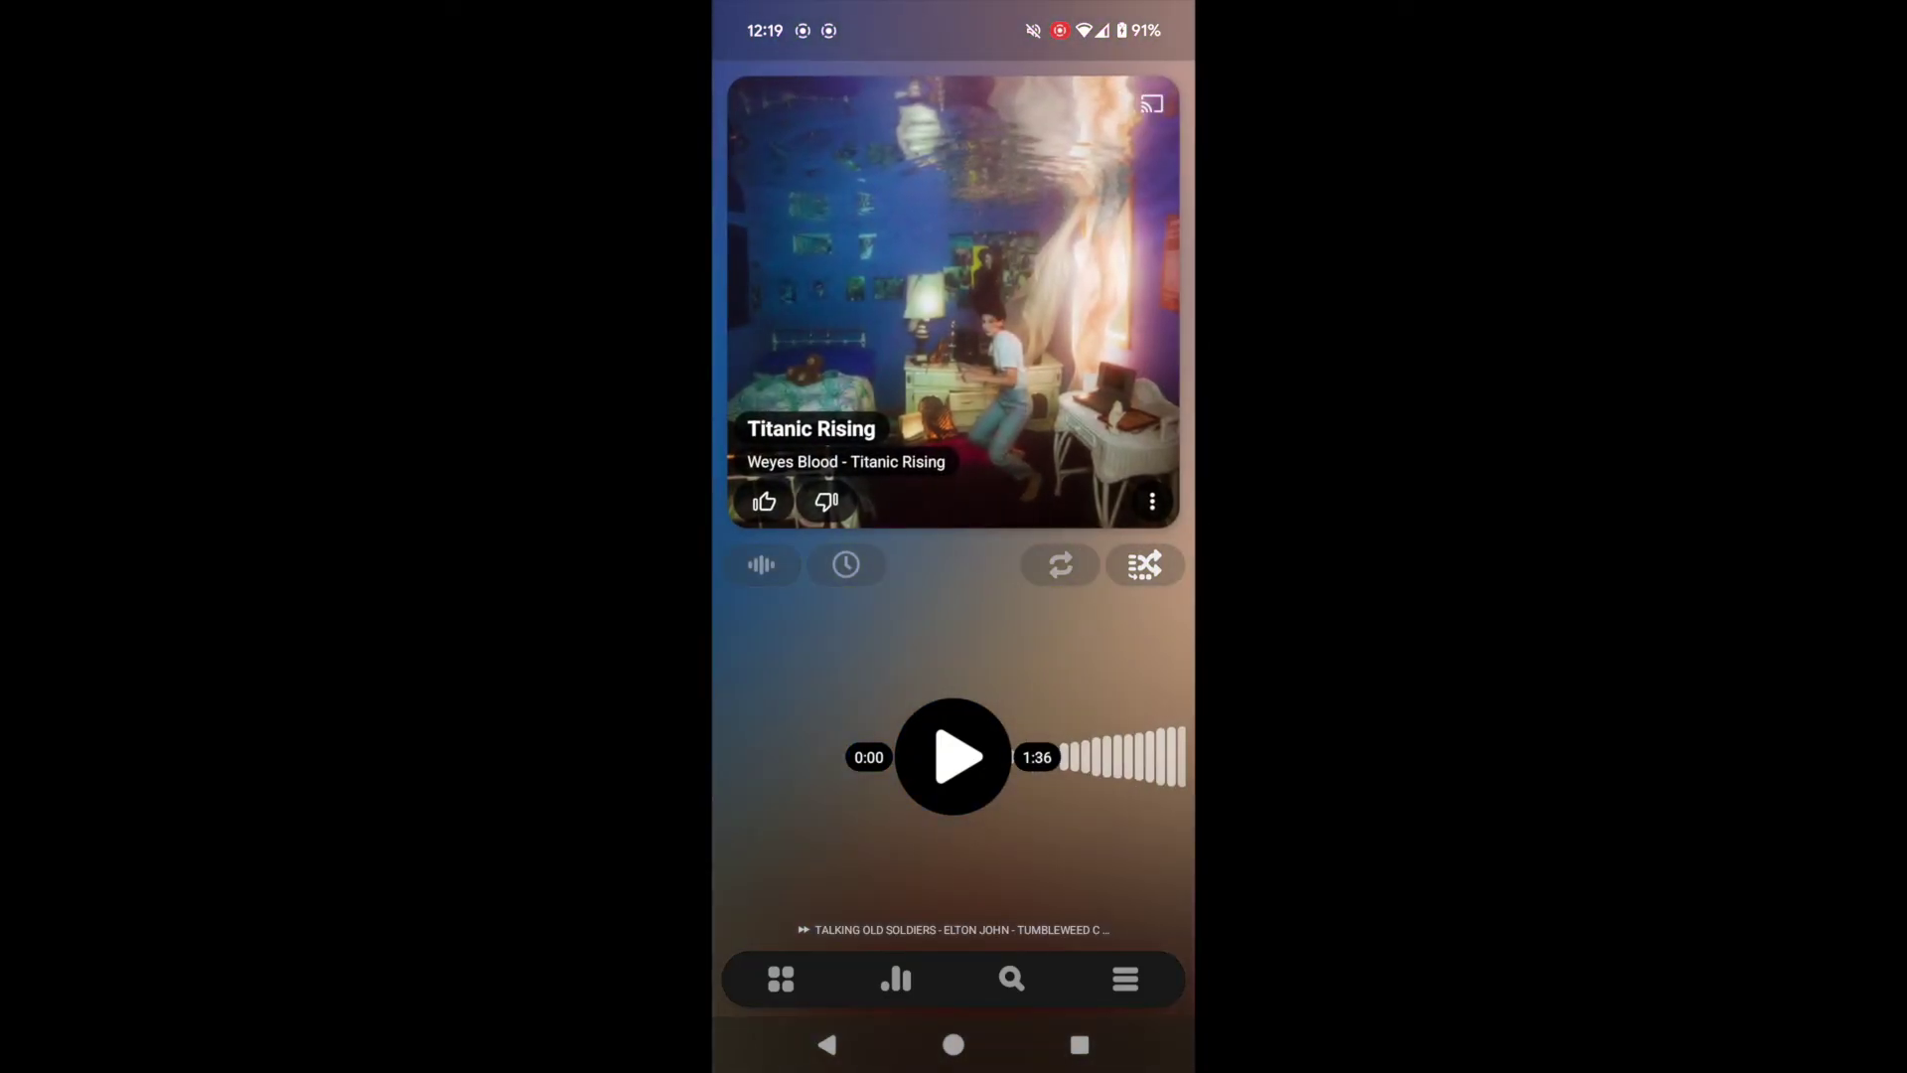
{"action": "left_click_drag", "start_coordinate": [1053, 298], "coordinate": [795, 298]}
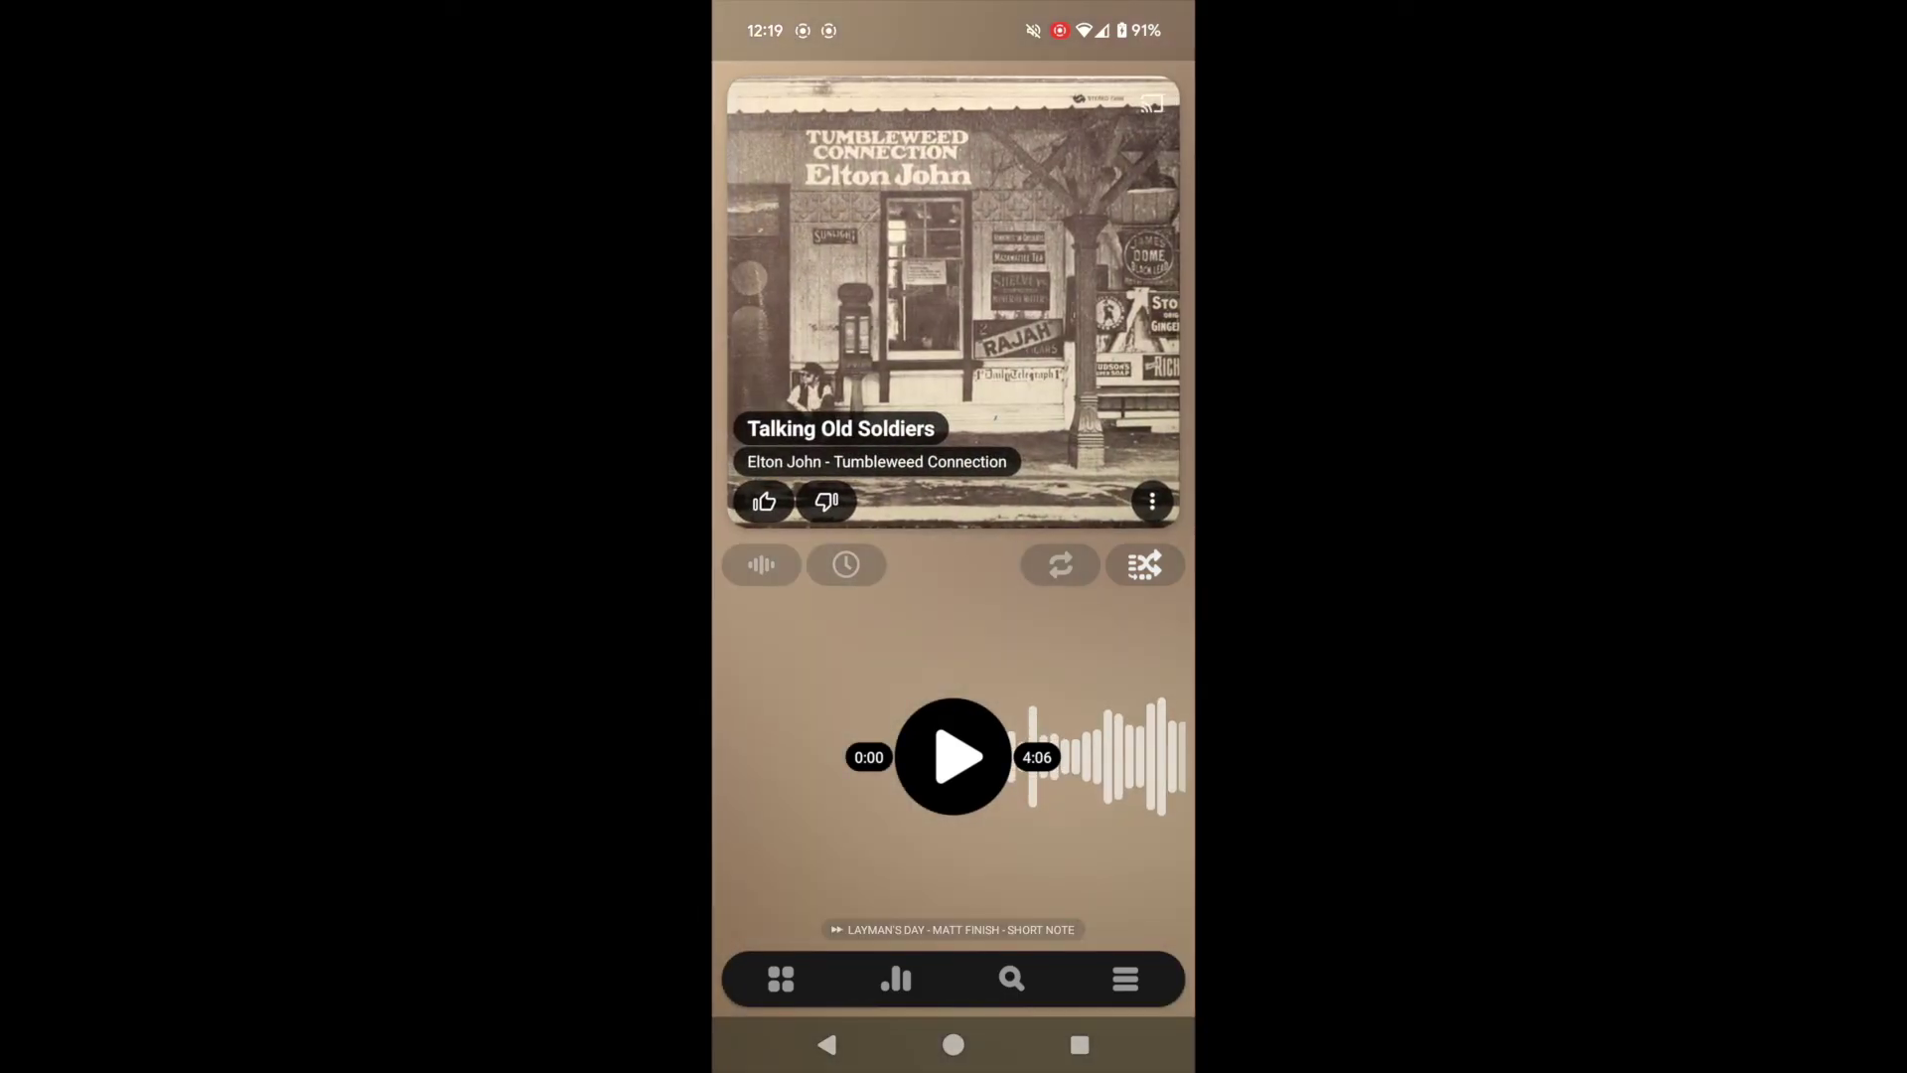
{"action": "left_click_drag", "start_coordinate": [1052, 298], "coordinate": [795, 298]}
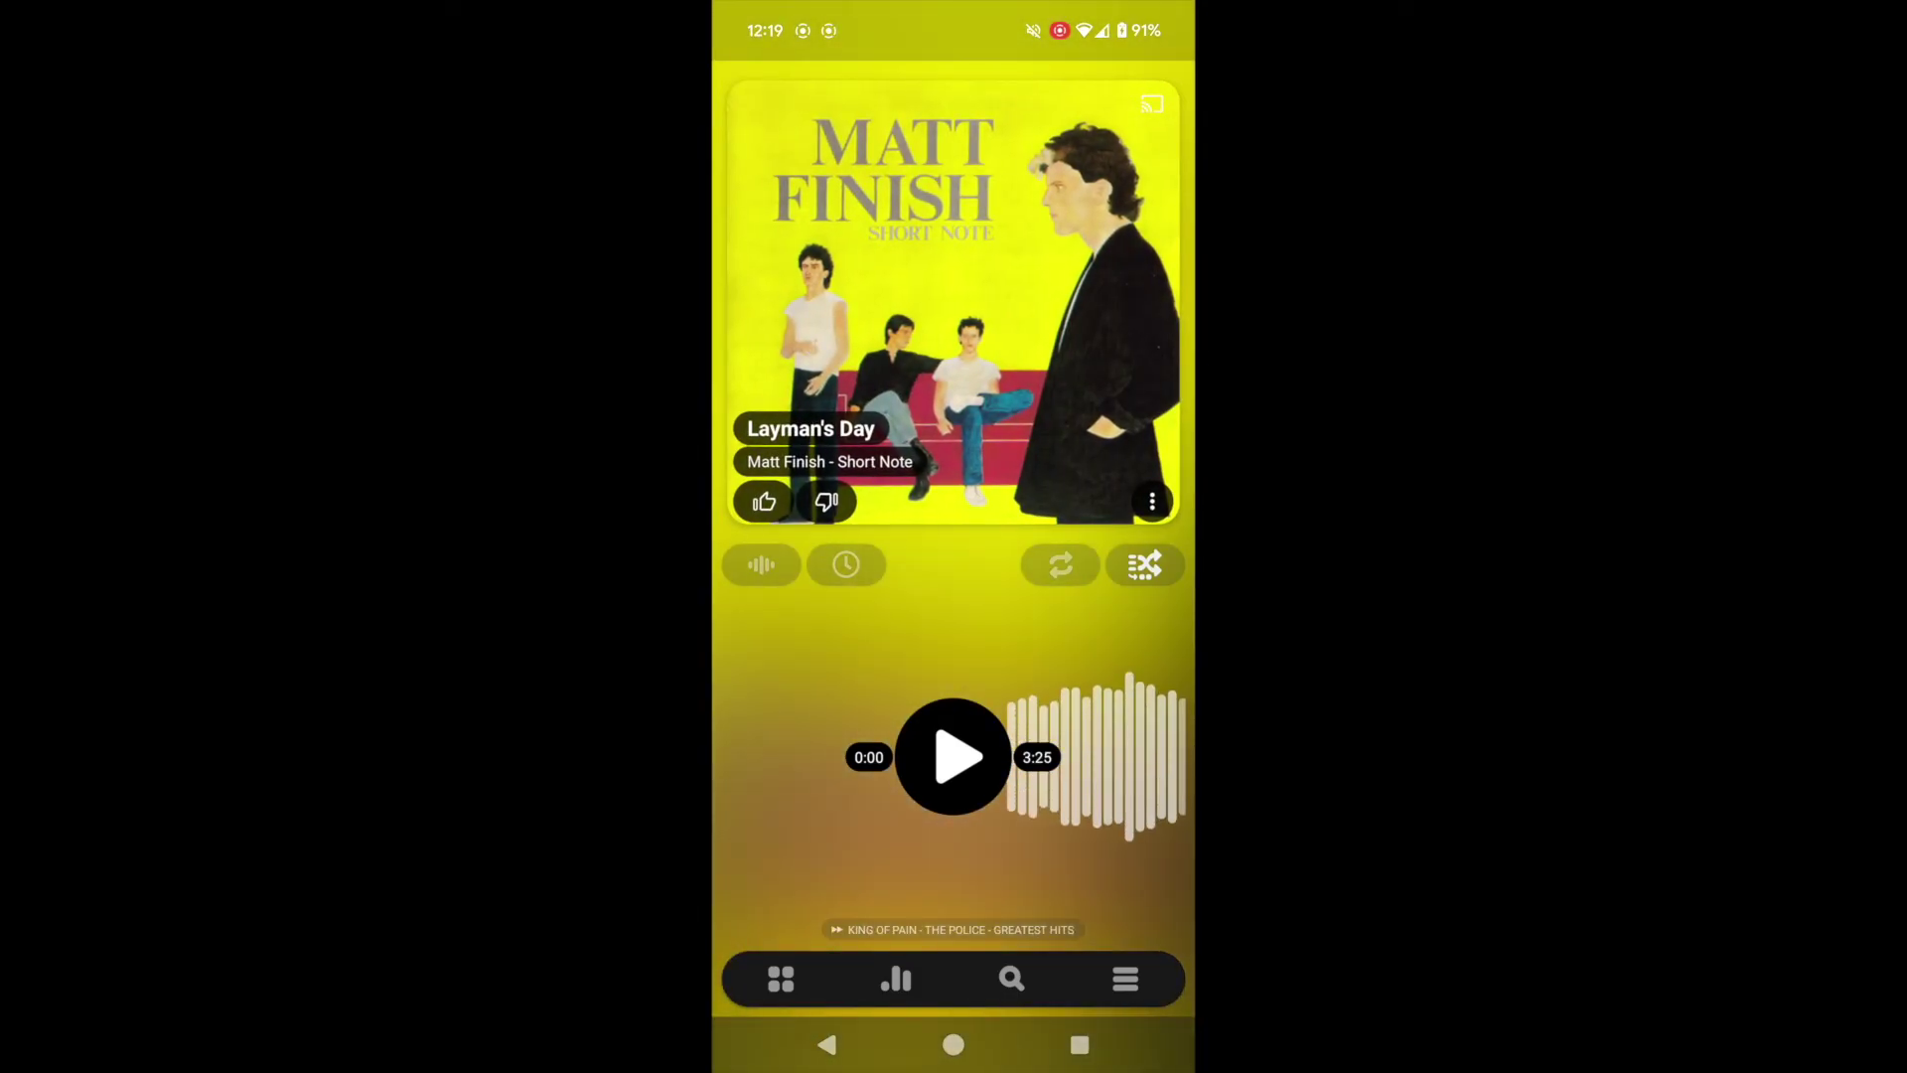
{"action": "left_click_drag", "start_coordinate": [1053, 298], "coordinate": [795, 298]}
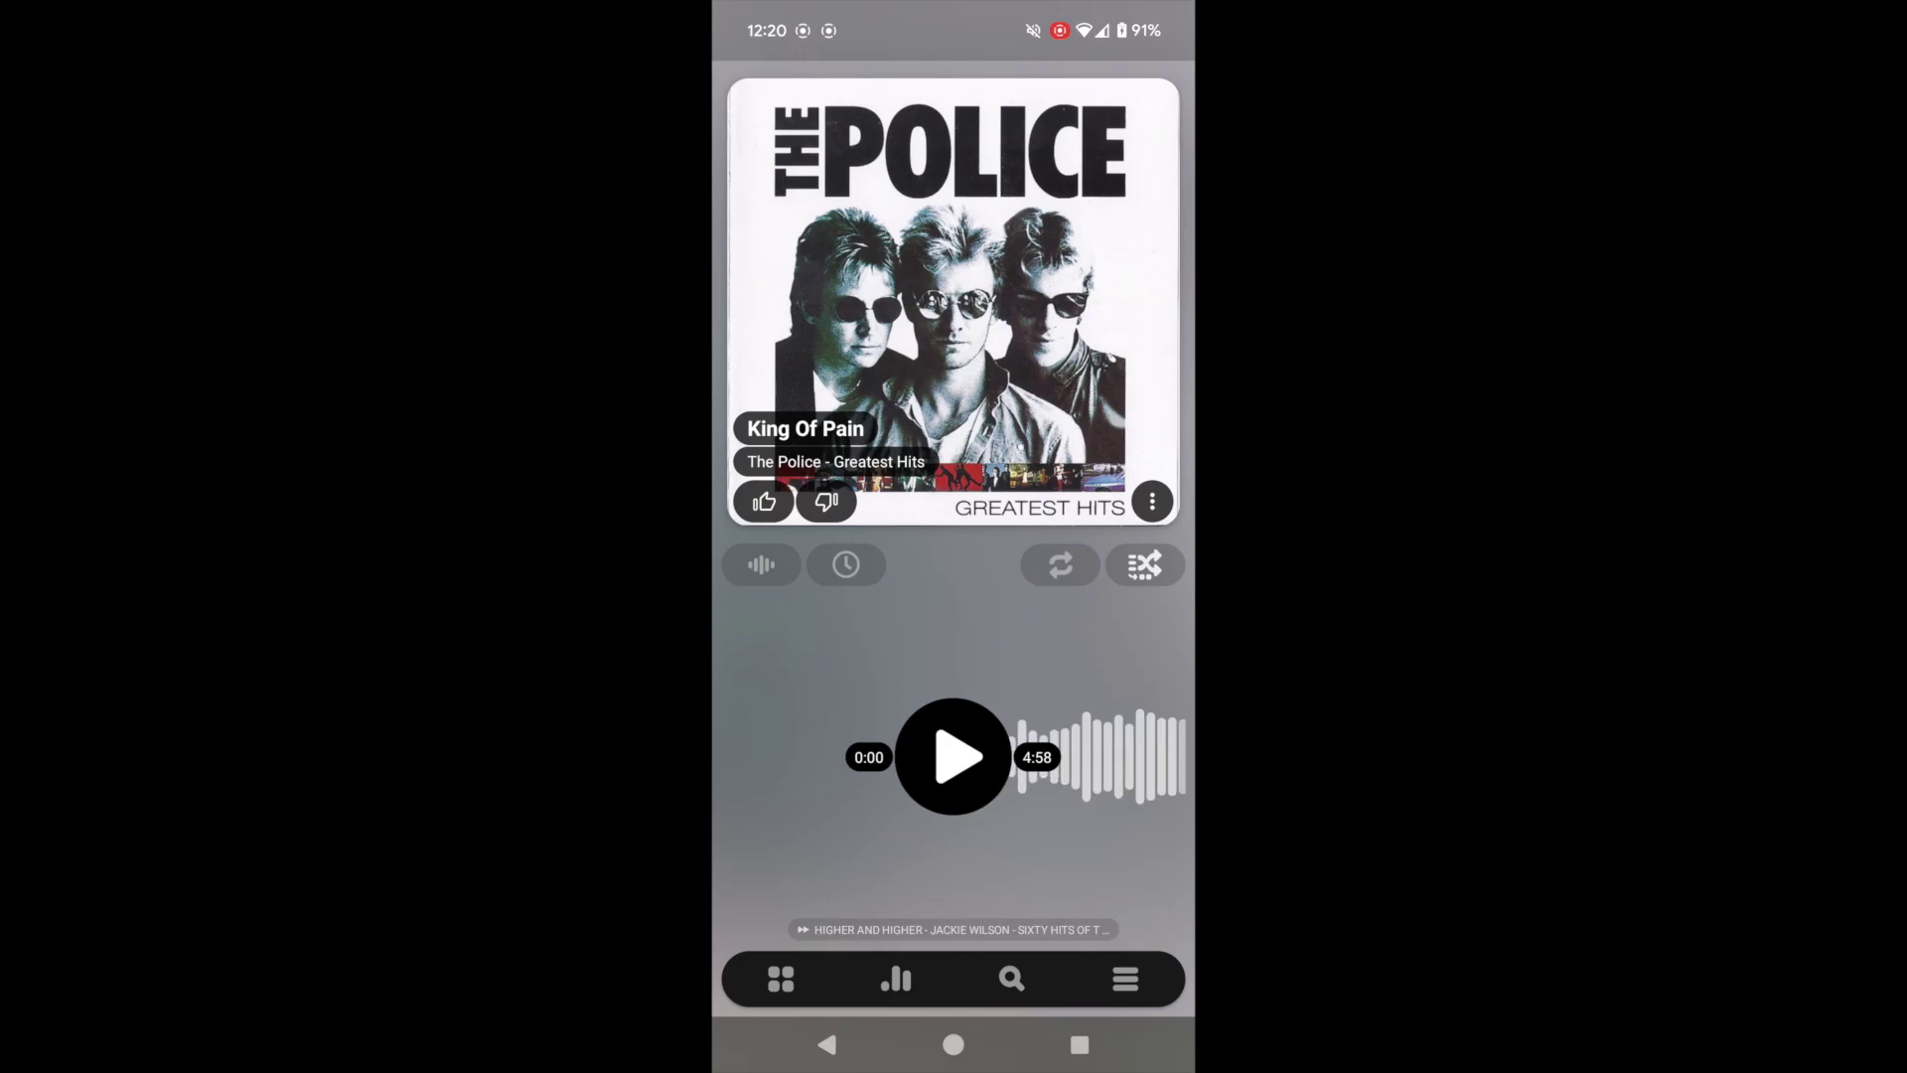
Examine the balance and volume, equalizer and reverb controls, and return to the "King Of Pain" player screen
{"action": "left_click", "coordinate": [896, 978]}
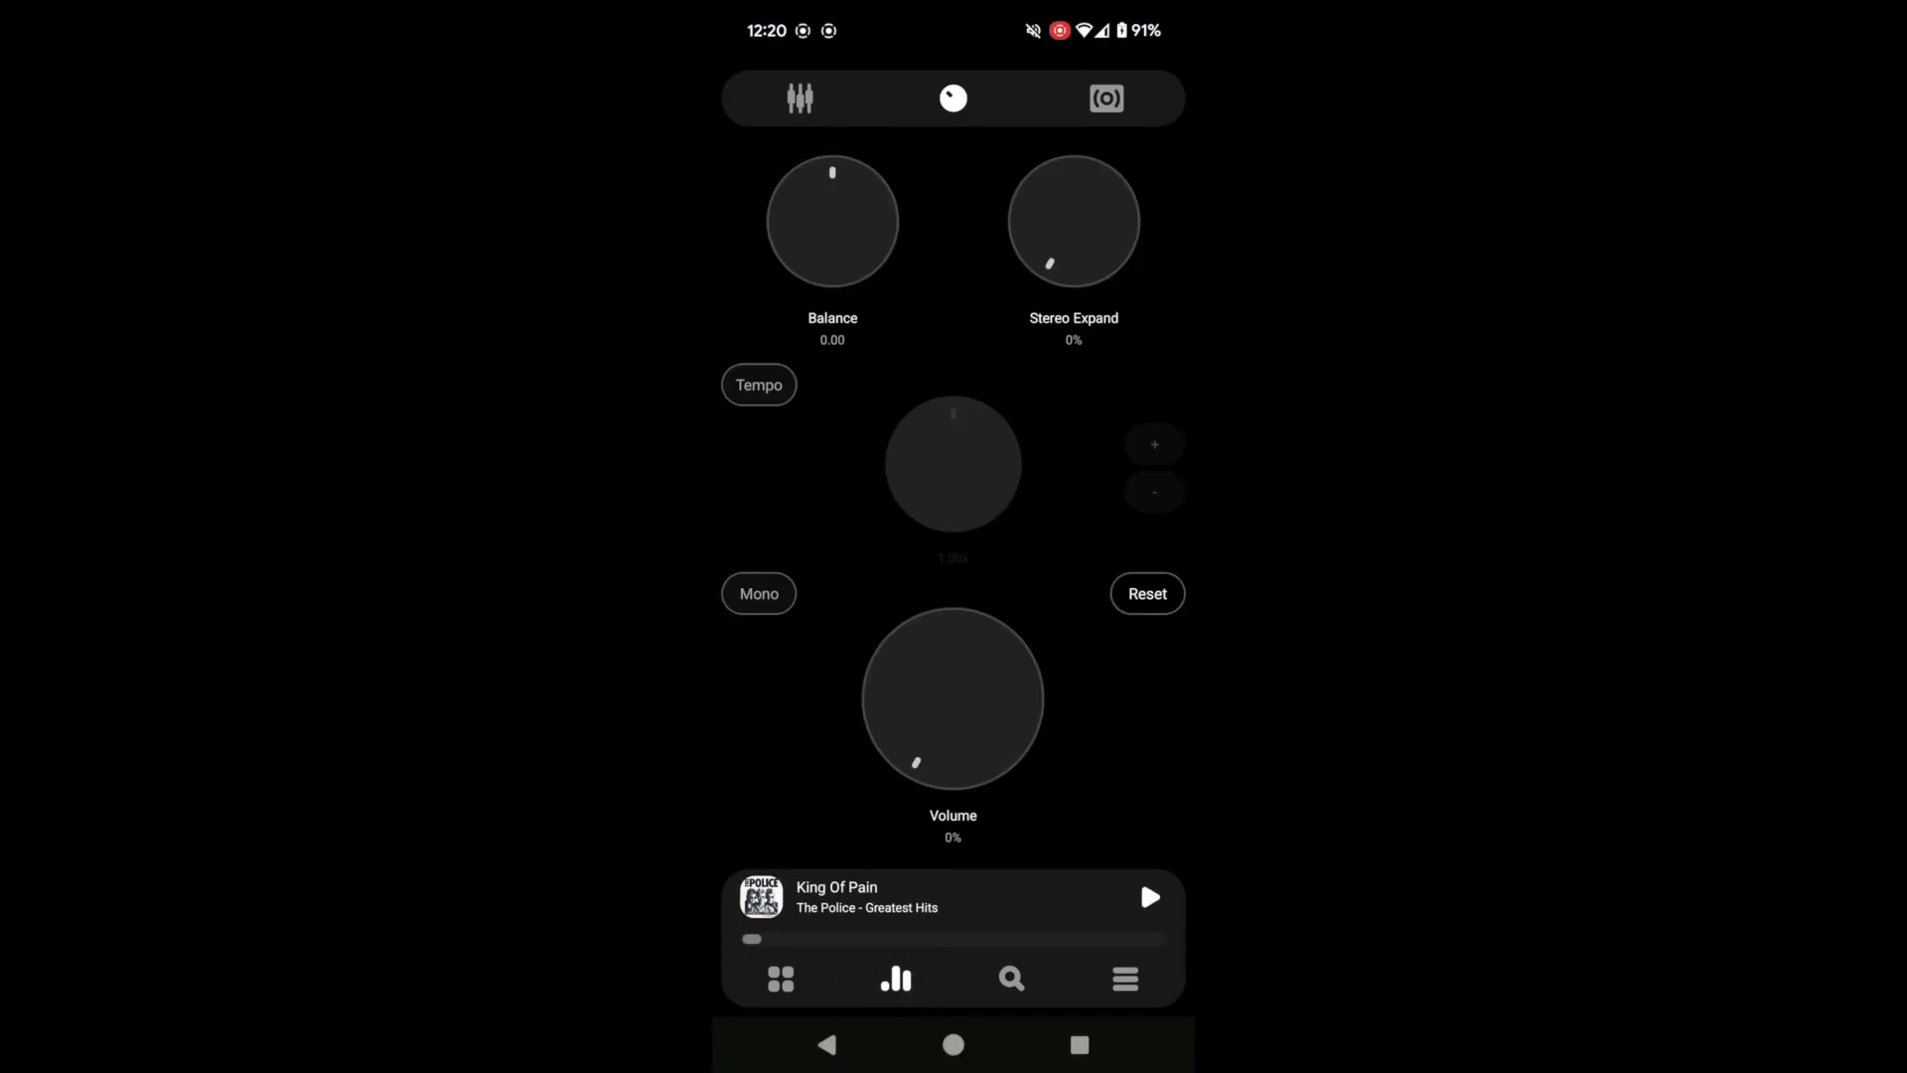
{"action": "left_click", "coordinate": [800, 98]}
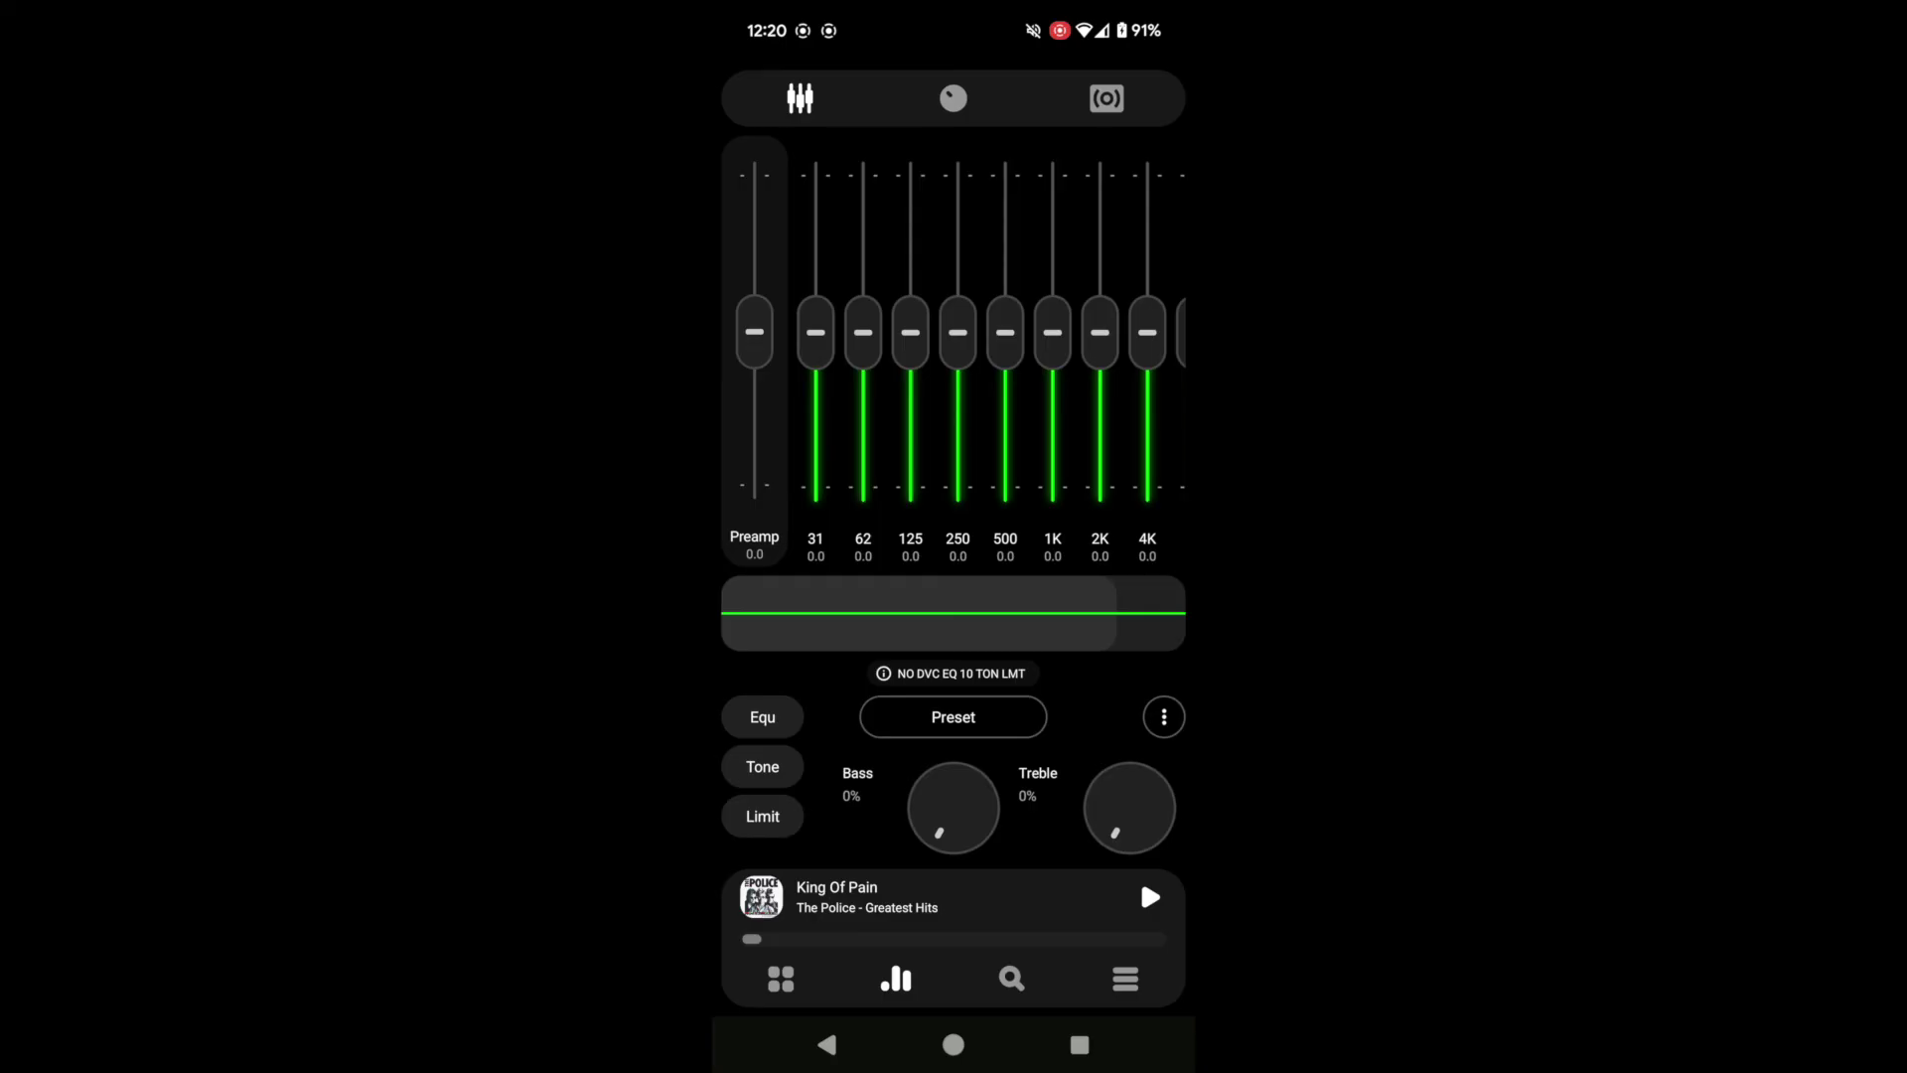
{"action": "left_click", "coordinate": [1106, 97]}
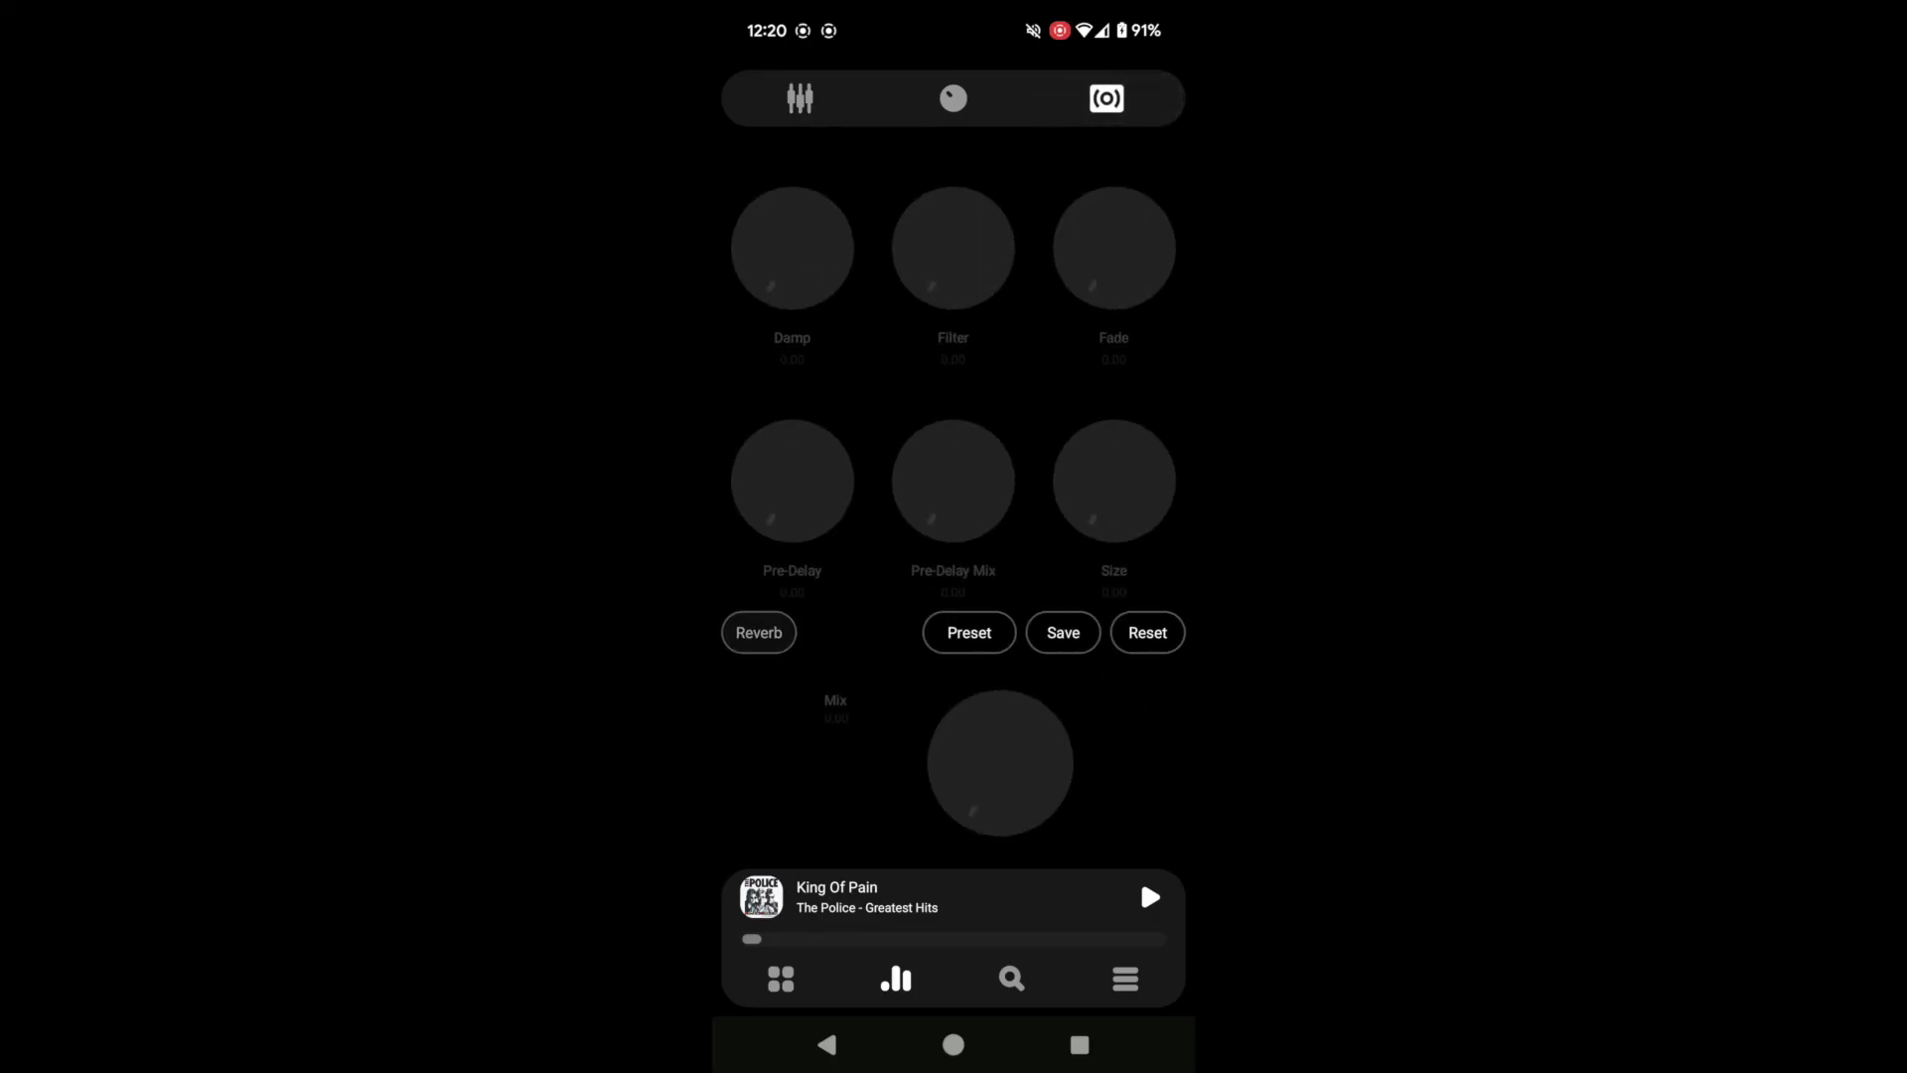
{"action": "left_click", "coordinate": [799, 97]}
{"action": "left_click", "coordinate": [893, 897]}
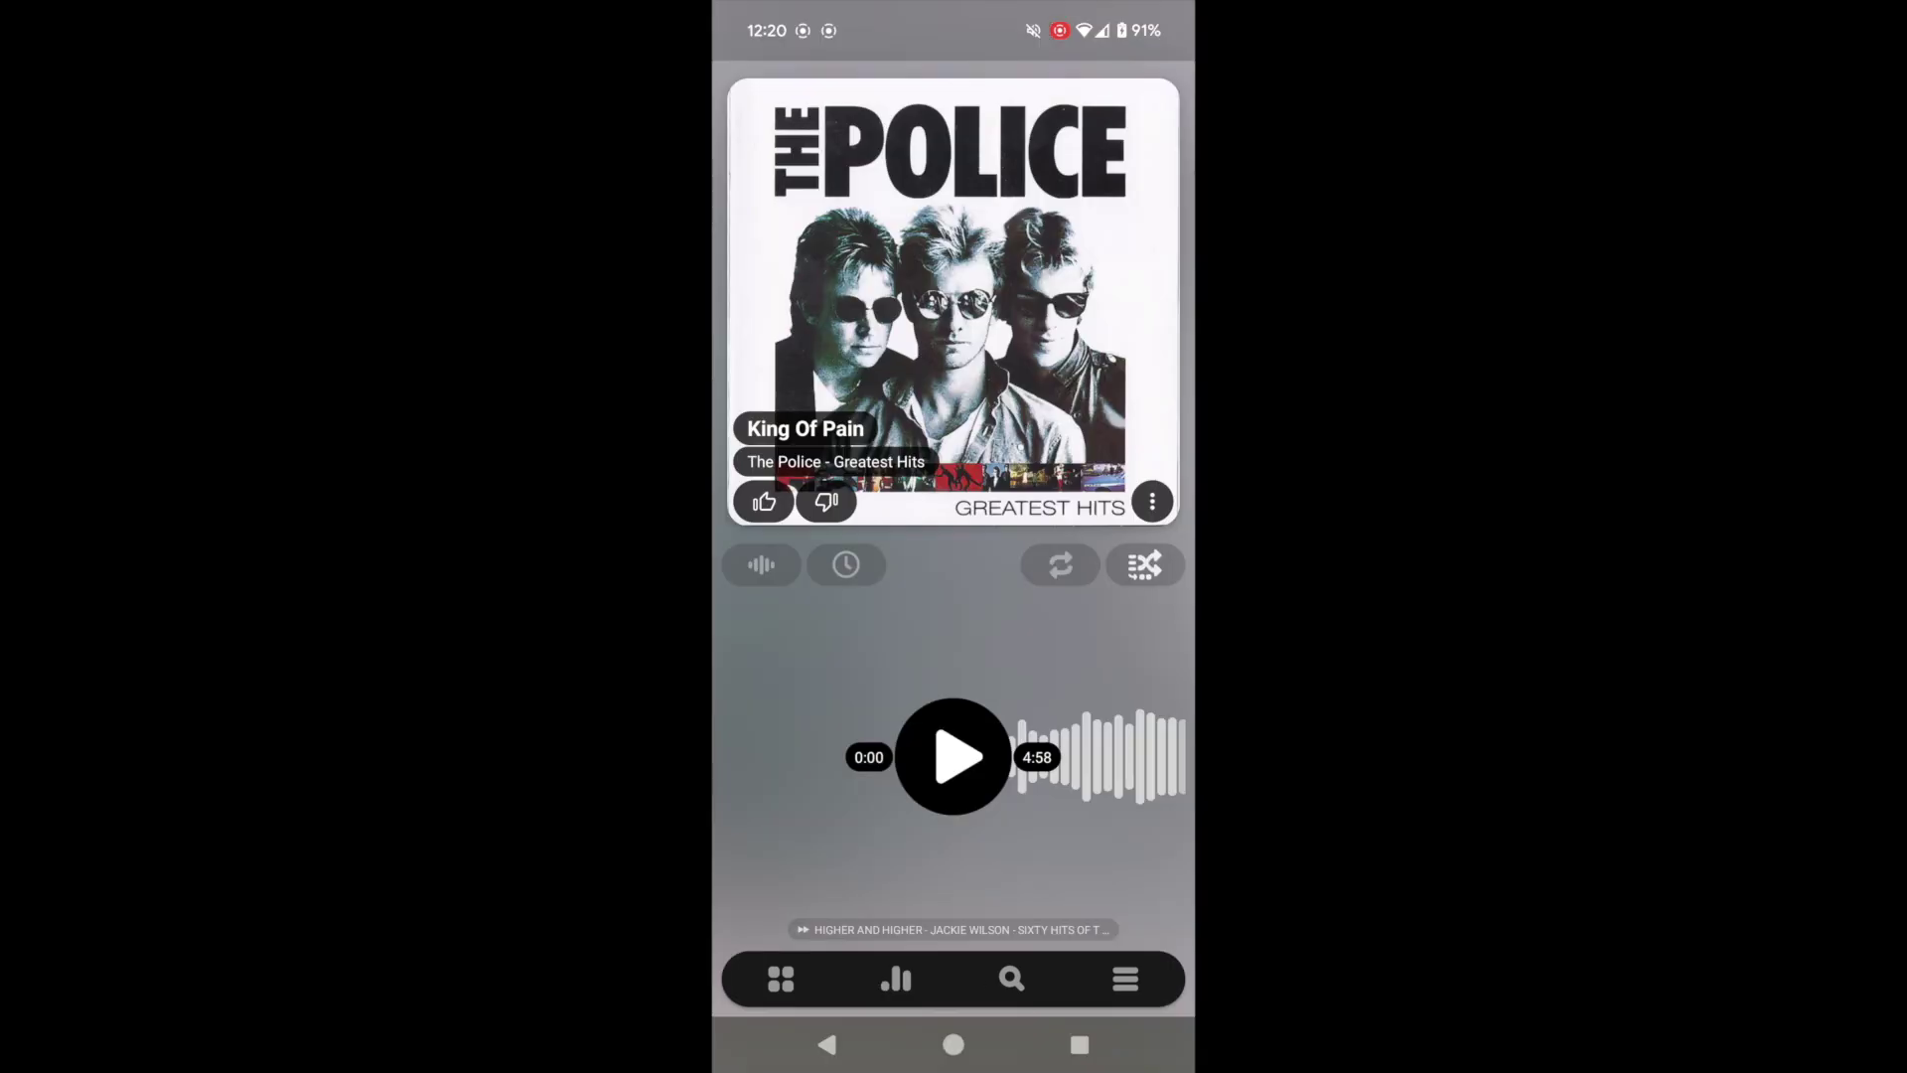
Review the full Info/Tags details of "King Of Pain", including track gain and embedded album art, and close them
{"action": "left_click", "coordinate": [1153, 502]}
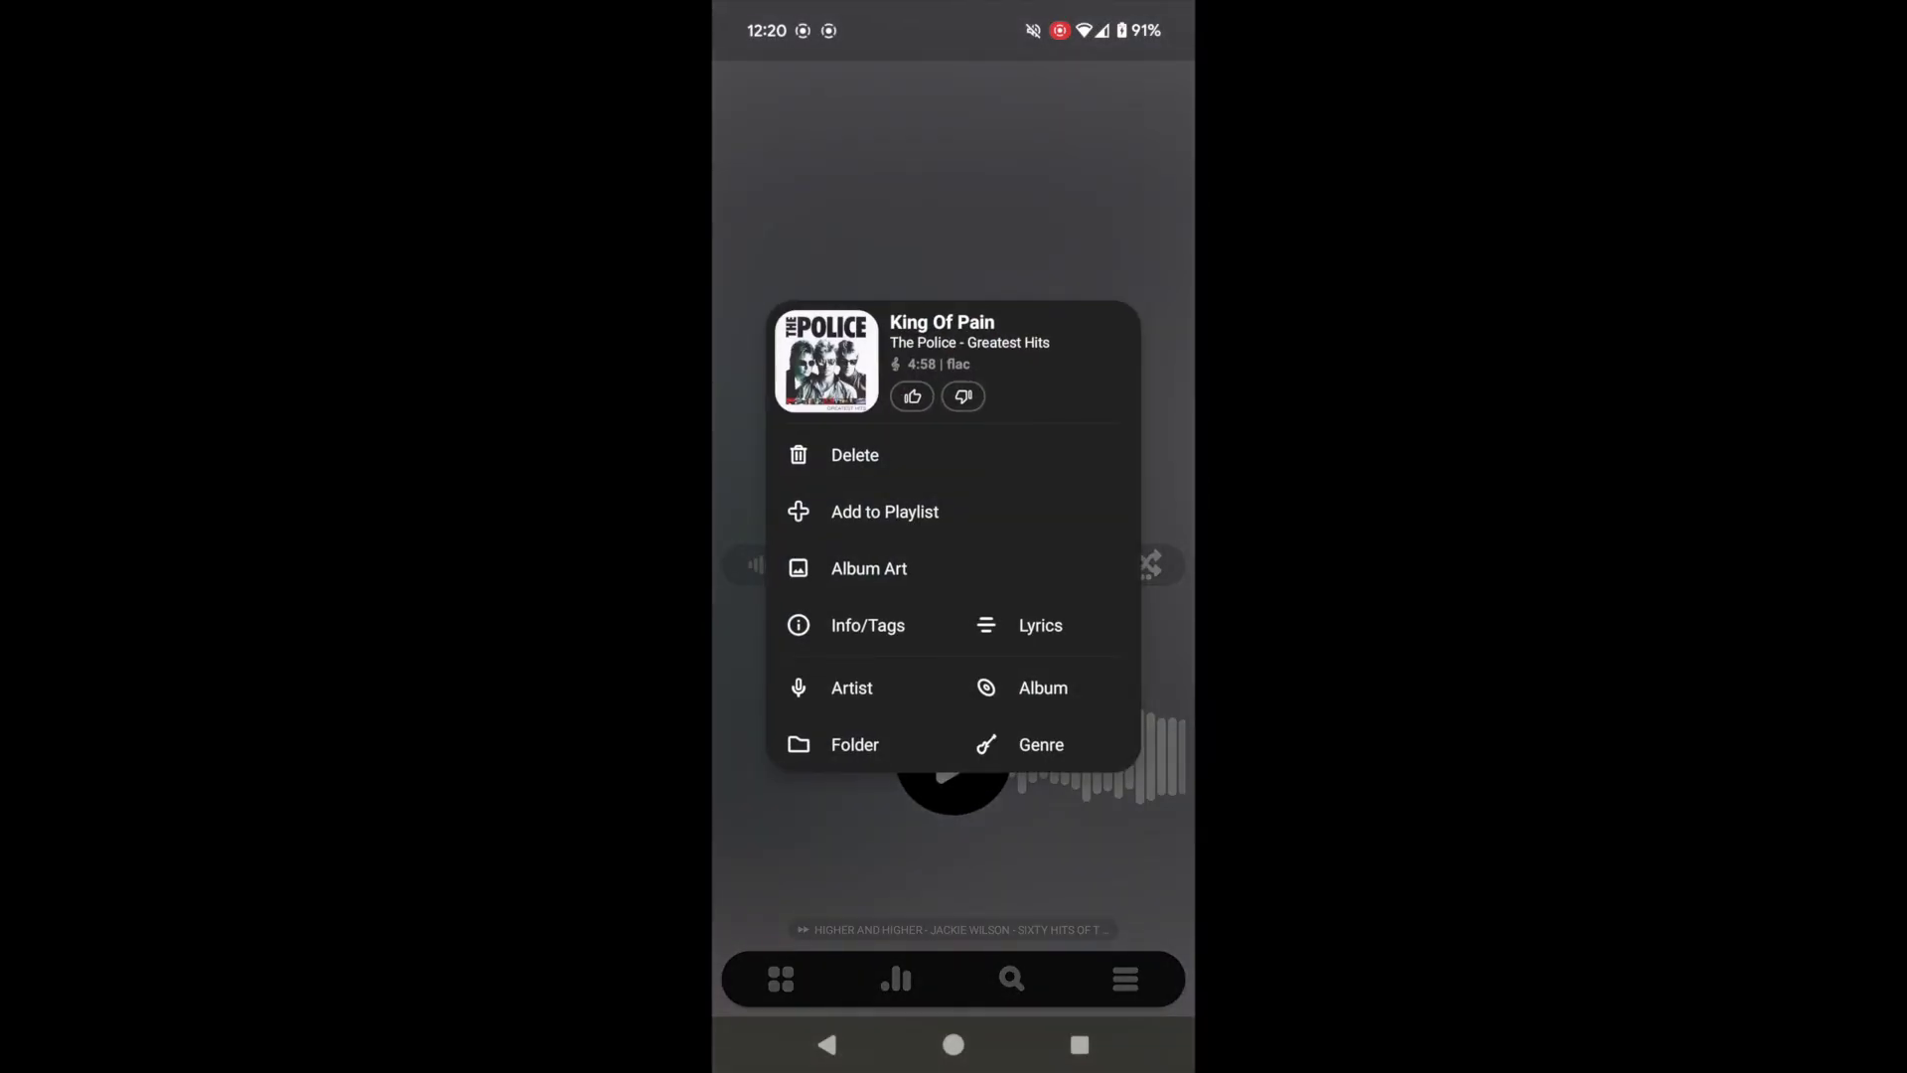
{"action": "left_click", "coordinate": [867, 625]}
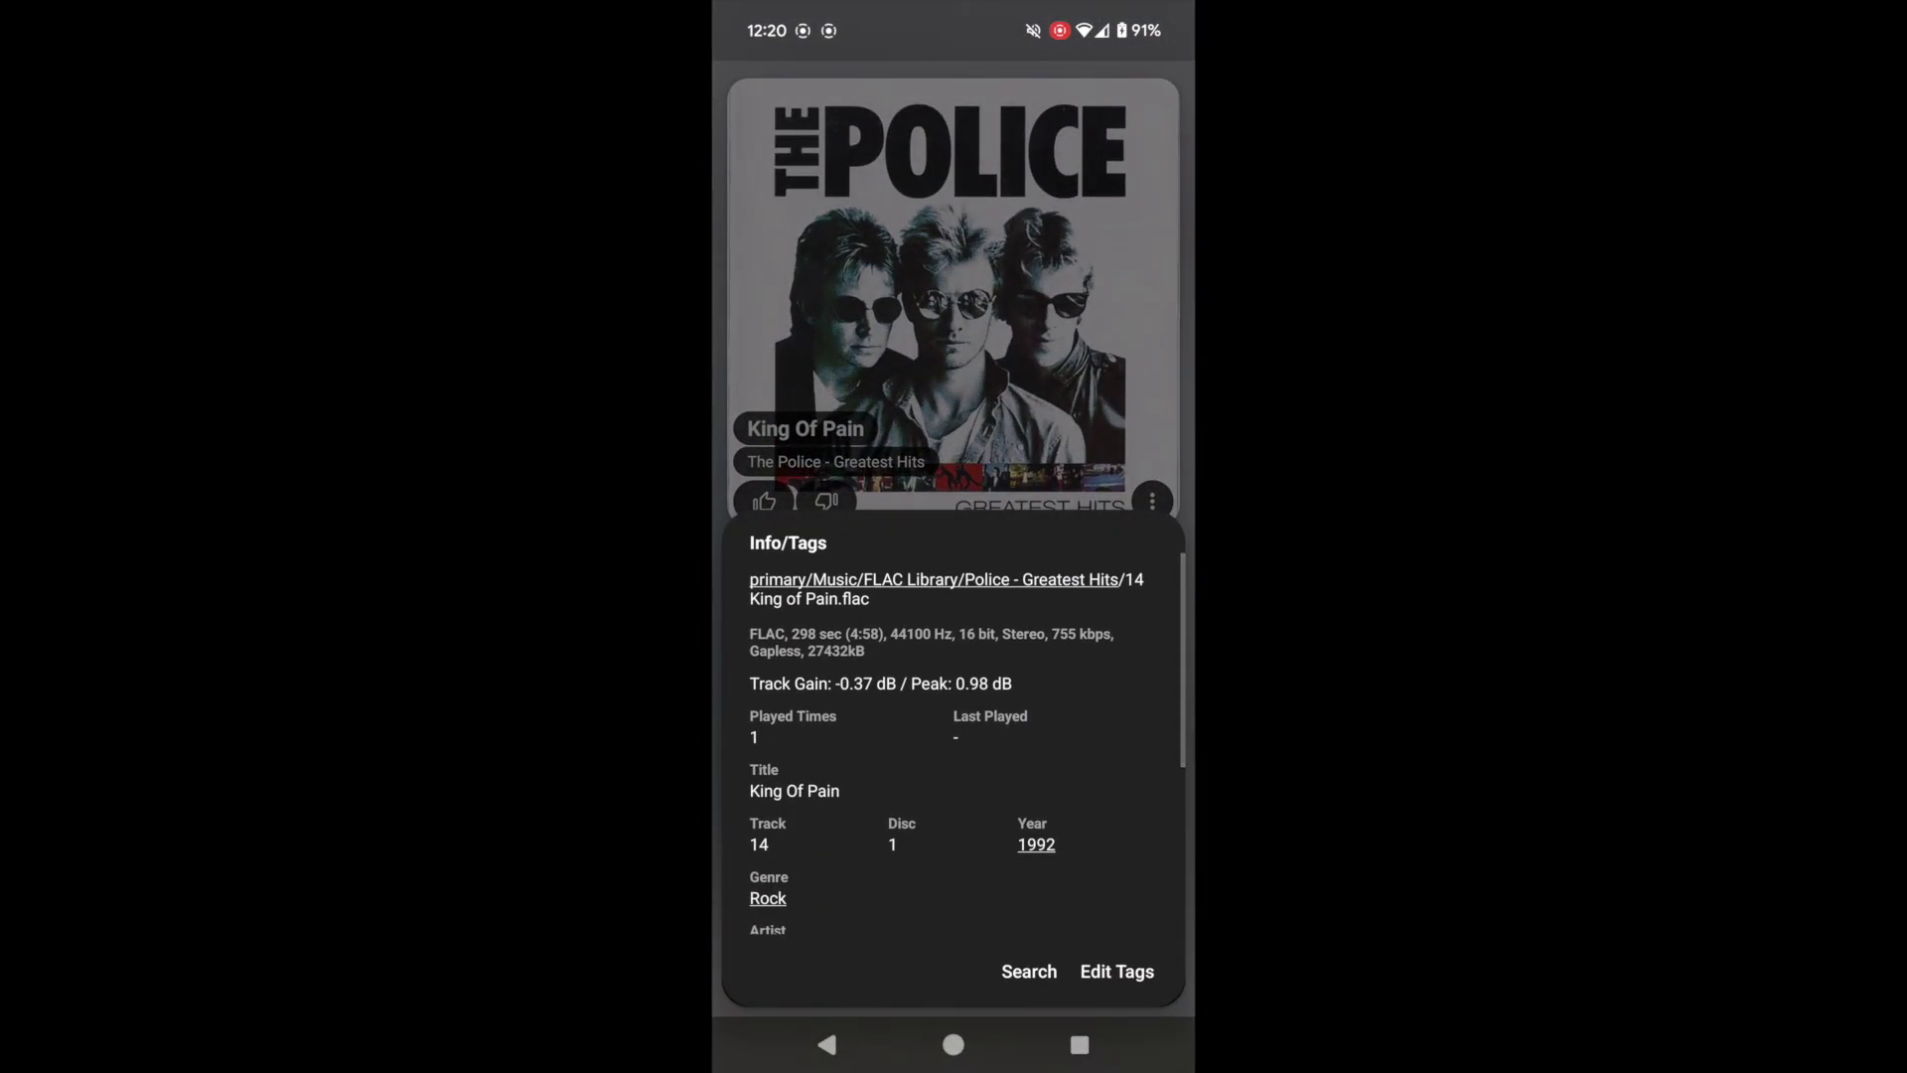
{"action": "scroll", "coordinate": [966, 752], "scroll_direction": "down", "scroll_amount": 3}
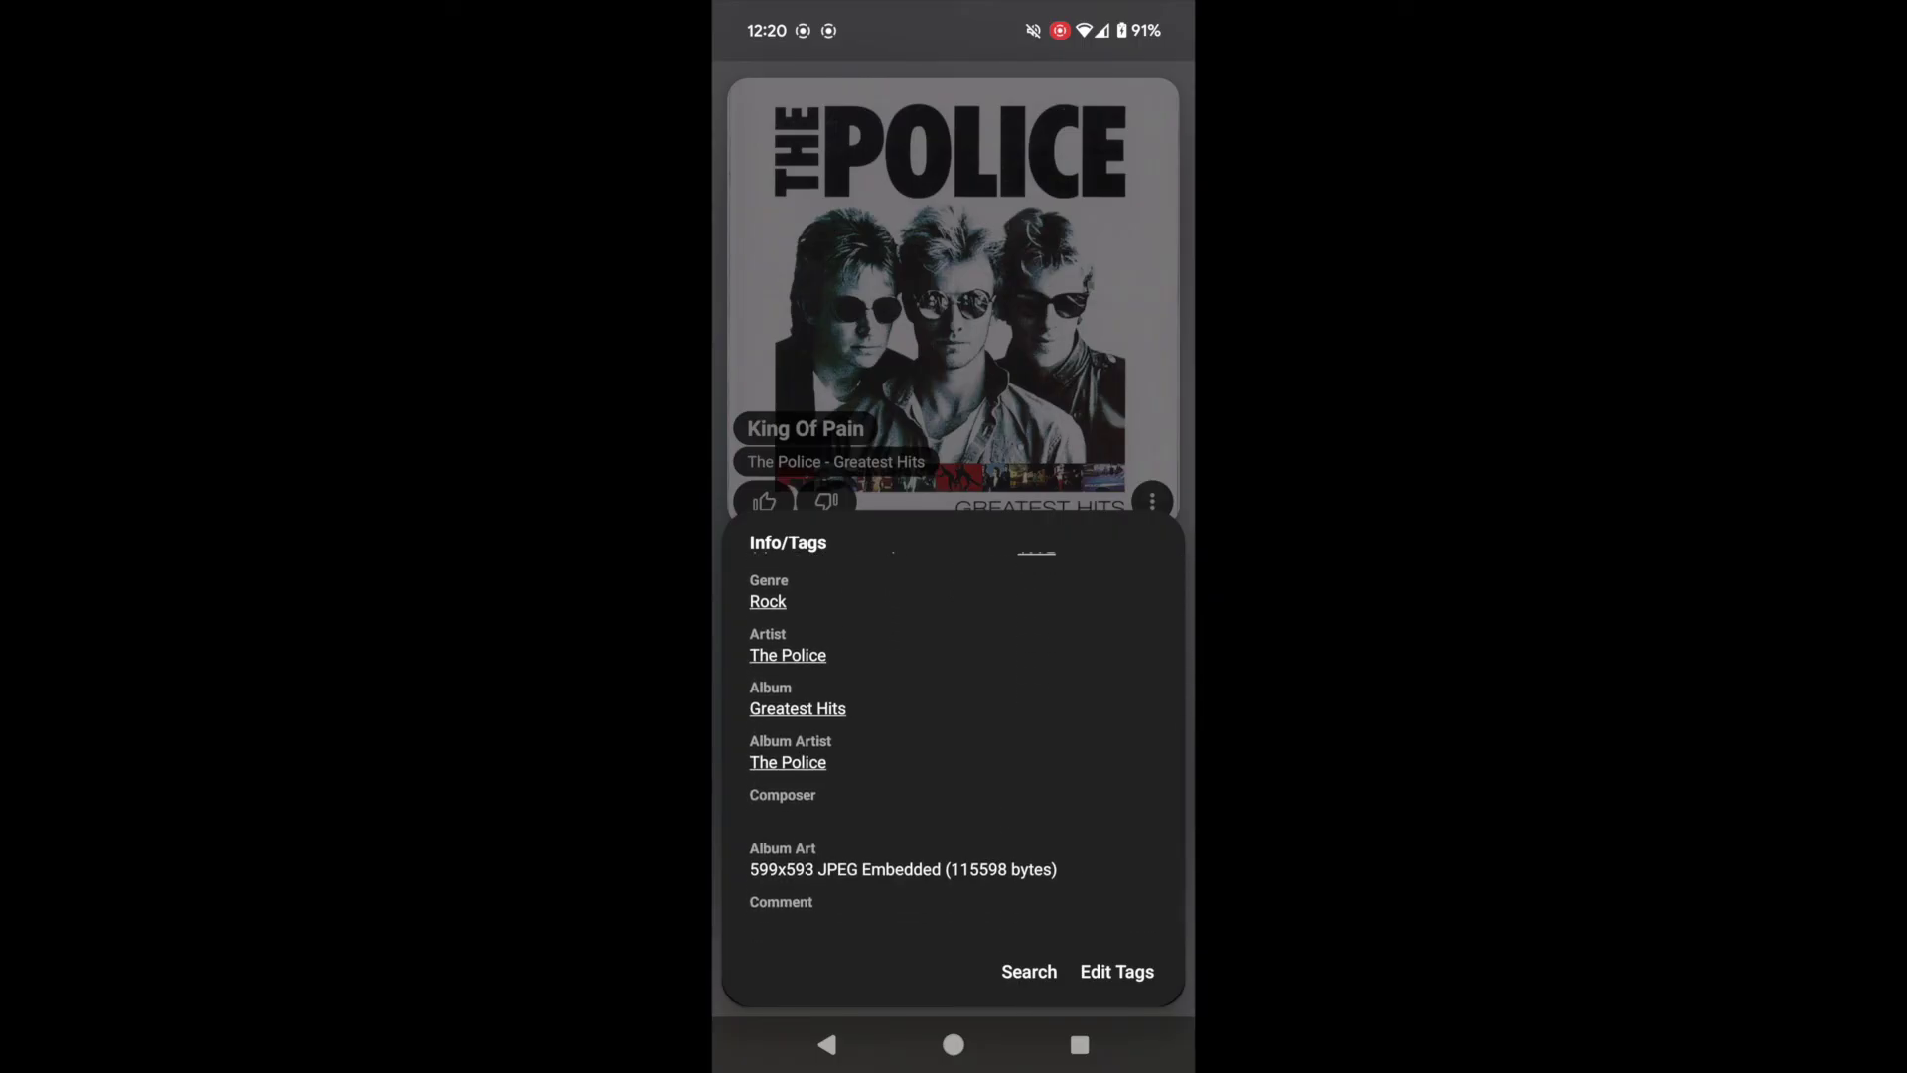
{"action": "scroll", "coordinate": [953, 752], "scroll_direction": "up", "scroll_amount": 3}
{"action": "scroll", "coordinate": [953, 752], "scroll_direction": "down", "scroll_amount": 3}
{"action": "scroll", "coordinate": [954, 752], "scroll_direction": "up", "scroll_amount": 4}
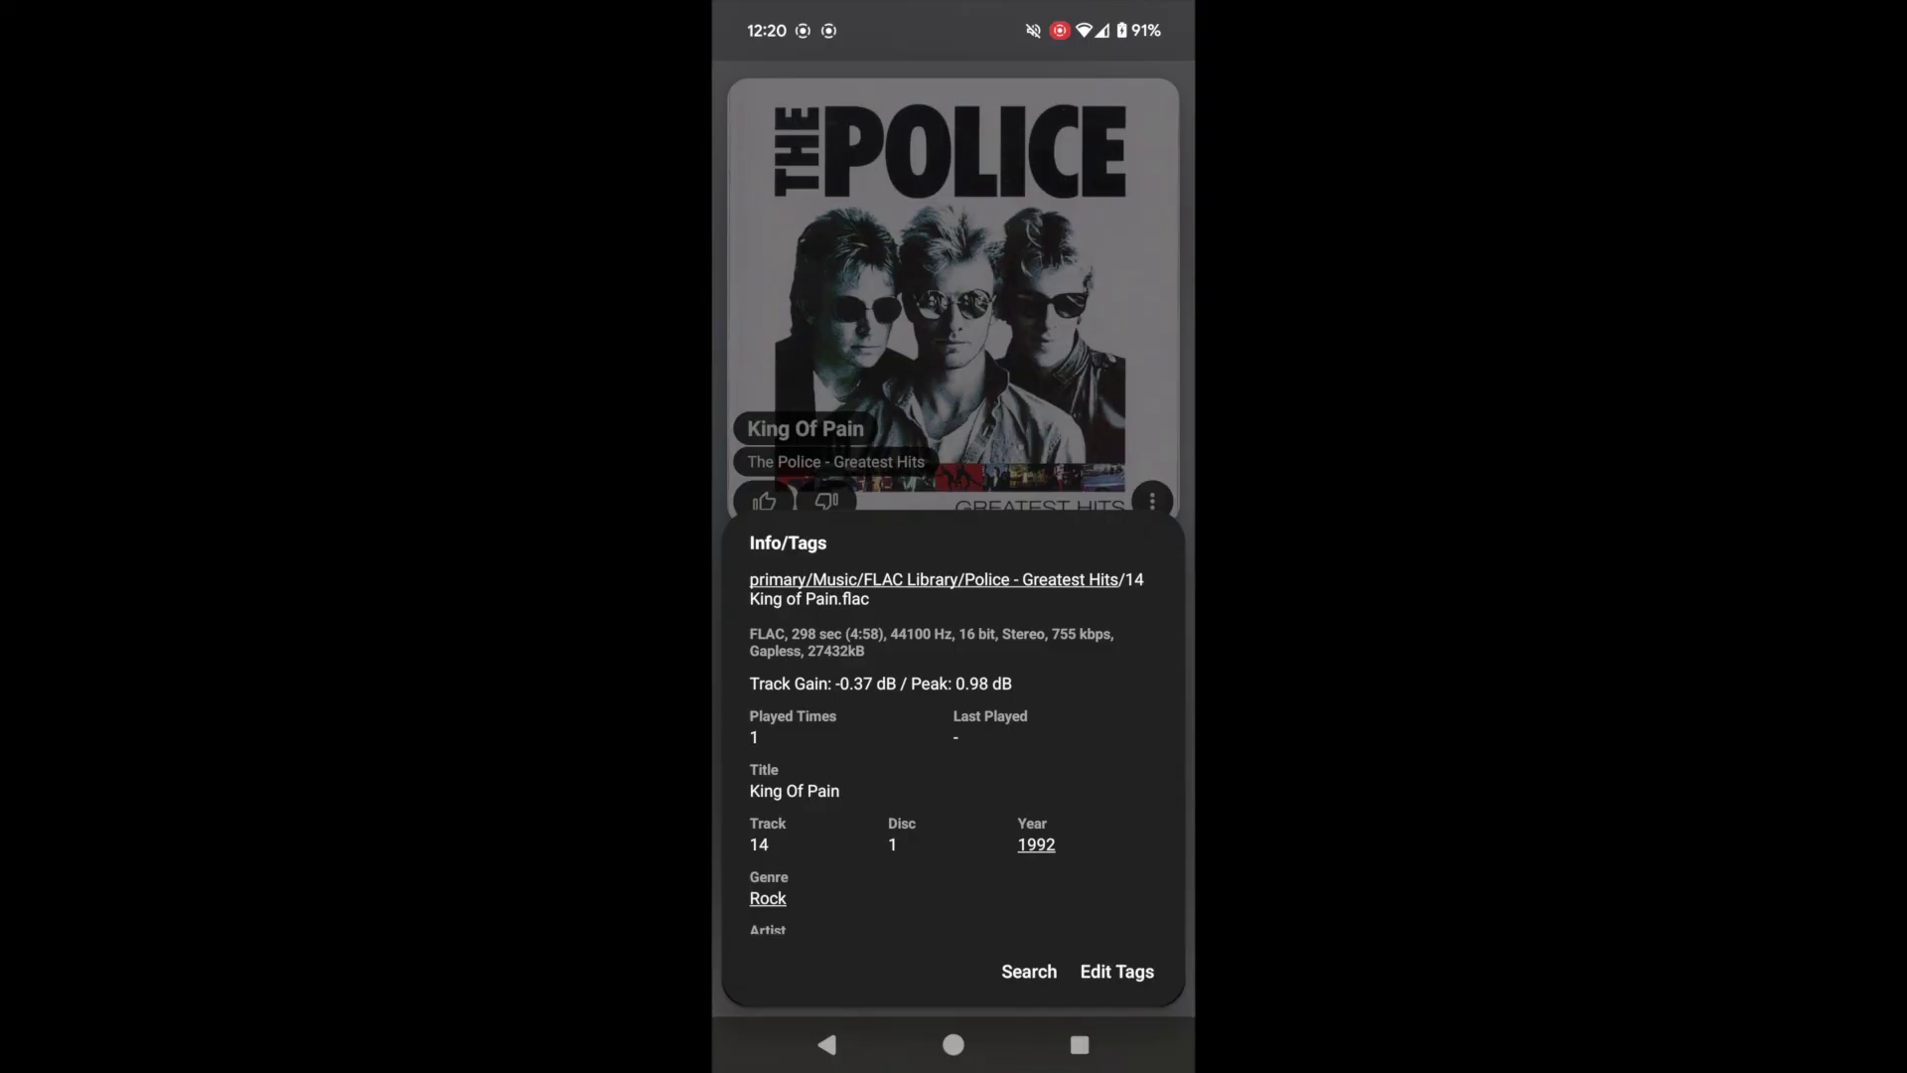
{"action": "key", "text": "Escape"}
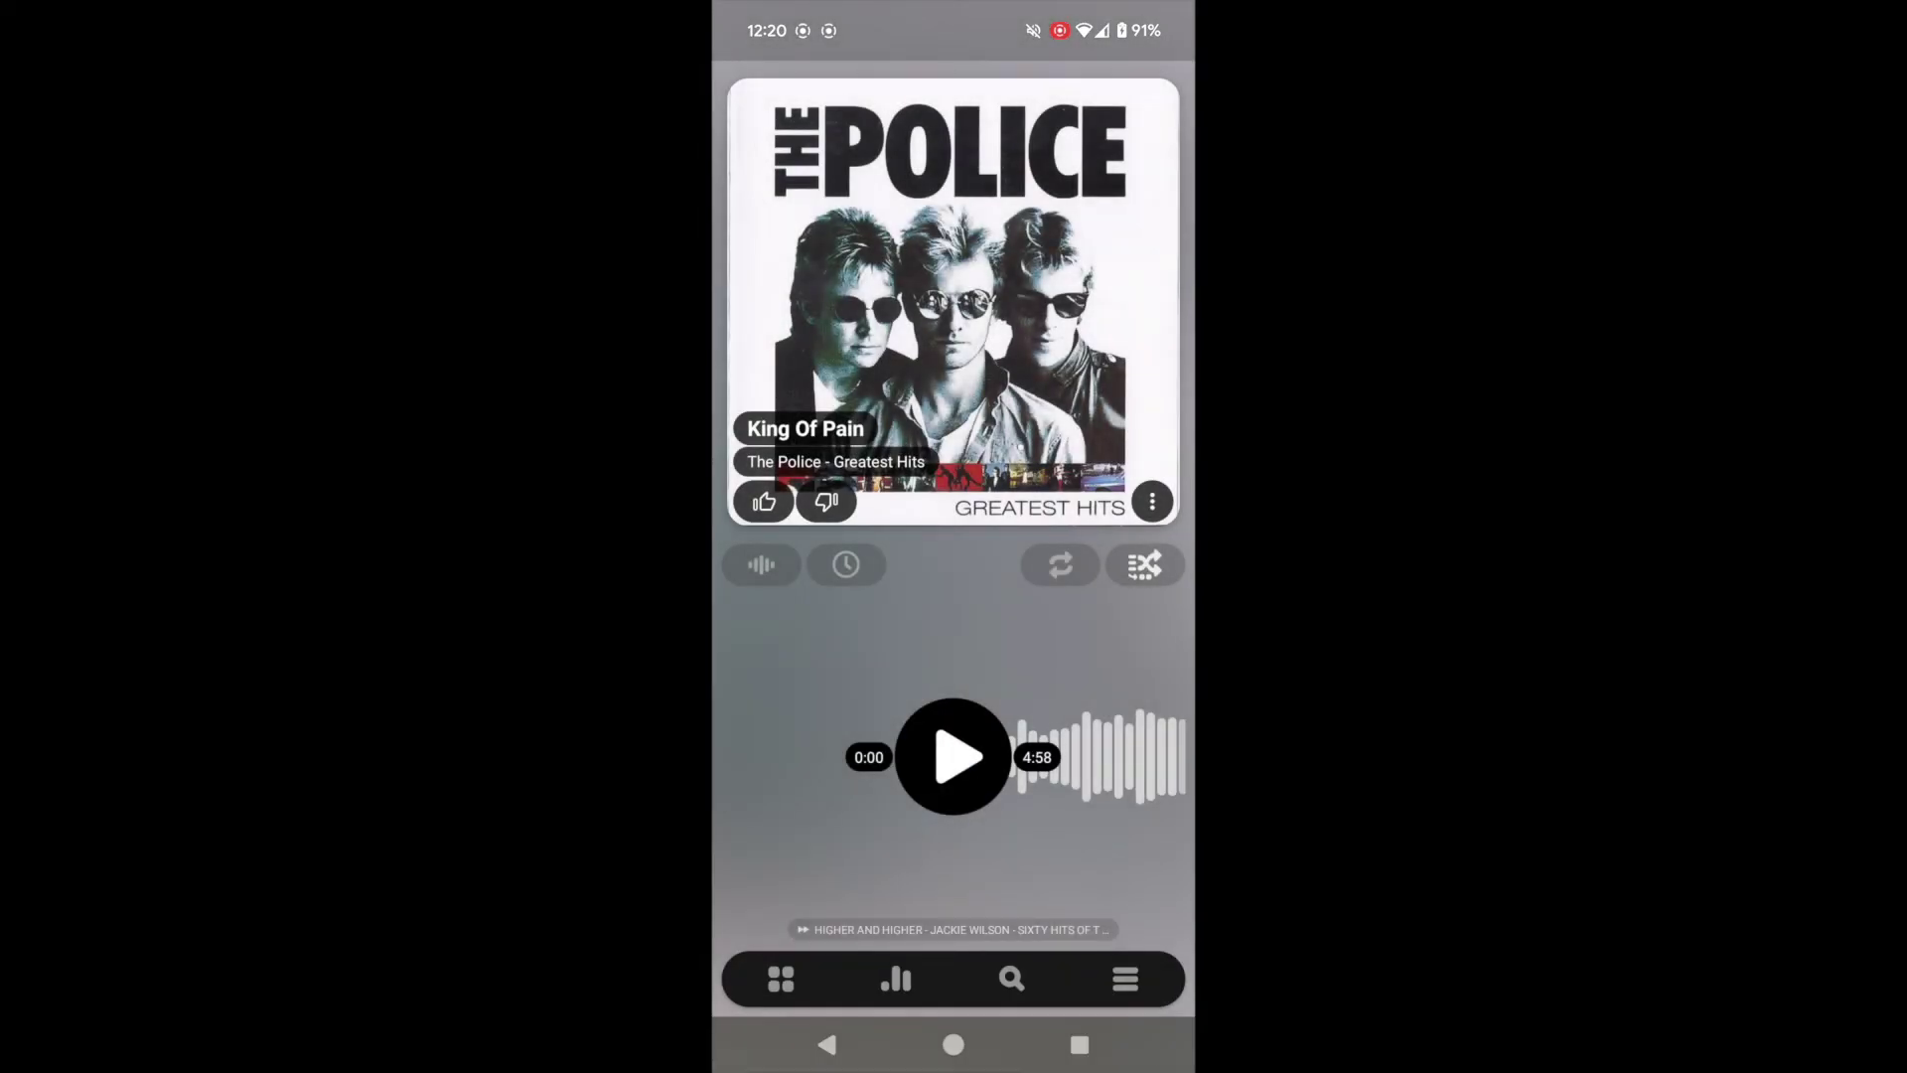